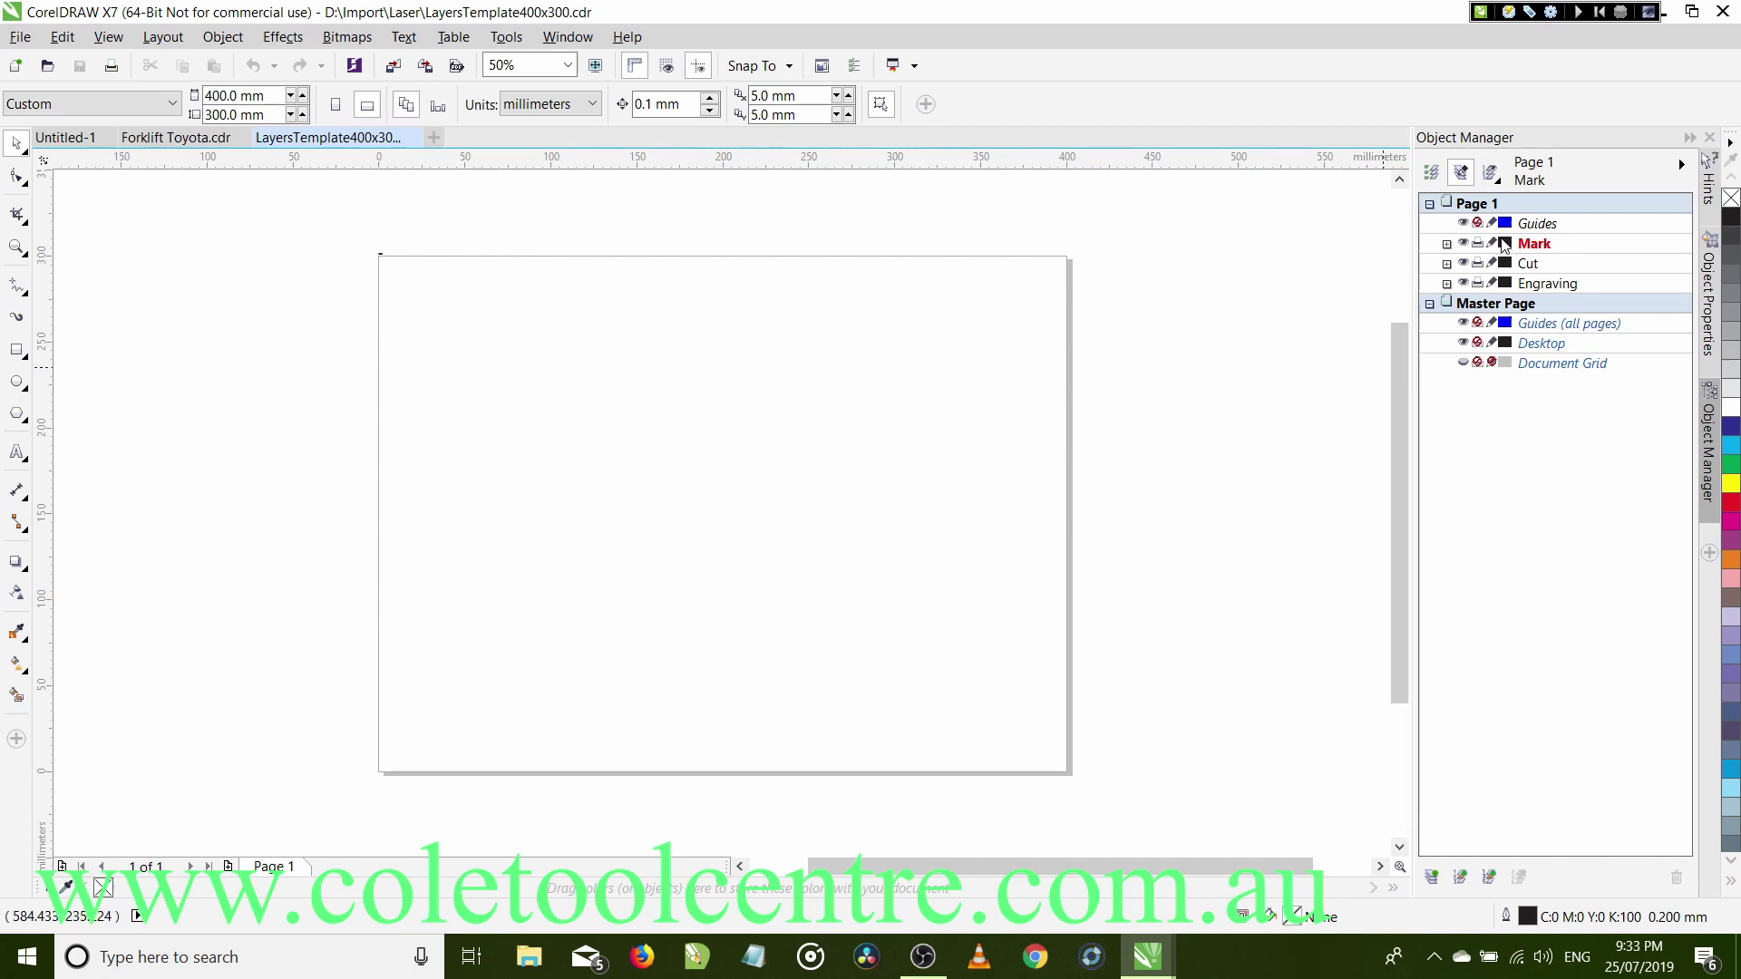
Expand the Mark, Cut and Engraving layers in the Object Manager to show their Arial text objects.
{"action": "left_click", "coordinate": [1446, 244]}
{"action": "left_click", "coordinate": [1446, 283]}
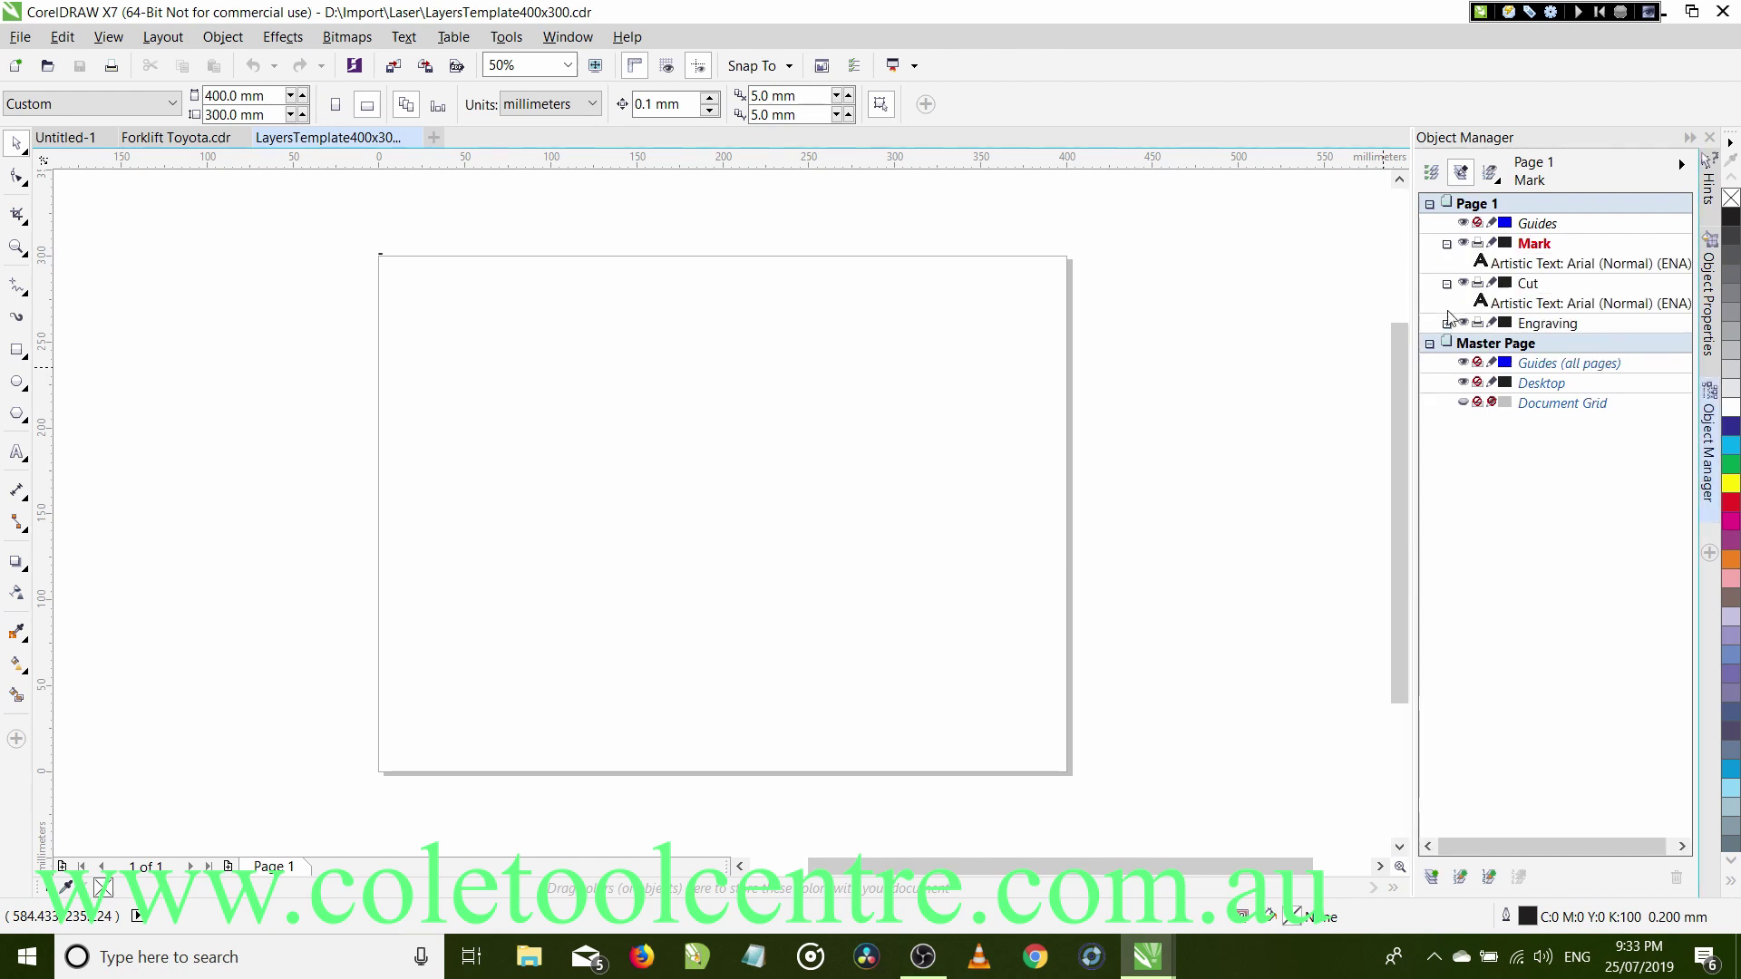
{"action": "left_click", "coordinate": [1446, 323]}
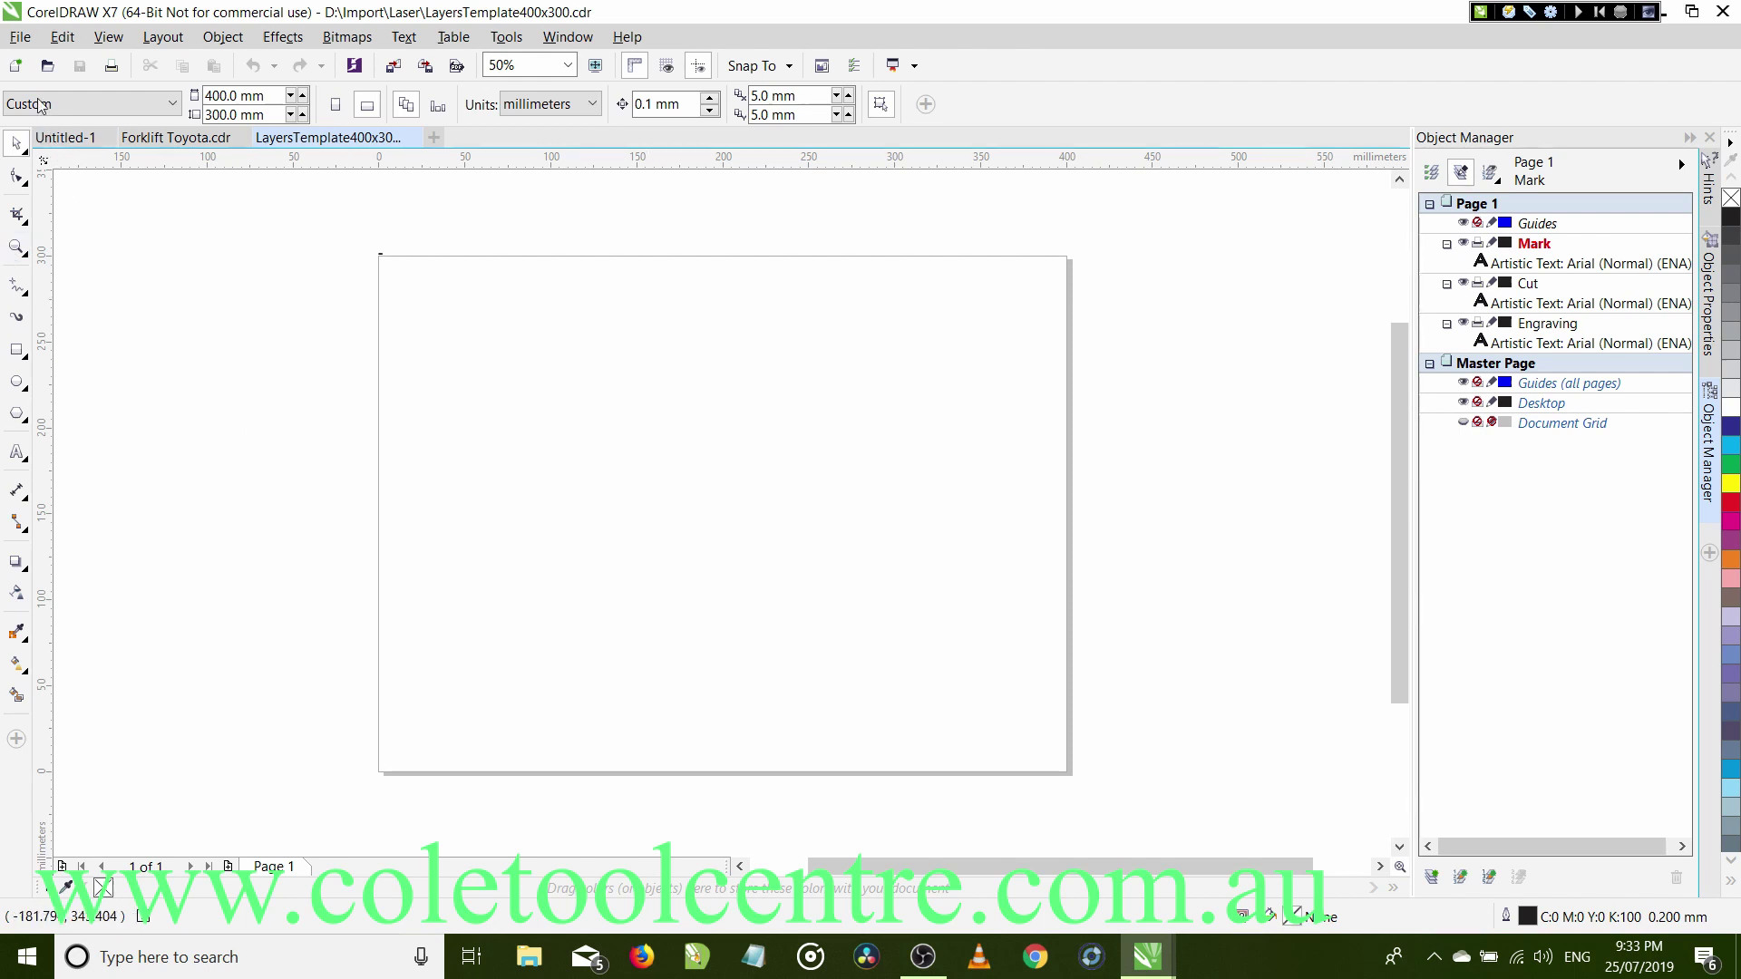
Import Forklift.pdf with text kept and place it at the page's top-left corner.
{"action": "left_click", "coordinate": [20, 36]}
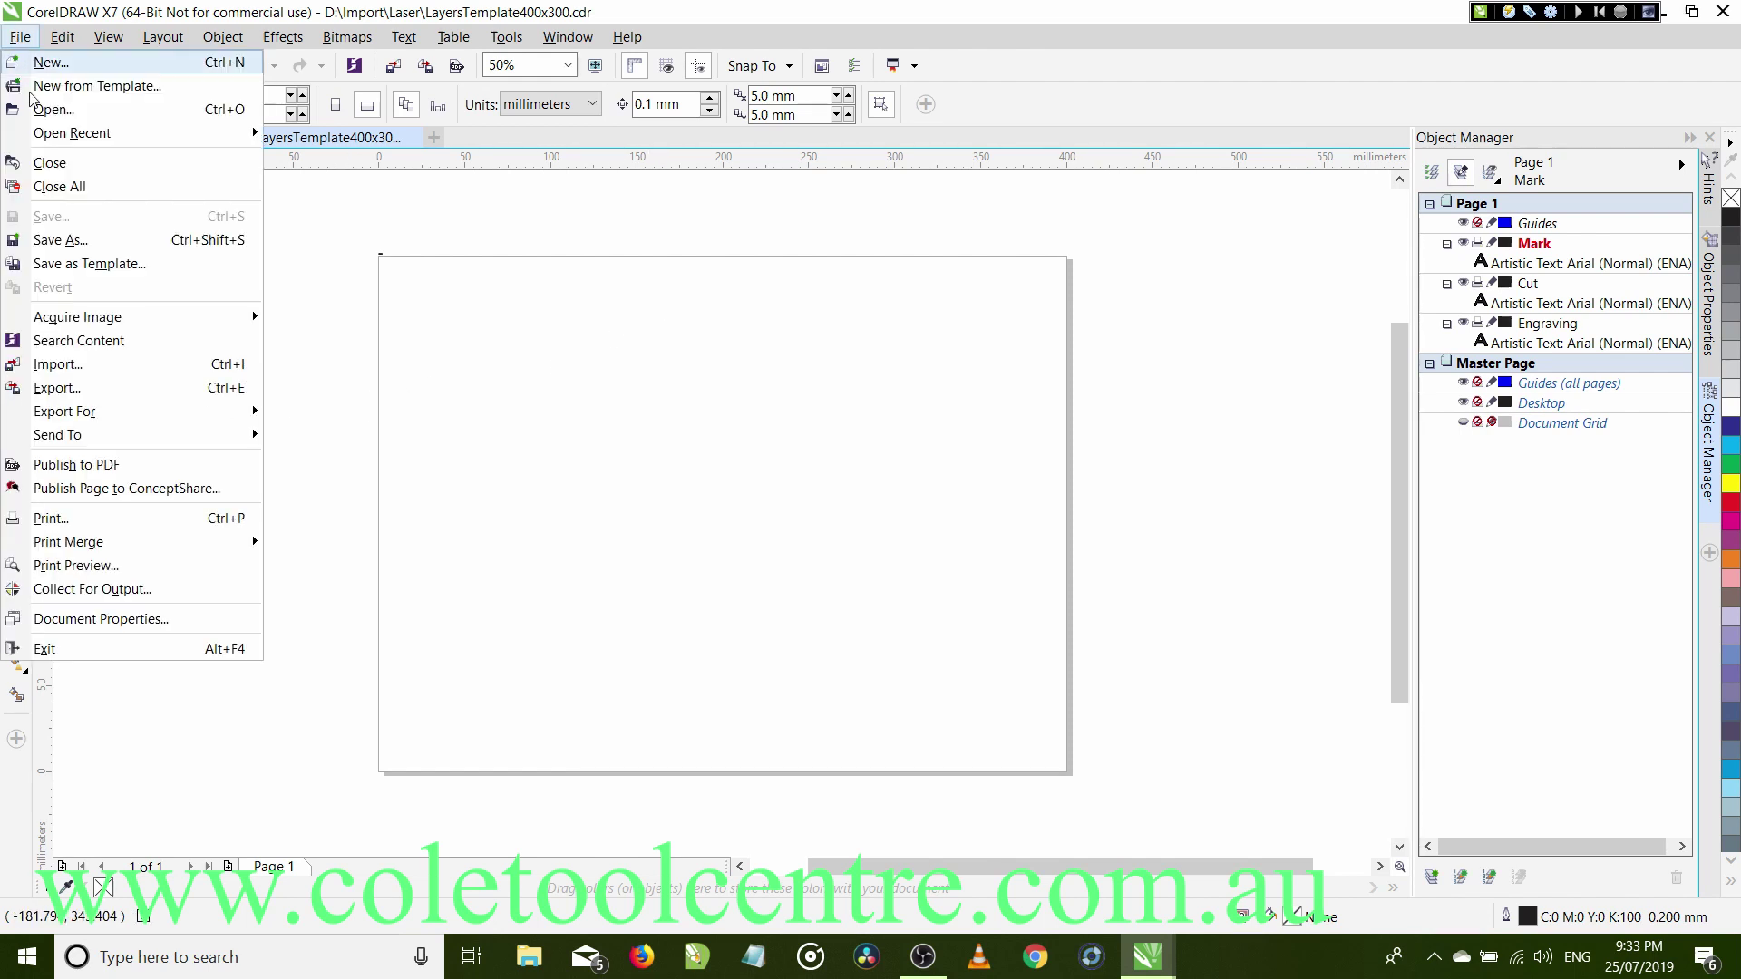
{"action": "left_click", "coordinate": [77, 372]}
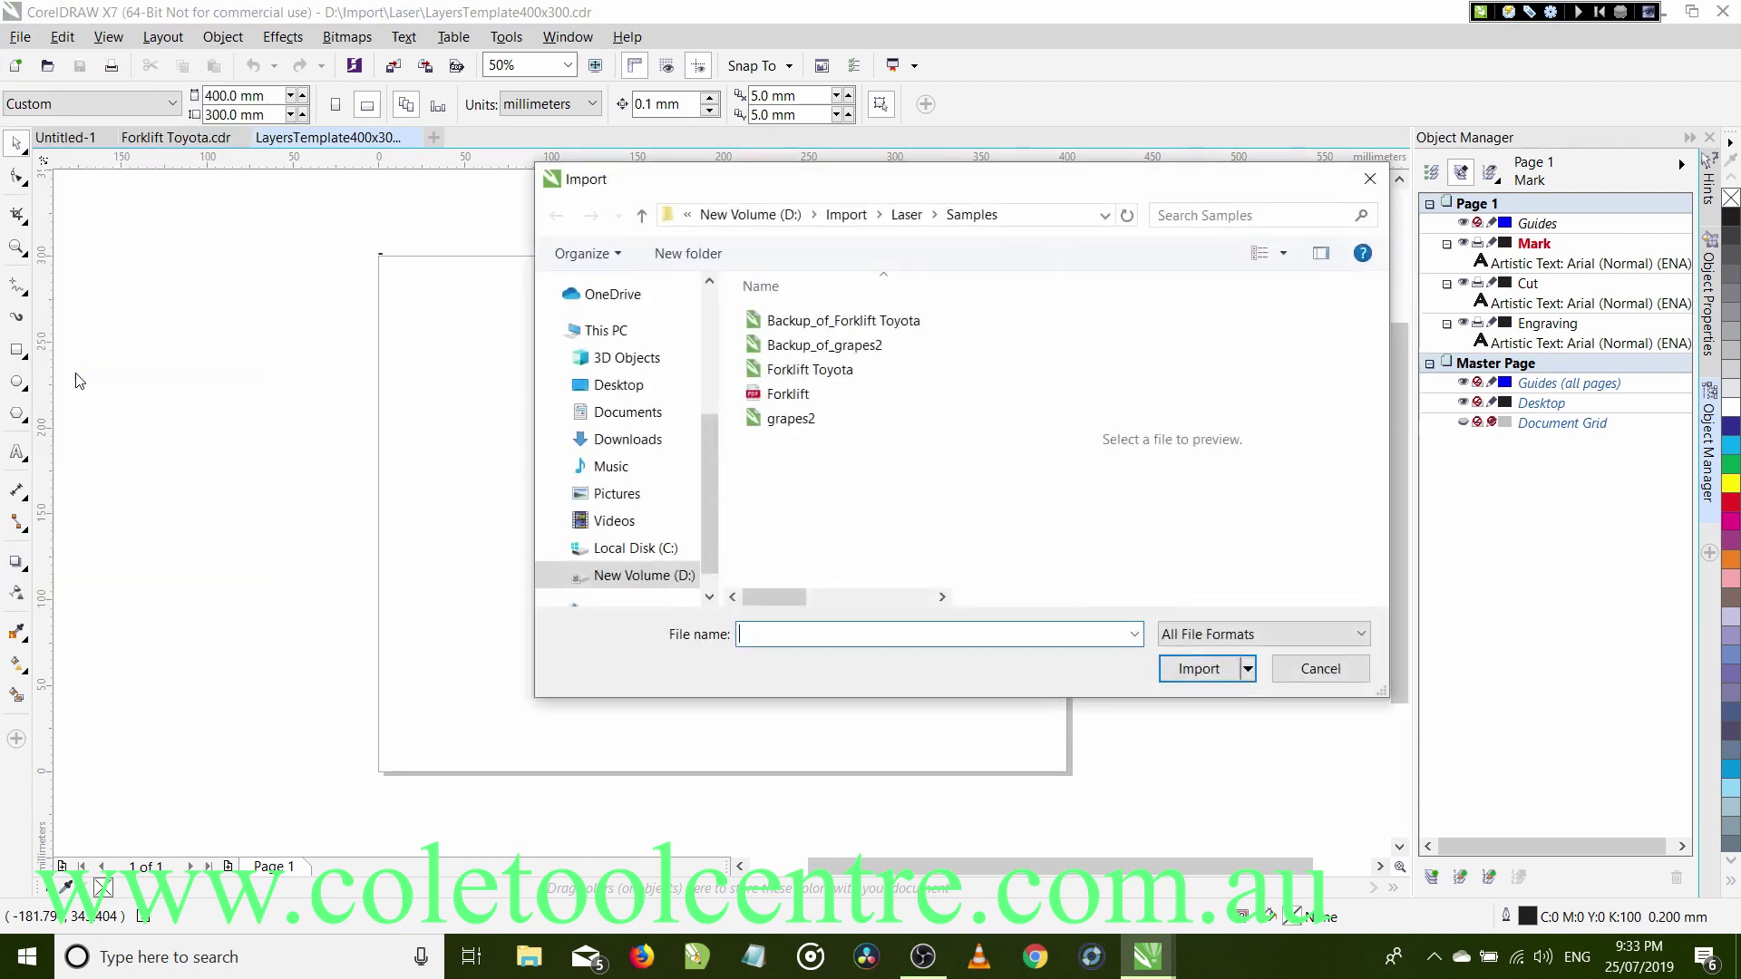
{"action": "left_click", "coordinate": [778, 404]}
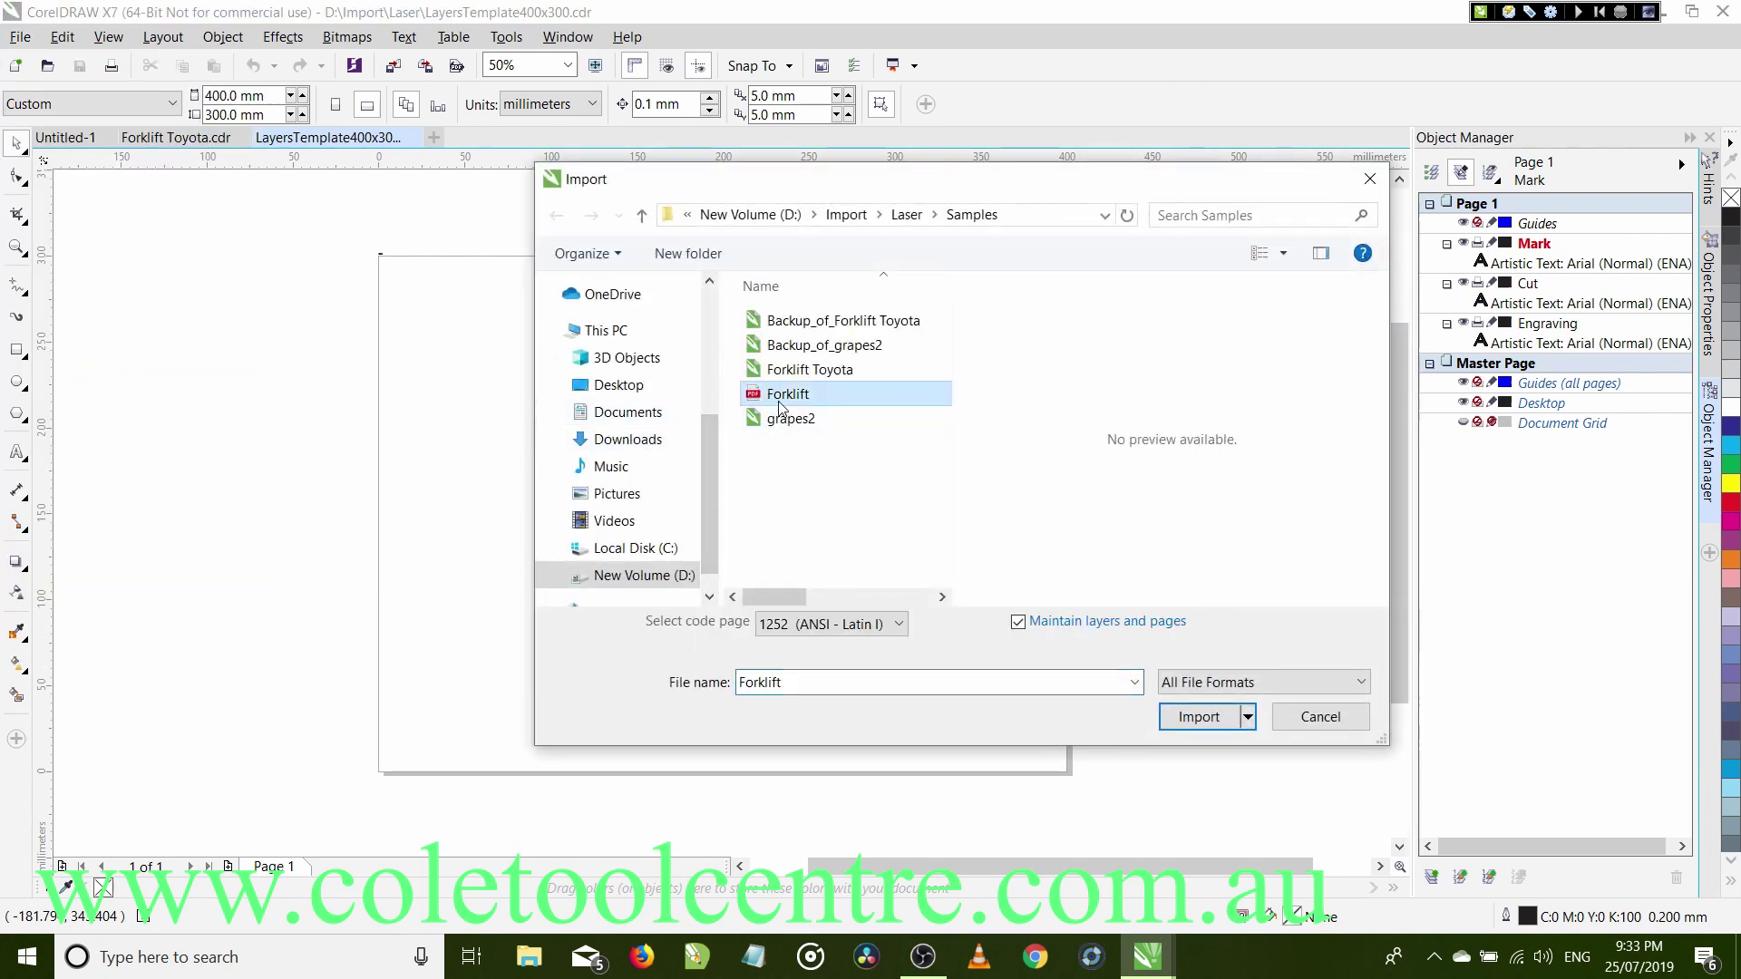
{"action": "left_click", "coordinate": [1184, 717]}
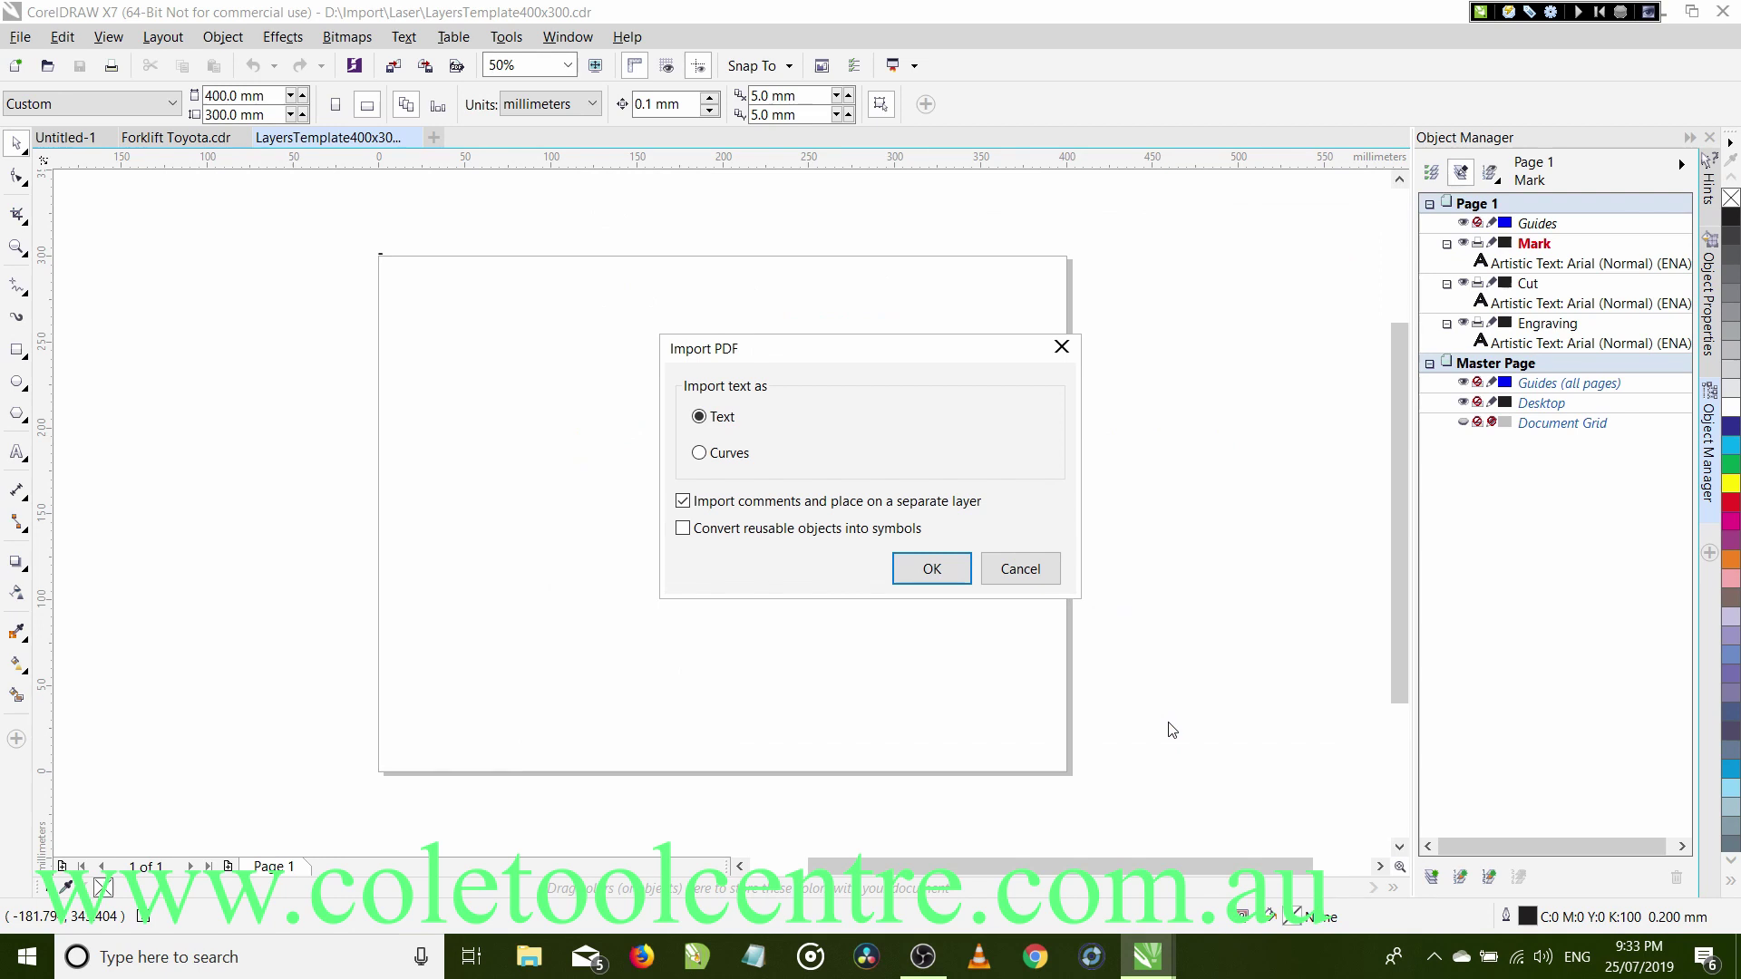
{"action": "left_click", "coordinate": [932, 568]}
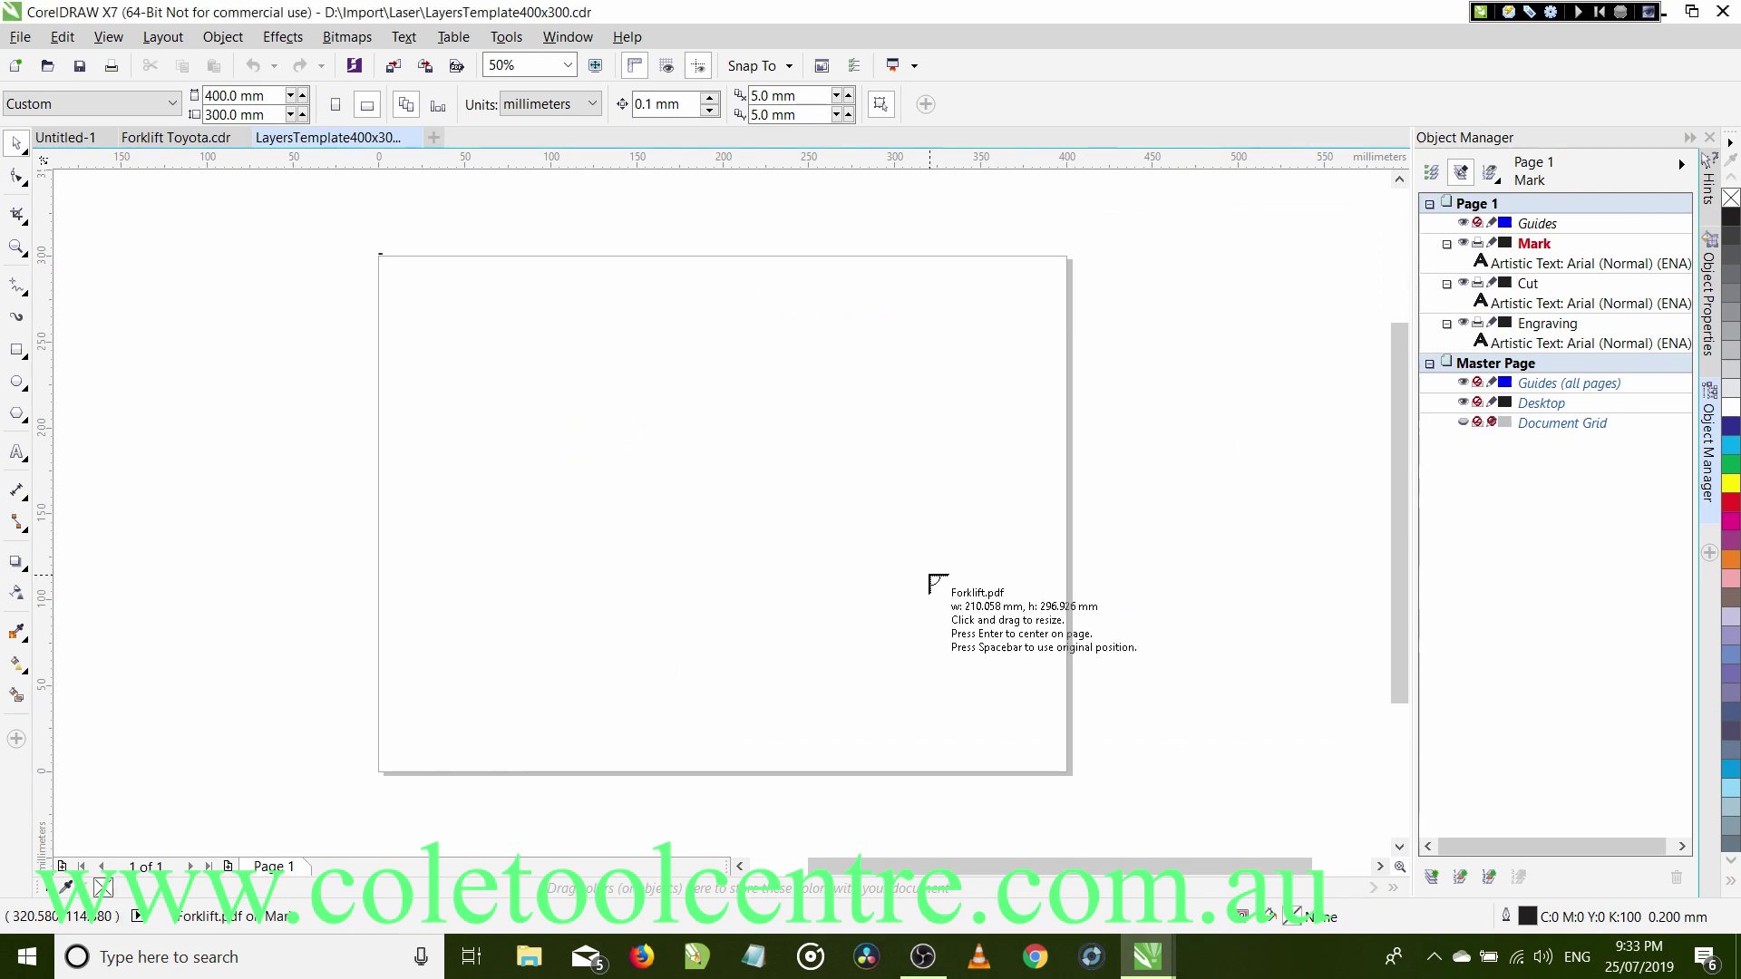
{"action": "left_click", "coordinate": [383, 264]}
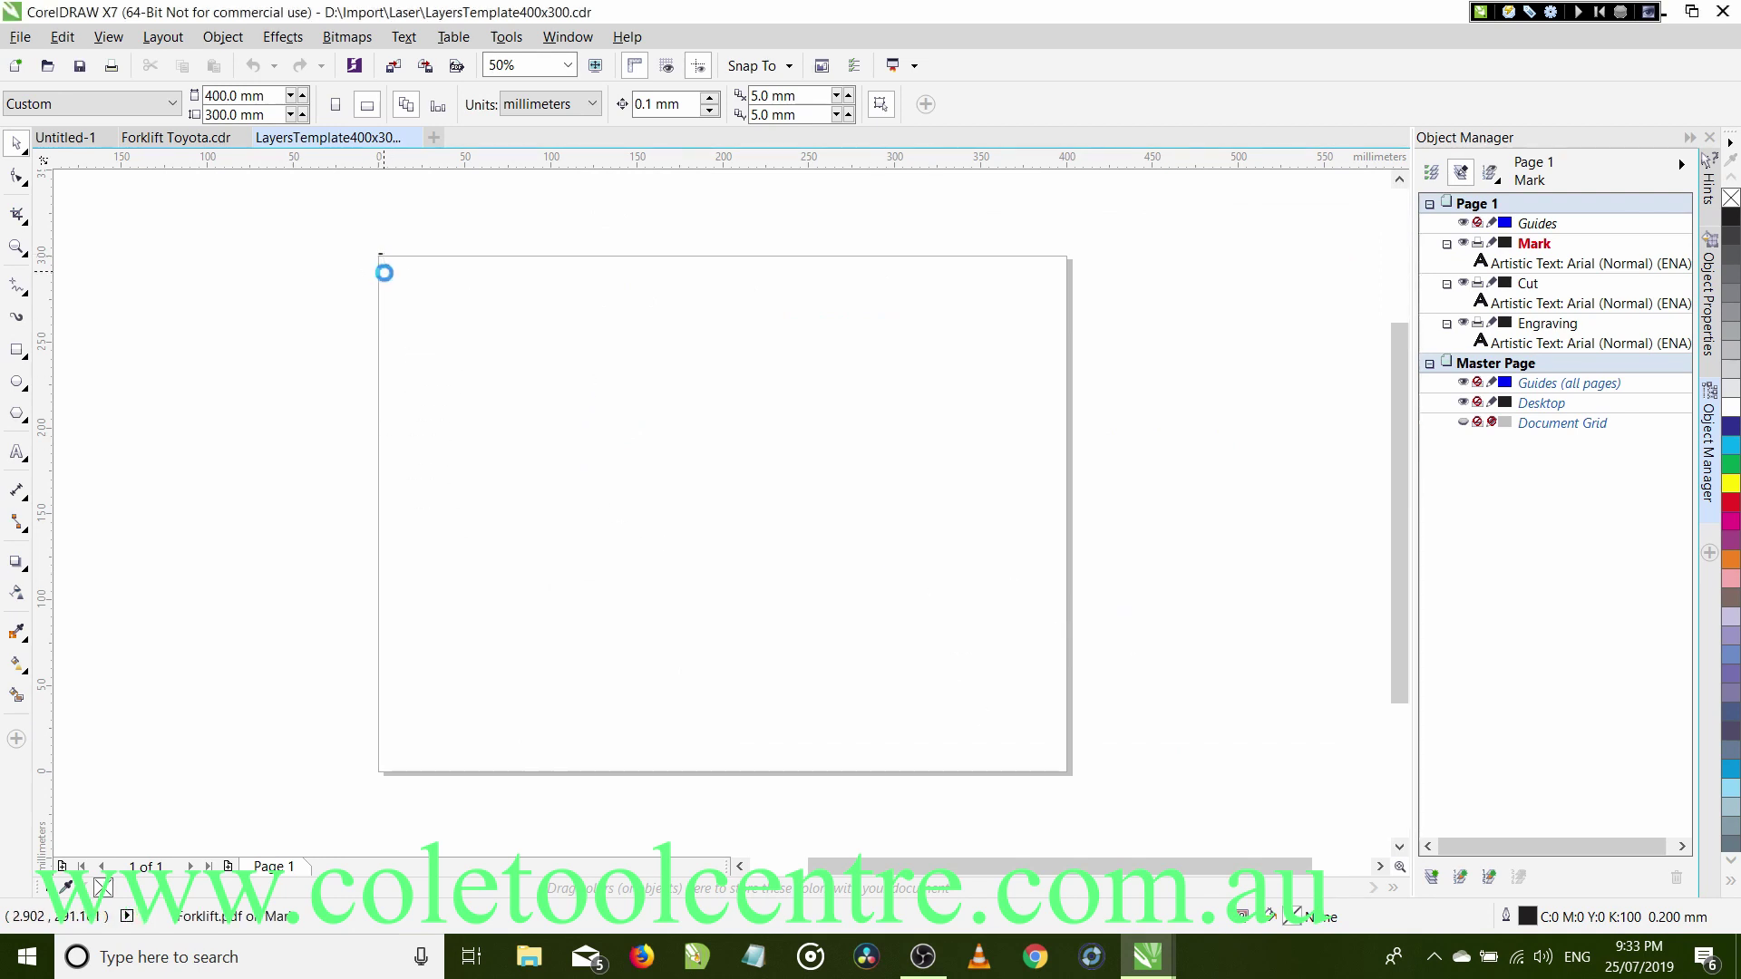
{"action": "scroll", "coordinate": [461, 312], "scroll_direction": "up", "scroll_amount": 2}
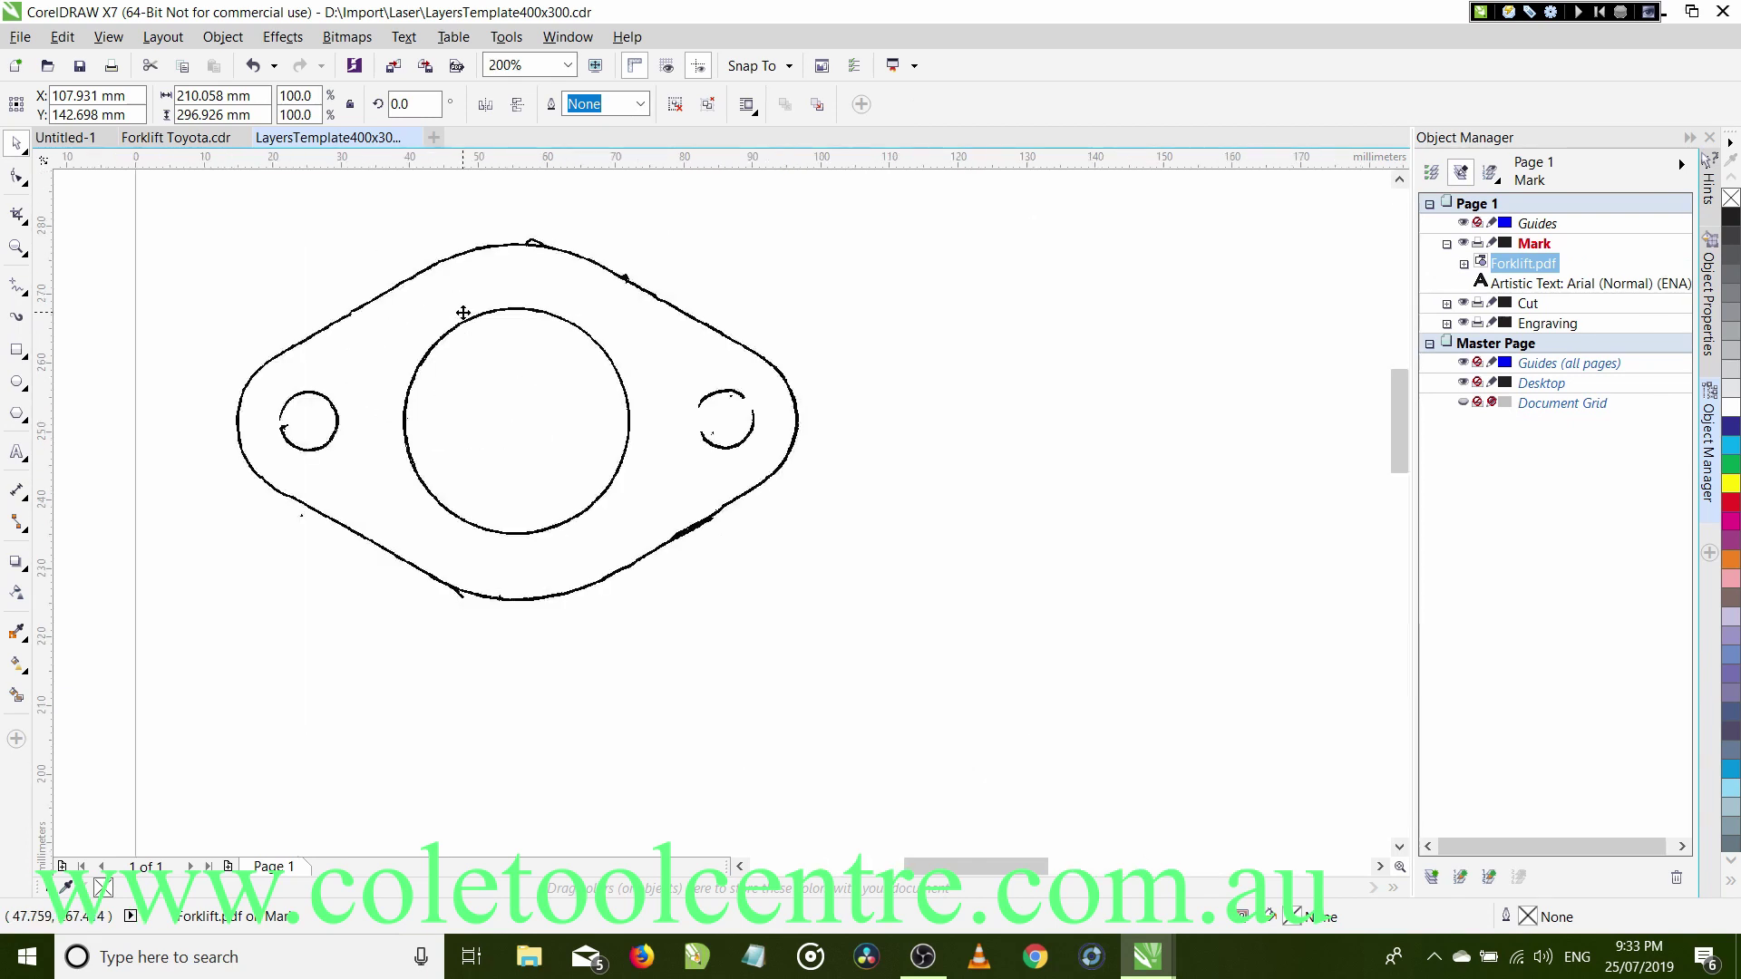
Draw a 33 mm circle with a Hairline outline.
{"action": "left_click", "coordinate": [19, 386]}
{"action": "left_click_drag", "start_coordinate": [465, 359], "coordinate": [682, 581]}
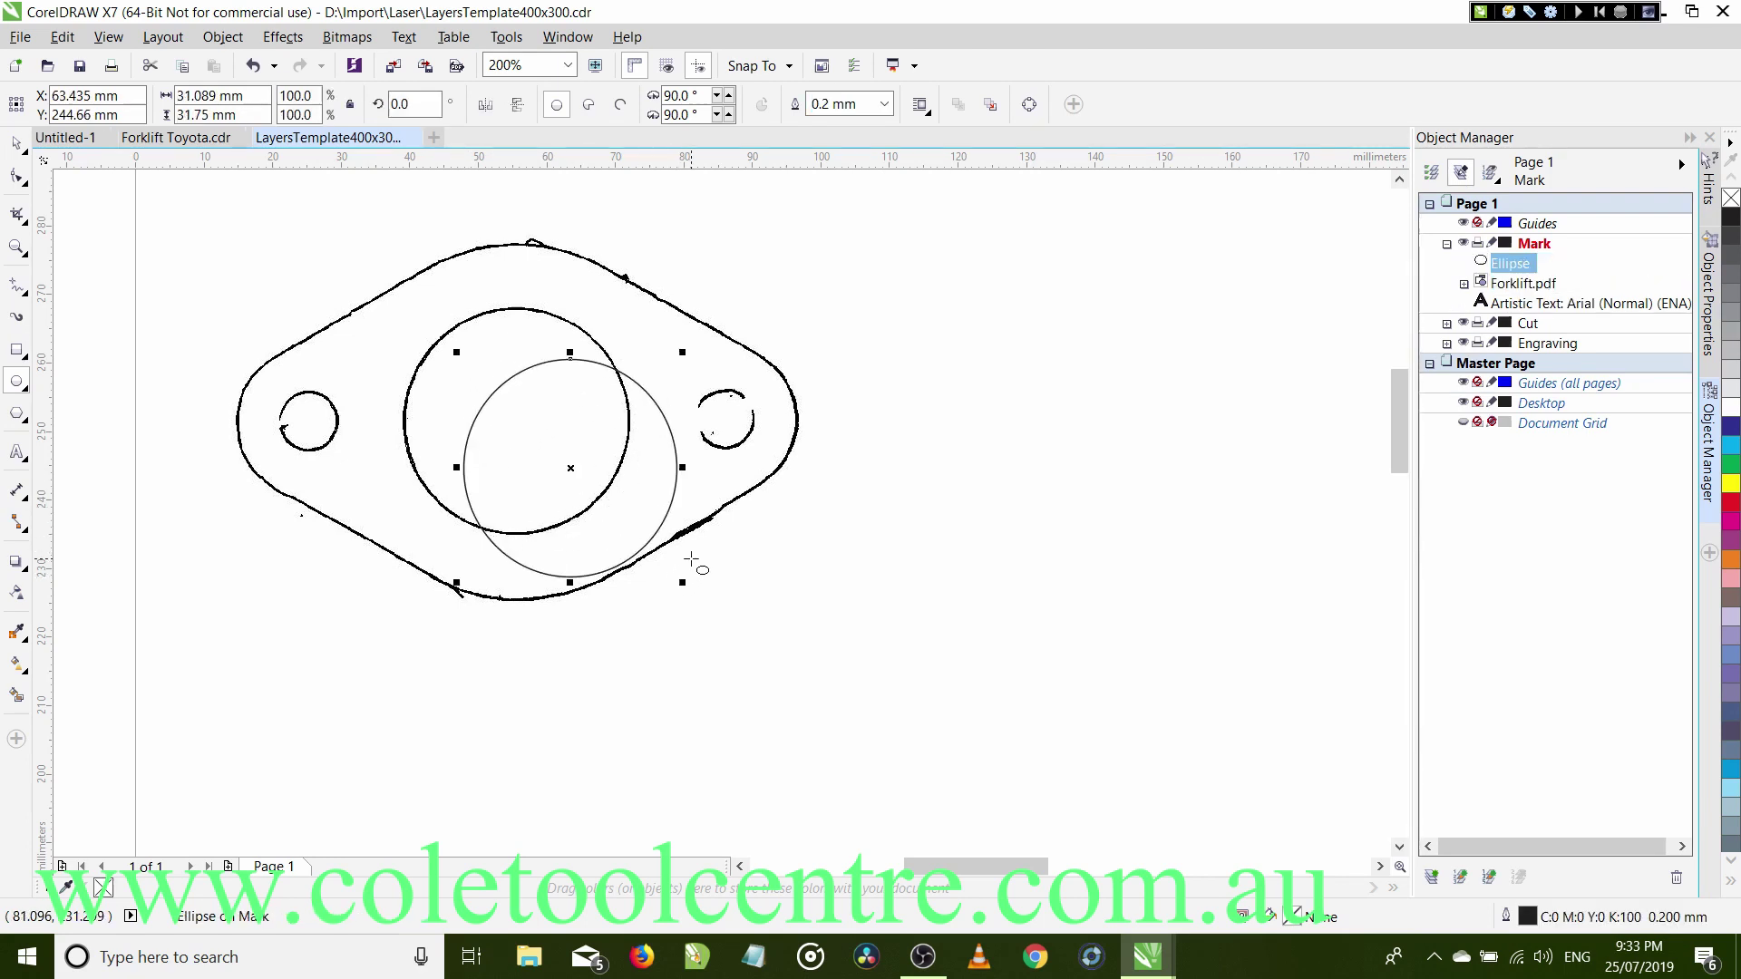
{"action": "double_click", "coordinate": [201, 96]}
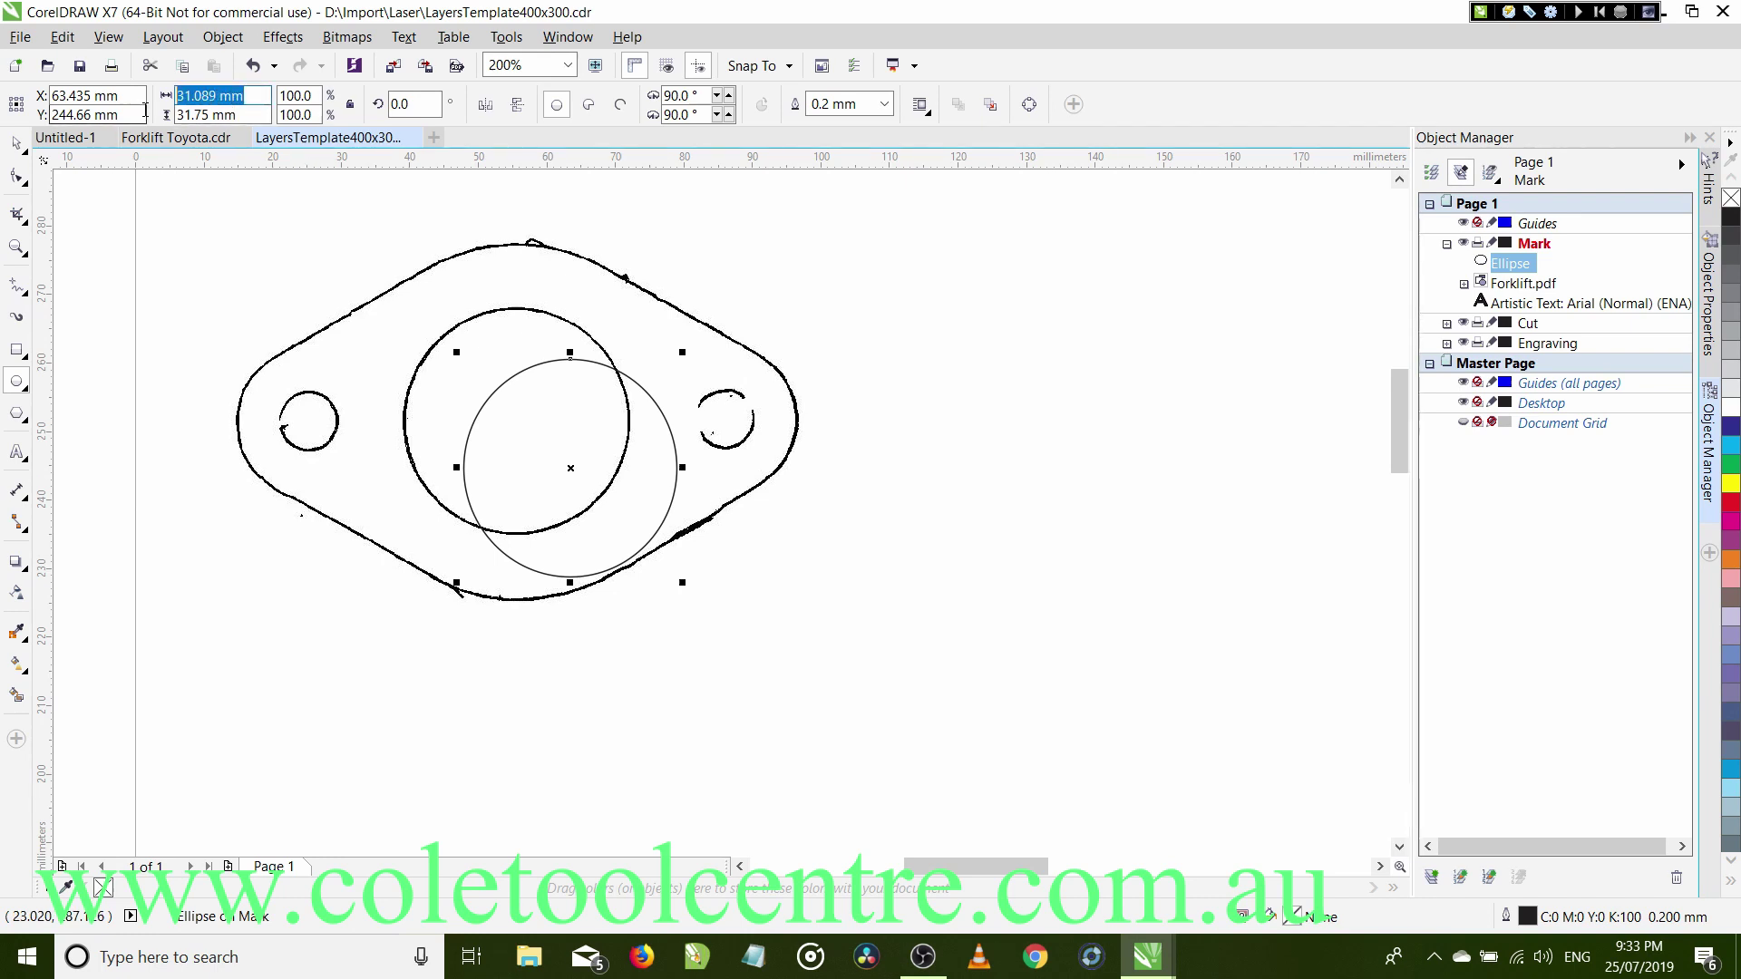
{"action": "type", "text": "3"}
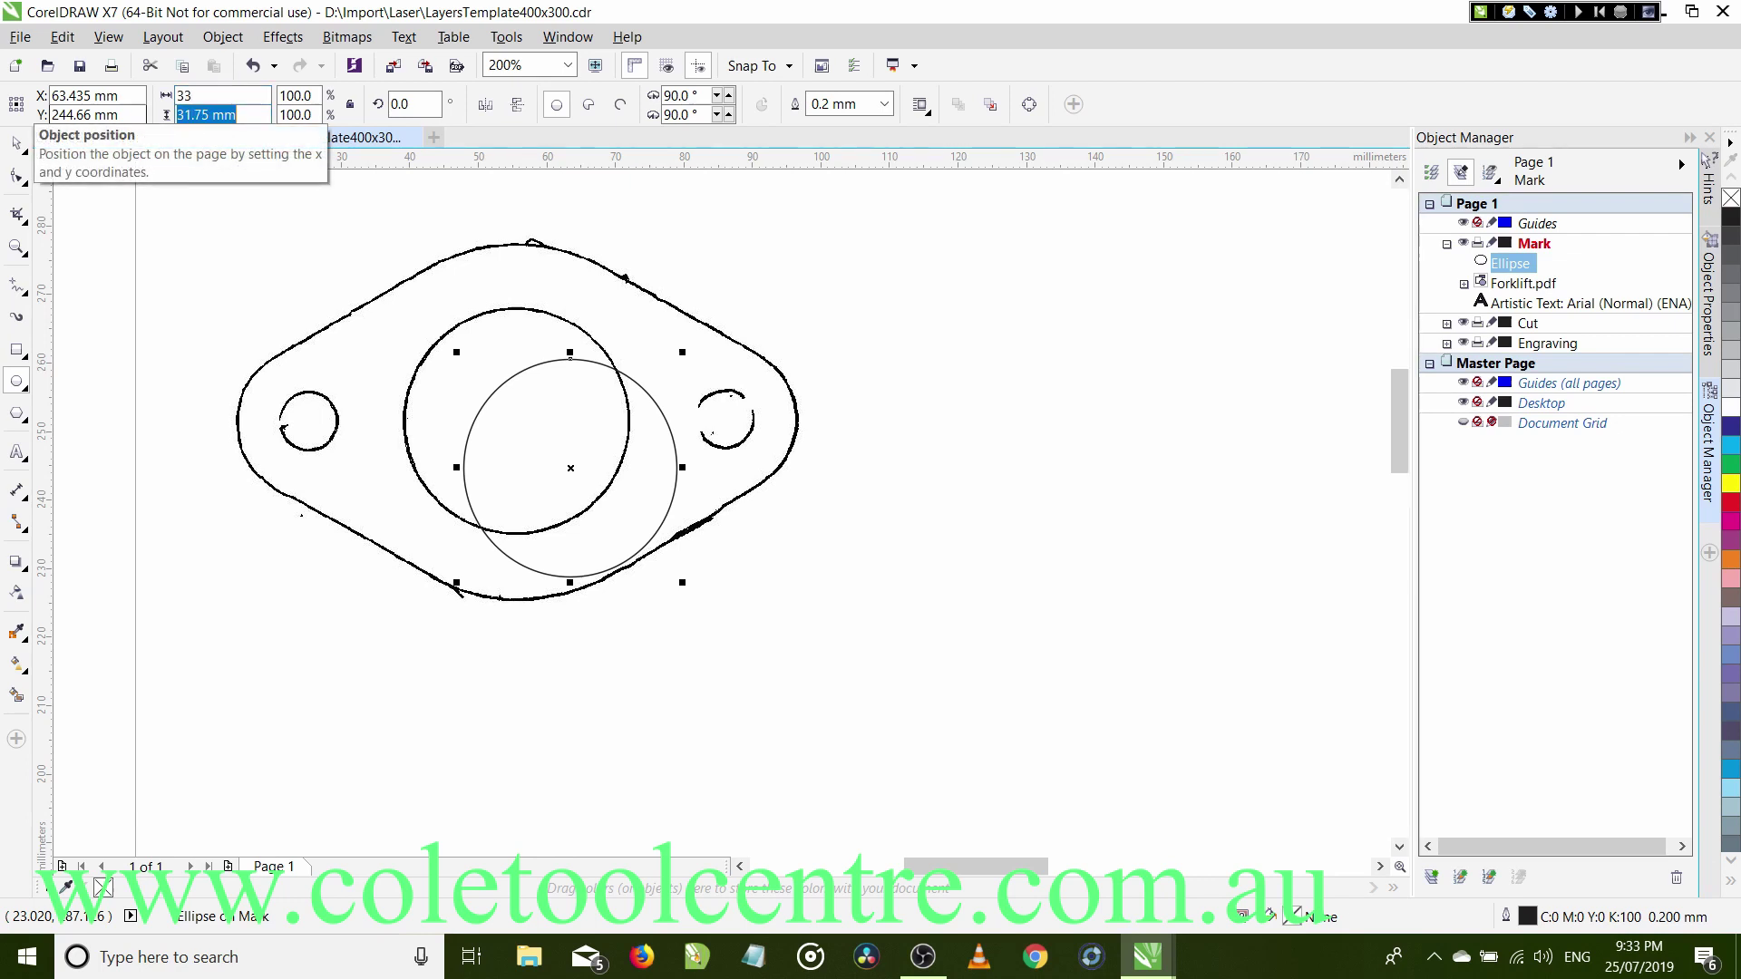
{"action": "type", "text": "3"}
{"action": "key", "text": "Return"}
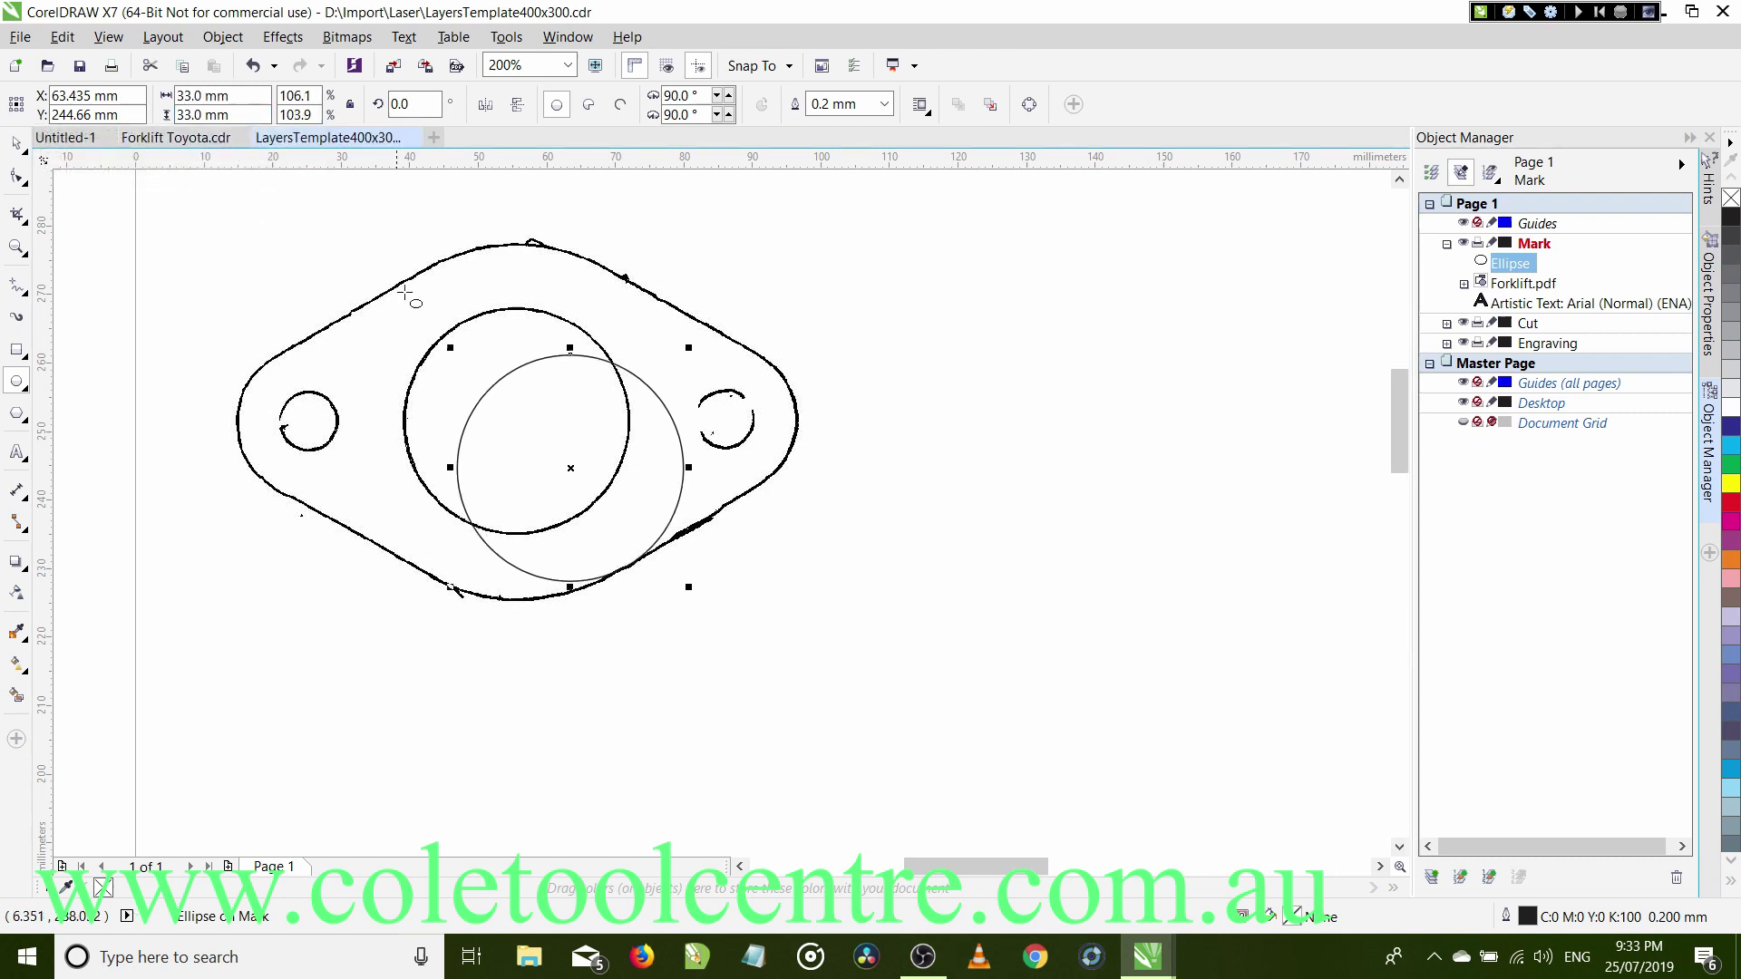
{"action": "left_click", "coordinate": [885, 106]}
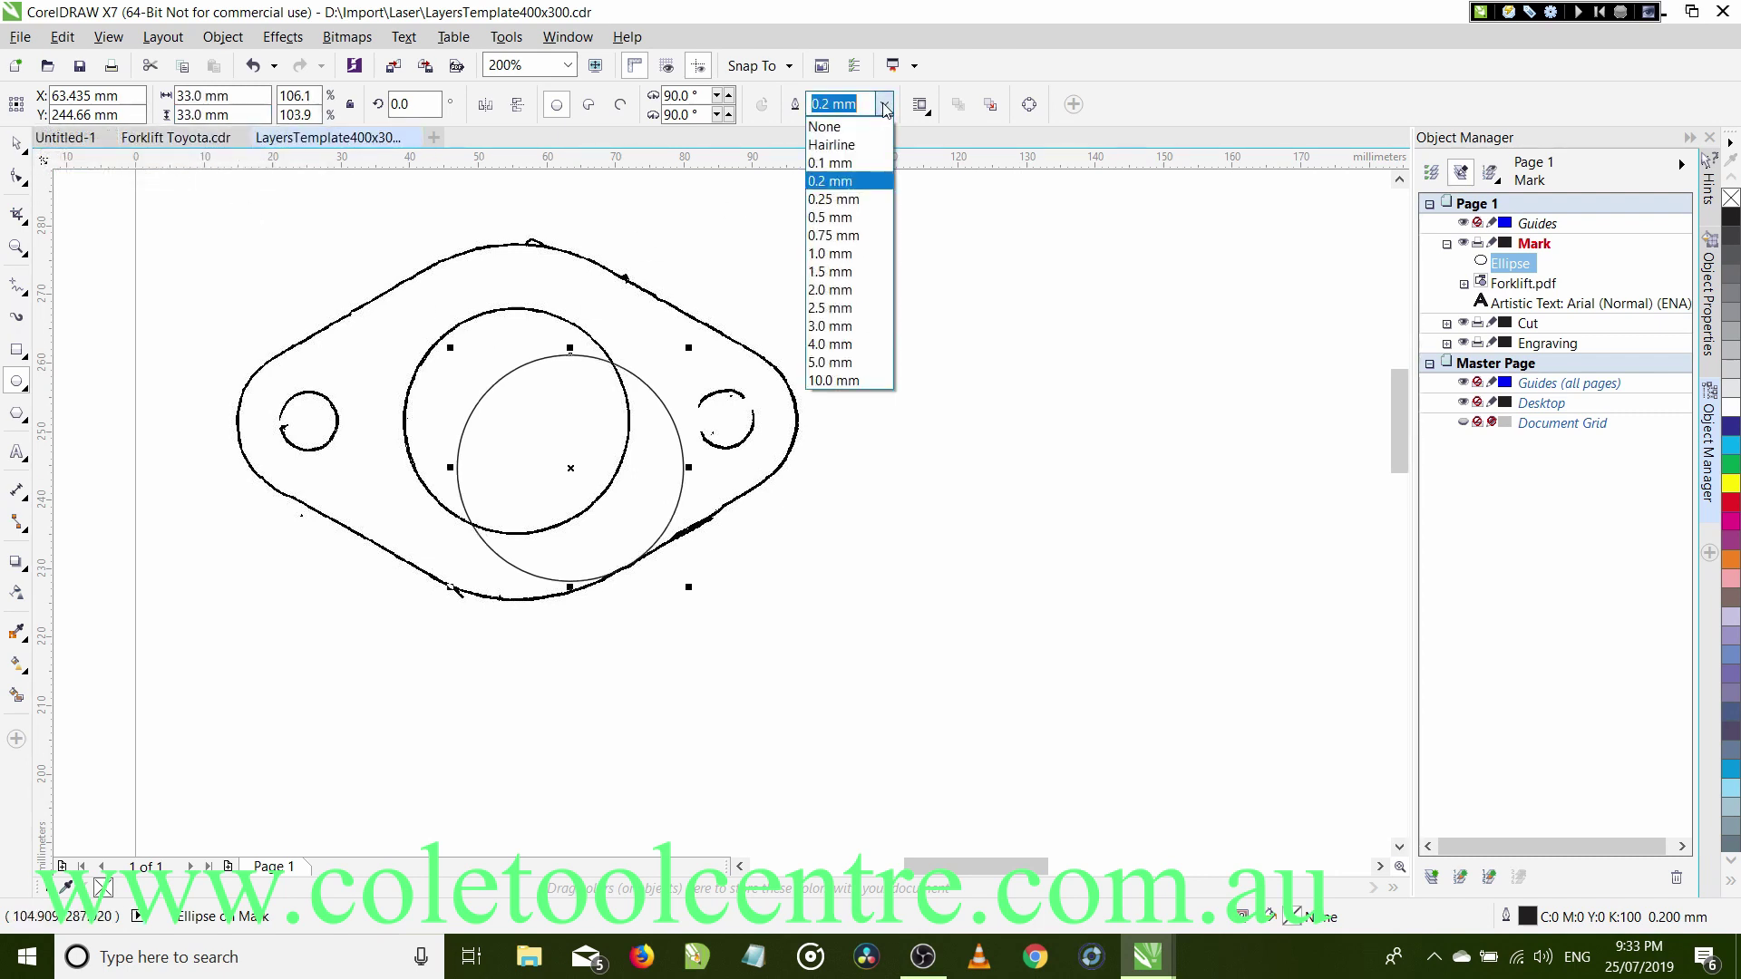
{"action": "left_click", "coordinate": [864, 147]}
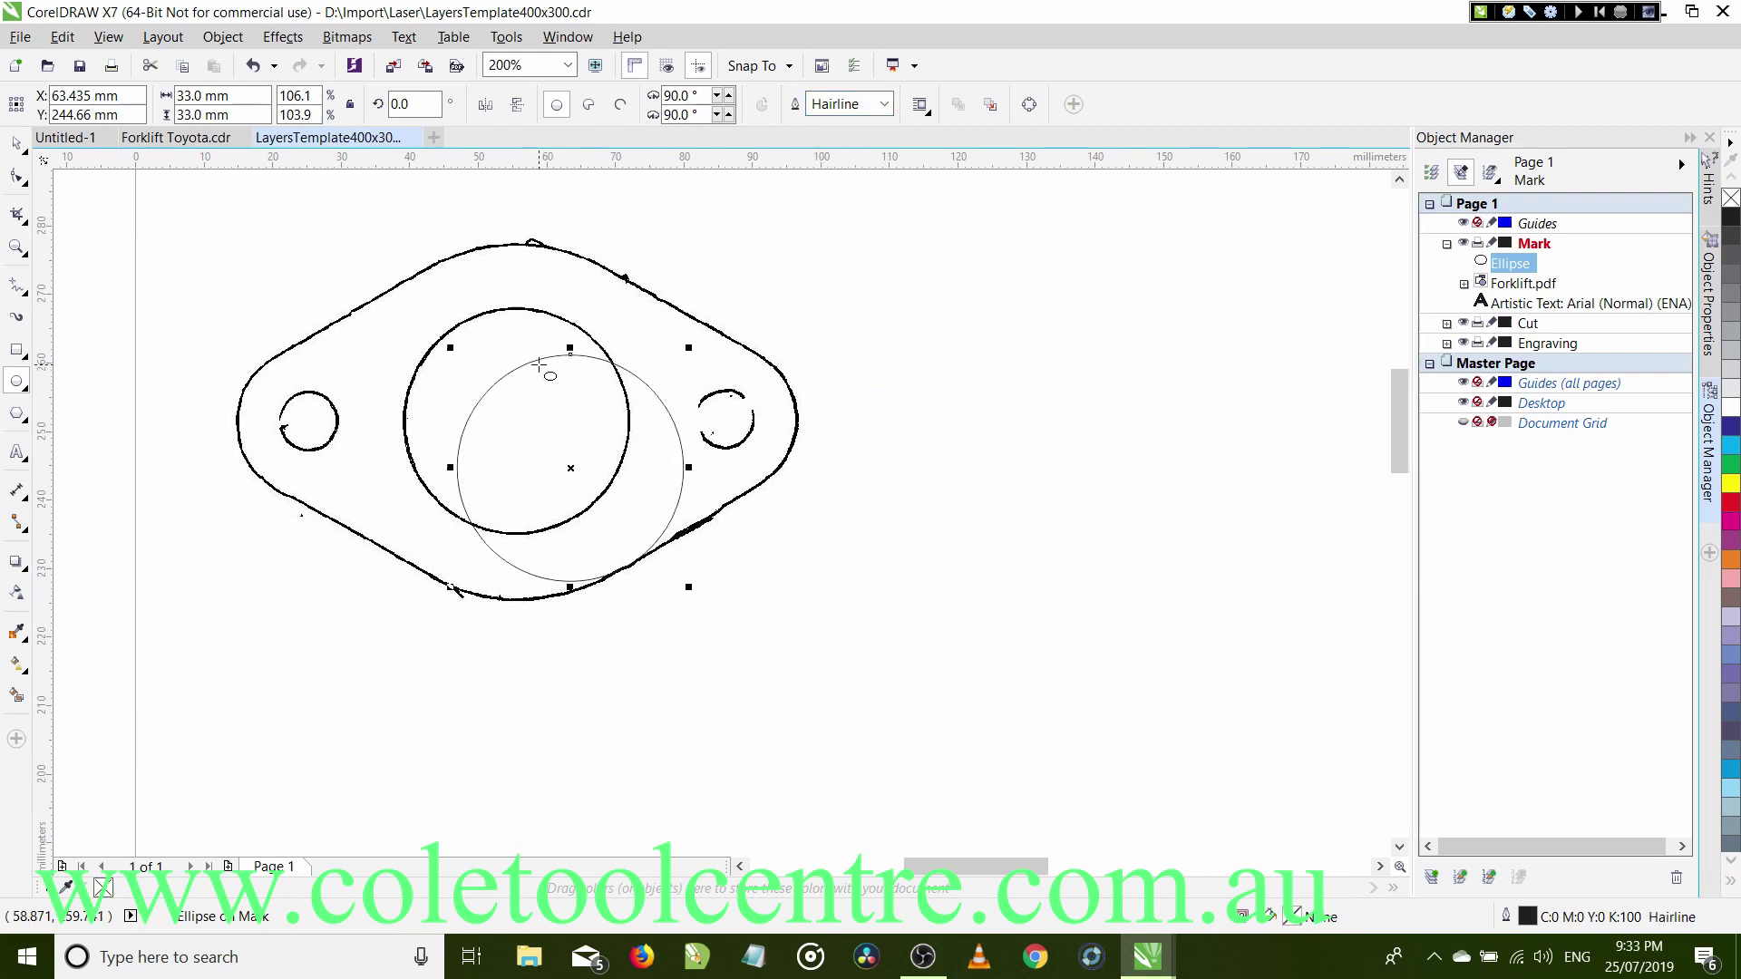
Move the 33 mm circle onto the gasket's large centre hole.
{"action": "left_click", "coordinate": [17, 145]}
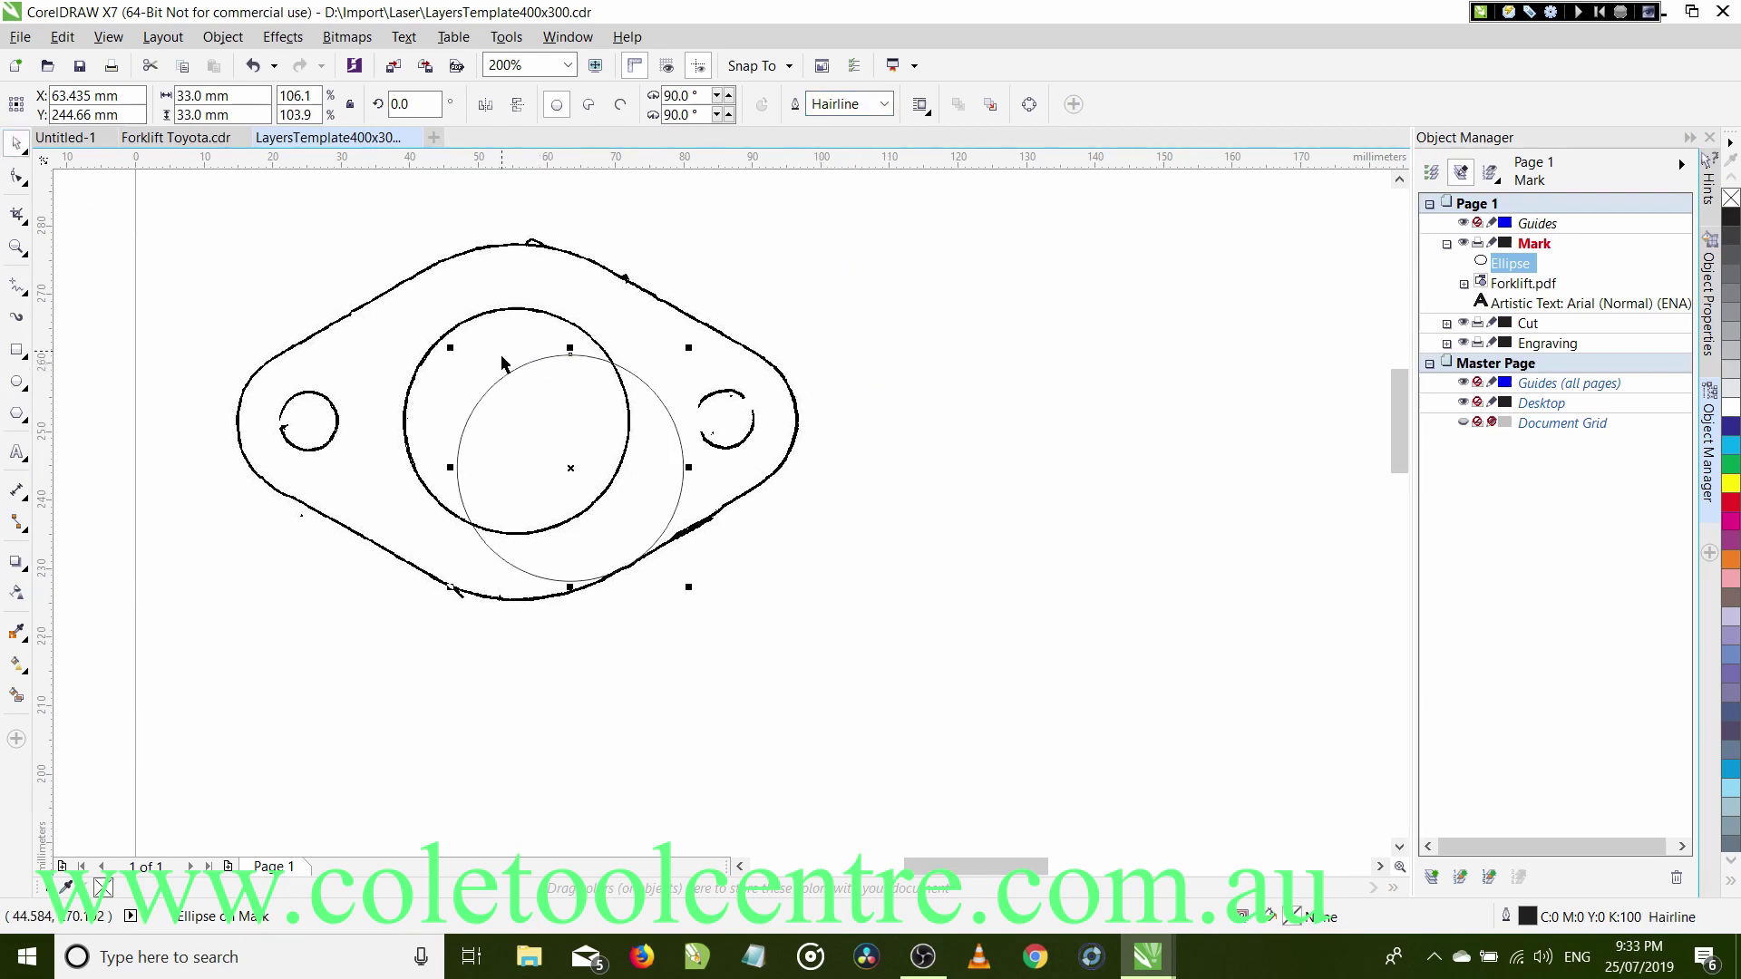
{"action": "left_click_drag", "start_coordinate": [510, 374], "coordinate": [456, 324]}
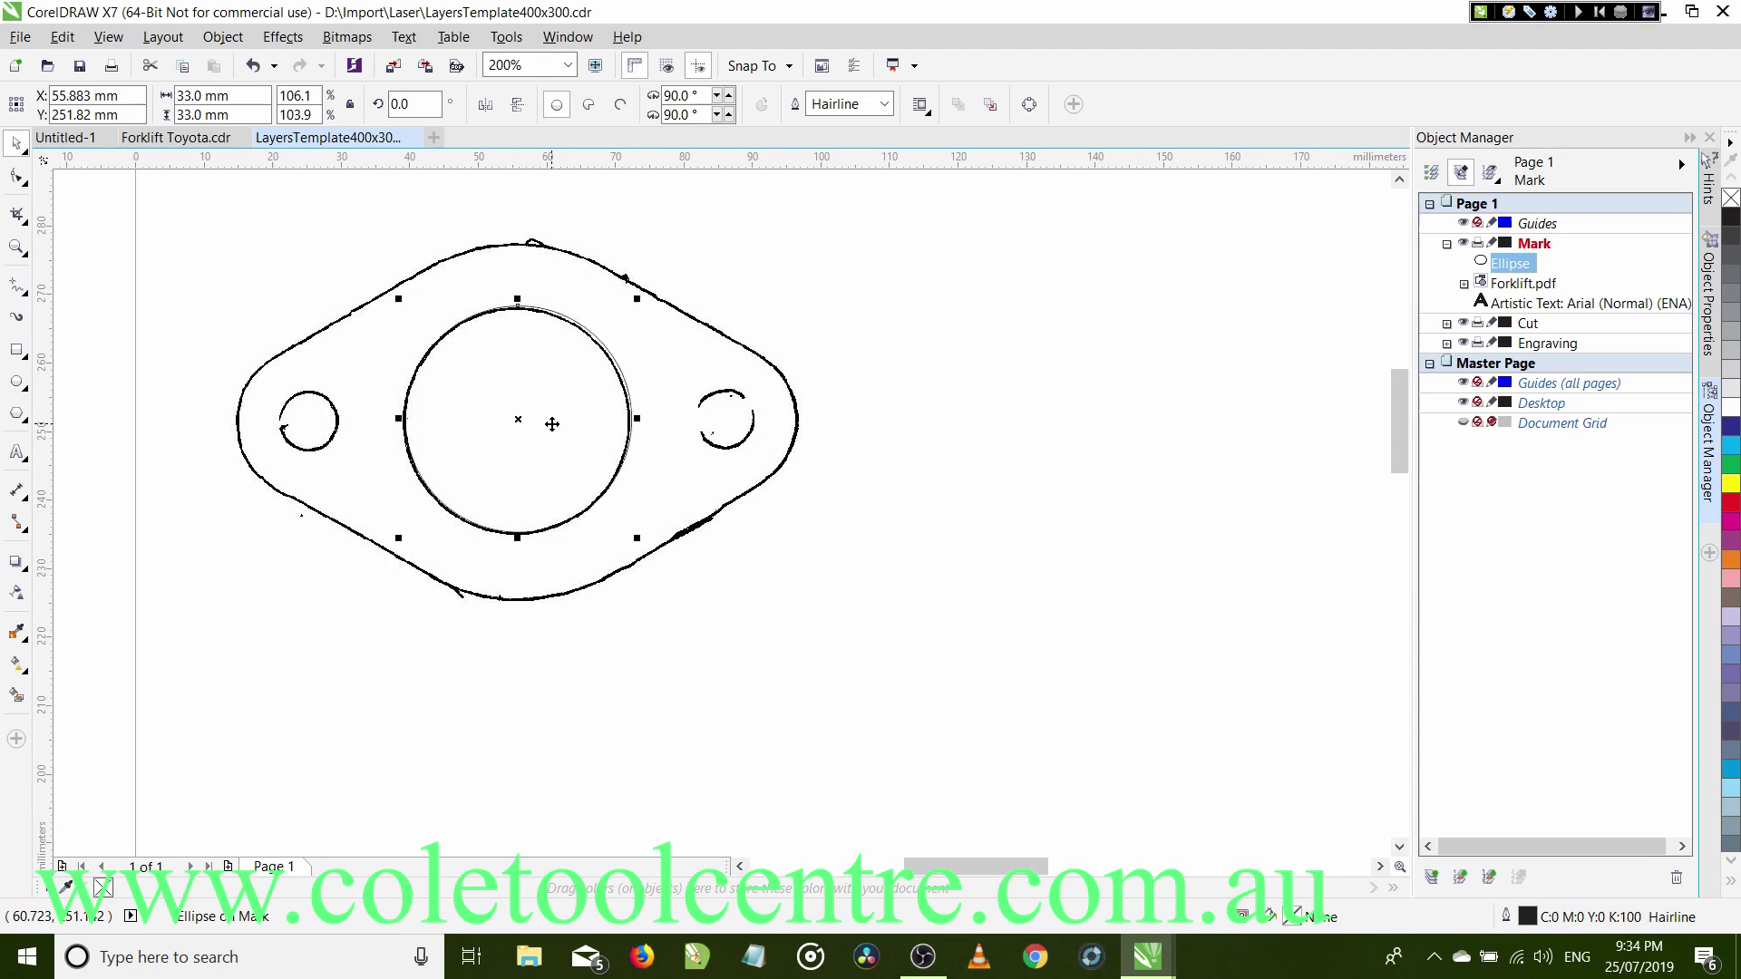
{"action": "key", "text": "Left"}
{"action": "key", "text": "Left"}
{"action": "key", "text": "Left"}
{"action": "key", "text": "Left"}
{"action": "key", "text": "Left"}
{"action": "key", "text": "Left"}
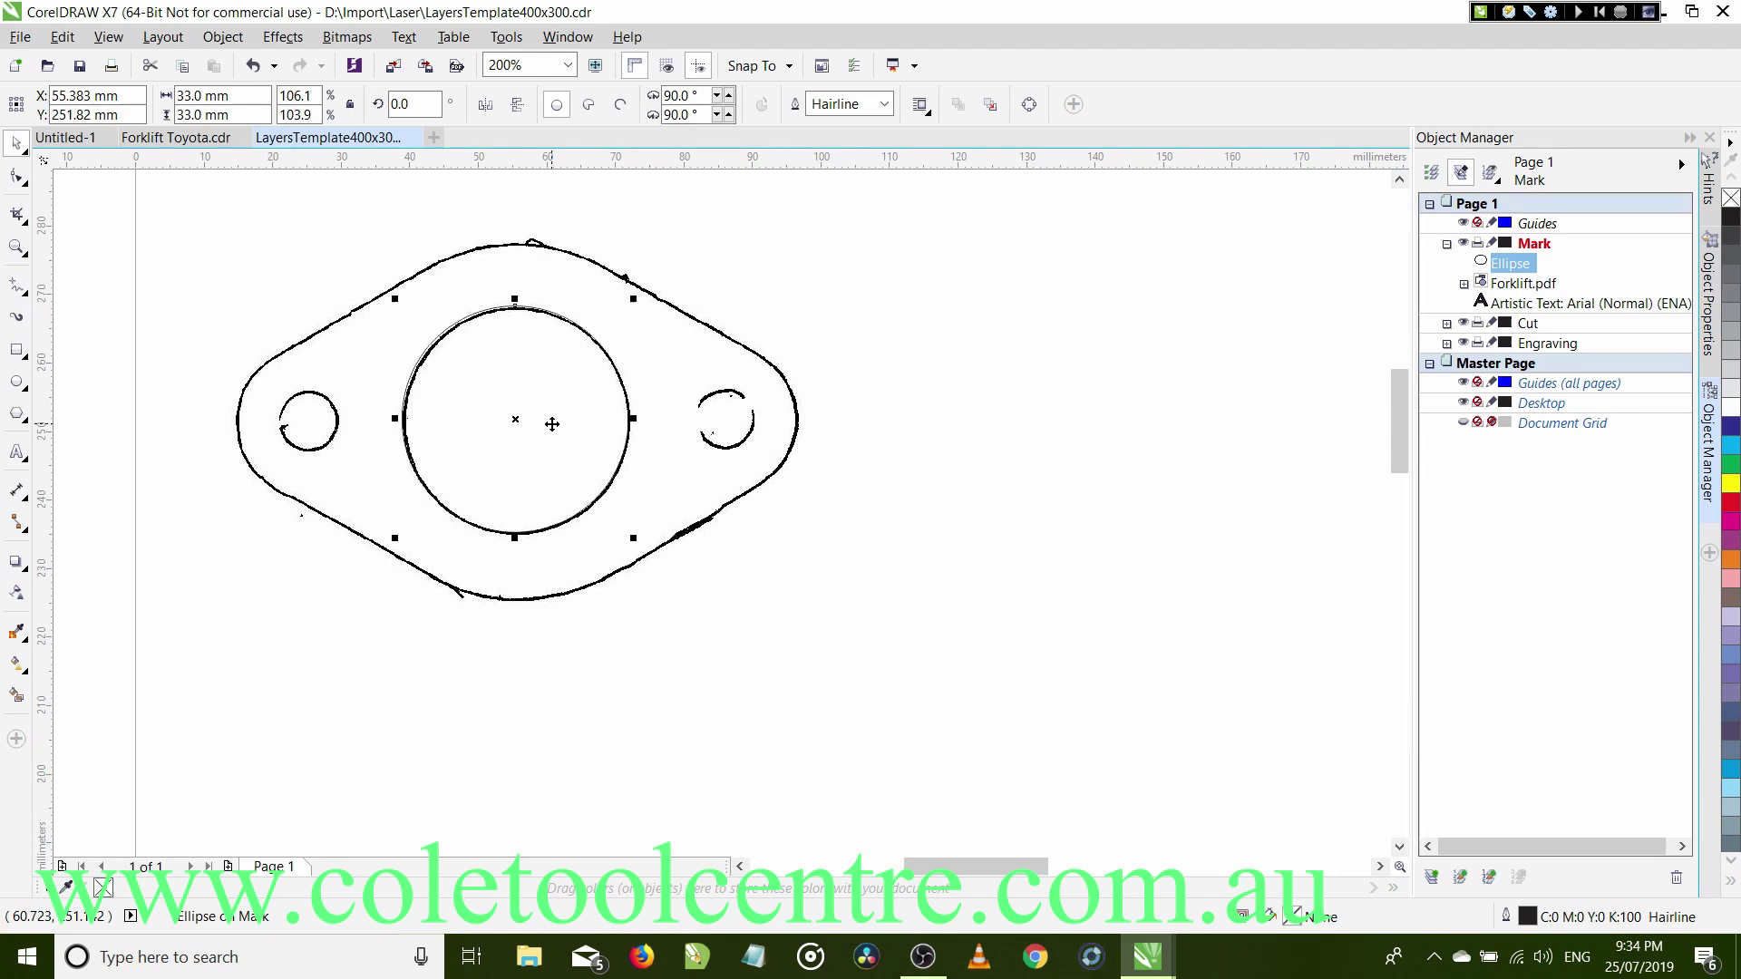
{"action": "key", "text": "Right"}
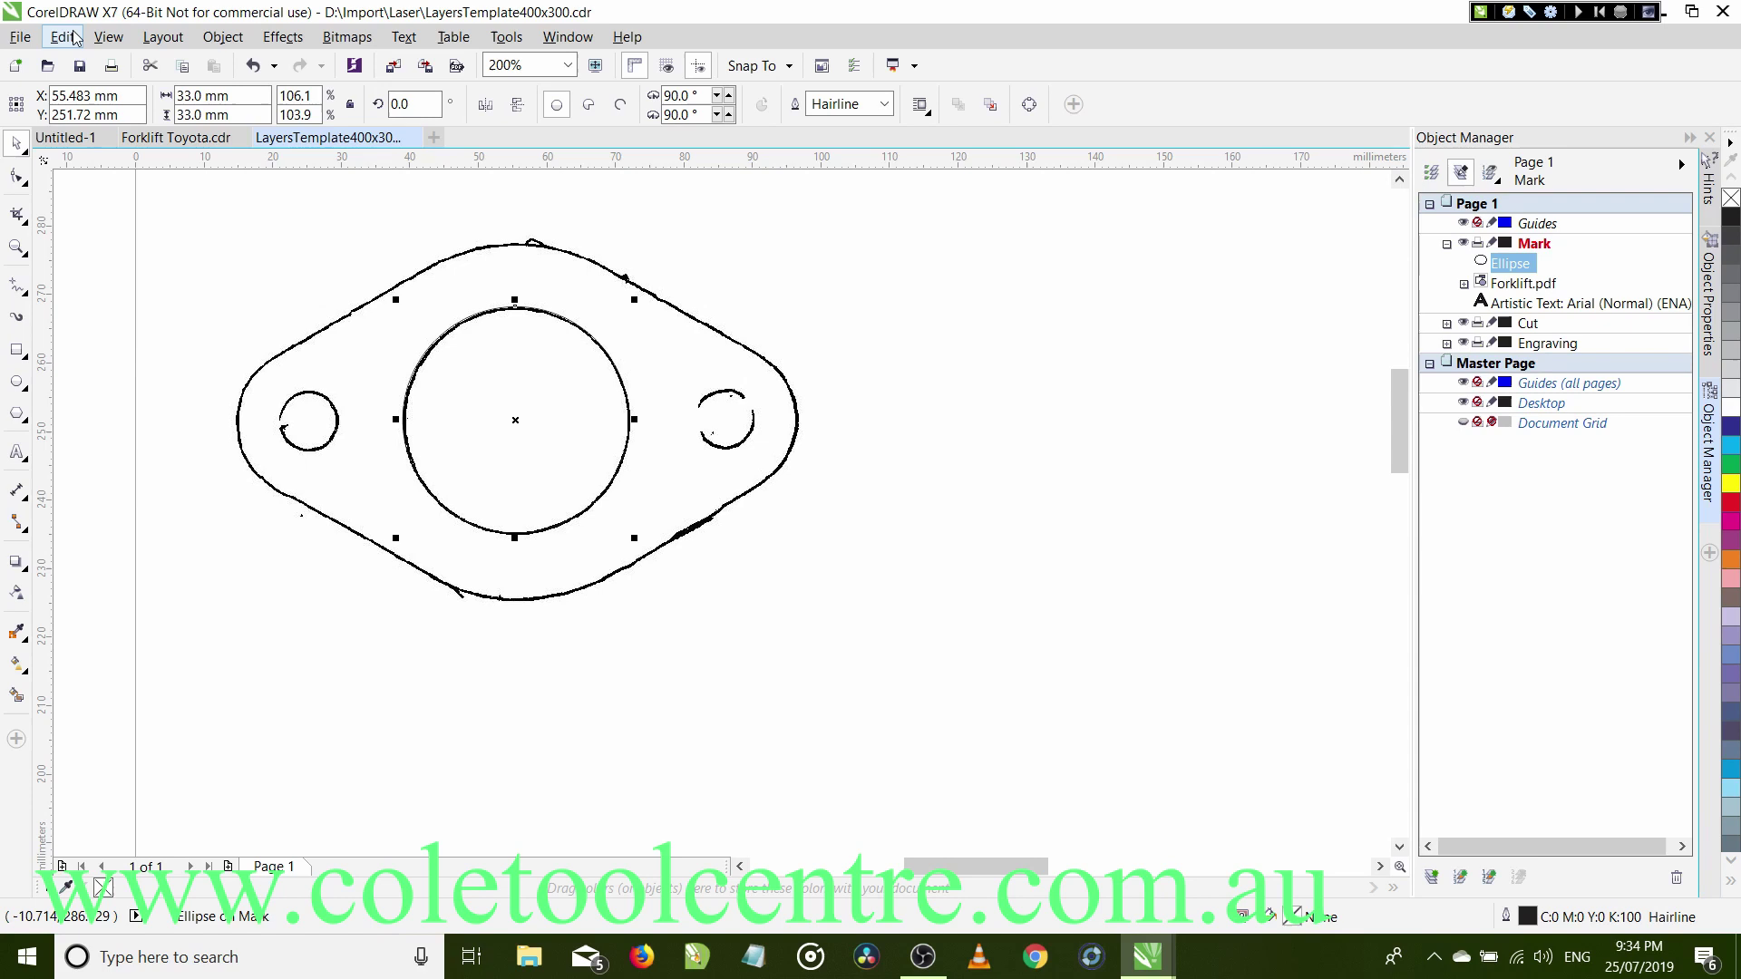
Copy and paste the 33 mm circle, then shrink the copy to 8 mm.
{"action": "left_click", "coordinate": [61, 39]}
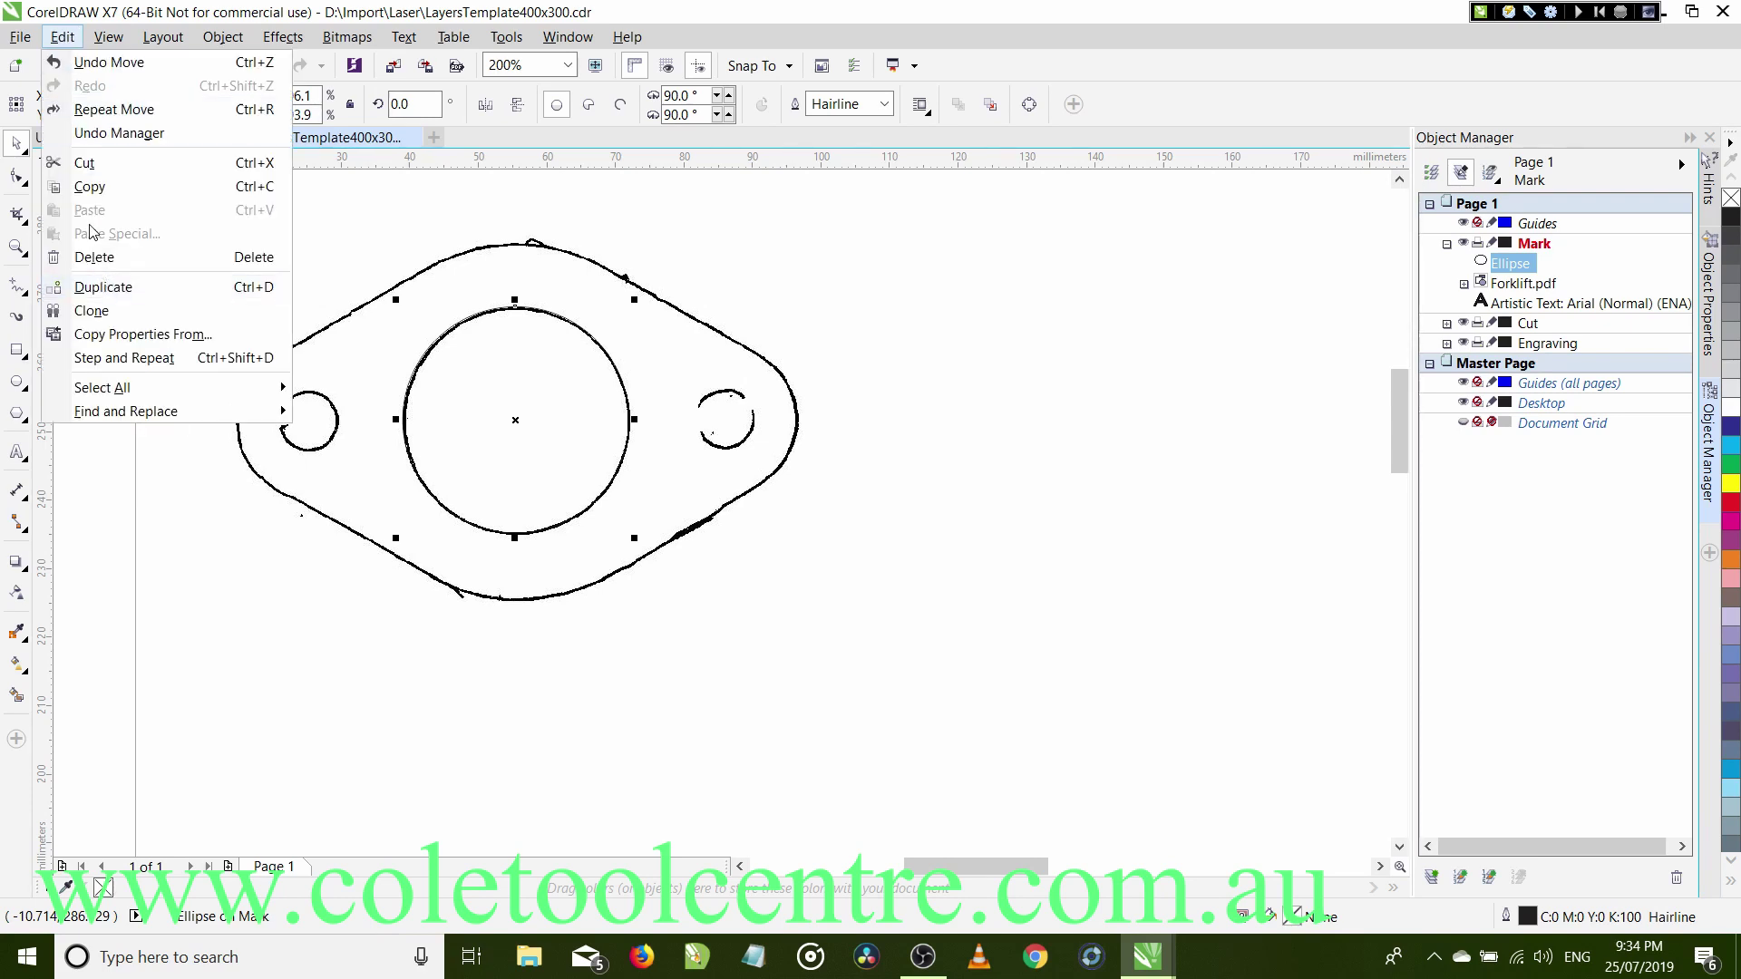
{"action": "left_click", "coordinate": [90, 190]}
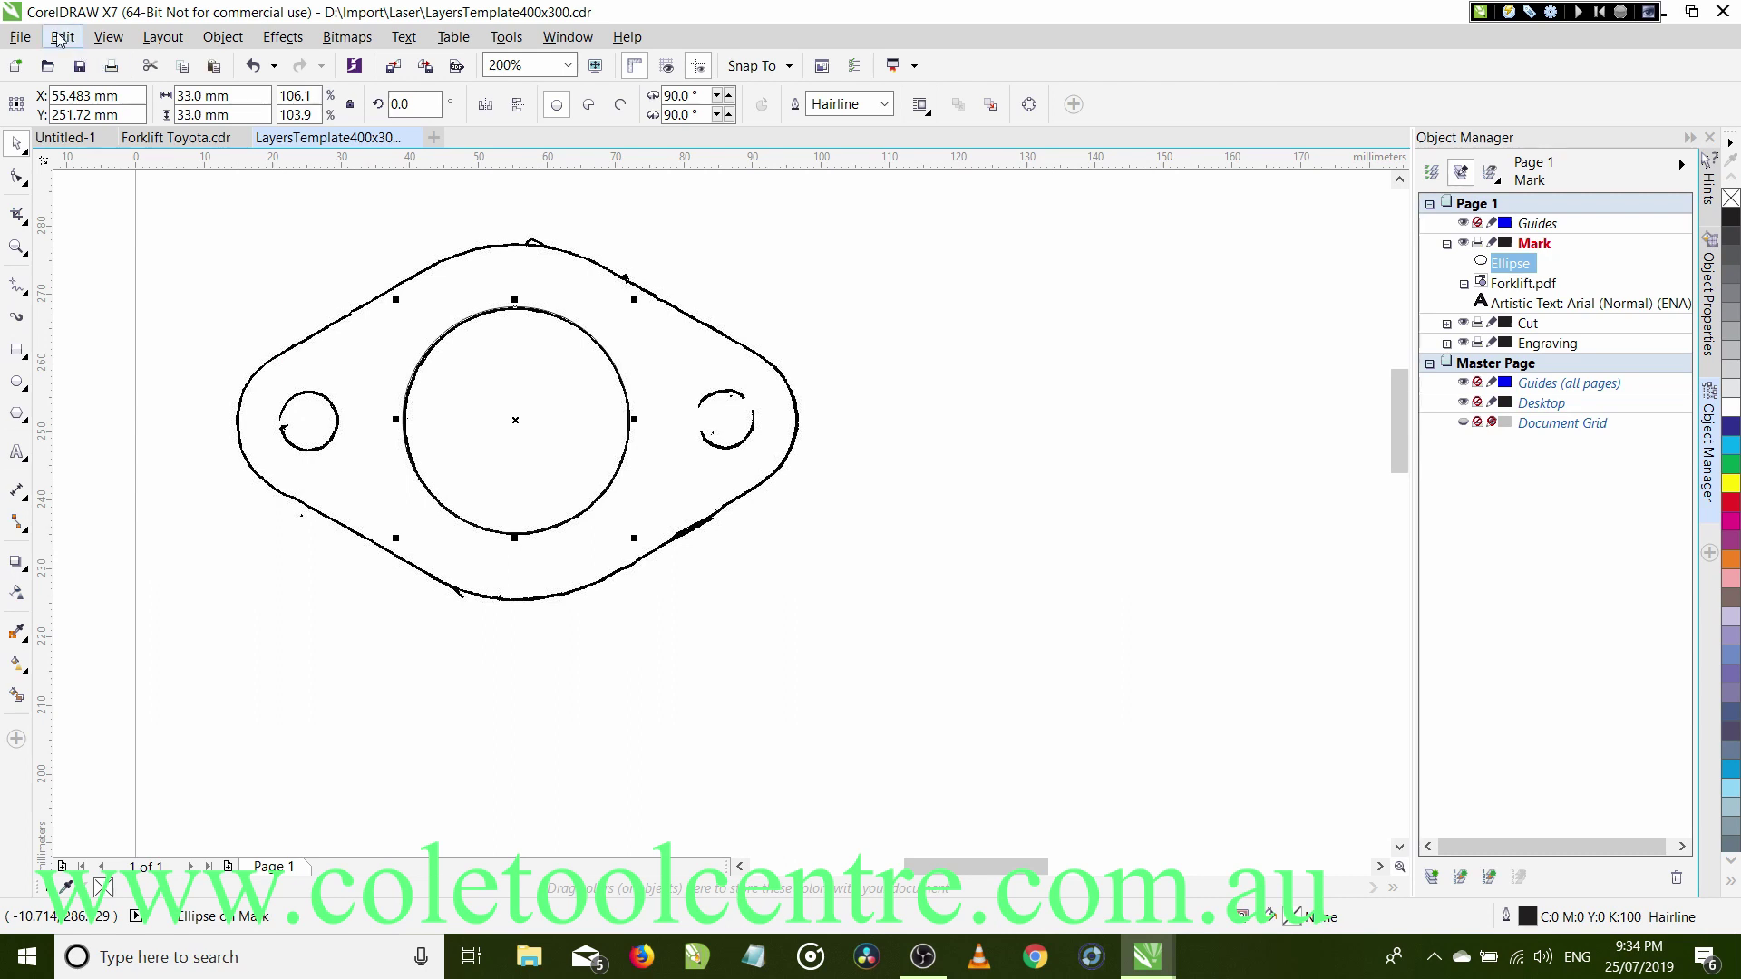
{"action": "left_click", "coordinate": [62, 37]}
{"action": "left_click", "coordinate": [98, 212]}
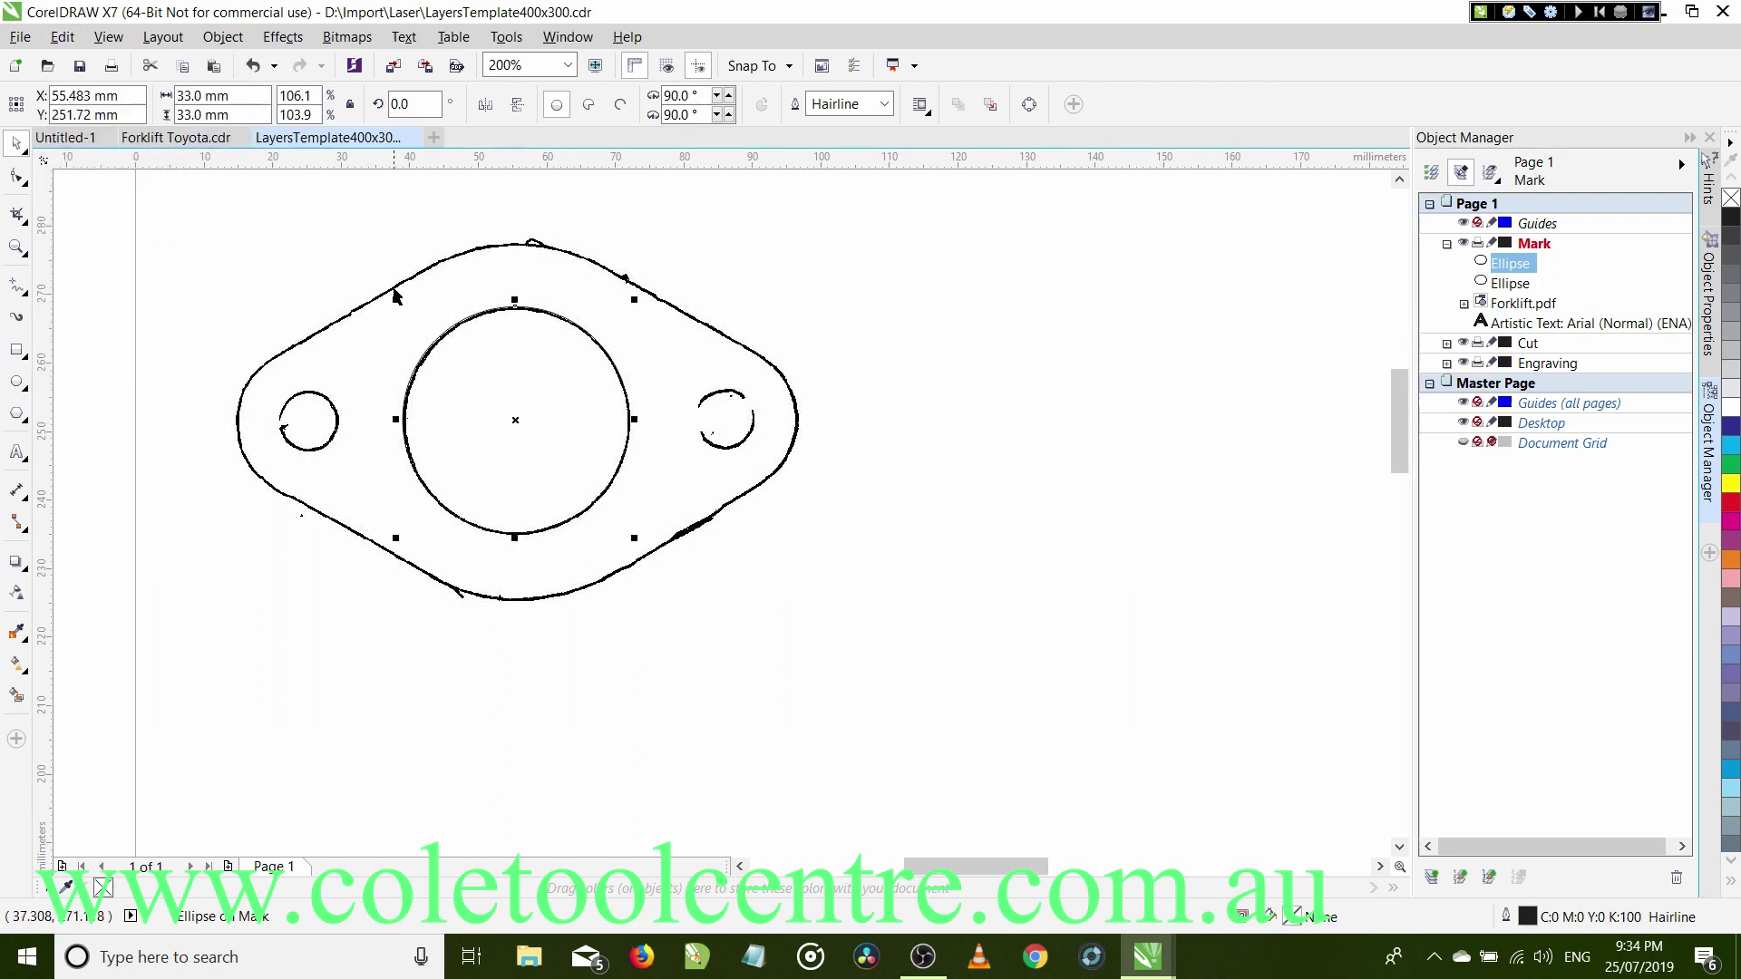
{"action": "left_click", "coordinate": [260, 93]}
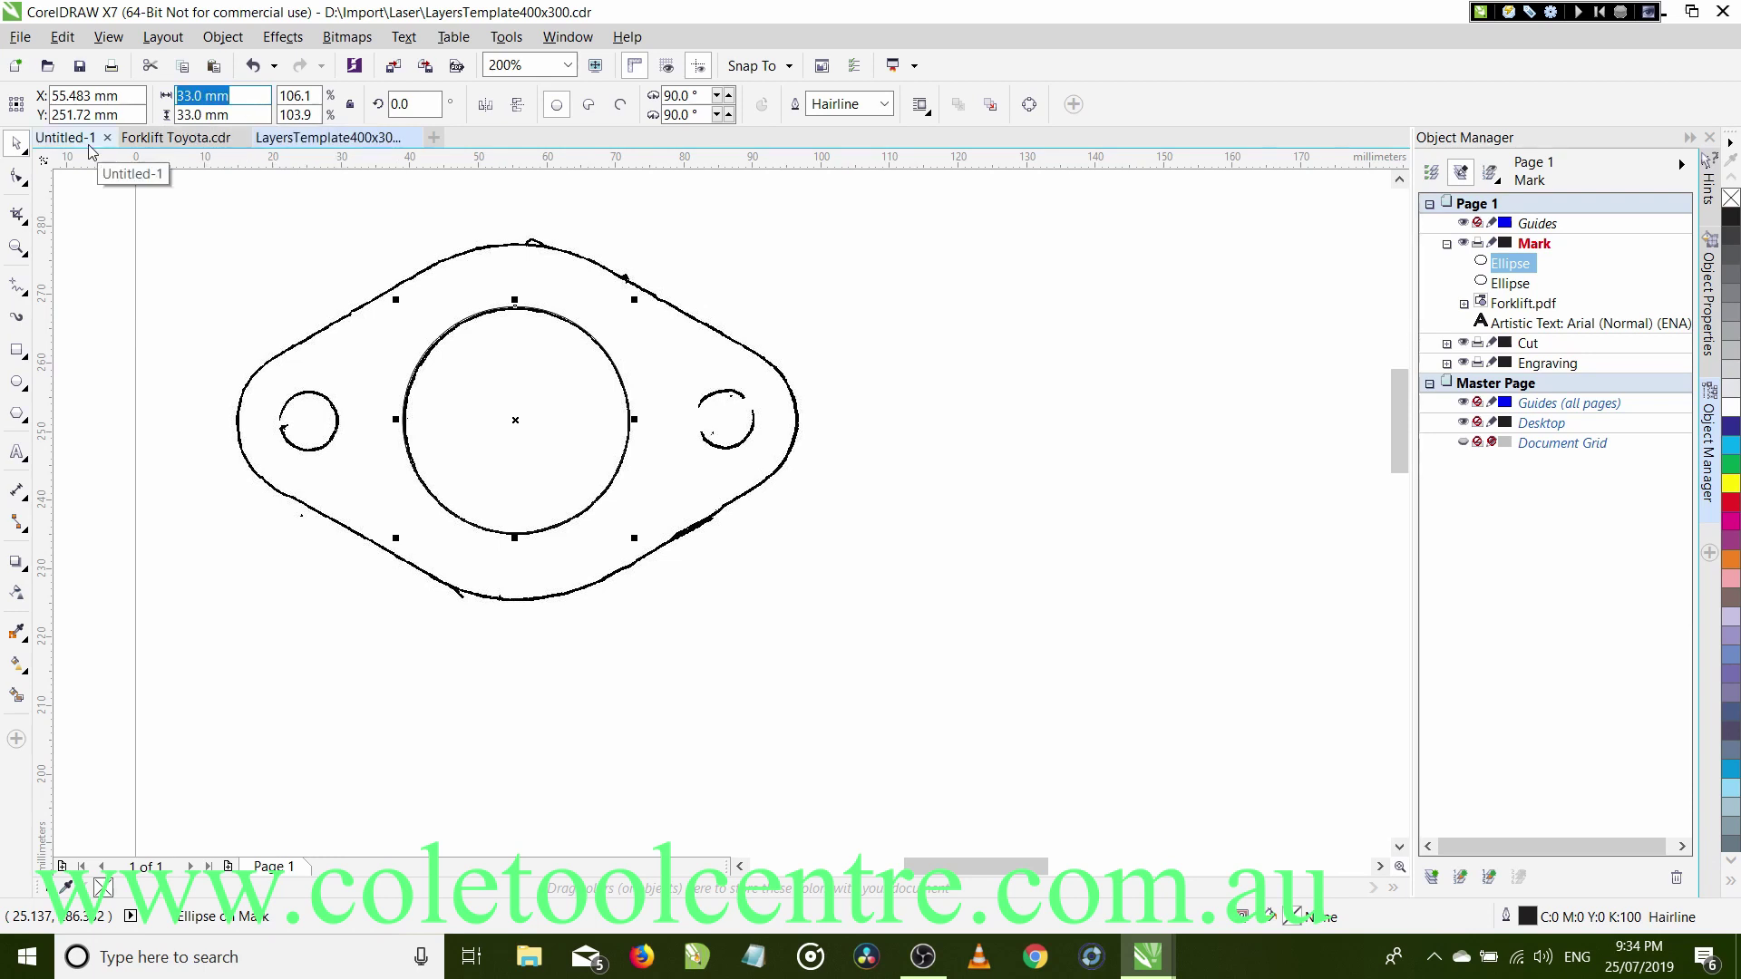
{"action": "type", "text": "8"}
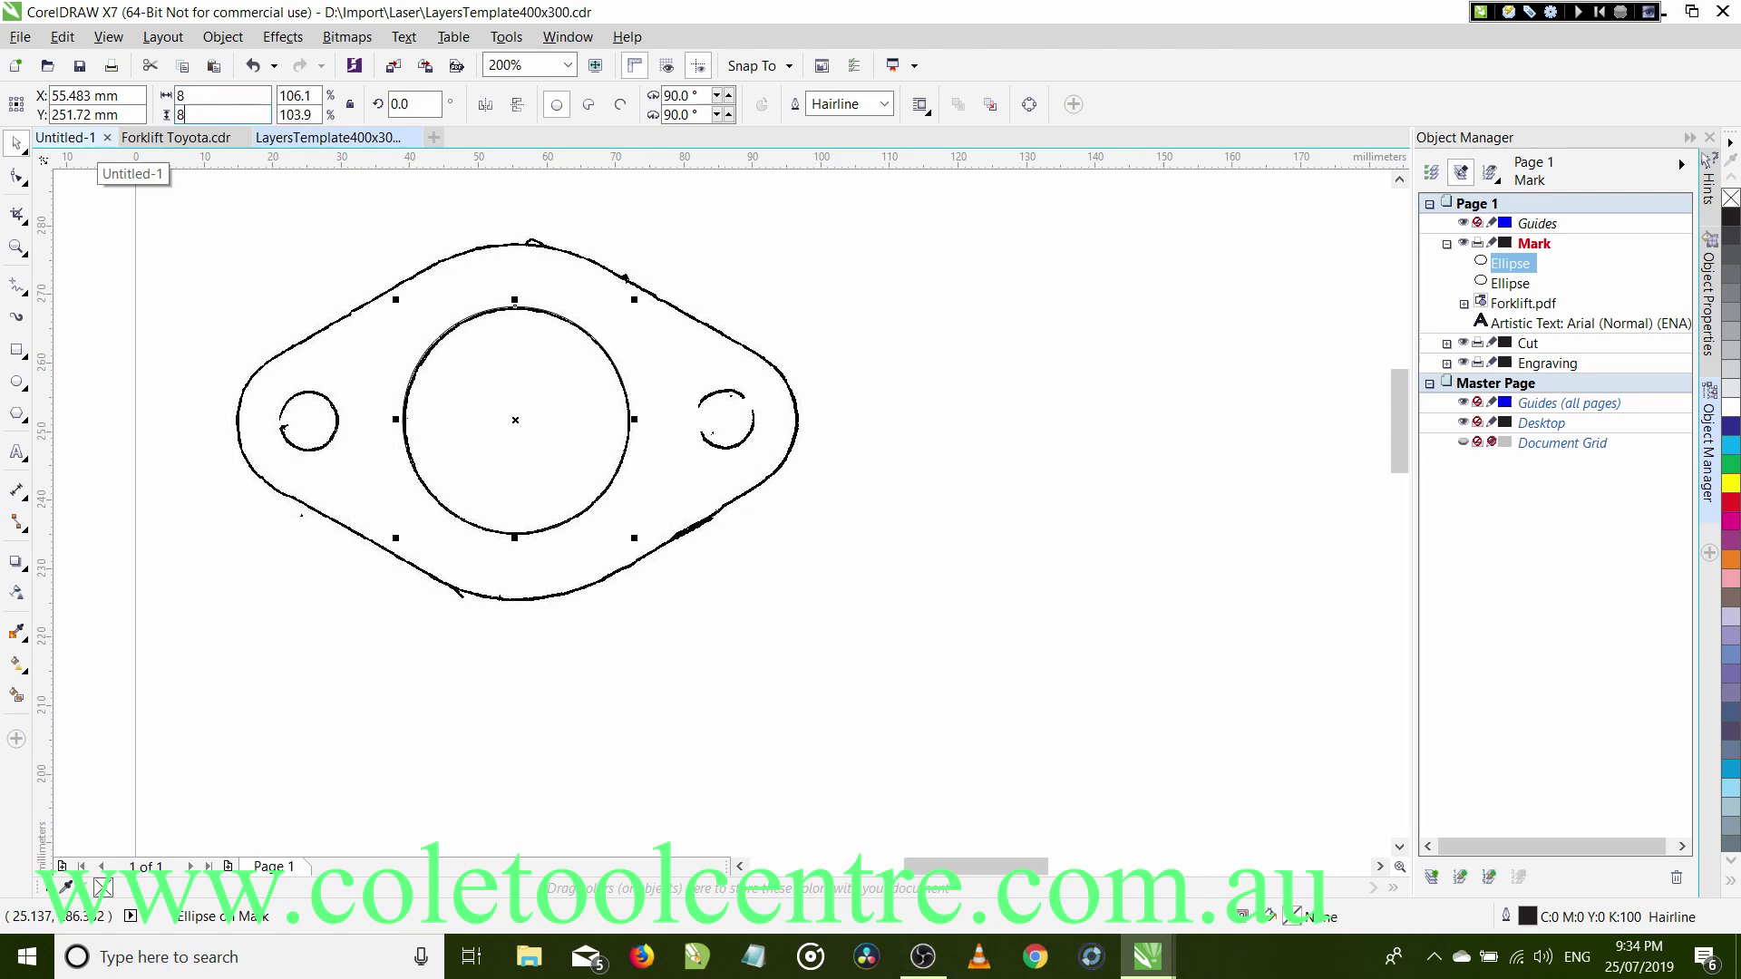
{"action": "key", "text": "Return"}
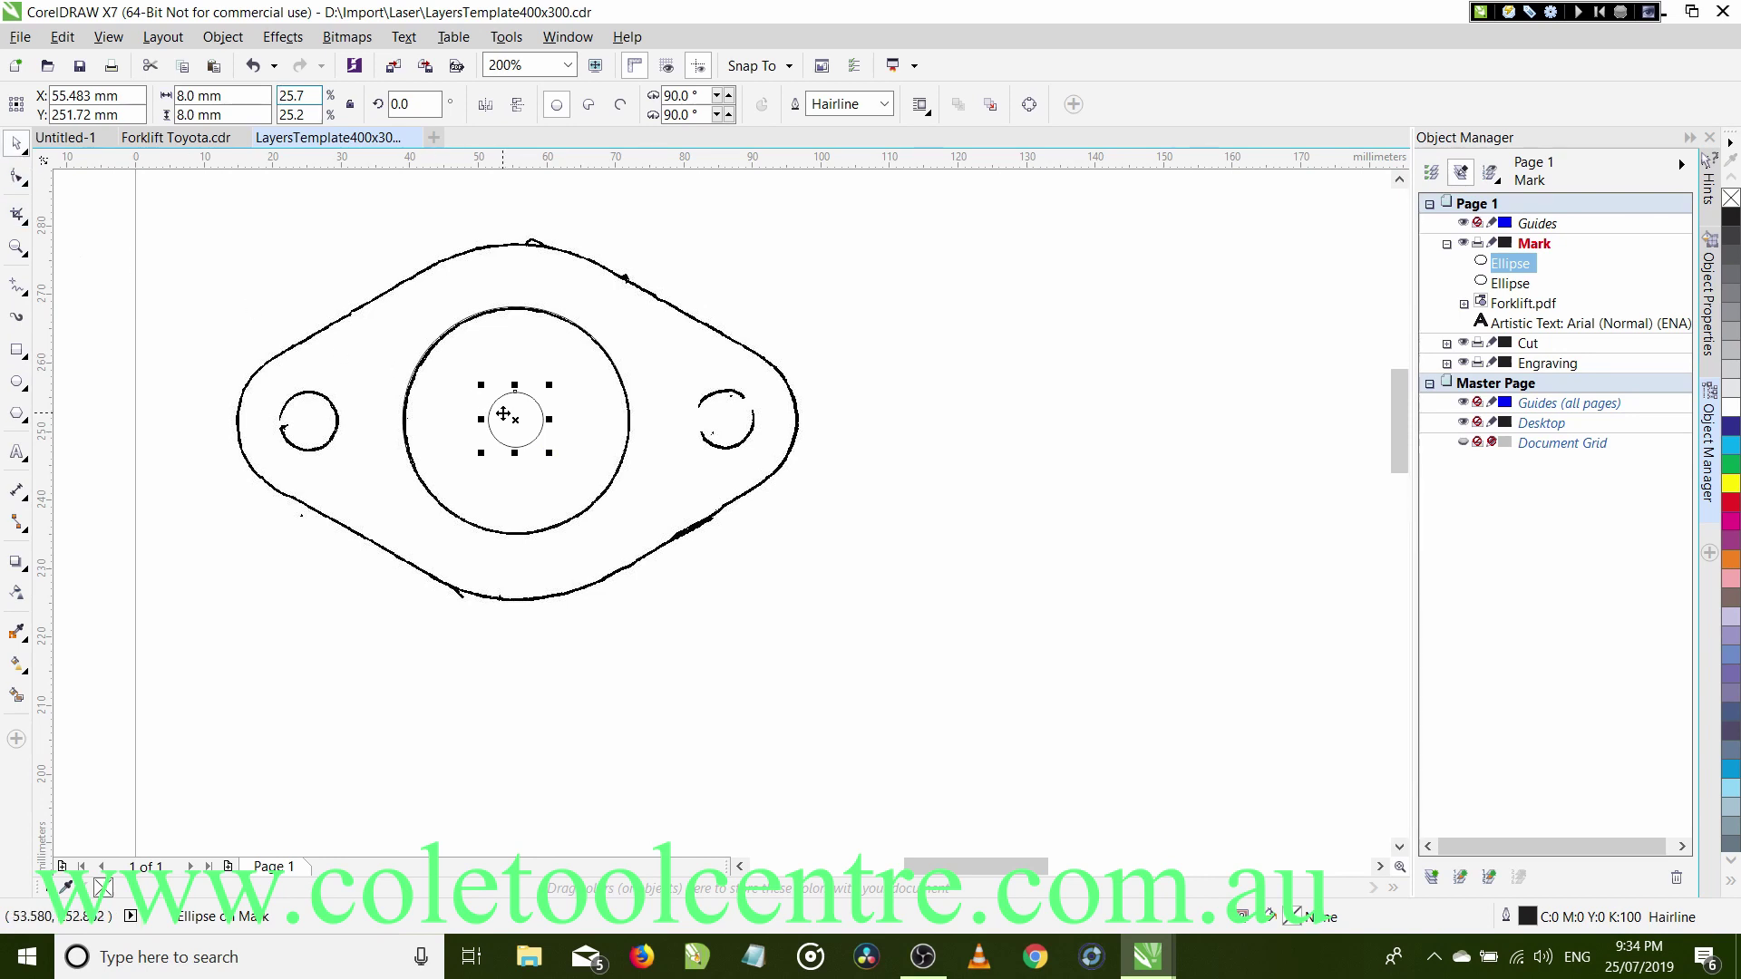
Centre the 8 mm circle over the left bolt hole.
{"action": "left_click_drag", "start_coordinate": [501, 413], "coordinate": [289, 410]}
{"action": "scroll", "coordinate": [290, 410], "scroll_direction": "up", "scroll_amount": 2}
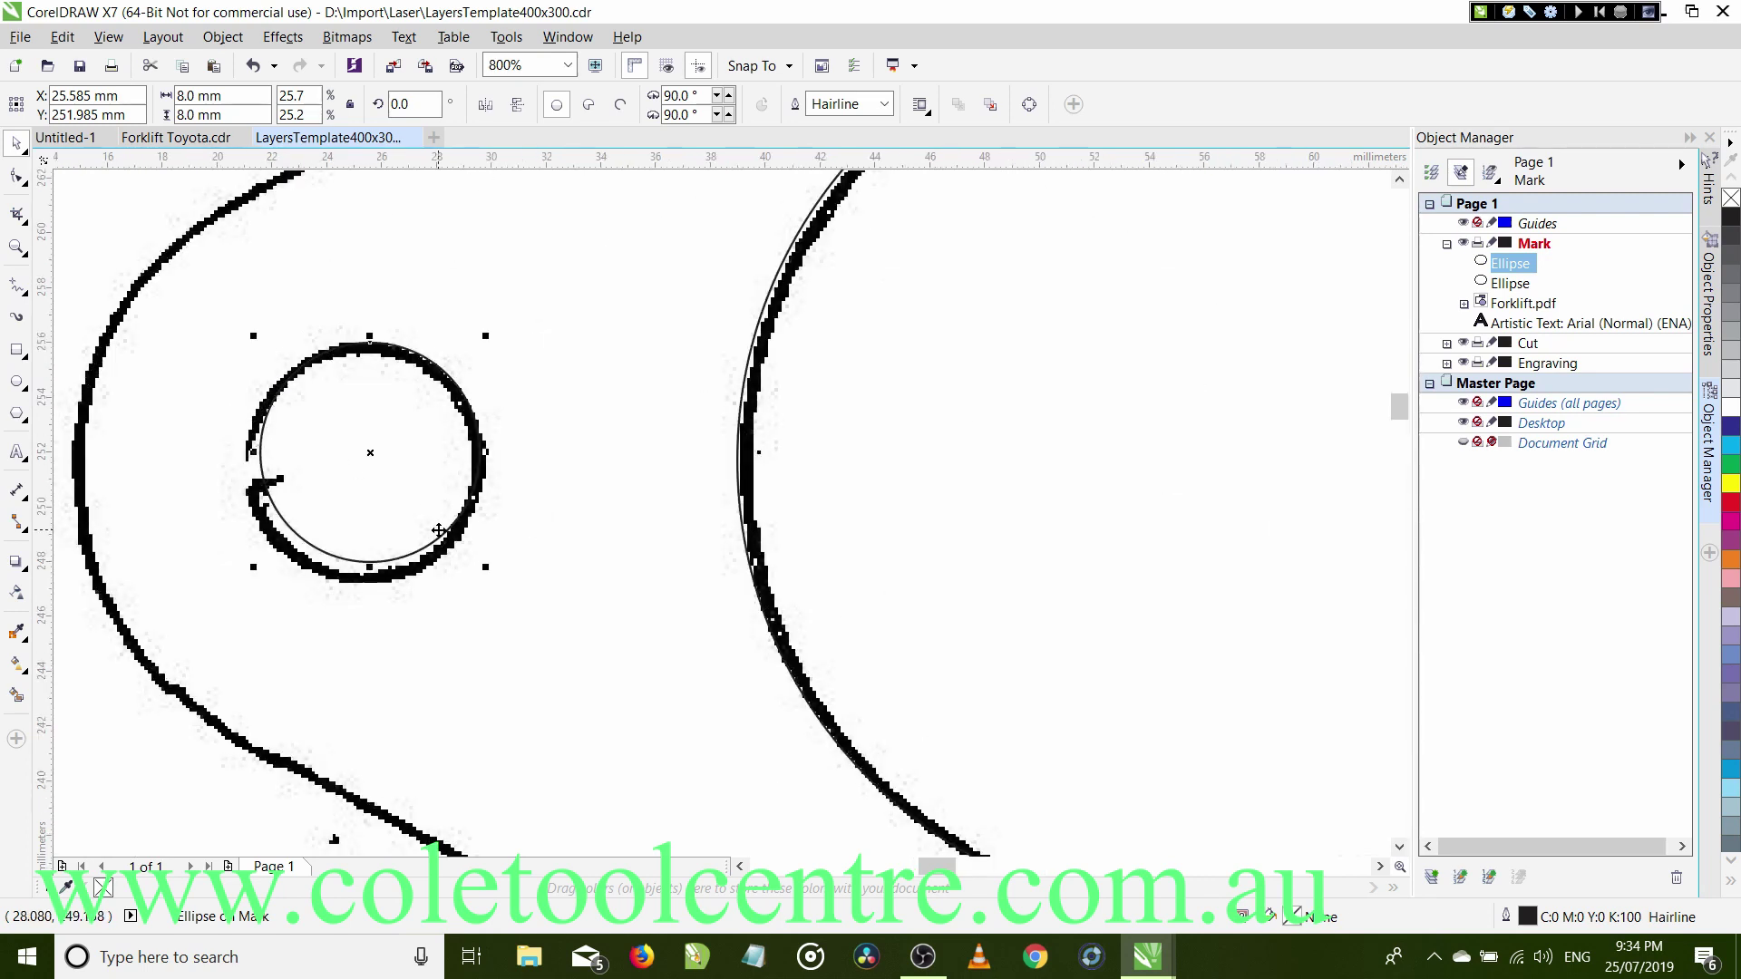
{"action": "key", "text": "Down"}
{"action": "key", "text": "Down"}
{"action": "key", "text": "Down"}
{"action": "key", "text": "Left"}
{"action": "key", "text": "Left"}
{"action": "key", "text": "Left"}
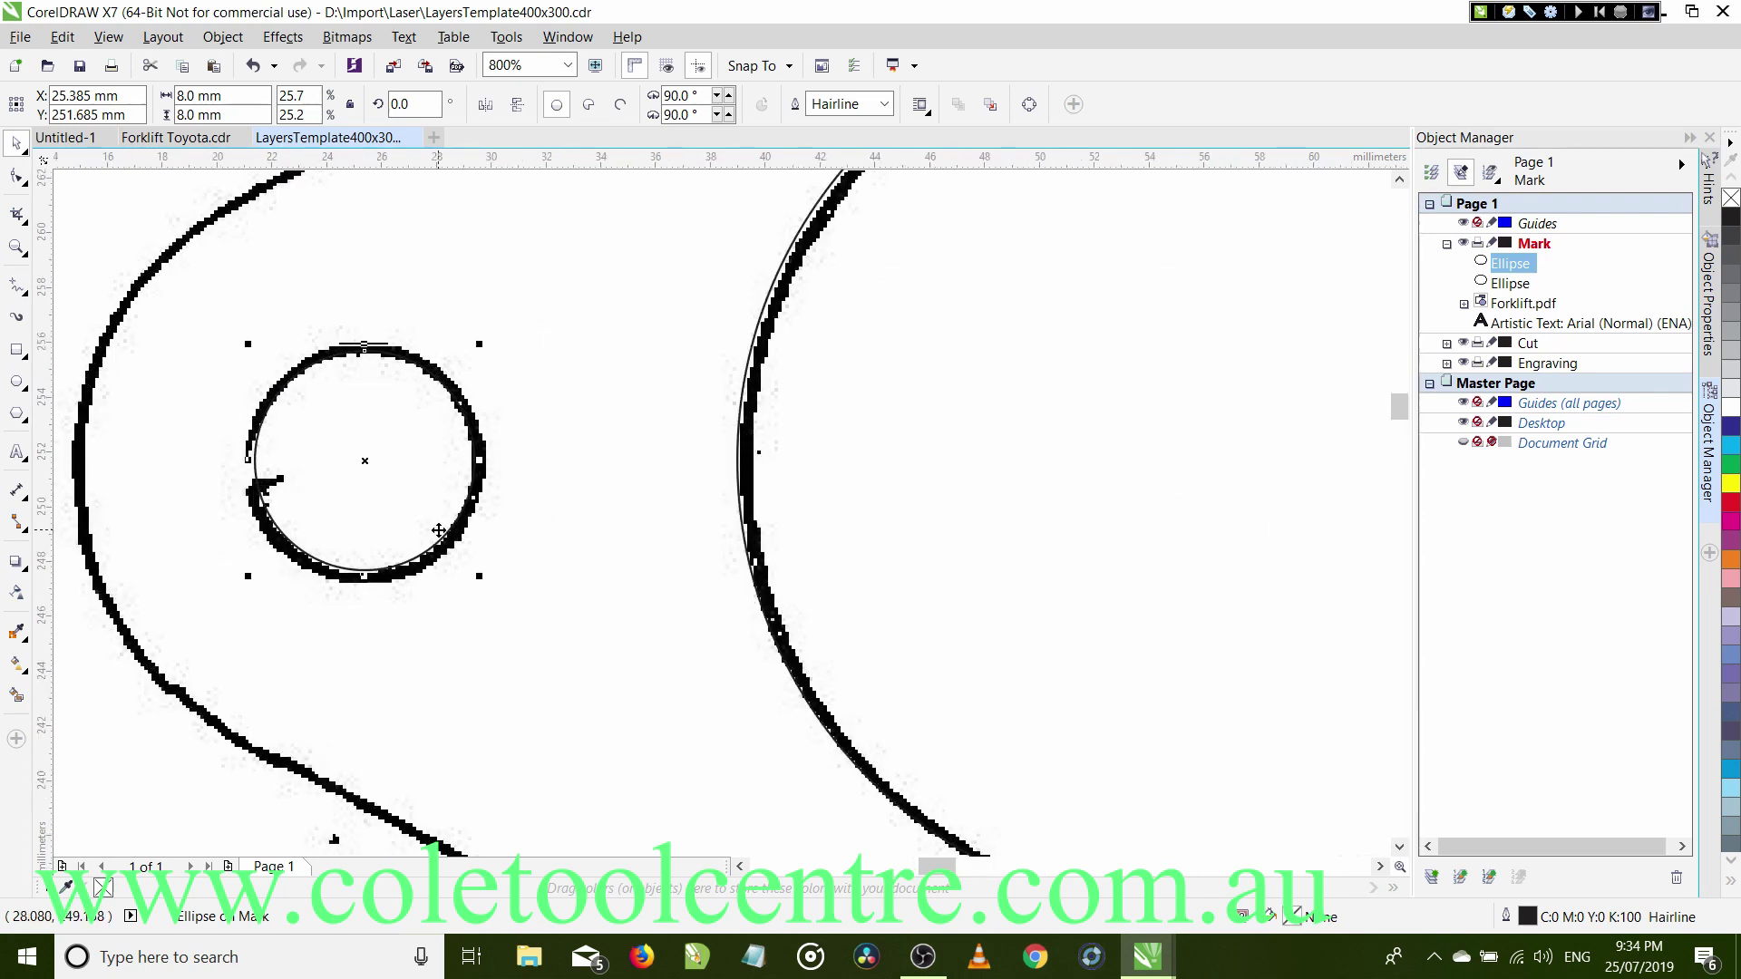
{"action": "key", "text": "Up"}
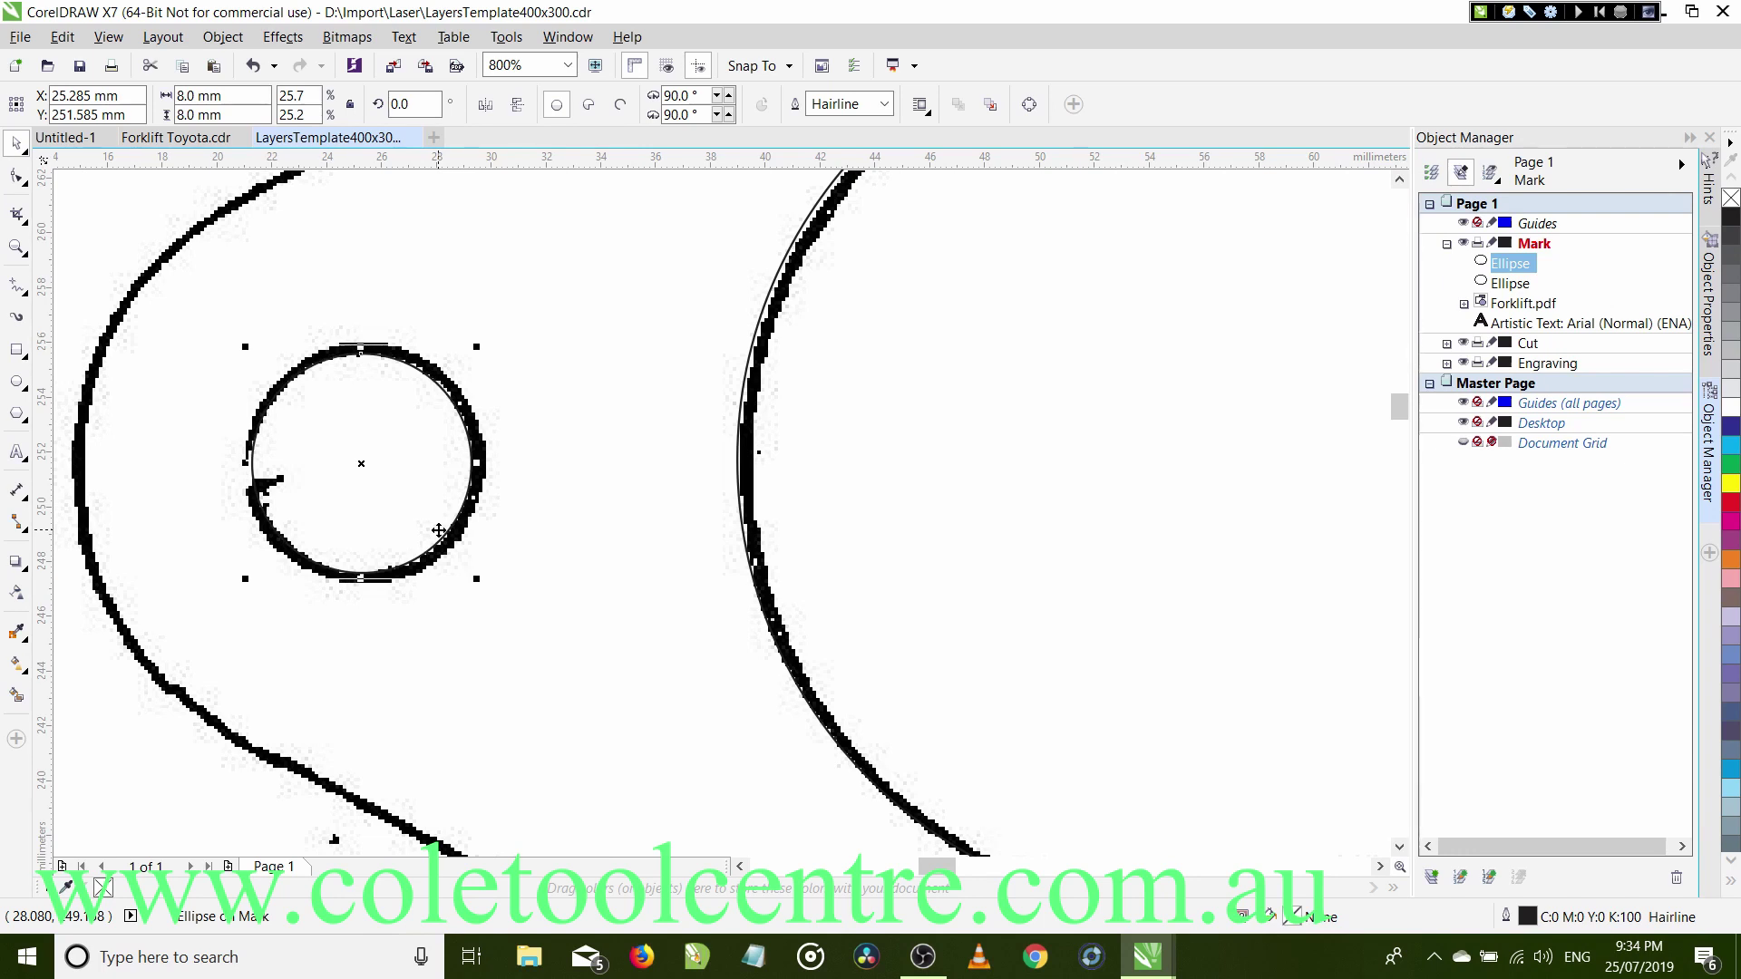
{"action": "key", "text": "Right"}
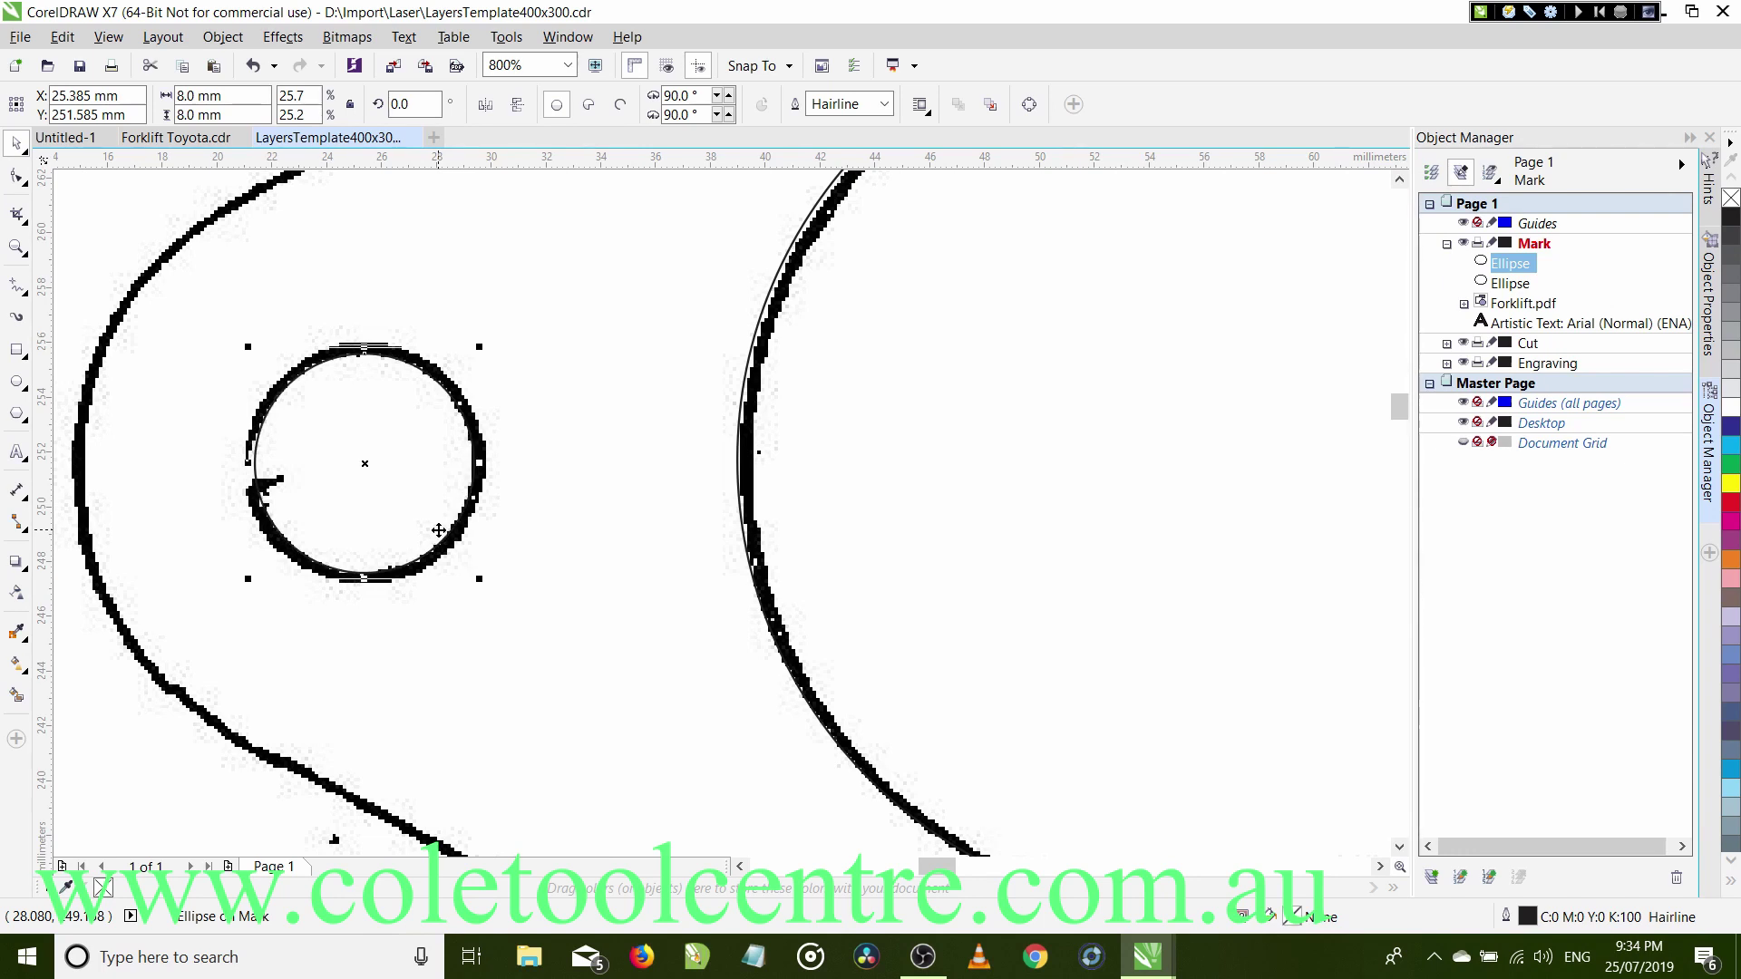
{"action": "scroll", "coordinate": [488, 481], "scroll_direction": "down", "scroll_amount": 1}
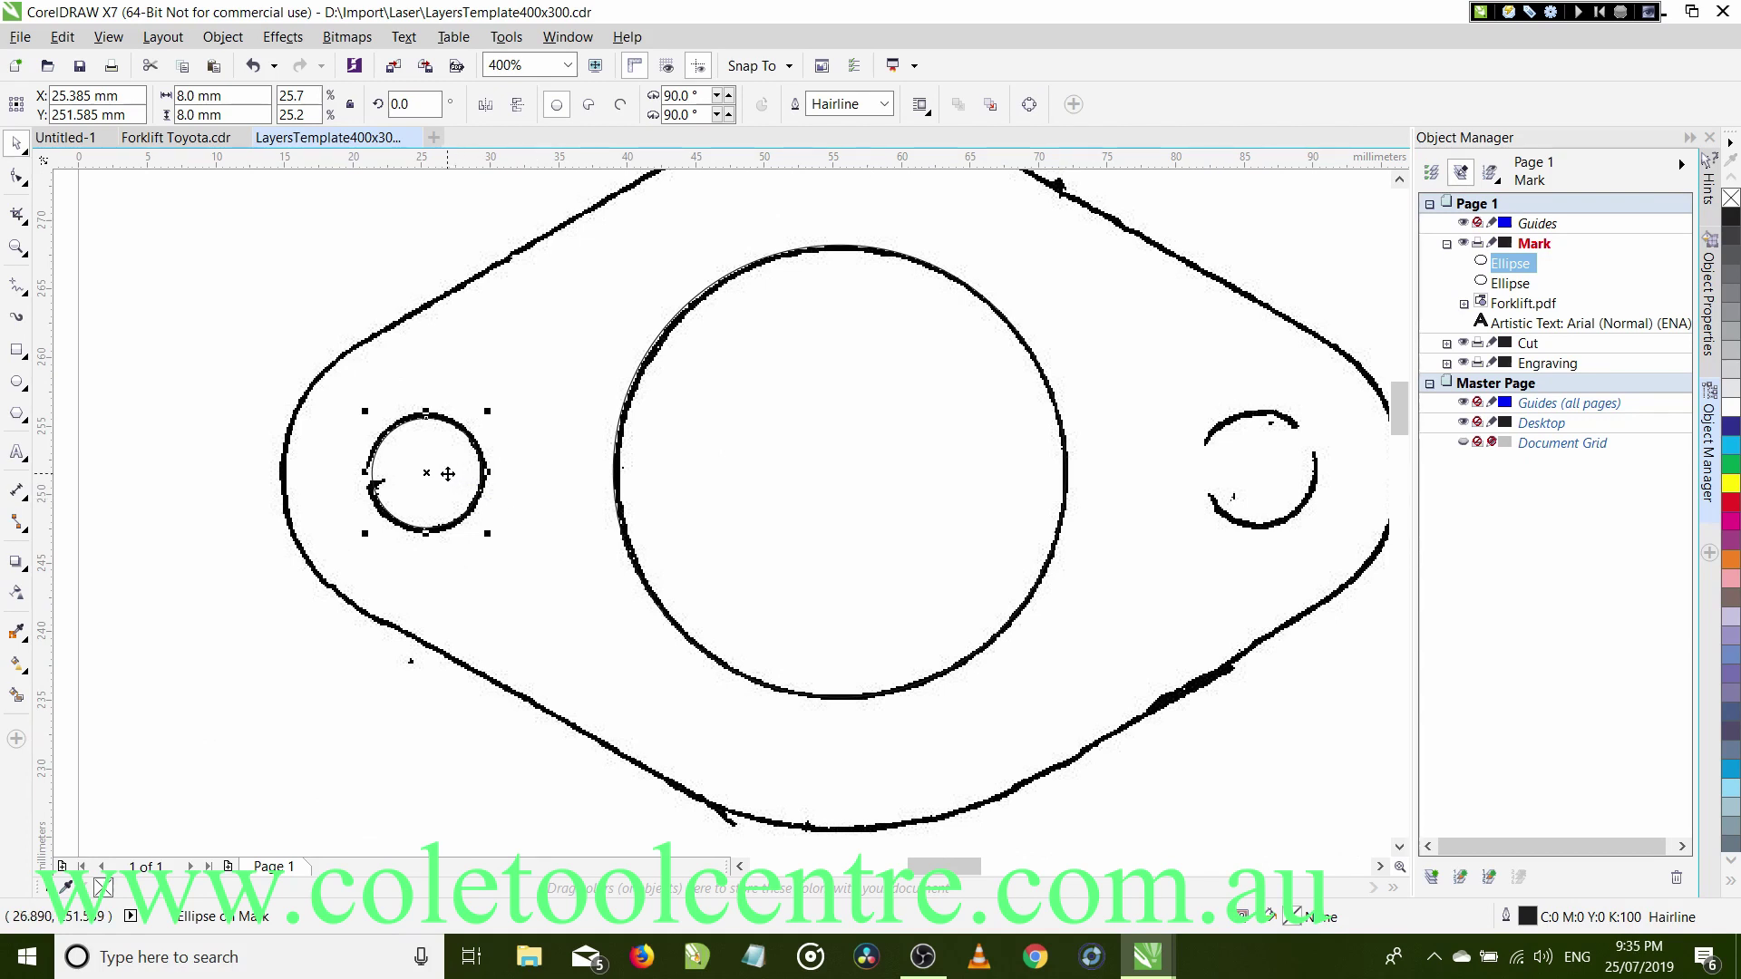
Place a copy of the 8 mm circle centred over the right bolt hole.
{"action": "left_click_drag", "start_coordinate": [448, 474], "coordinate": [1280, 472]}
{"action": "key", "text": "ctrl+v"}
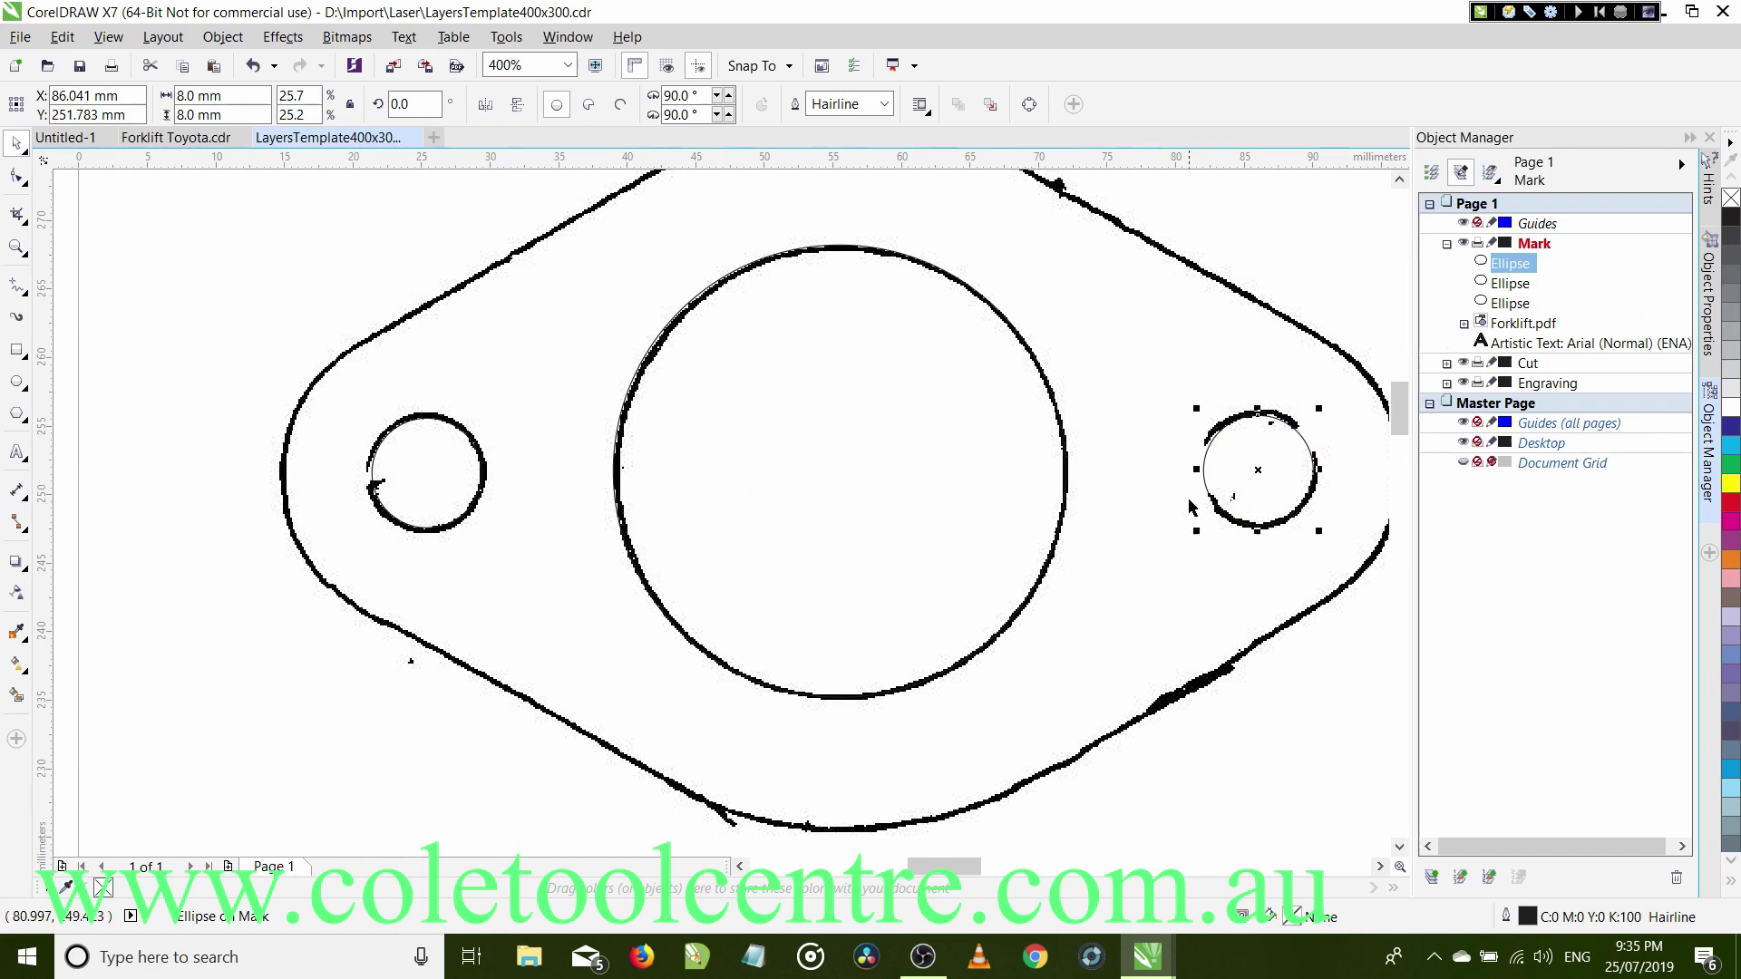
{"action": "scroll", "coordinate": [1202, 494], "scroll_direction": "up", "scroll_amount": 1}
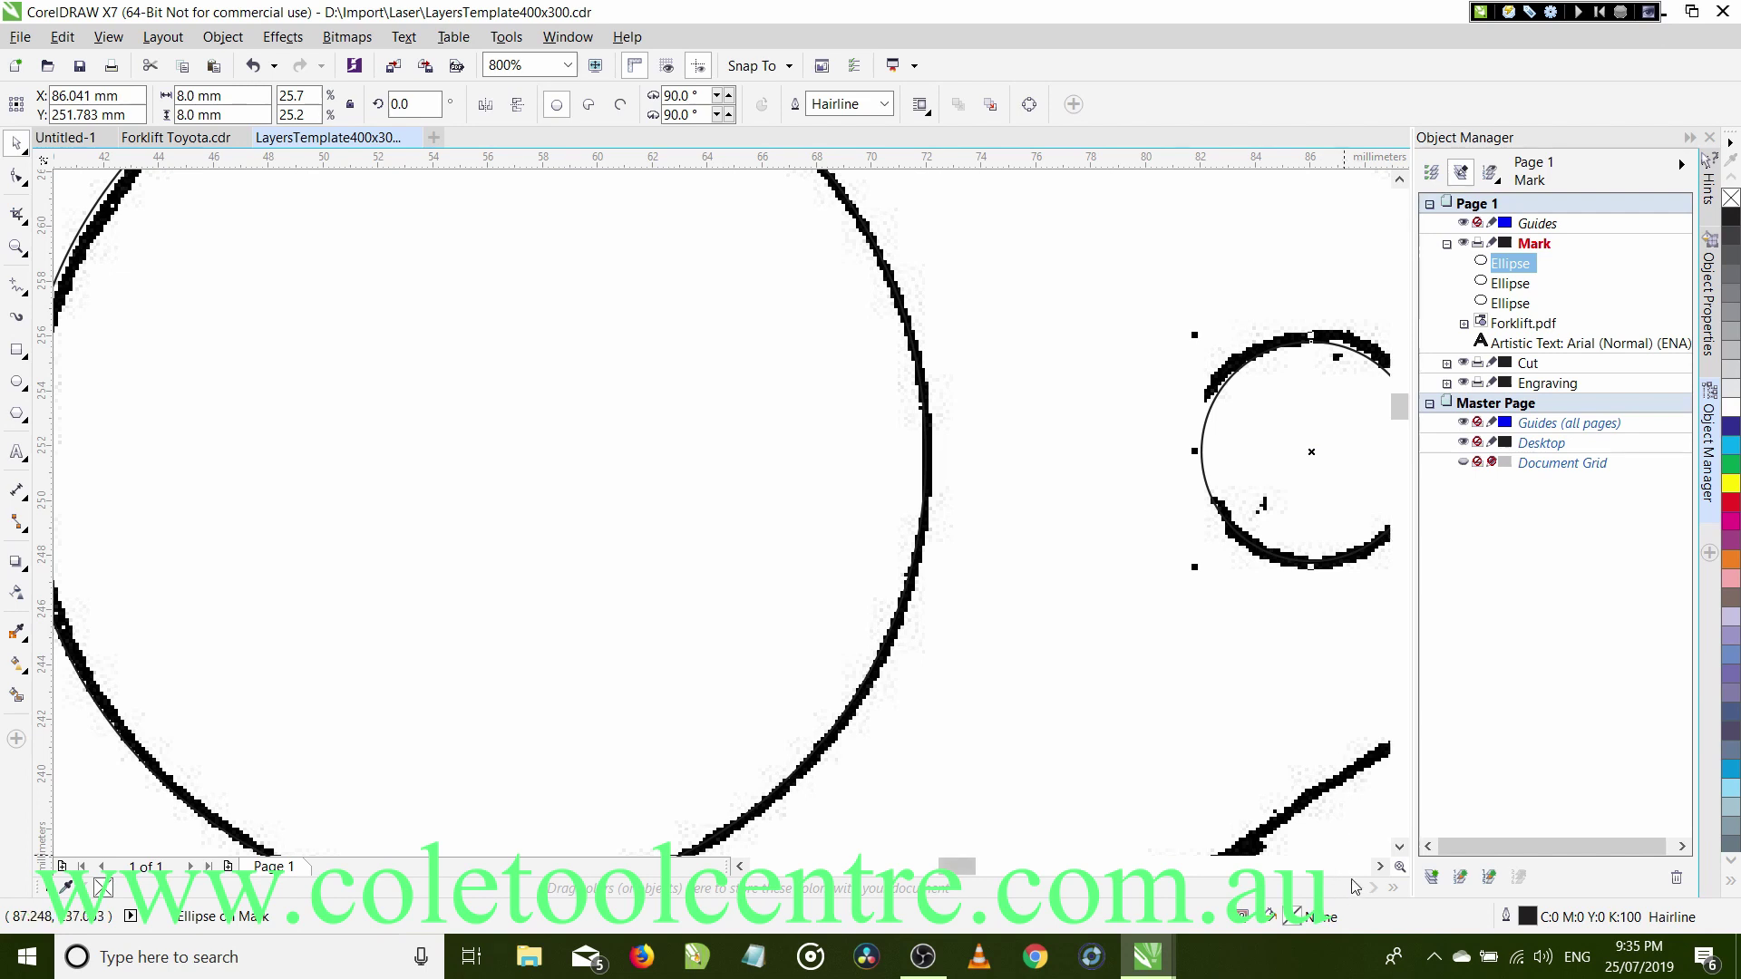
{"action": "left_click", "coordinate": [1380, 866]}
{"action": "left_click", "coordinate": [1380, 866]}
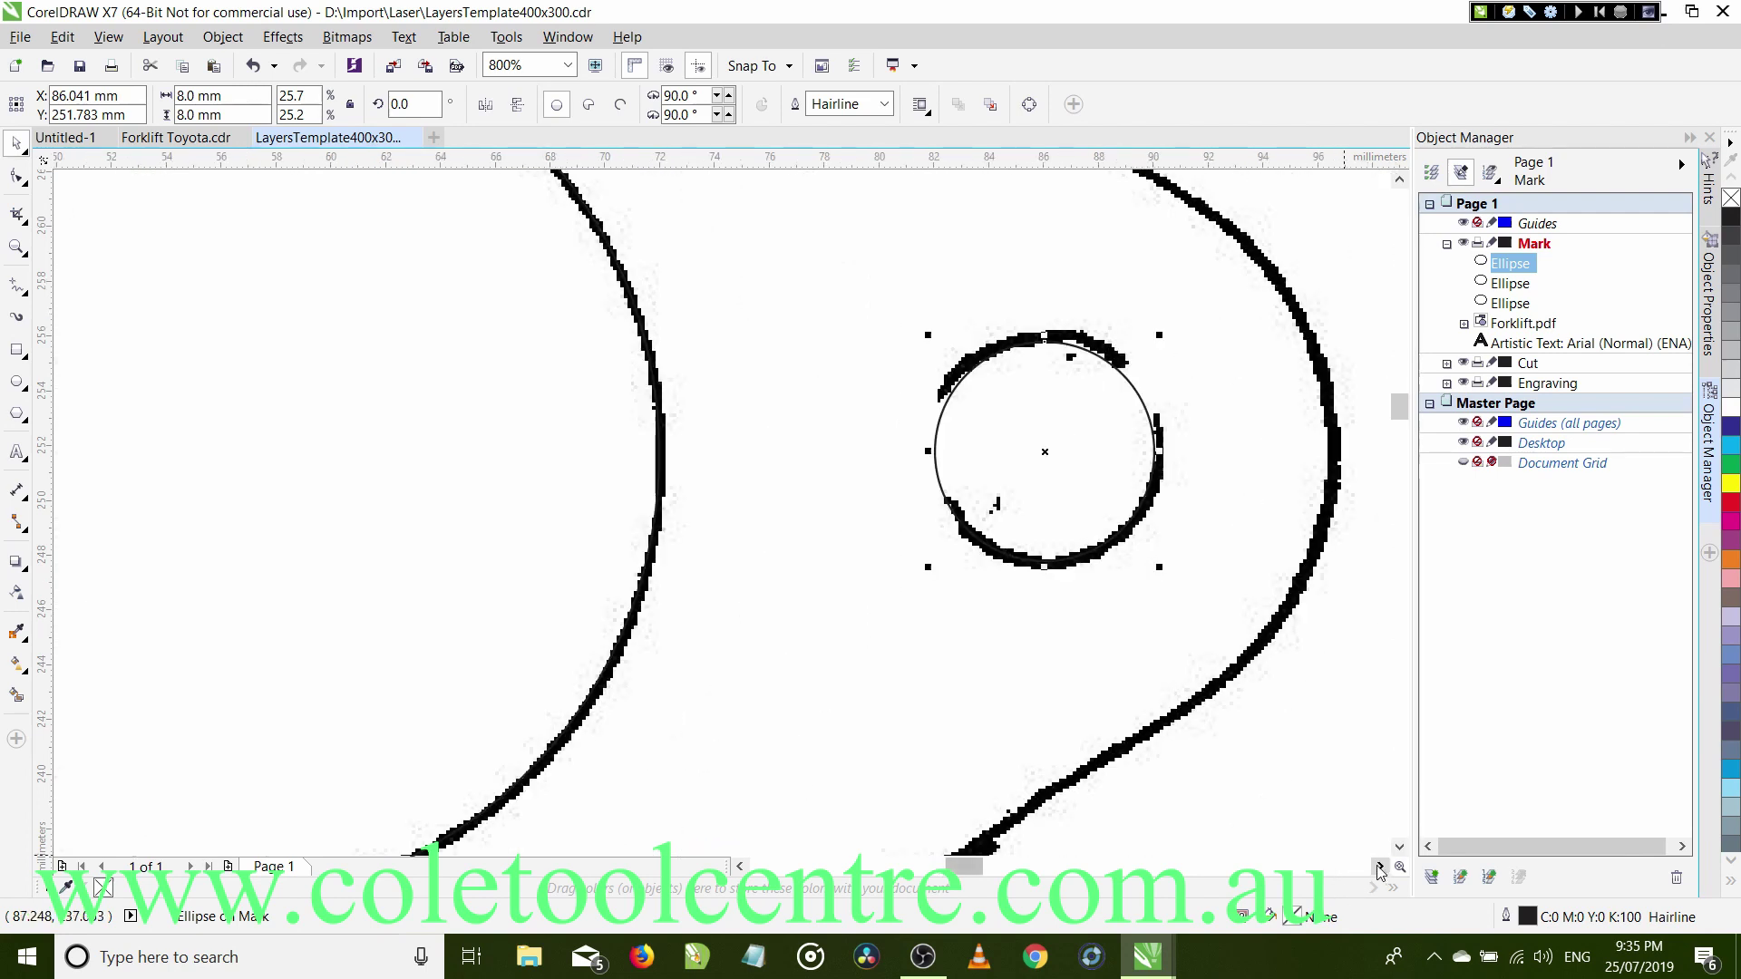
{"action": "key", "text": "Right"}
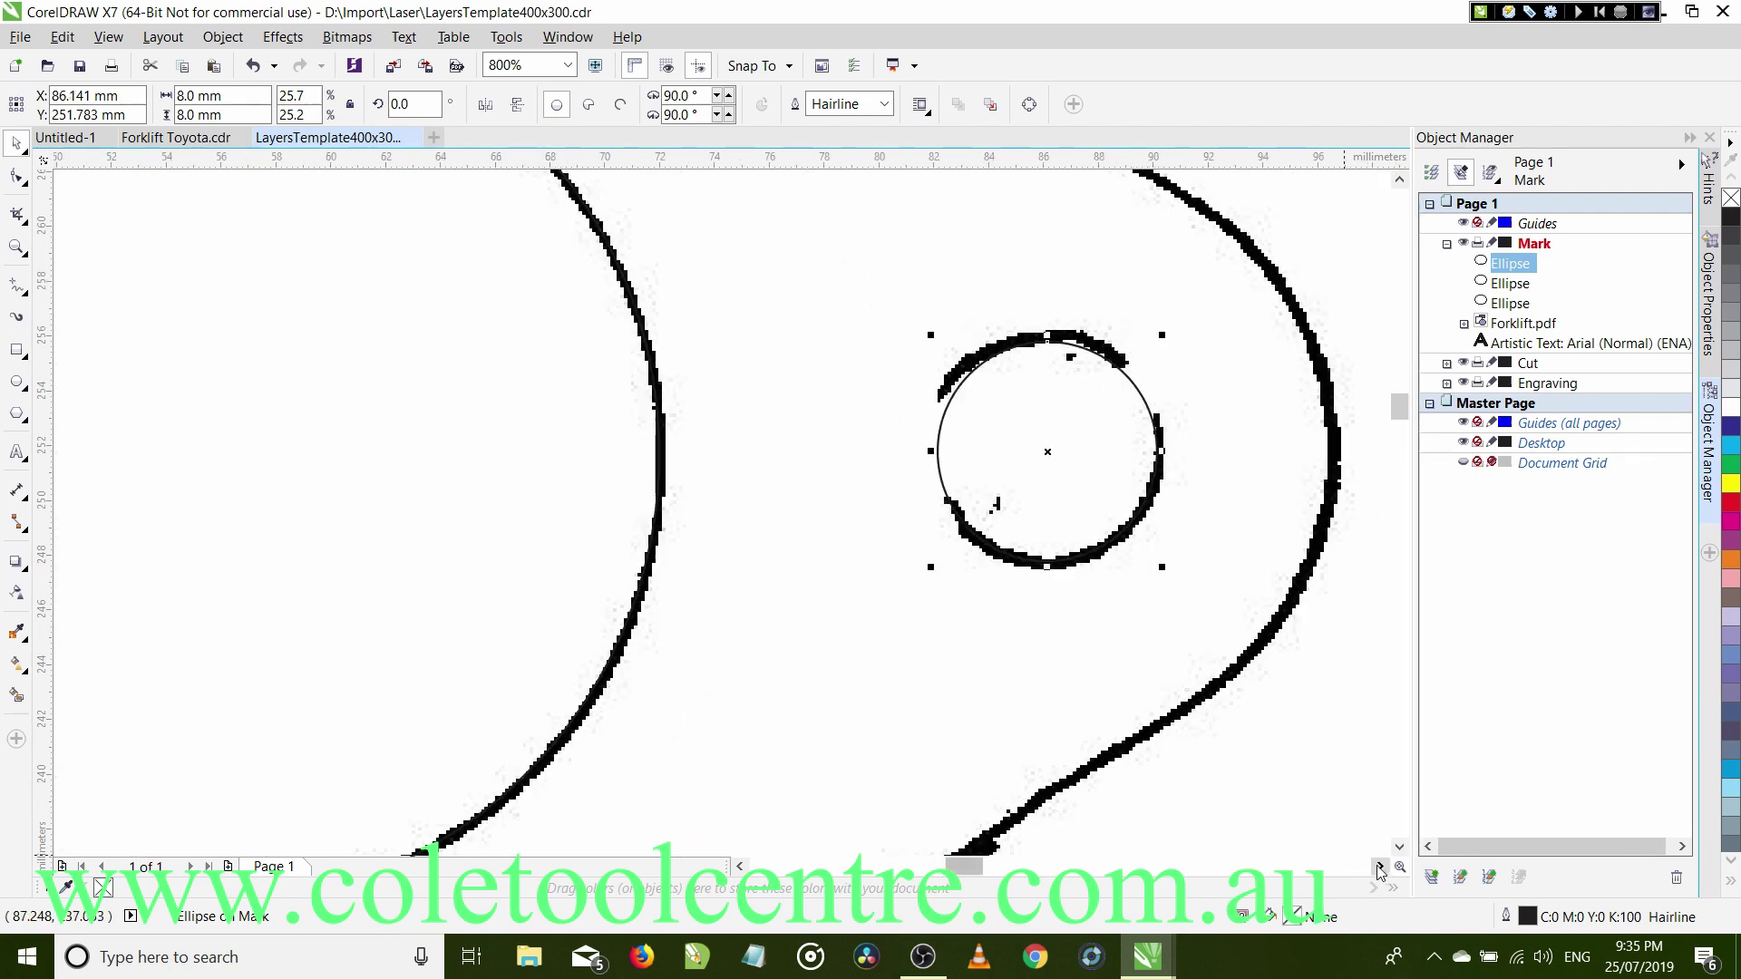
{"action": "key", "text": "Up"}
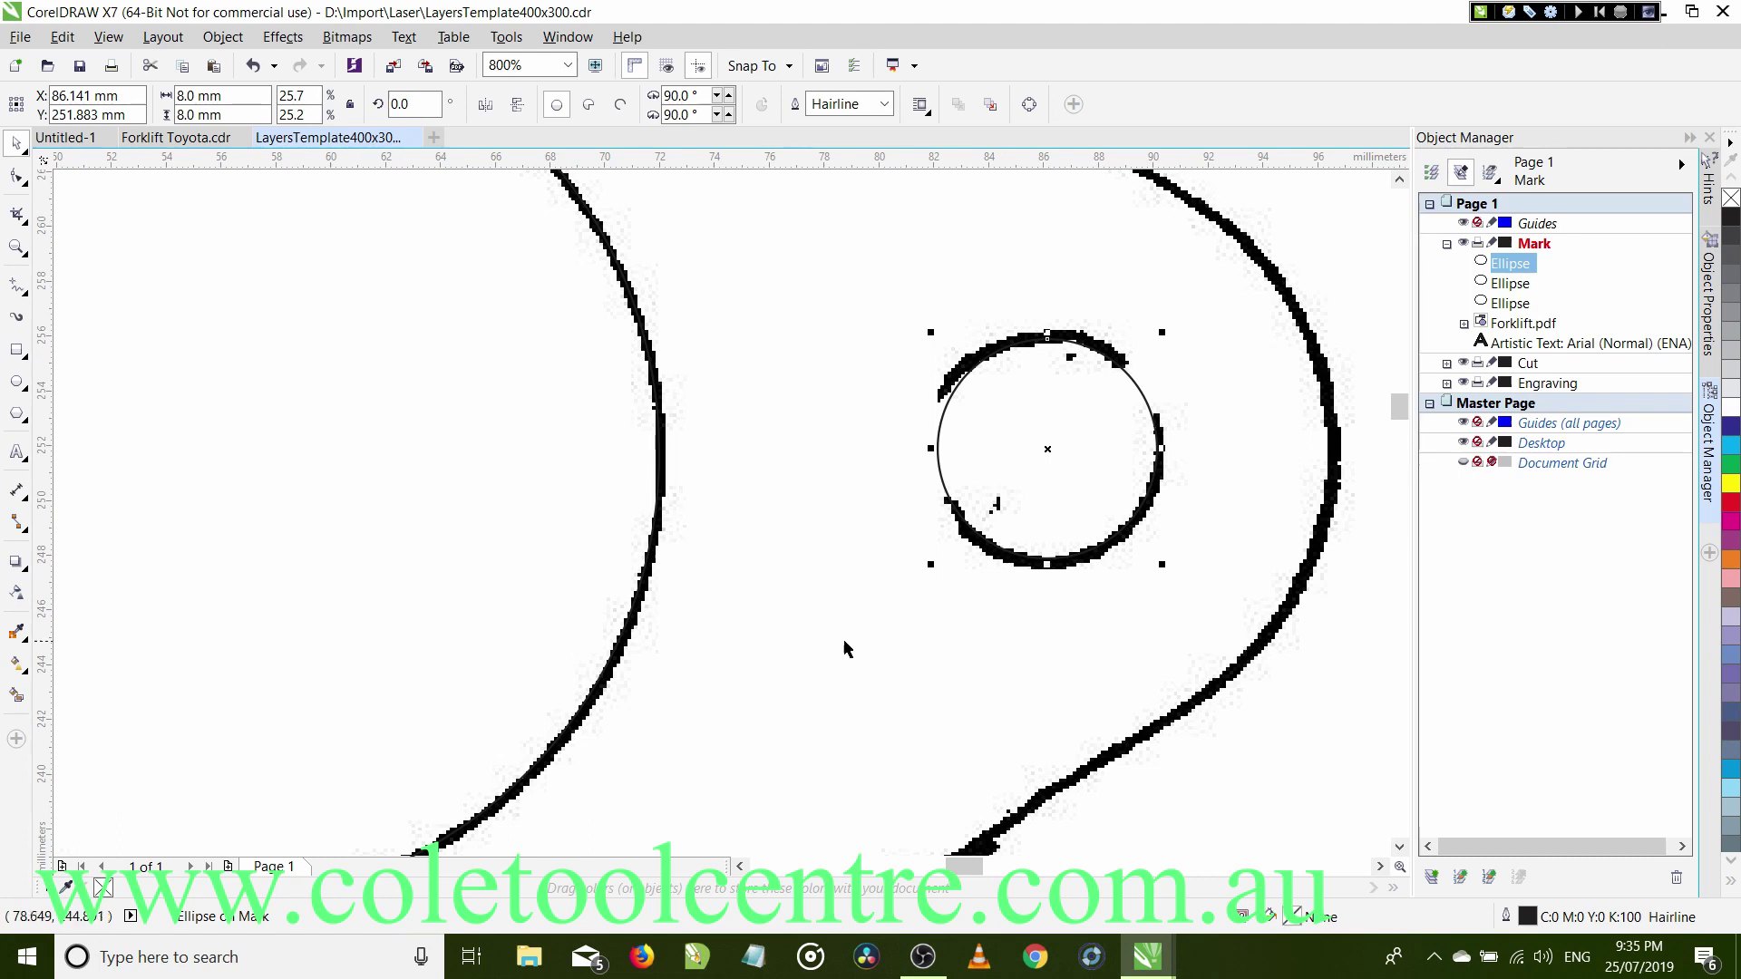
{"action": "scroll", "coordinate": [844, 645], "scroll_direction": "down", "scroll_amount": 2}
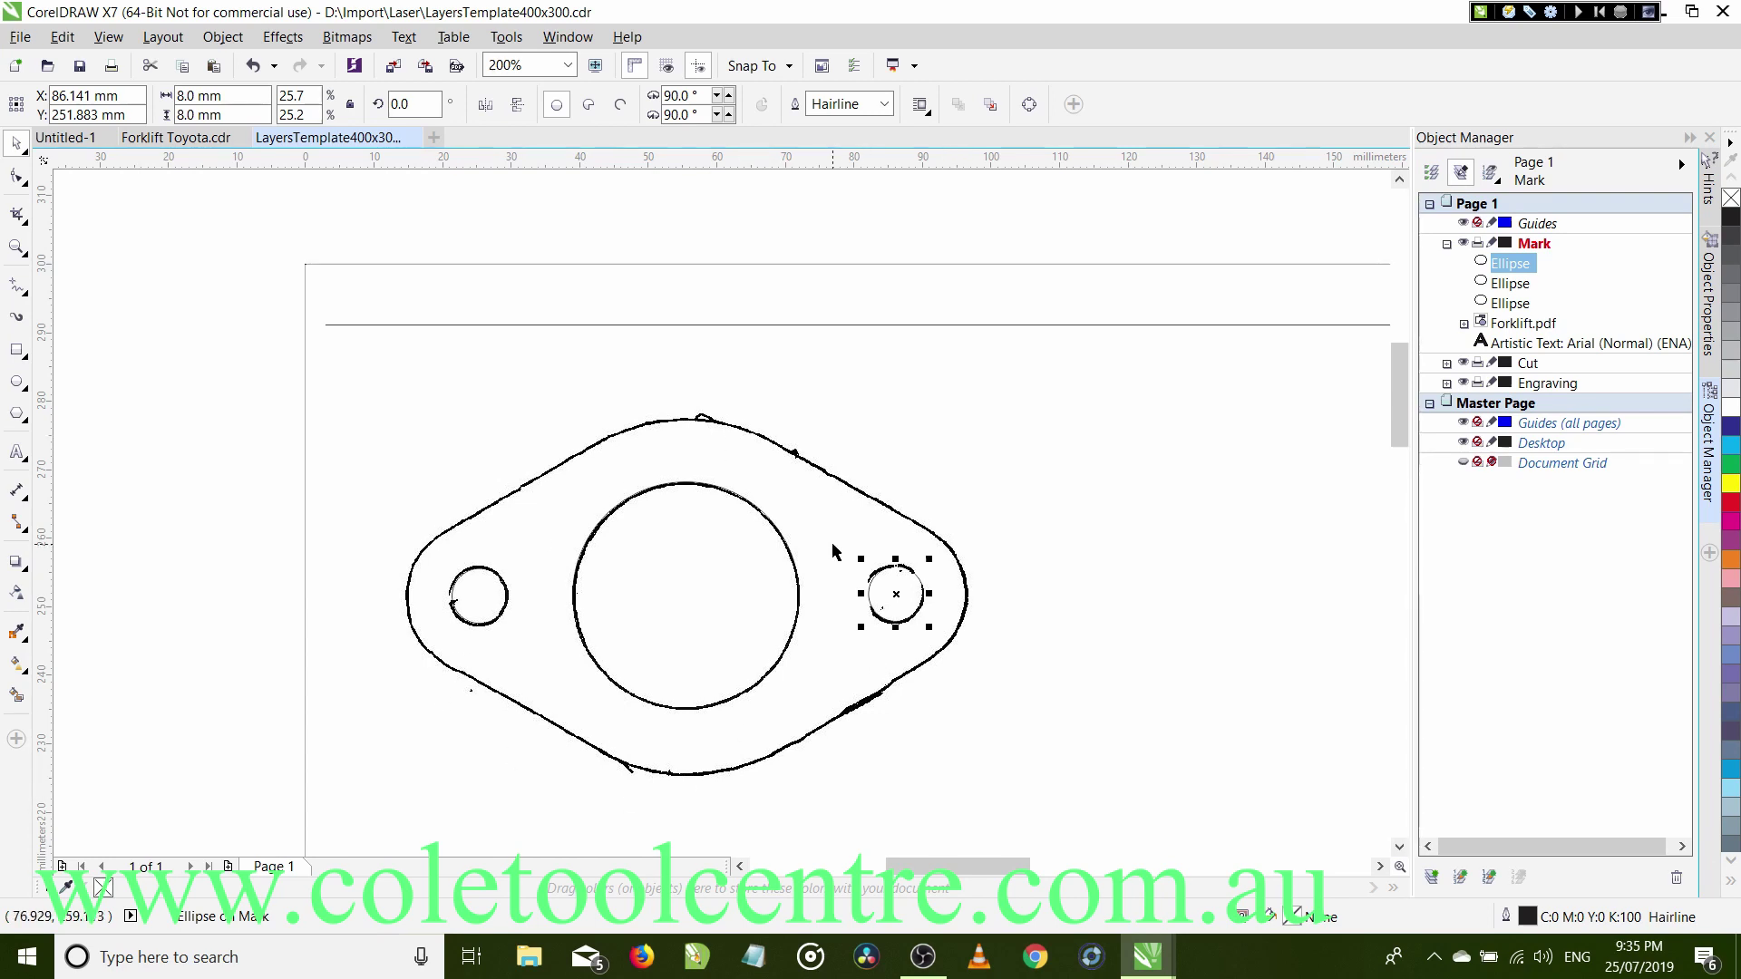
Draw a rectangle enclosing the gasket and round all four of its corners.
{"action": "left_click", "coordinate": [18, 351]}
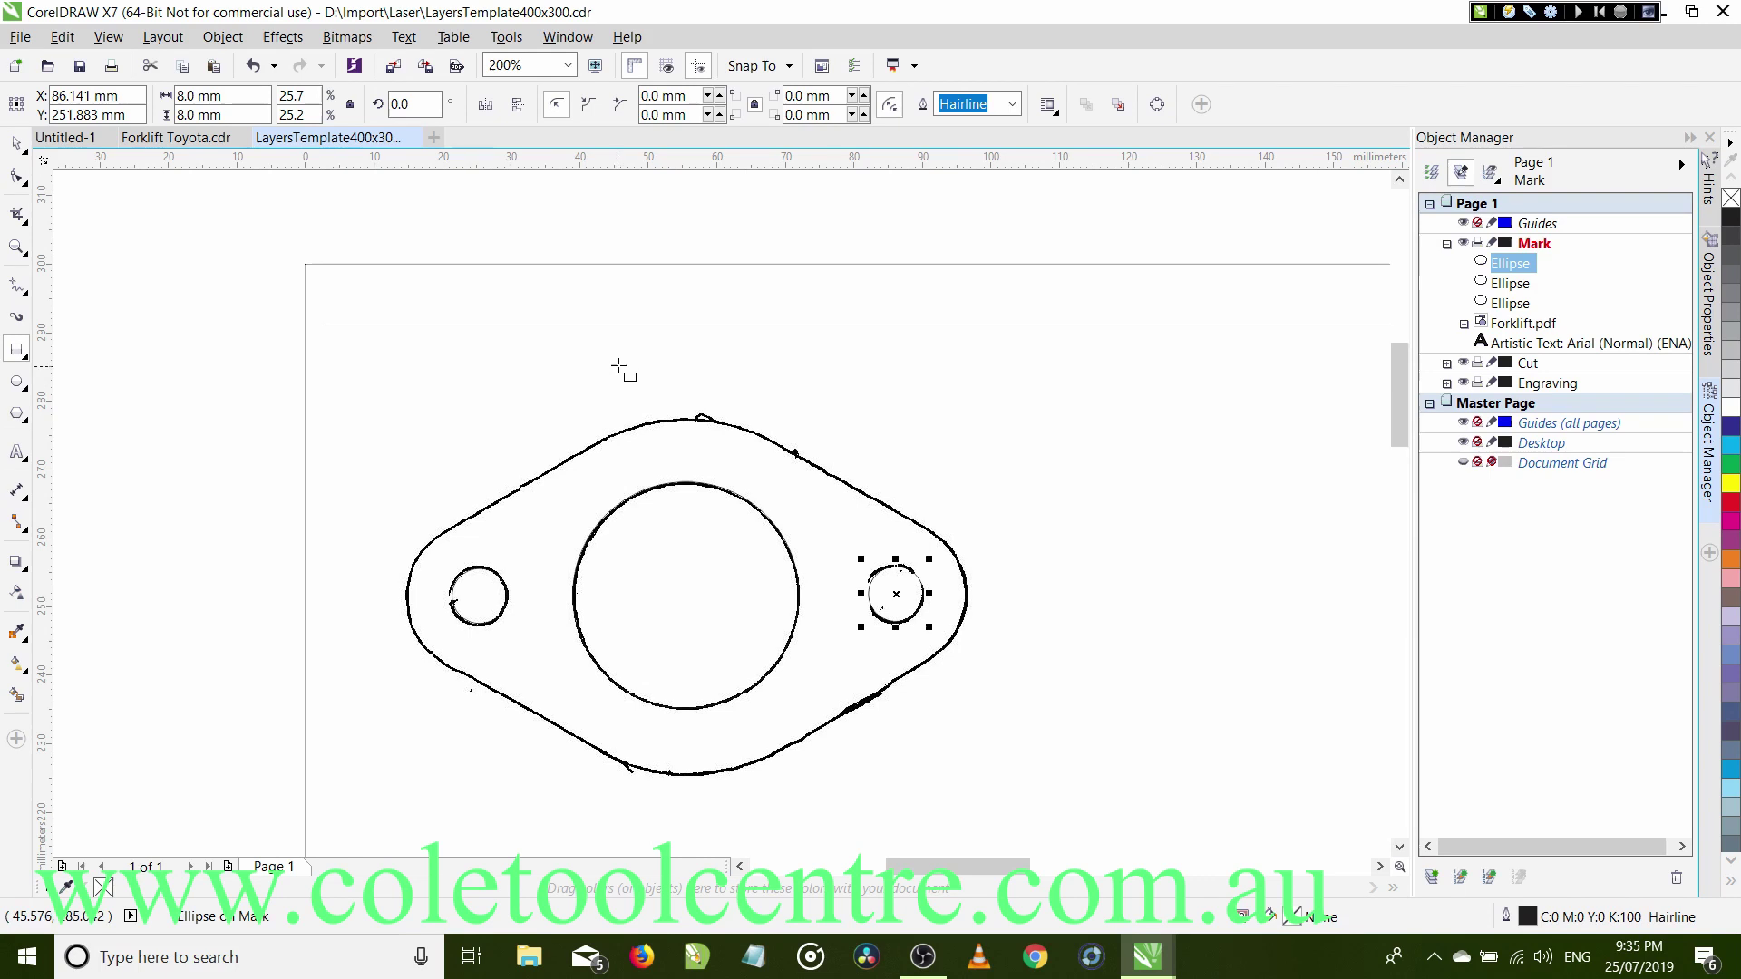
{"action": "mouse_move", "coordinate": [552, 366]}
{"action": "left_mouse_down"}
{"action": "mouse_move", "coordinate": [964, 765]}
{"action": "mouse_move", "coordinate": [1122, 780]}
{"action": "left_mouse_up"}
{"action": "left_click", "coordinate": [17, 143]}
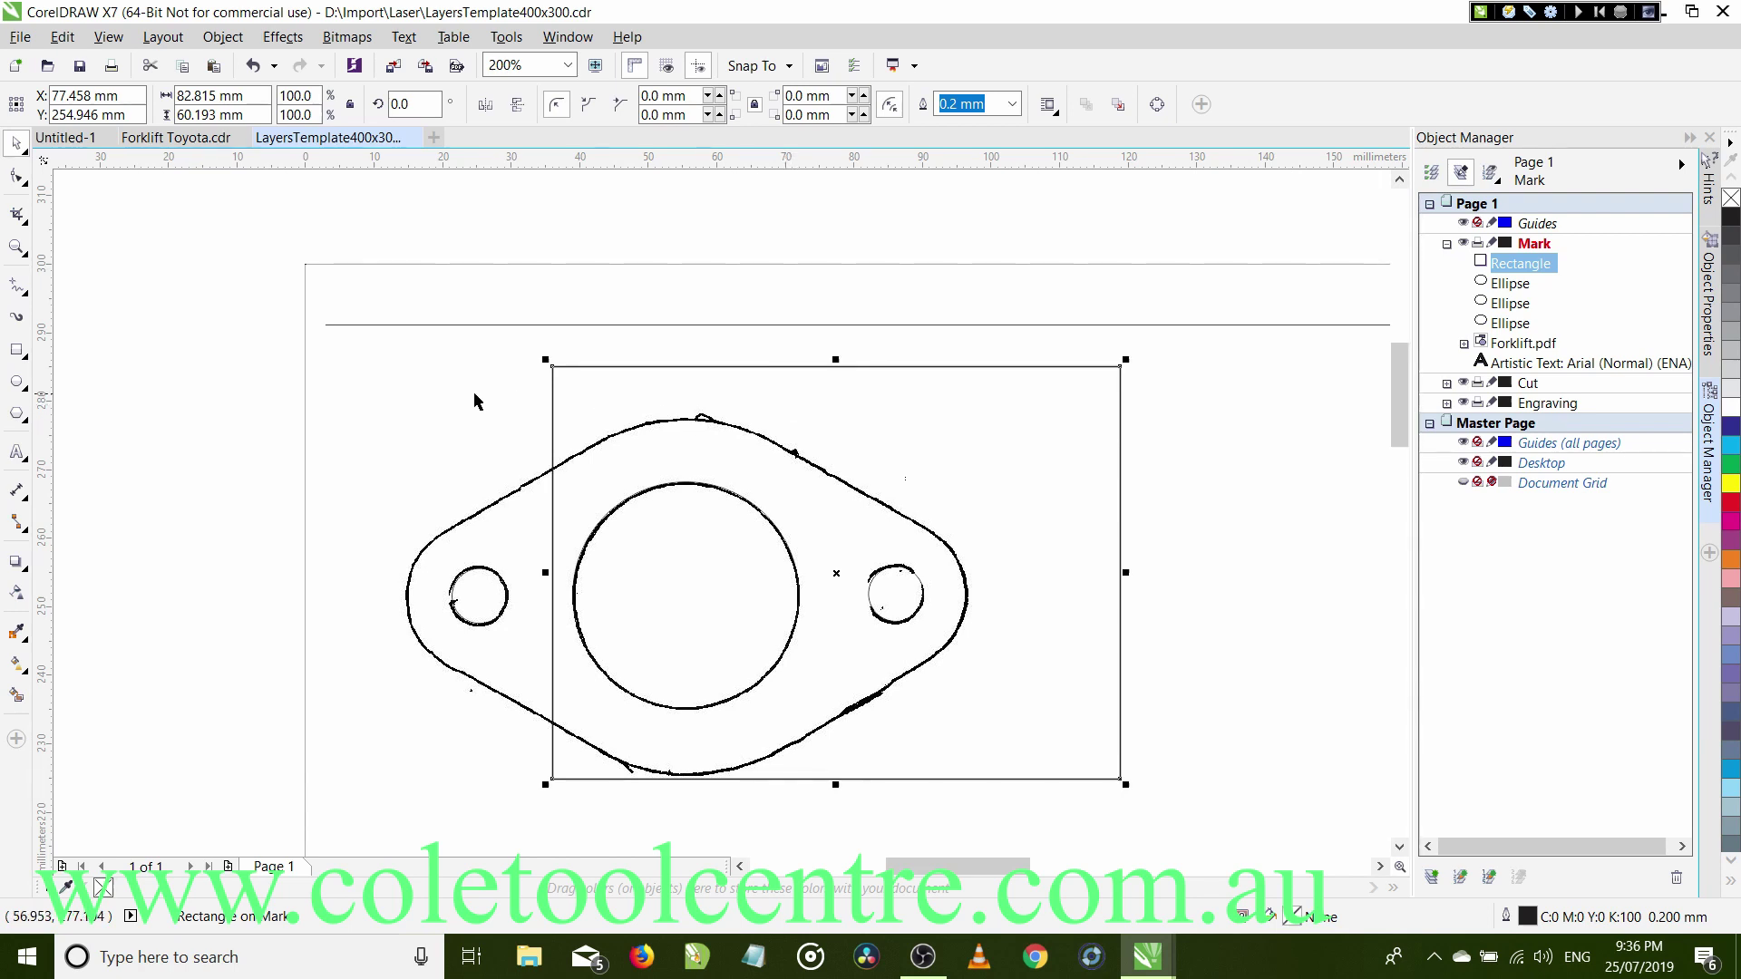
{"action": "left_click", "coordinate": [16, 179]}
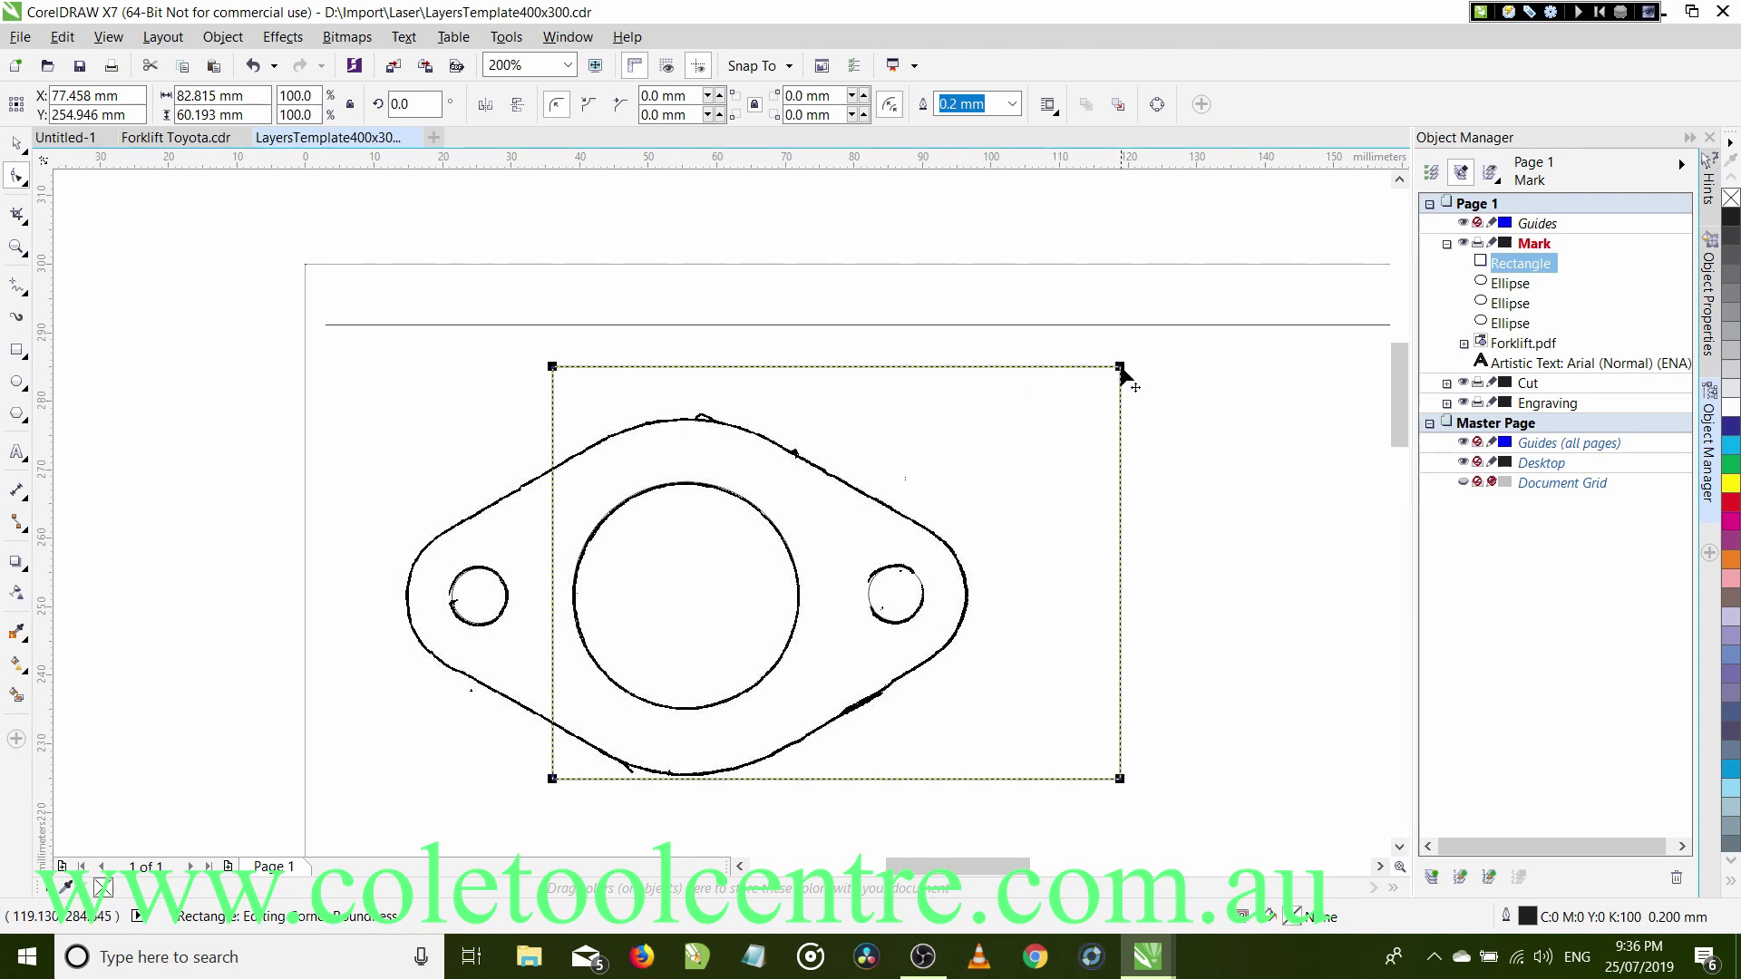
{"action": "left_click_drag", "start_coordinate": [1122, 368], "coordinate": [1139, 439]}
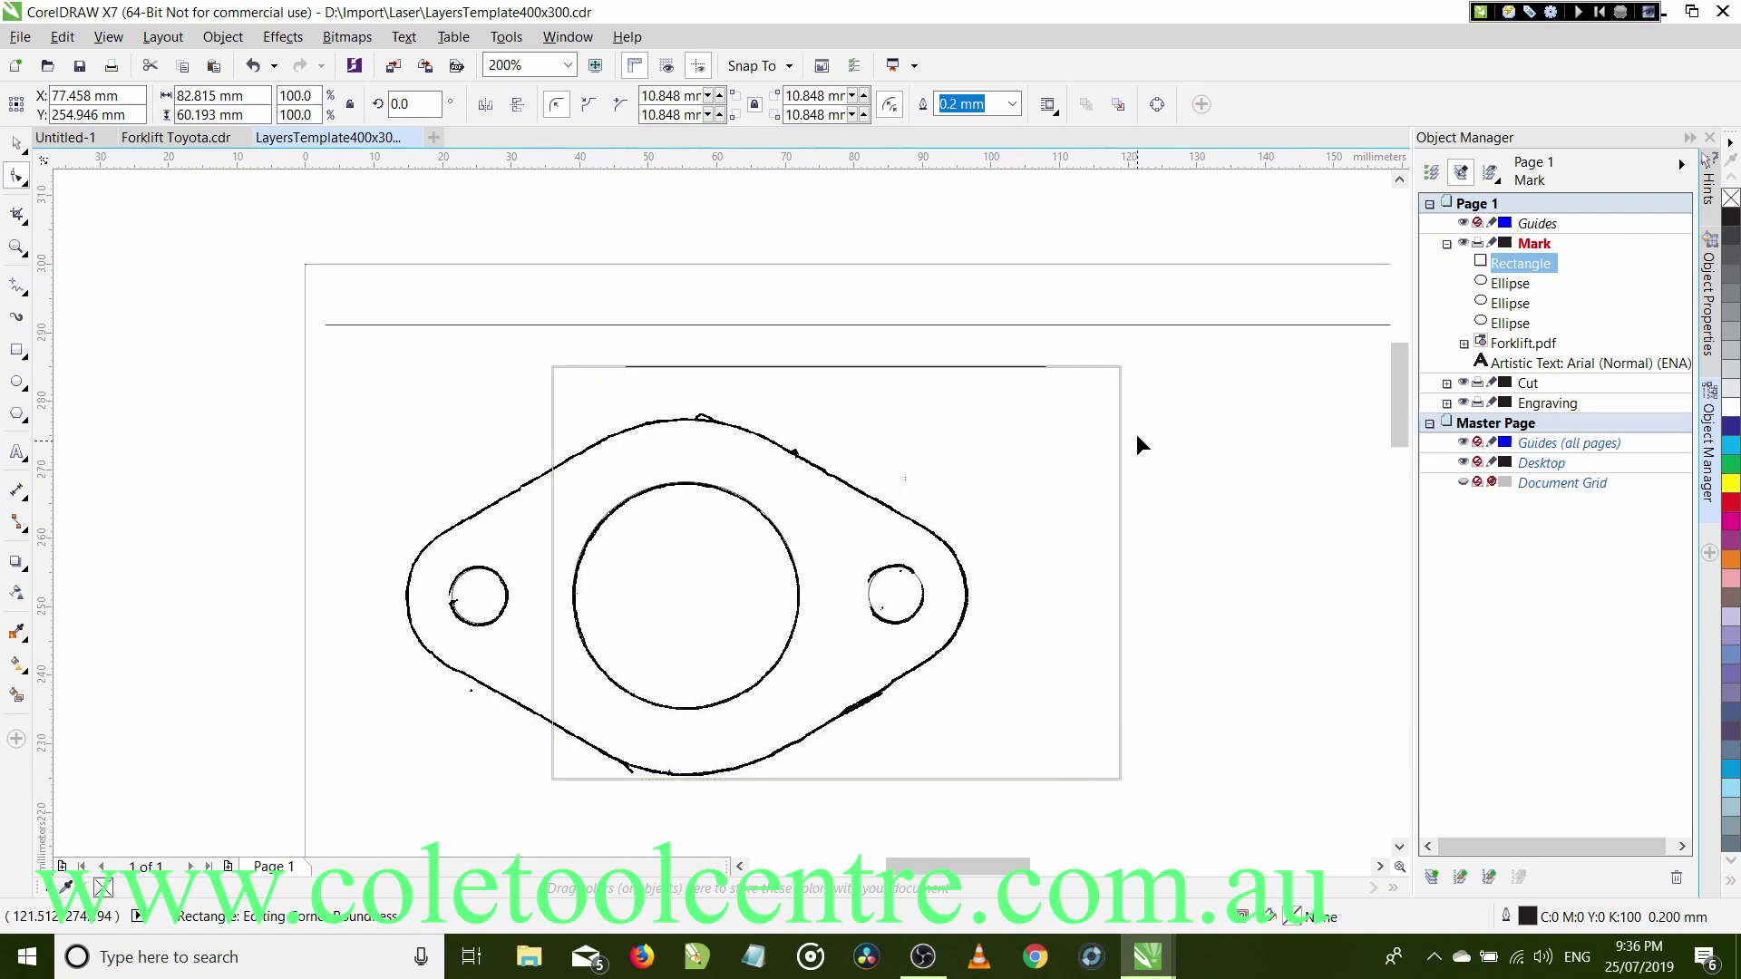
{"action": "left_click_drag", "start_coordinate": [1134, 439], "coordinate": [1135, 438]}
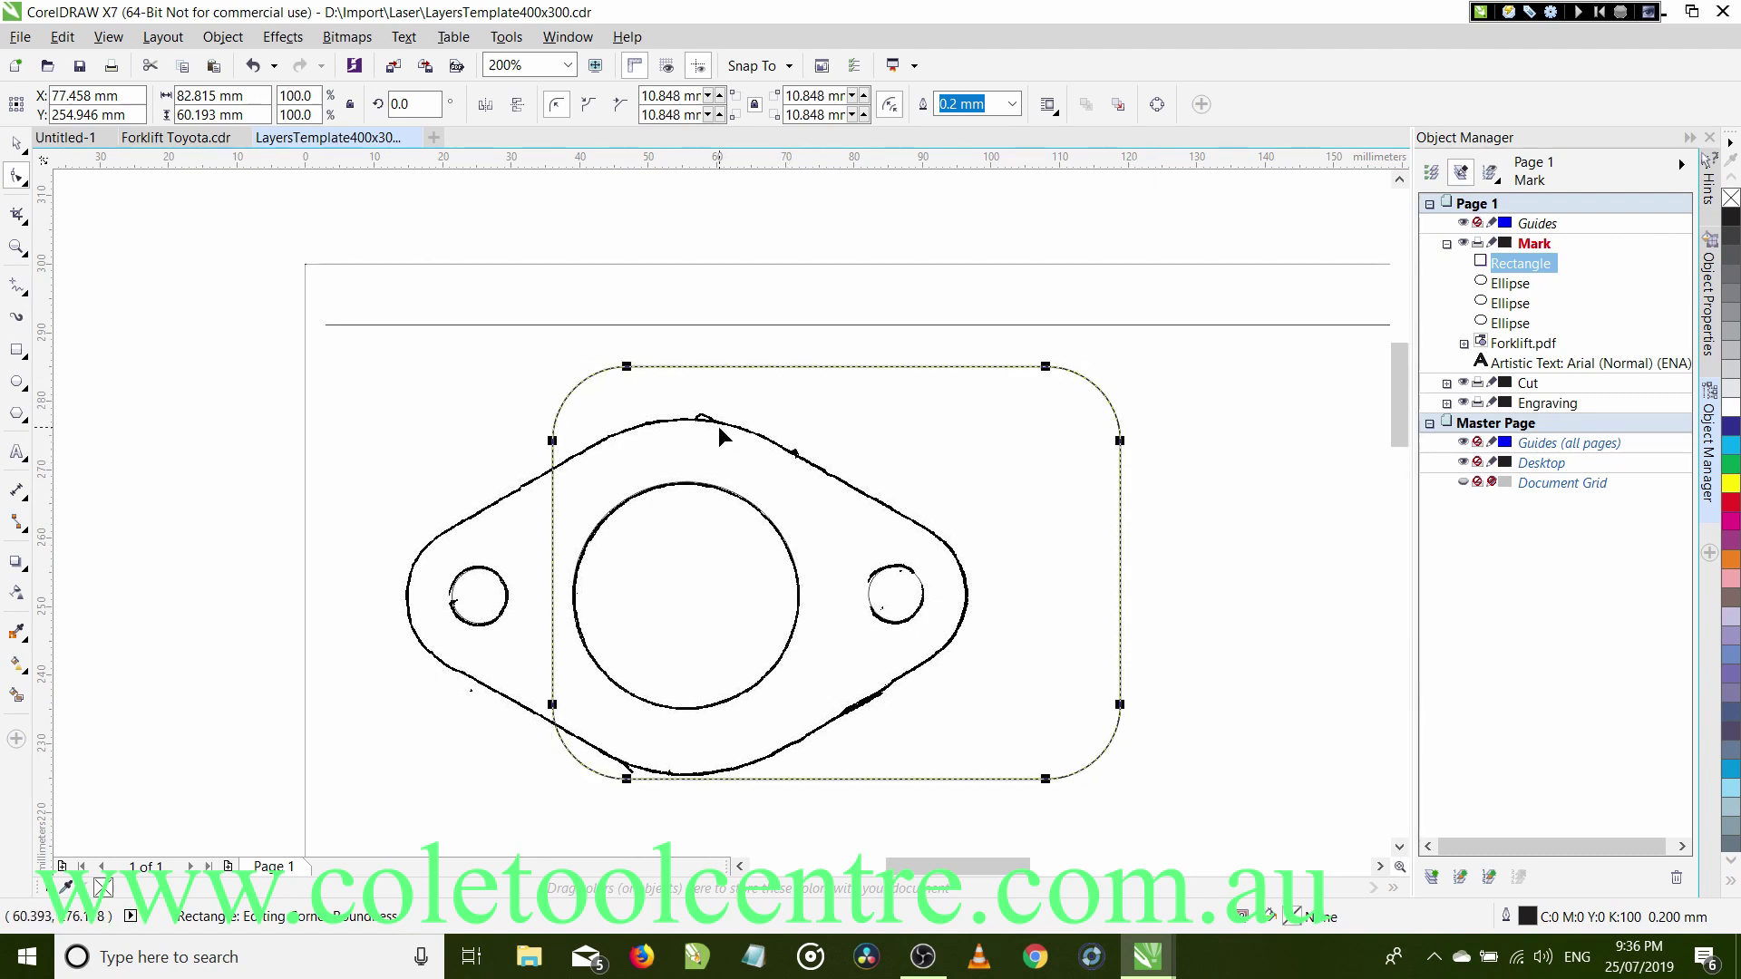
Skew the rounded rectangle and rotate it about 30° into a diamond around the gasket.
{"action": "left_click", "coordinate": [17, 146]}
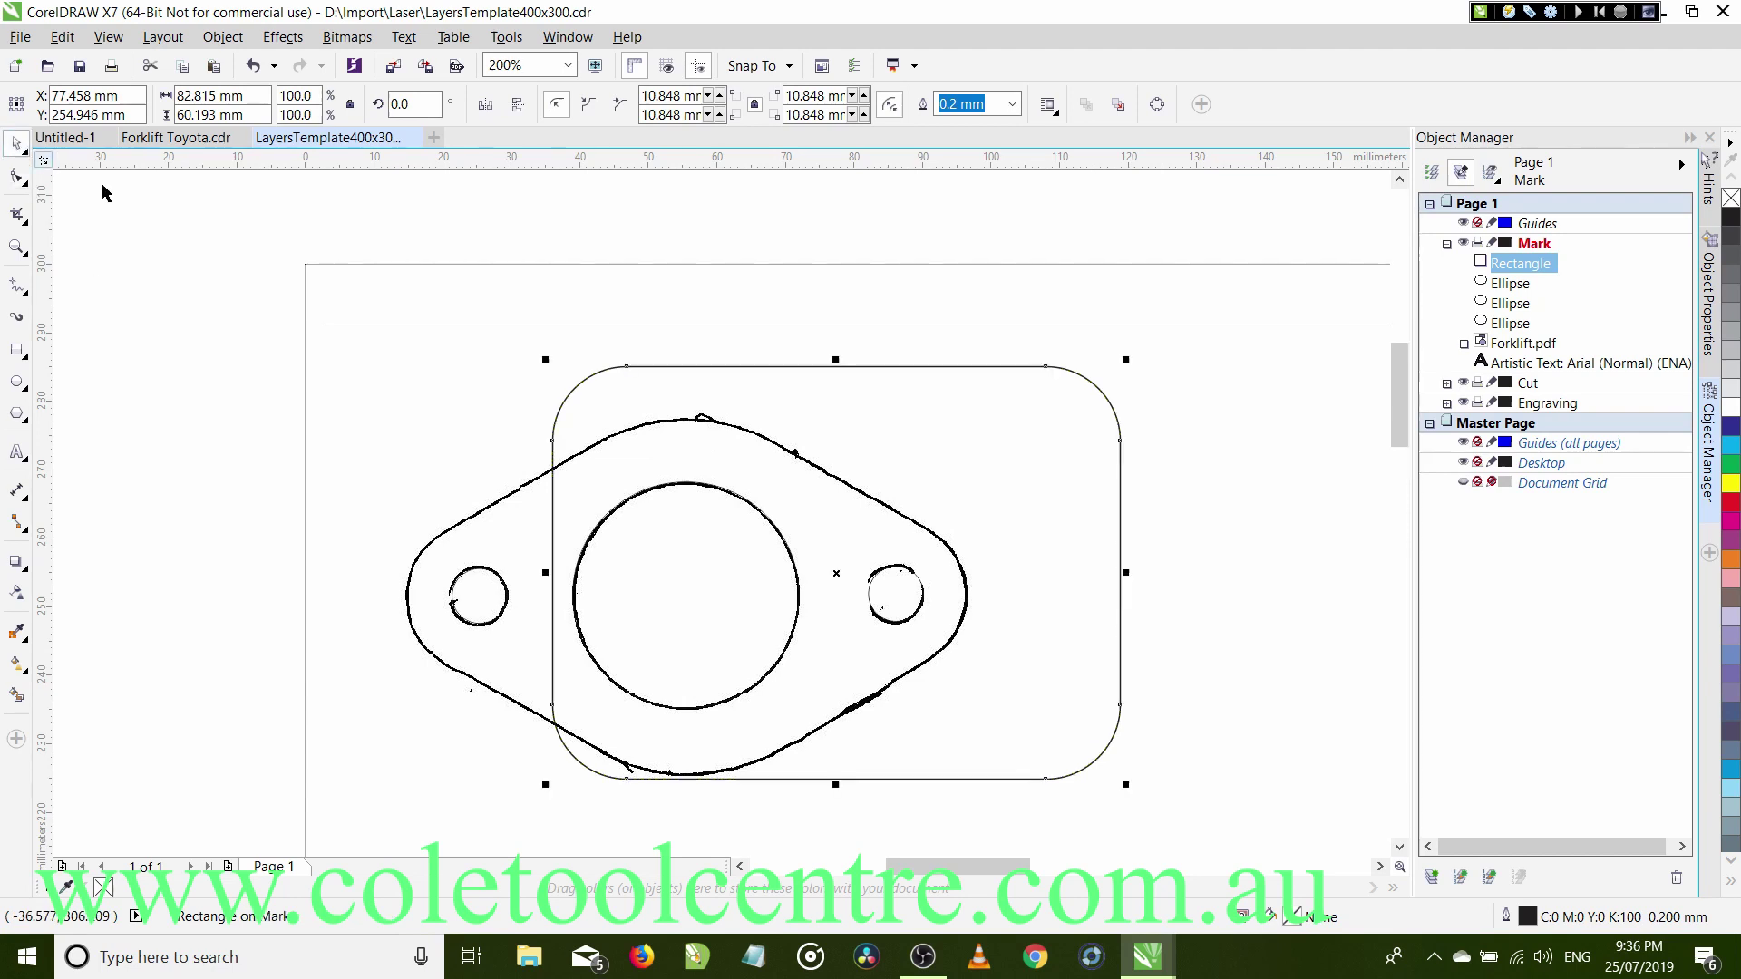
{"action": "left_click_drag", "start_coordinate": [836, 362], "coordinate": [620, 387]}
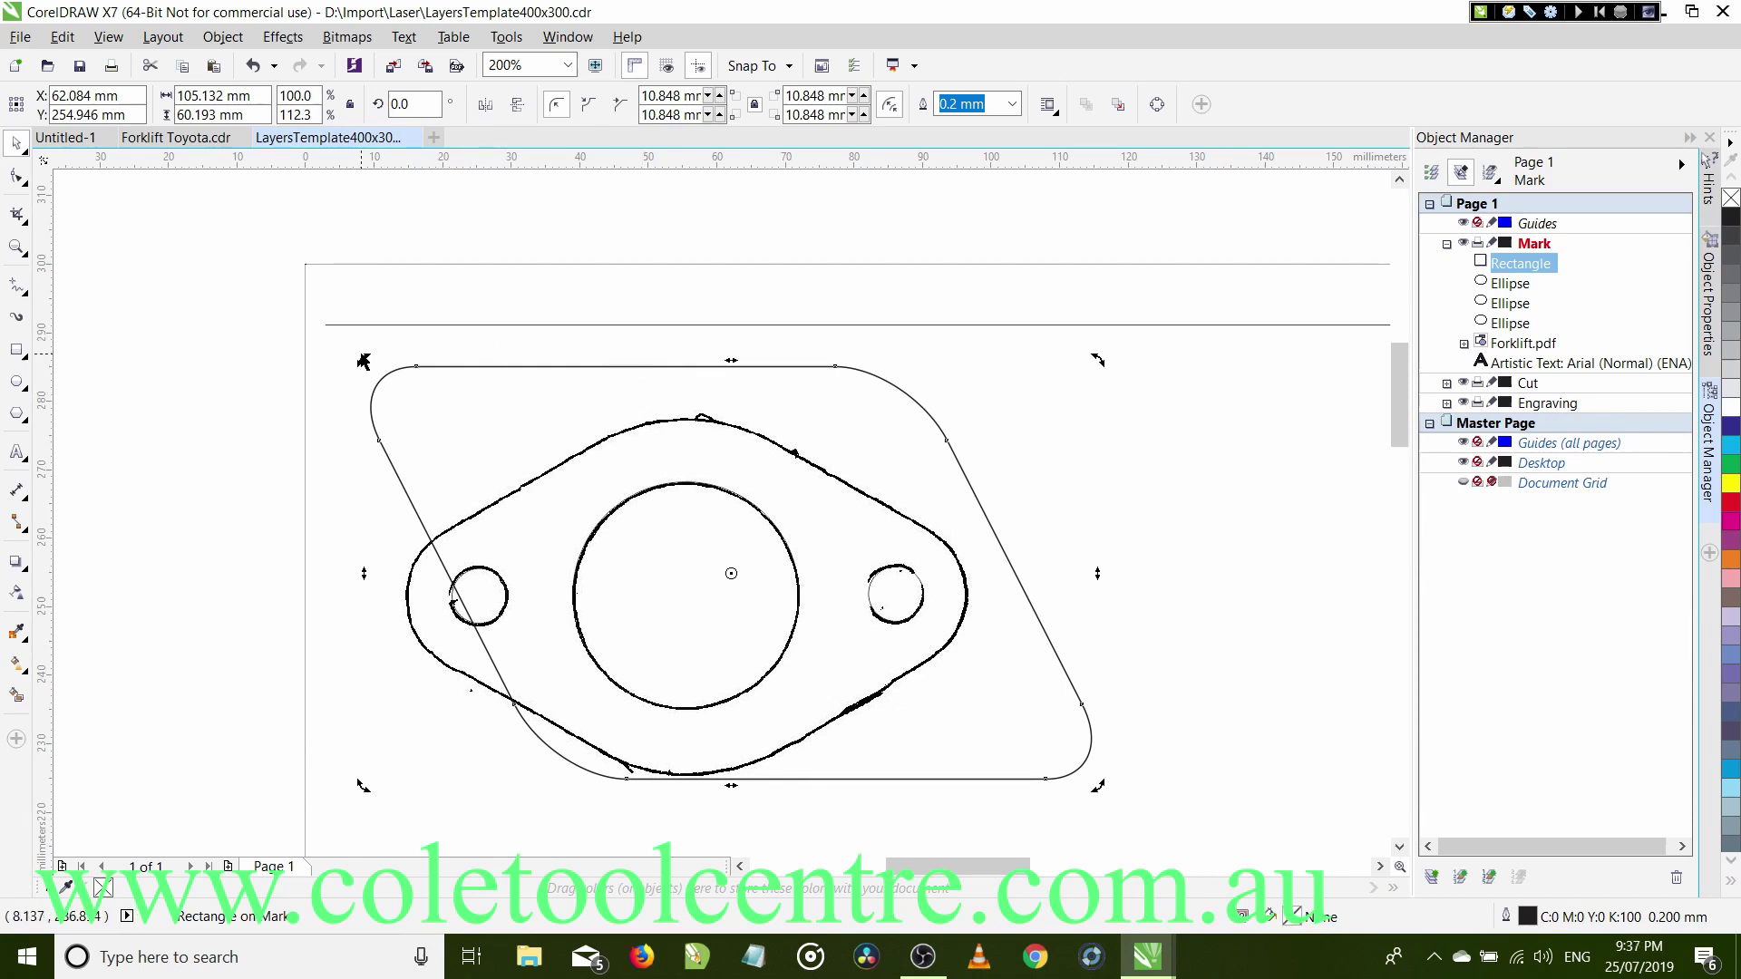
{"action": "mouse_move", "coordinate": [364, 361]}
{"action": "left_mouse_down"}
{"action": "mouse_move", "coordinate": [319, 388]}
{"action": "mouse_move", "coordinate": [330, 333]}
{"action": "mouse_move", "coordinate": [347, 349]}
{"action": "left_mouse_up"}
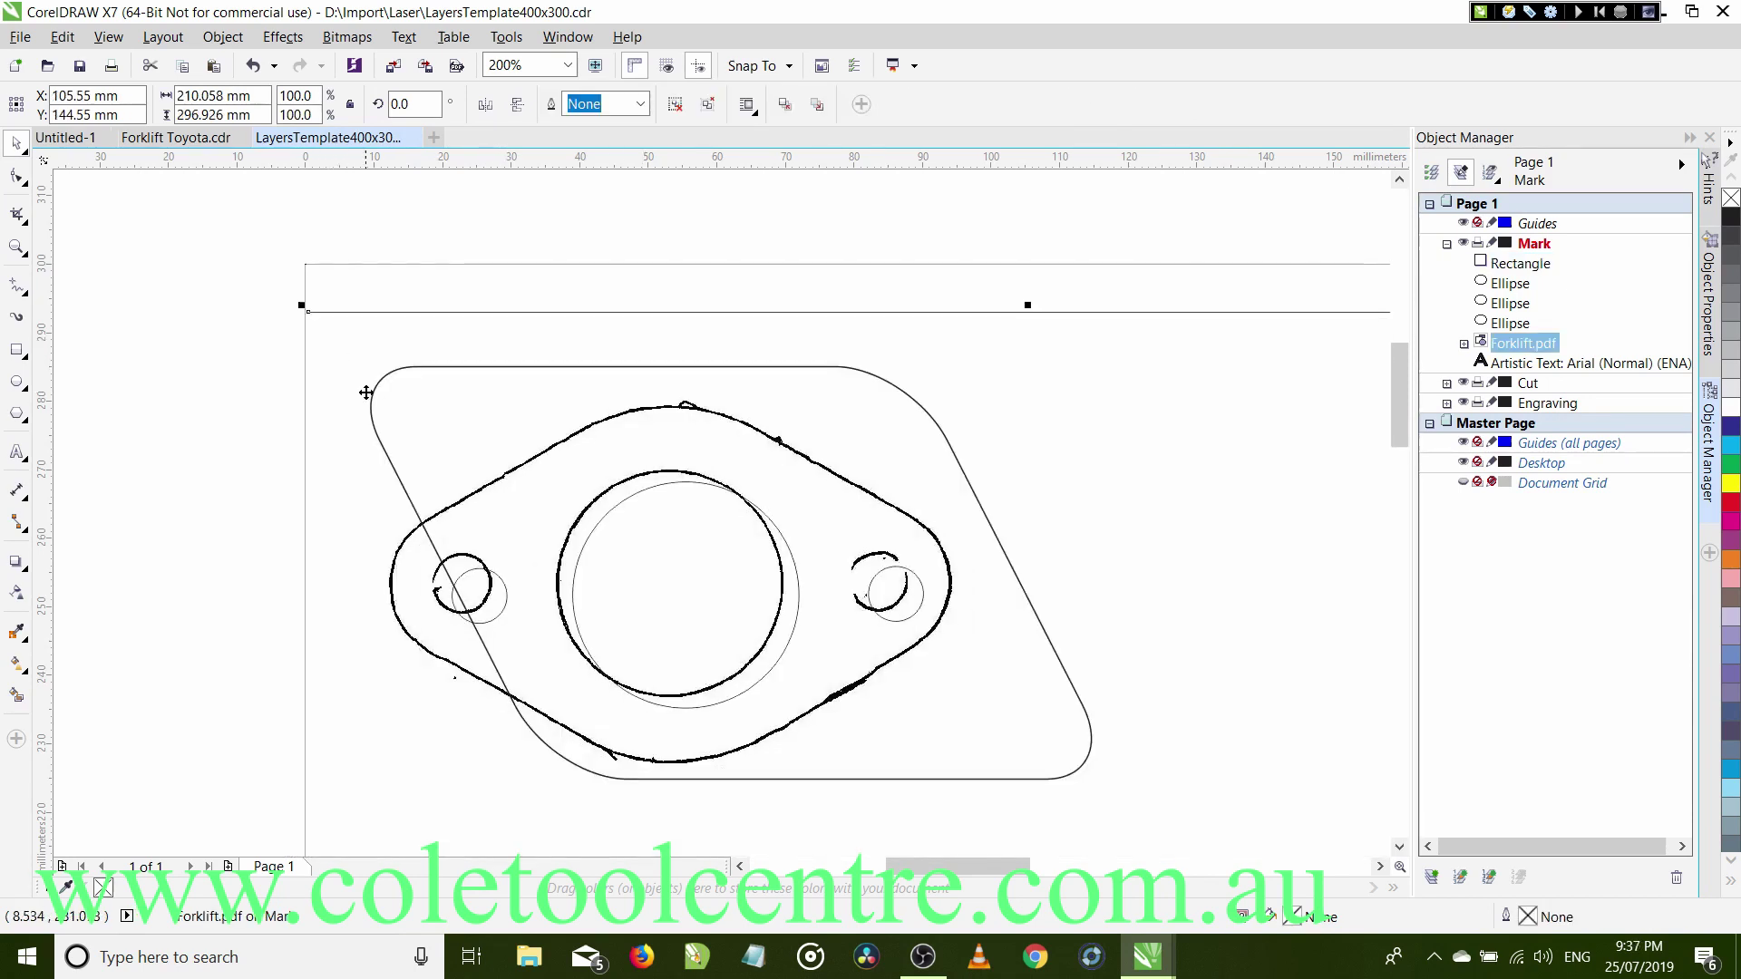
{"action": "left_click", "coordinate": [378, 379]}
{"action": "left_click", "coordinate": [257, 68]}
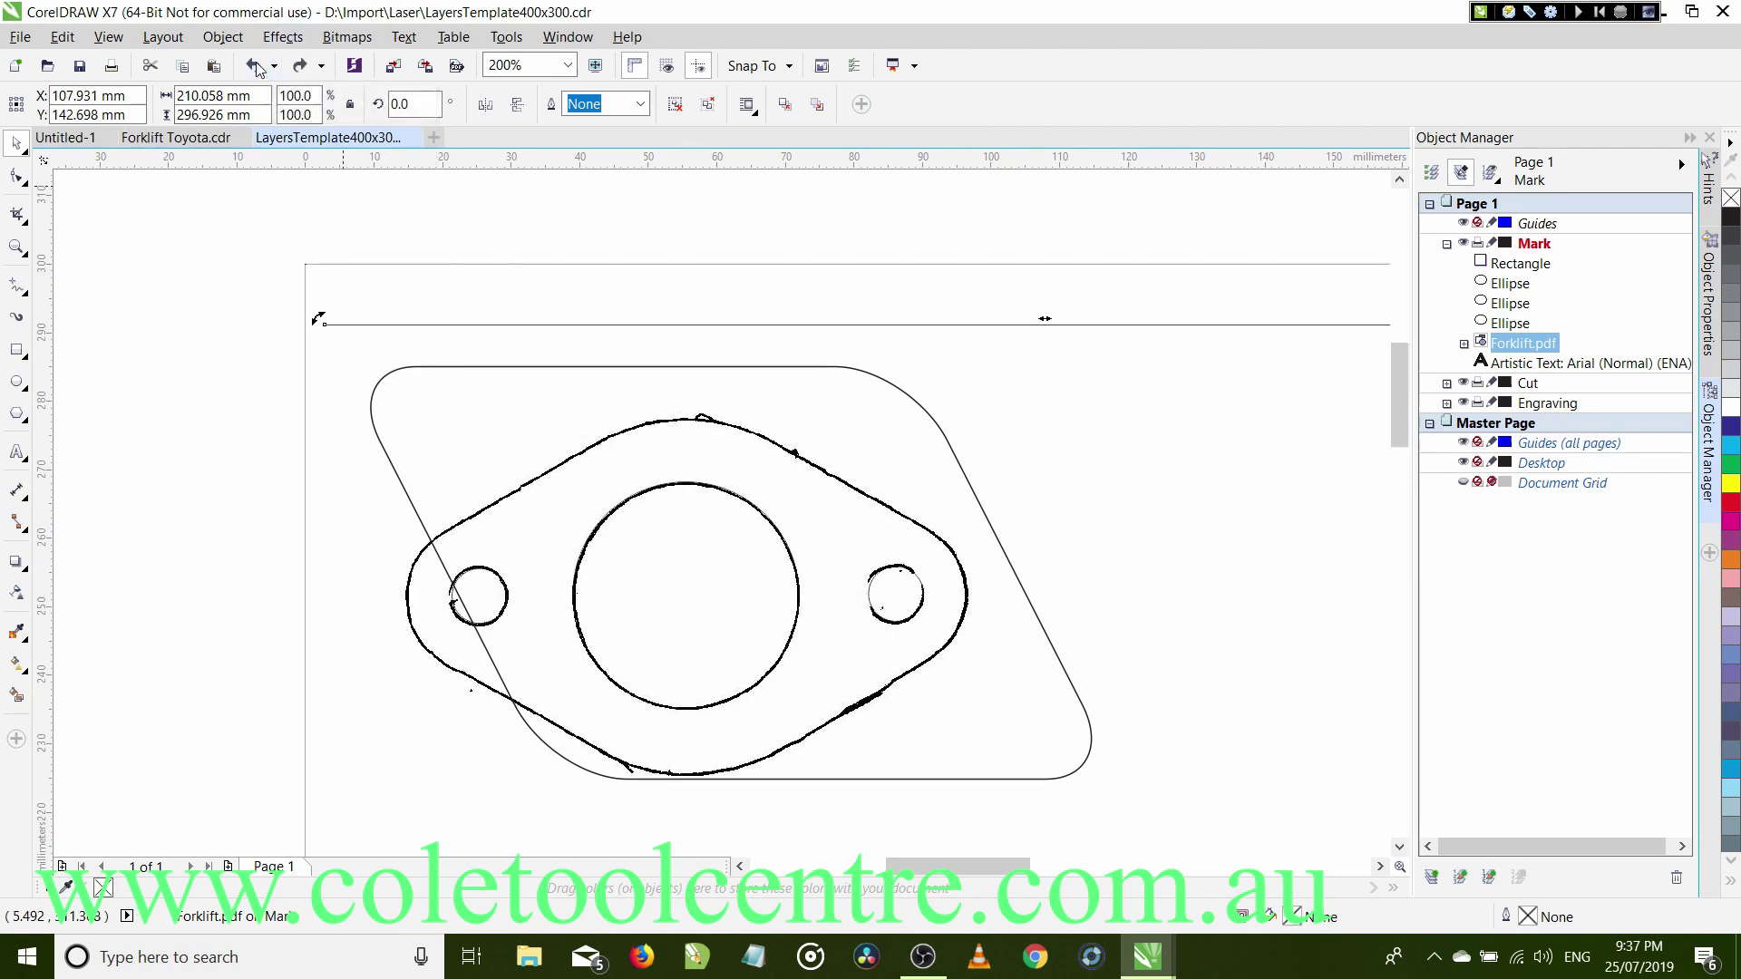
{"action": "left_click", "coordinate": [391, 373]}
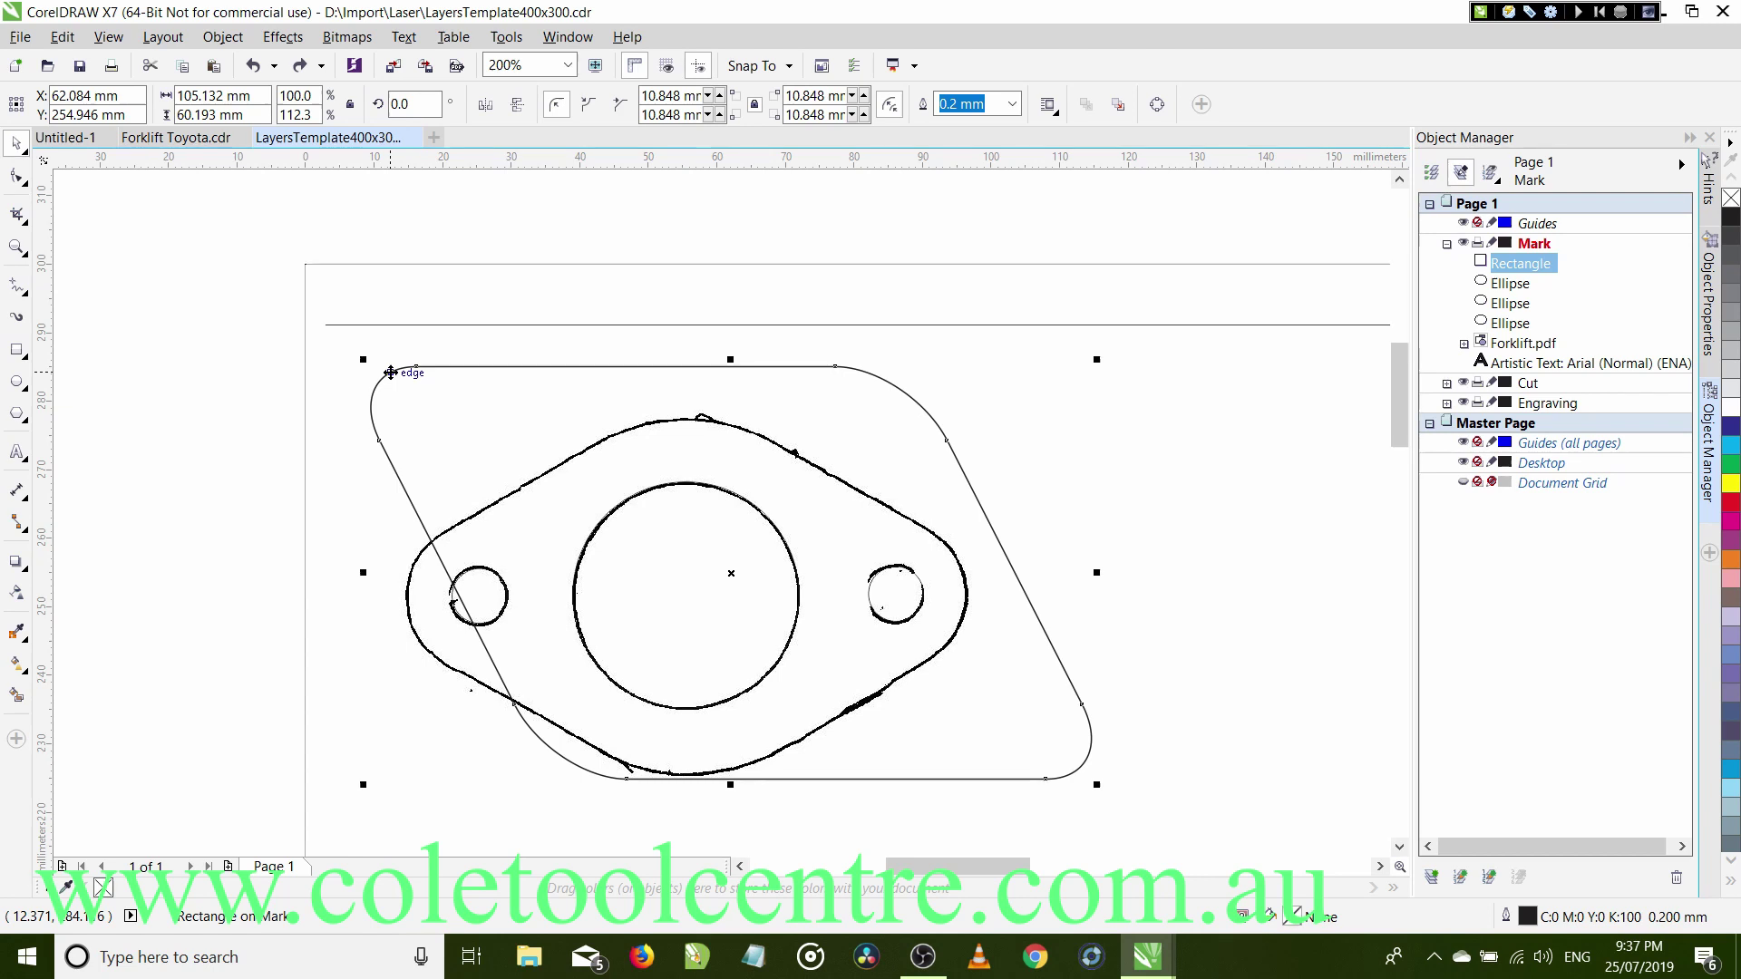
{"action": "left_click", "coordinate": [391, 373]}
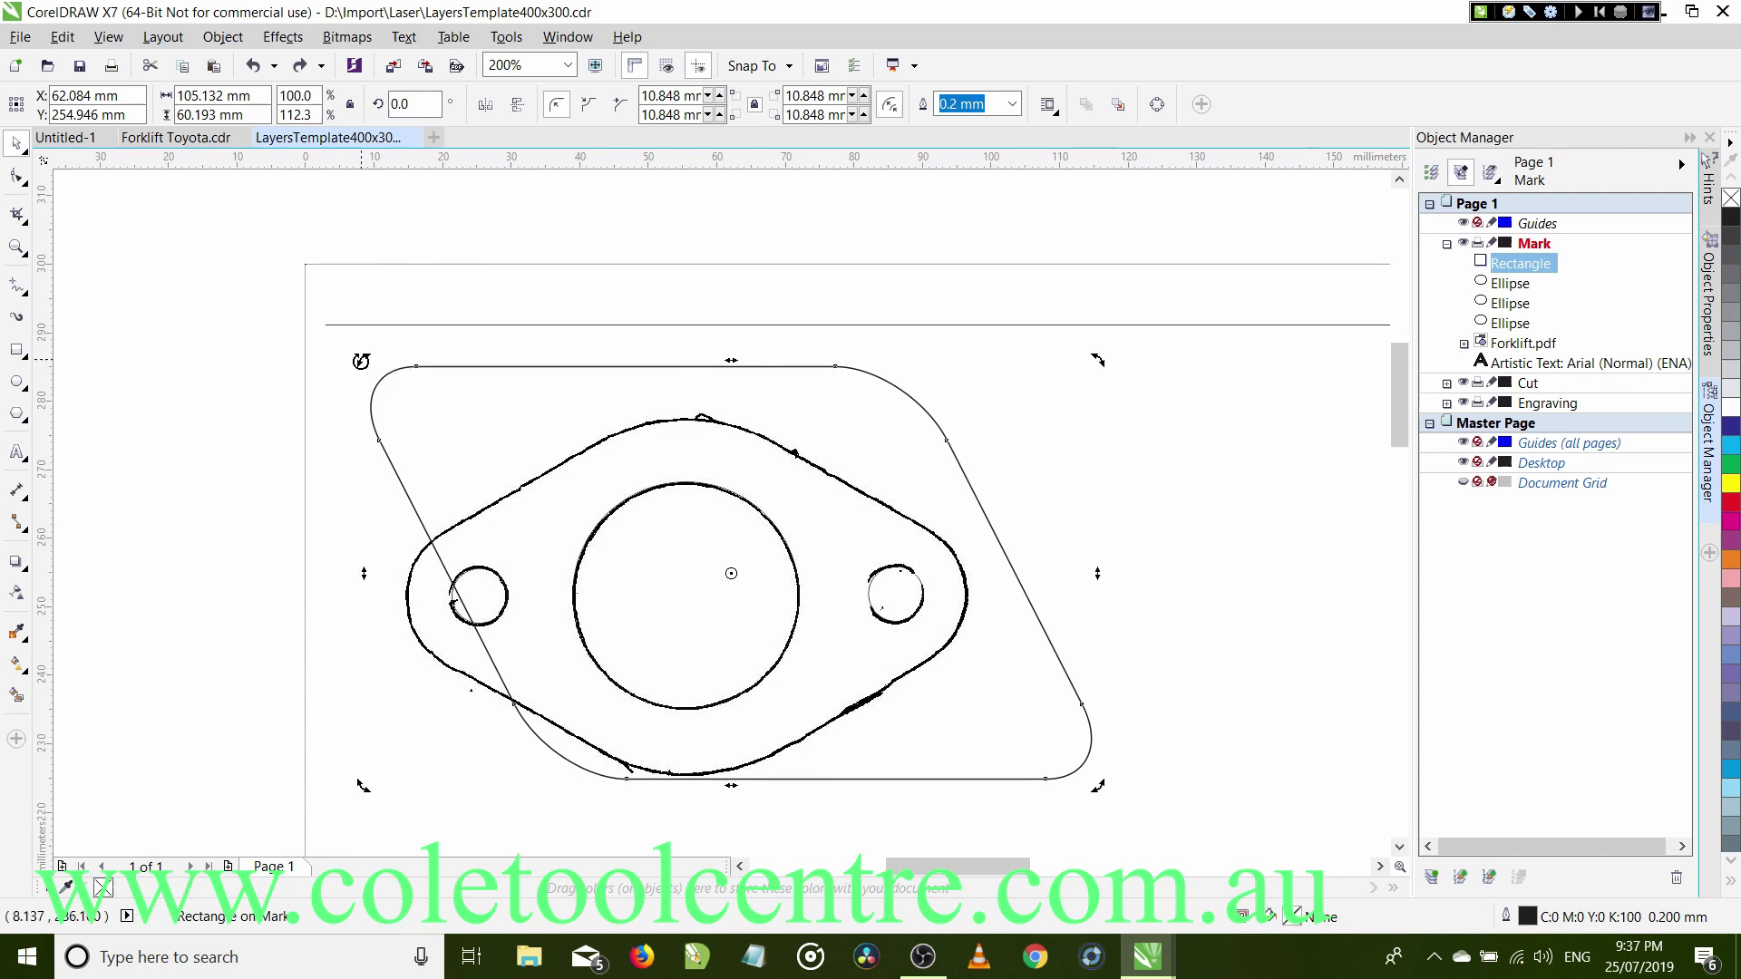
{"action": "left_click_drag", "start_coordinate": [361, 361], "coordinate": [273, 581]}
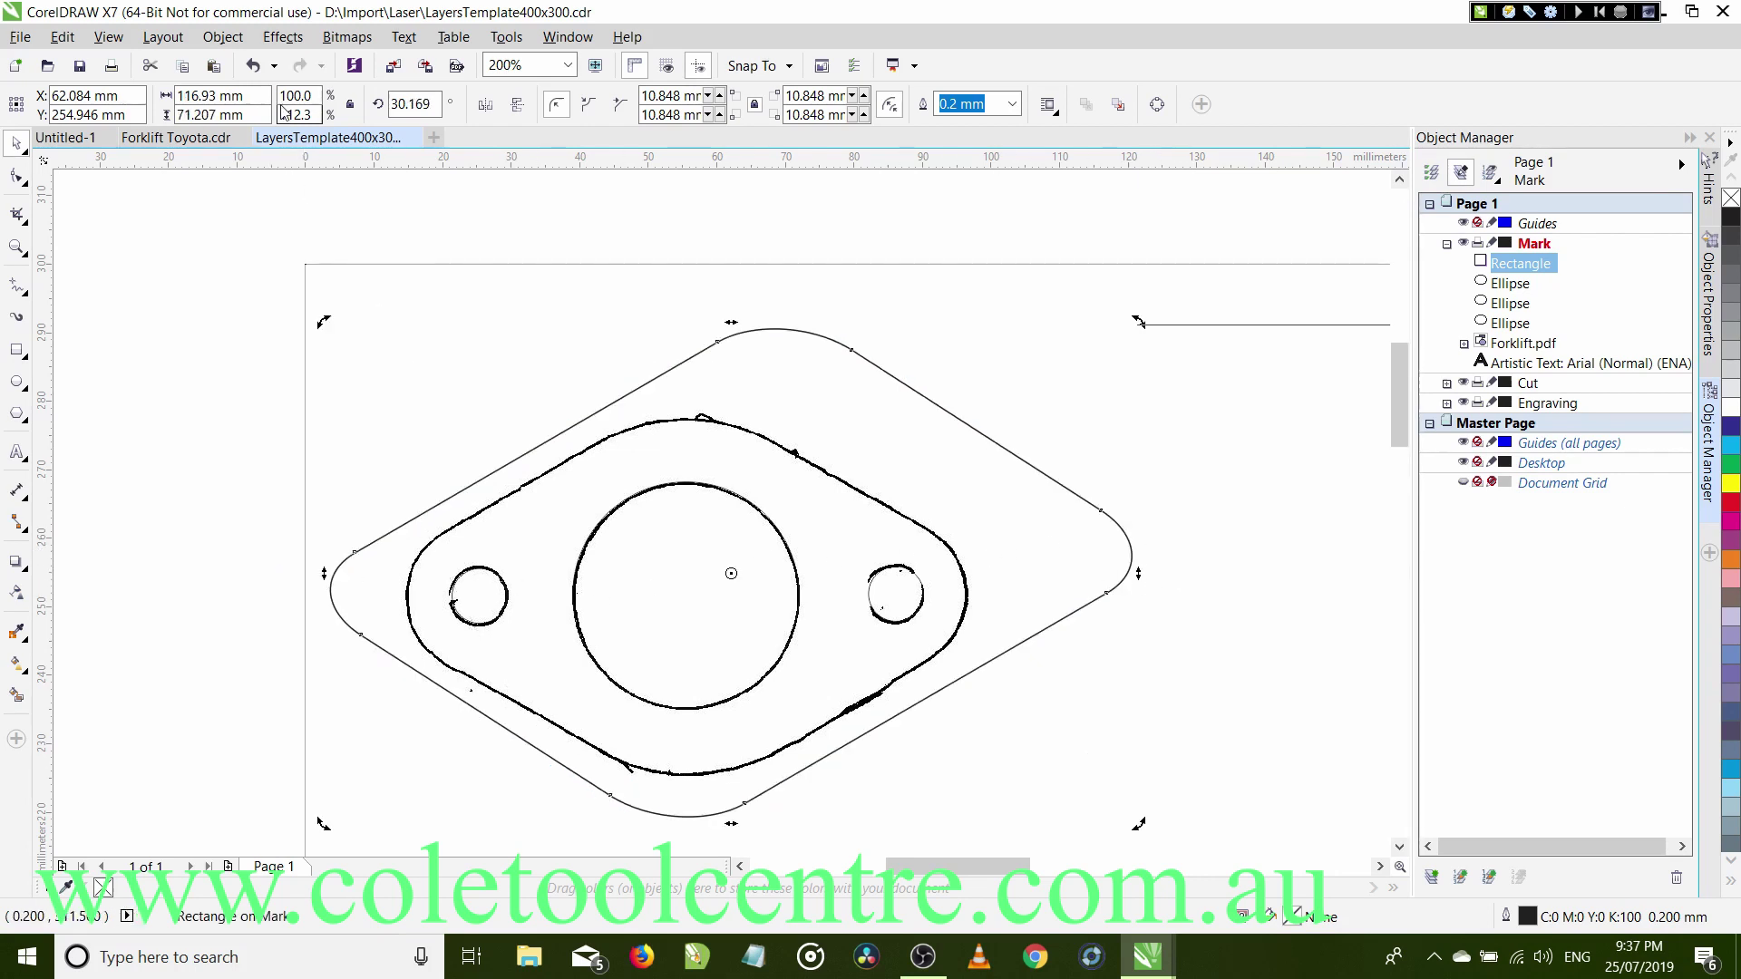
{"action": "left_click", "coordinate": [543, 359]}
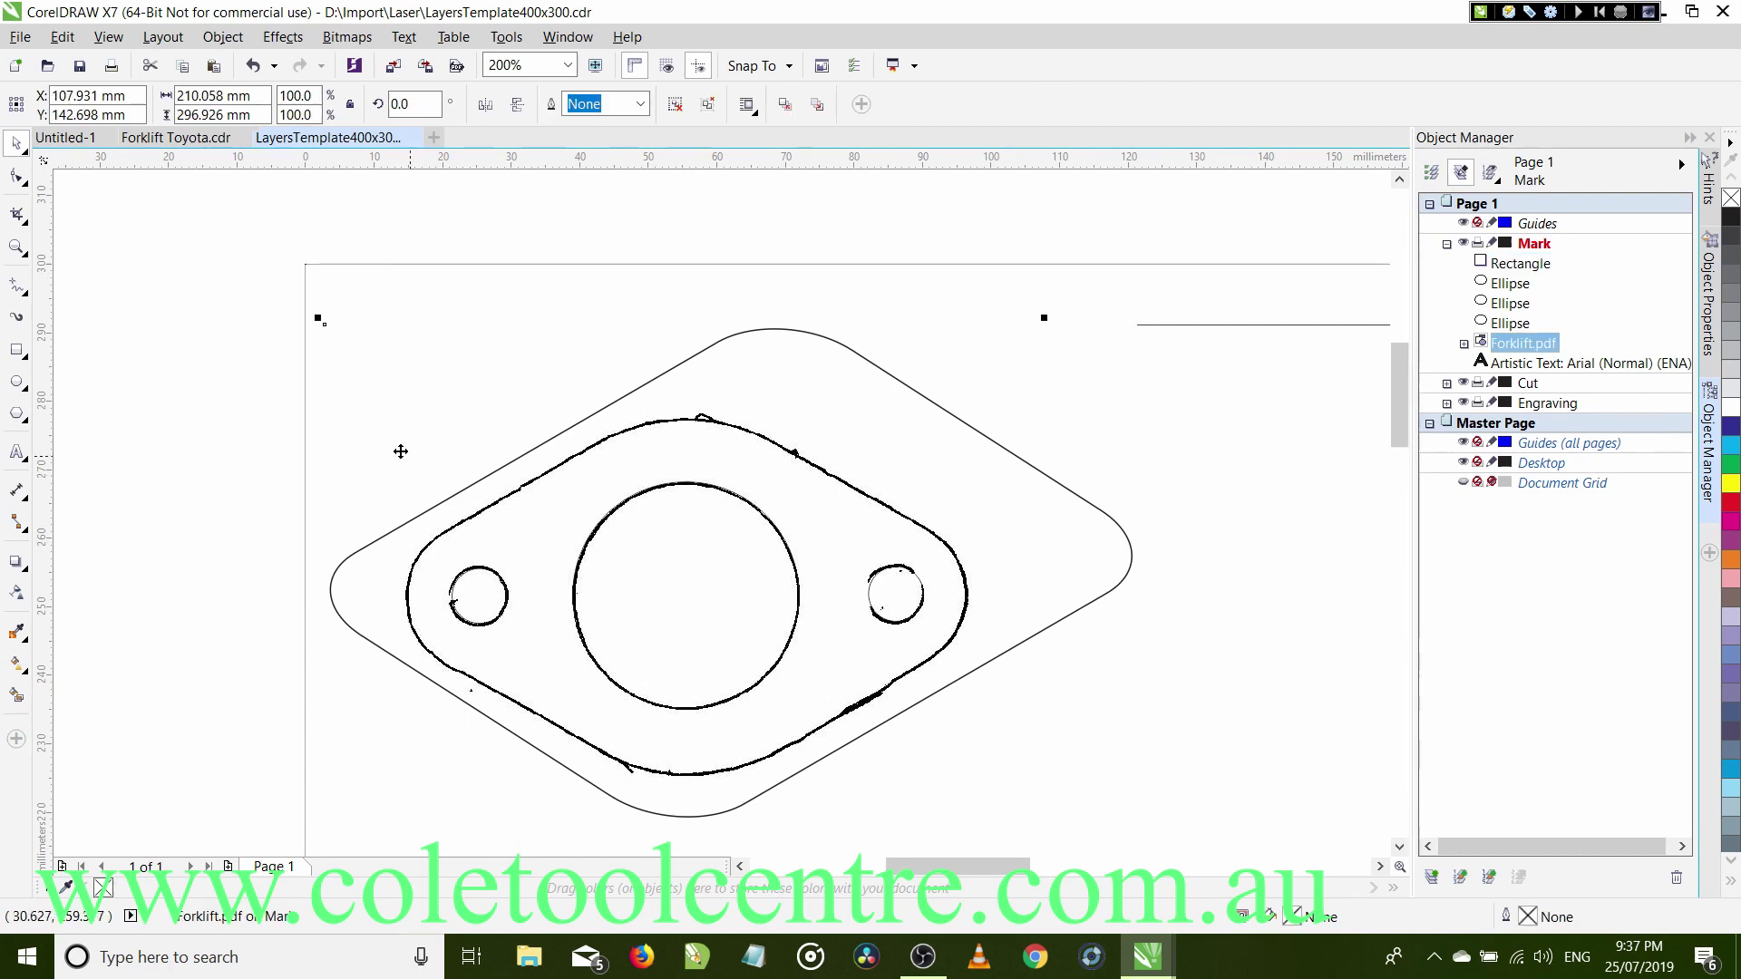
{"action": "scroll", "coordinate": [1330, 649], "scroll_direction": "down", "scroll_amount": 1}
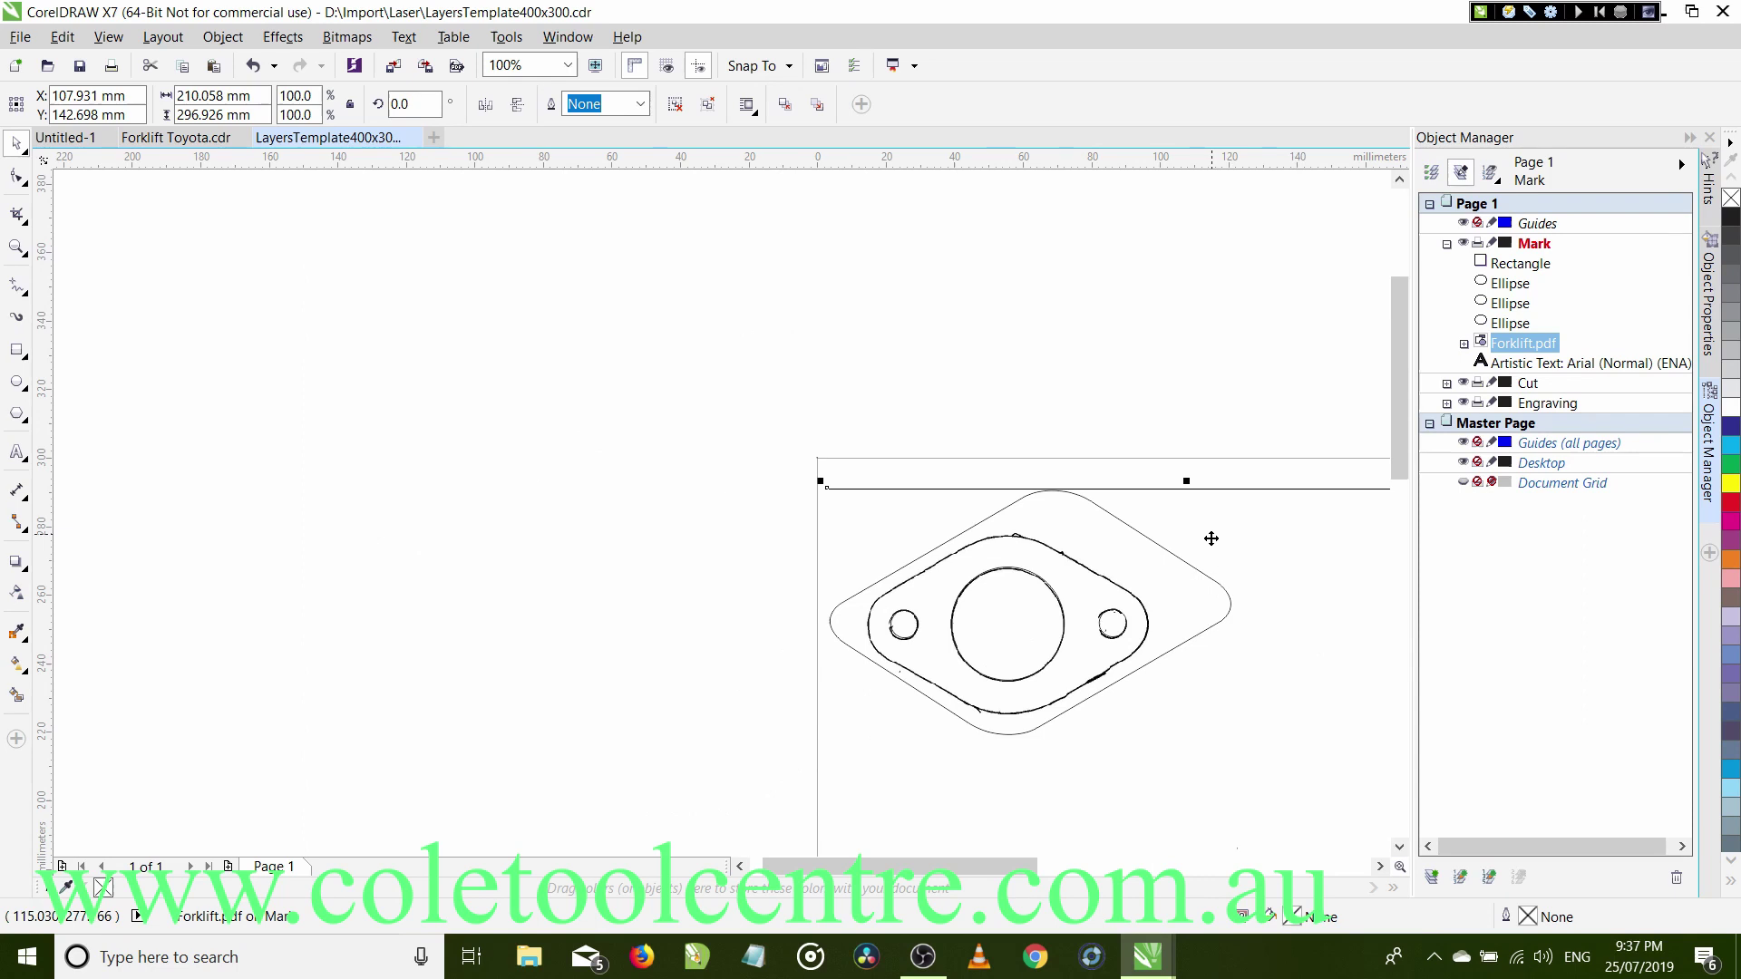
{"action": "left_click", "coordinate": [1140, 604]}
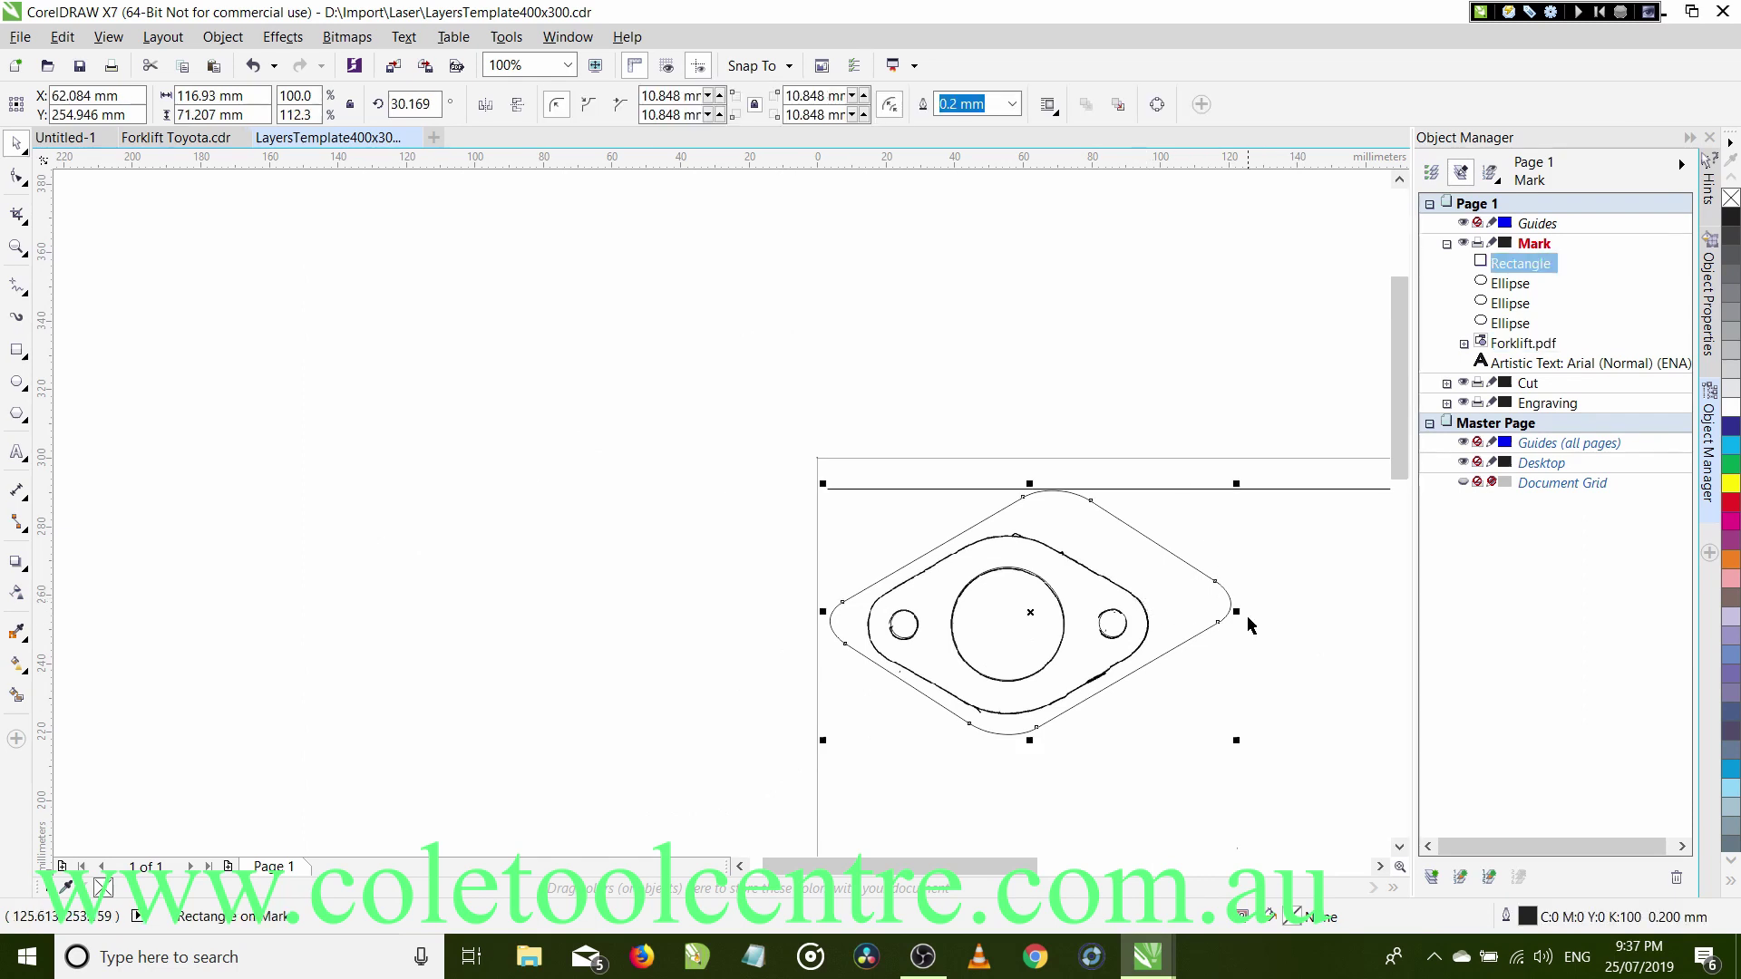
{"action": "left_click", "coordinate": [1220, 612]}
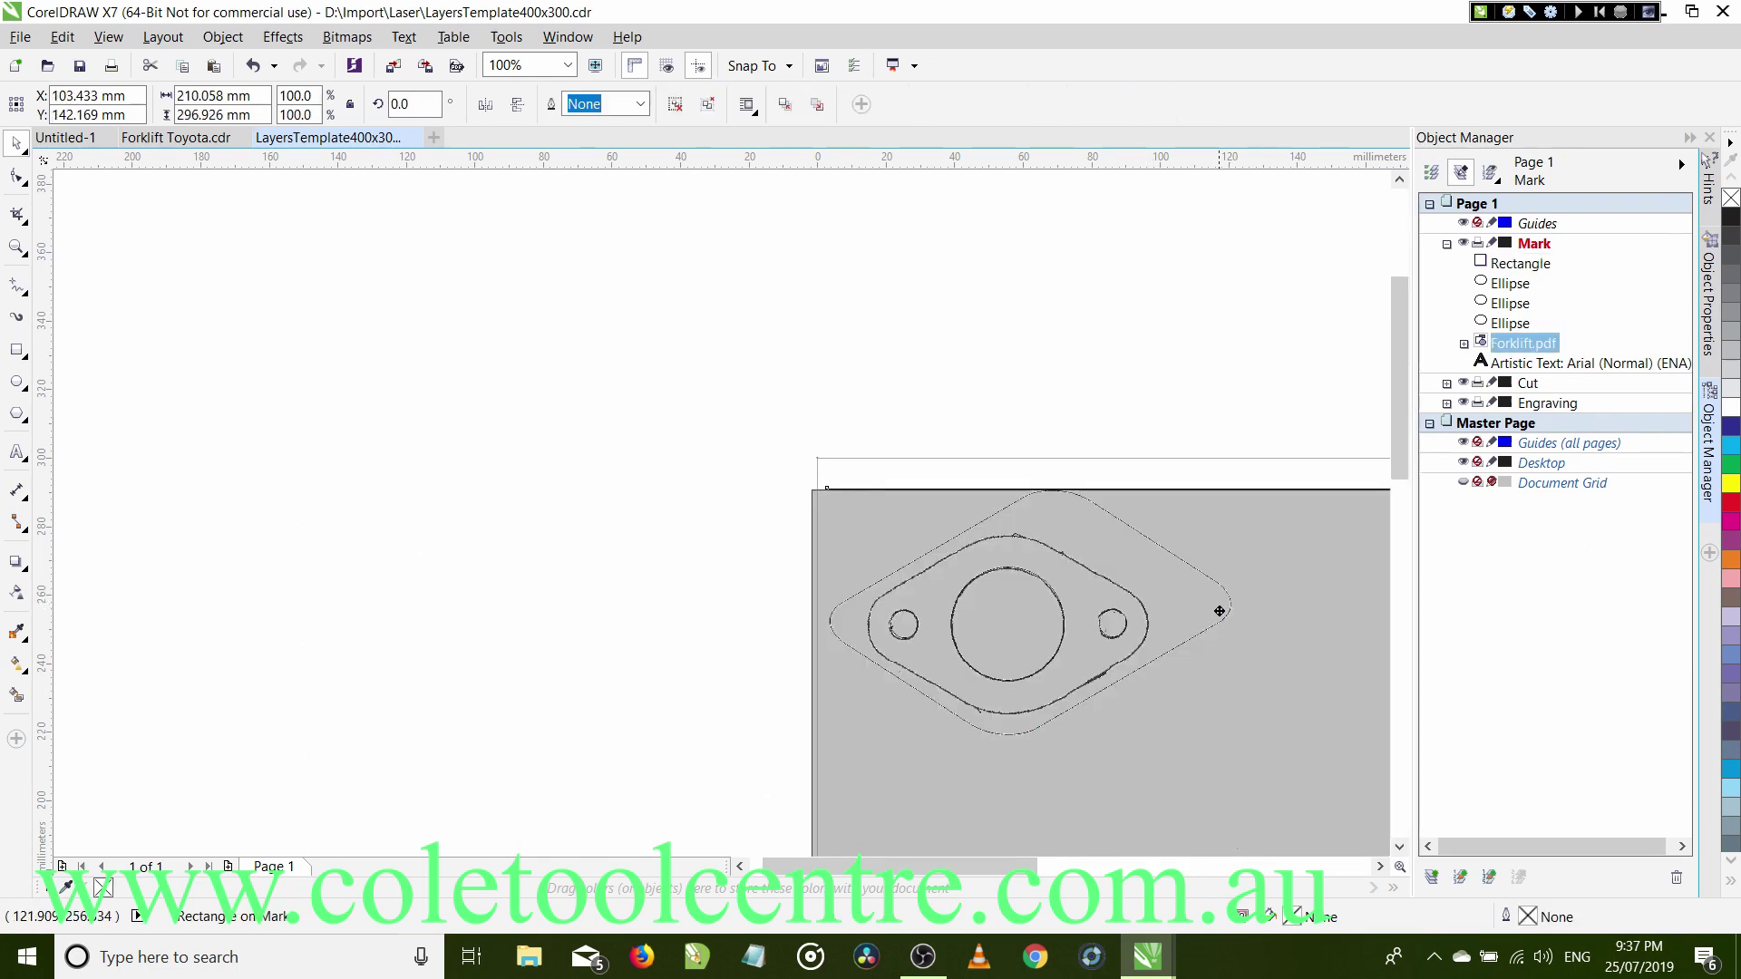
{"action": "left_click_drag", "start_coordinate": [1219, 611], "coordinate": [1219, 612]}
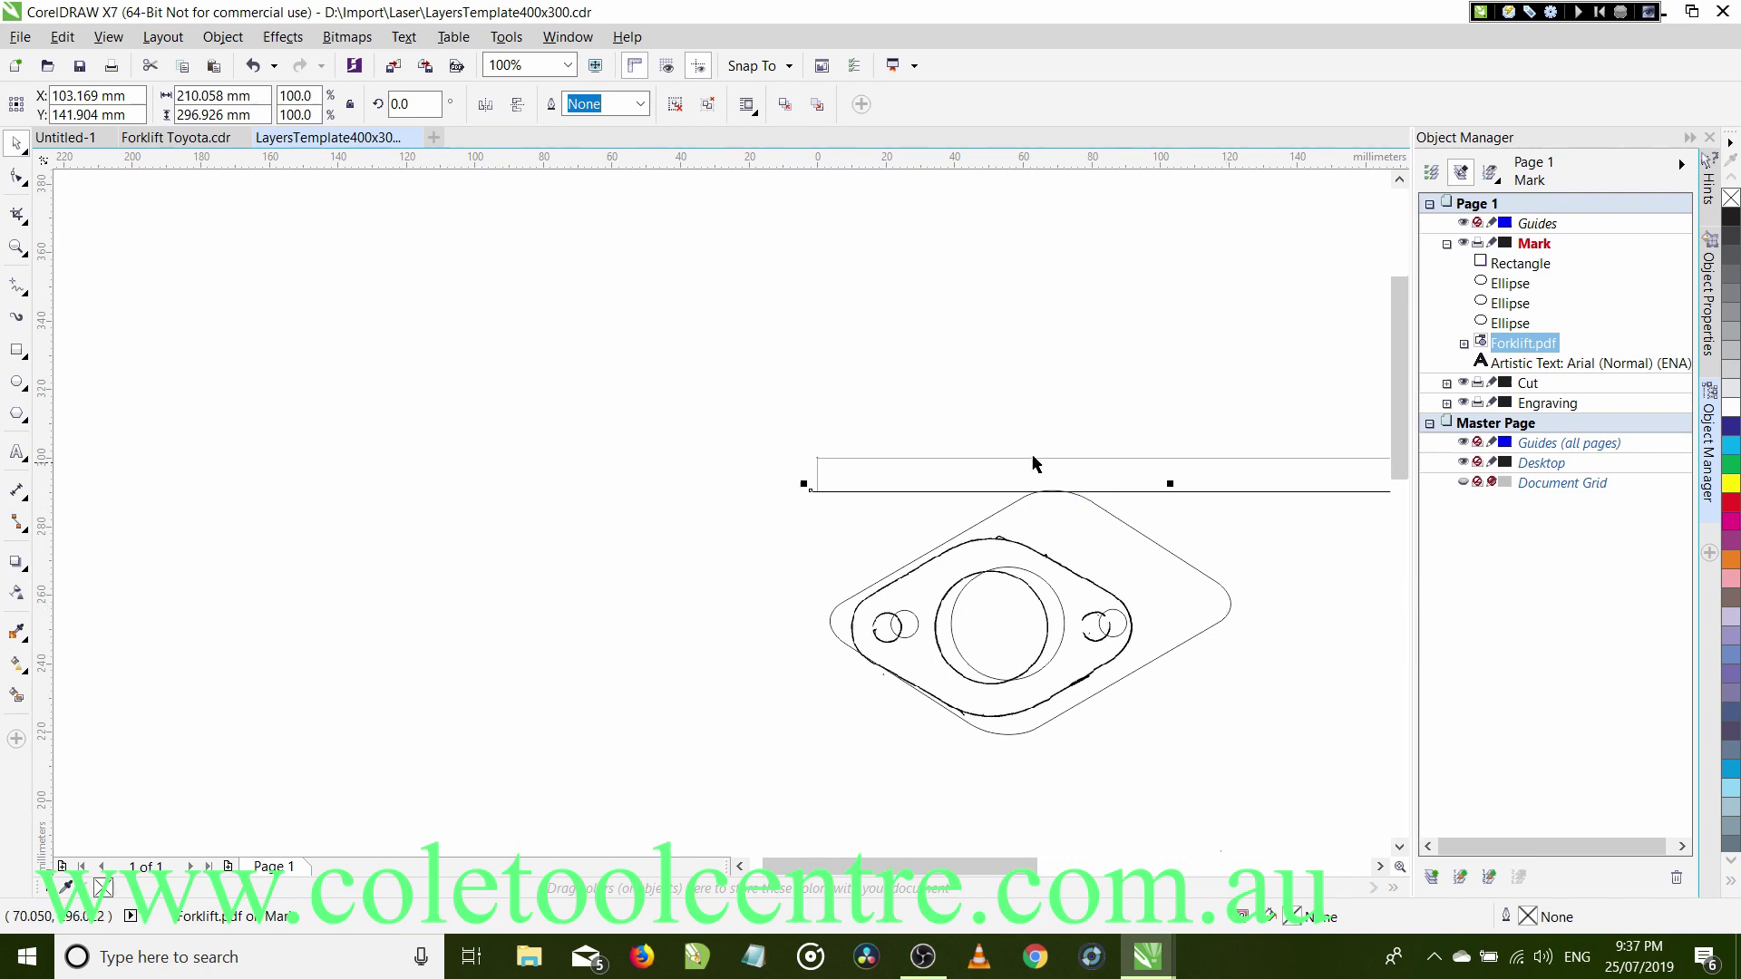
{"action": "left_click", "coordinate": [262, 68]}
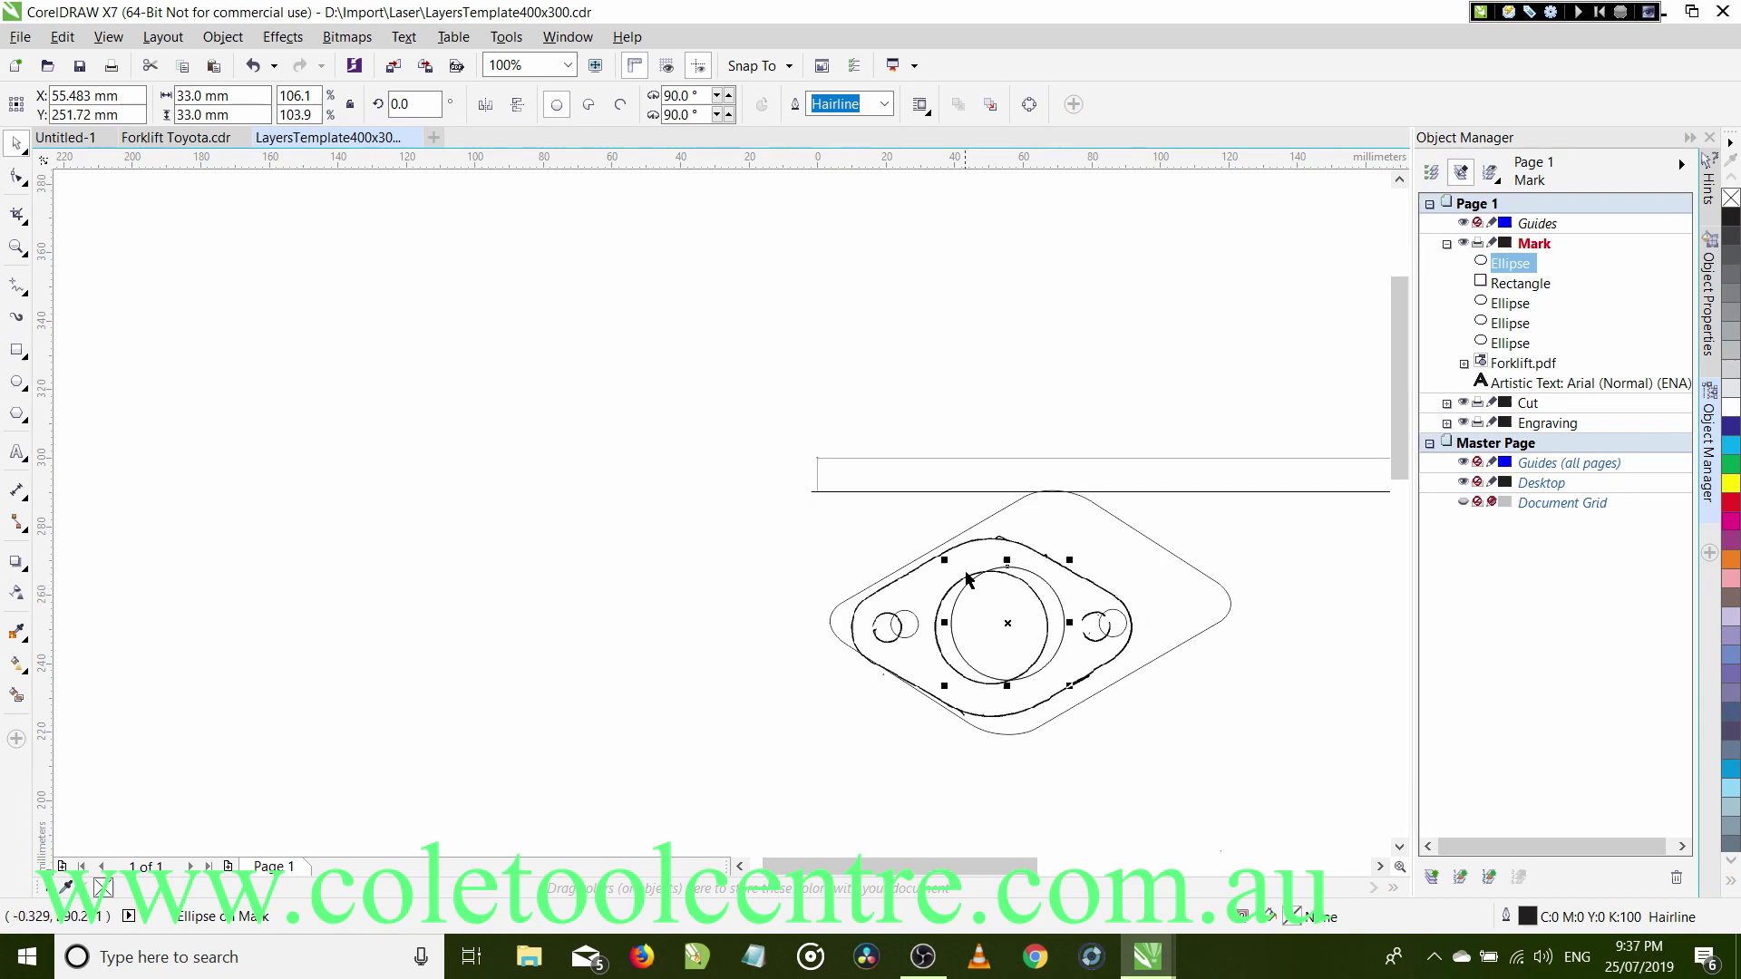
{"action": "left_click", "coordinate": [252, 66]}
{"action": "left_click", "coordinate": [251, 66]}
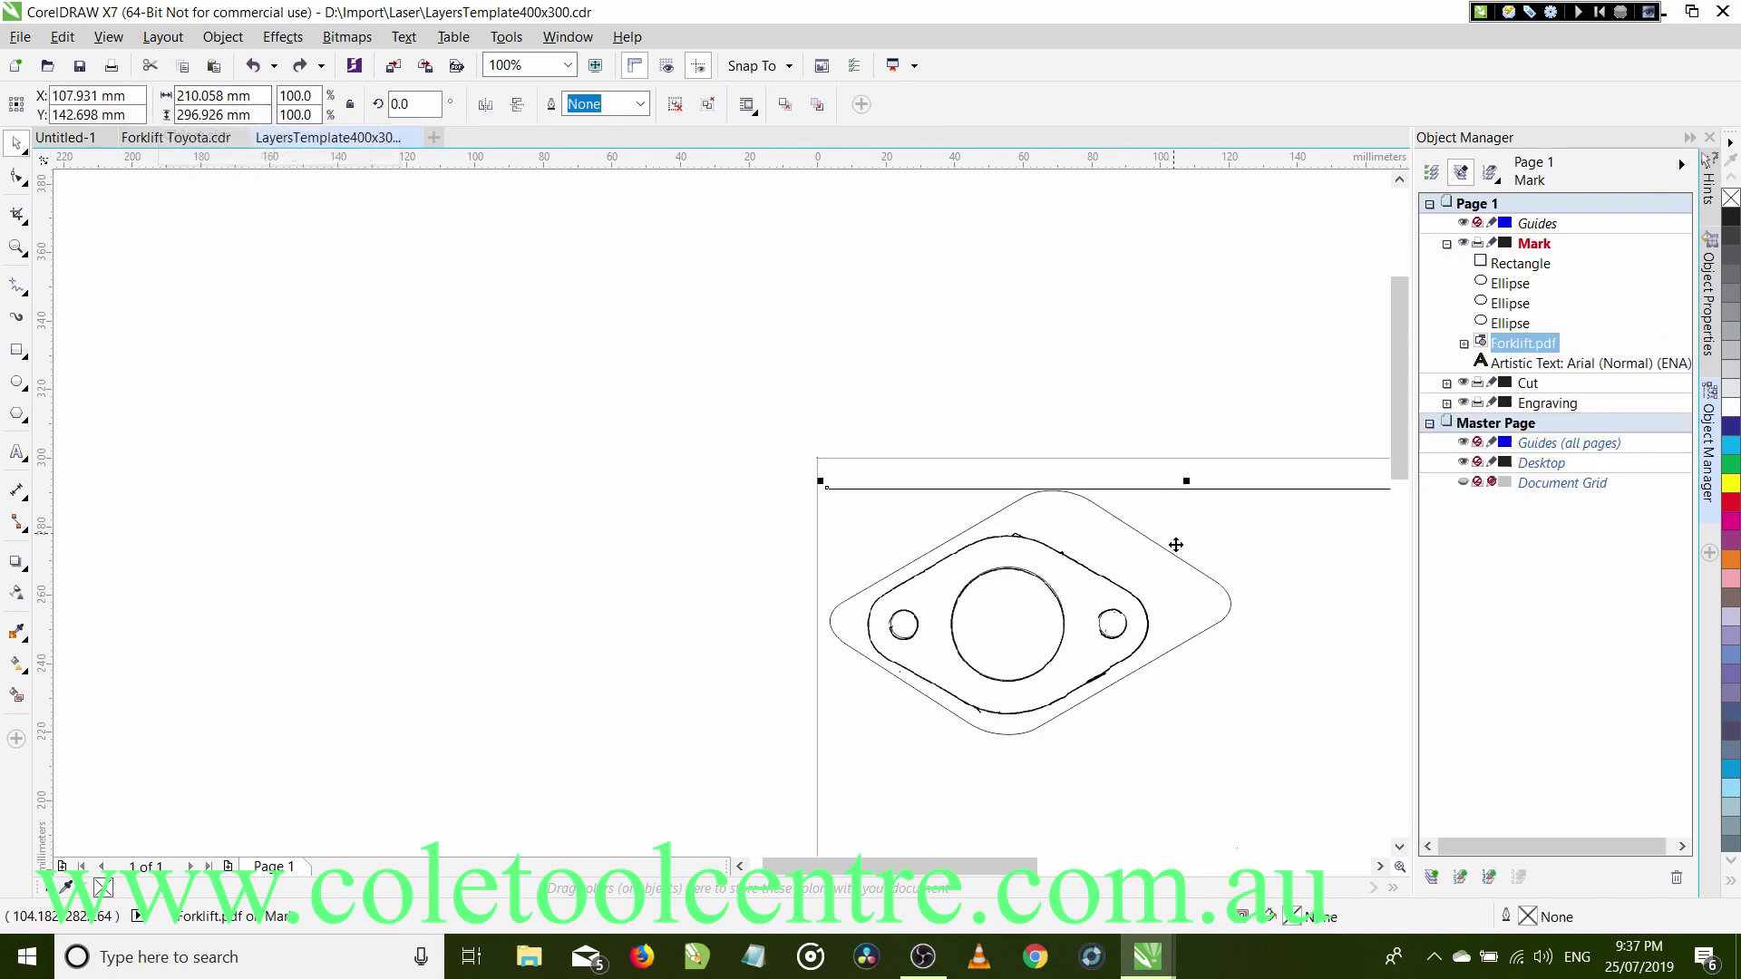
Narrow, skew and shorten the rounded diamond to 84.443 × 60.126 mm to hug the flange.
{"action": "left_click", "coordinate": [1231, 601]}
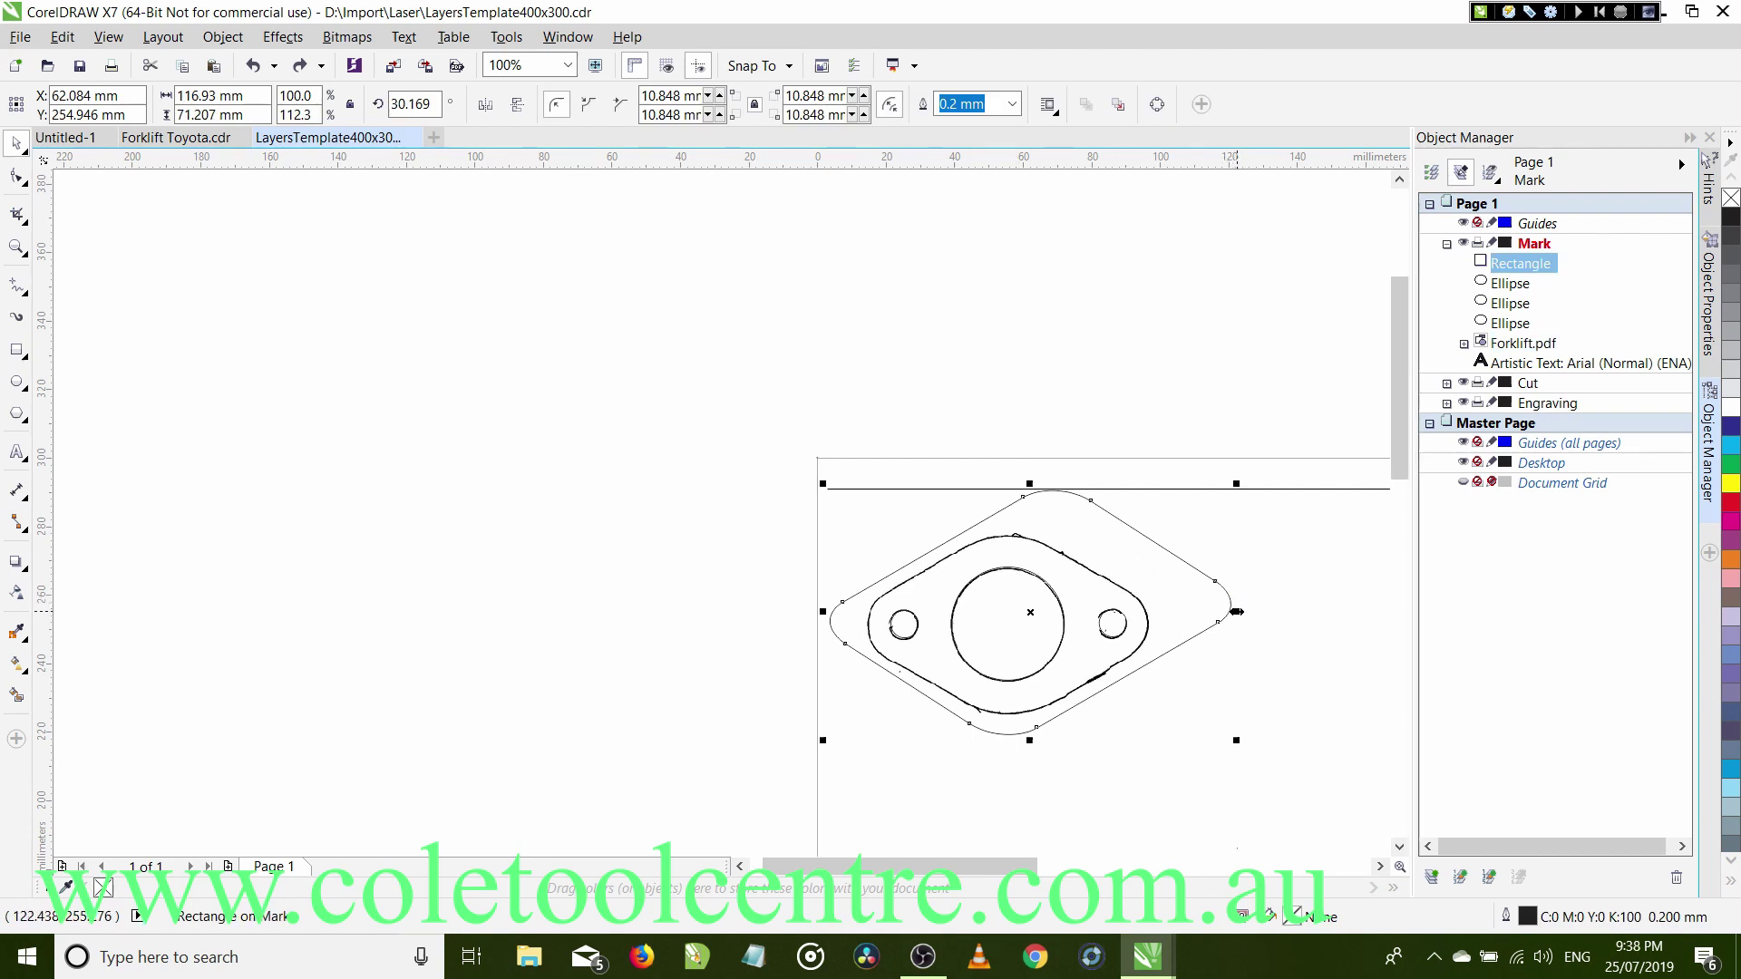
{"action": "left_click_drag", "start_coordinate": [1236, 612], "coordinate": [1140, 640]}
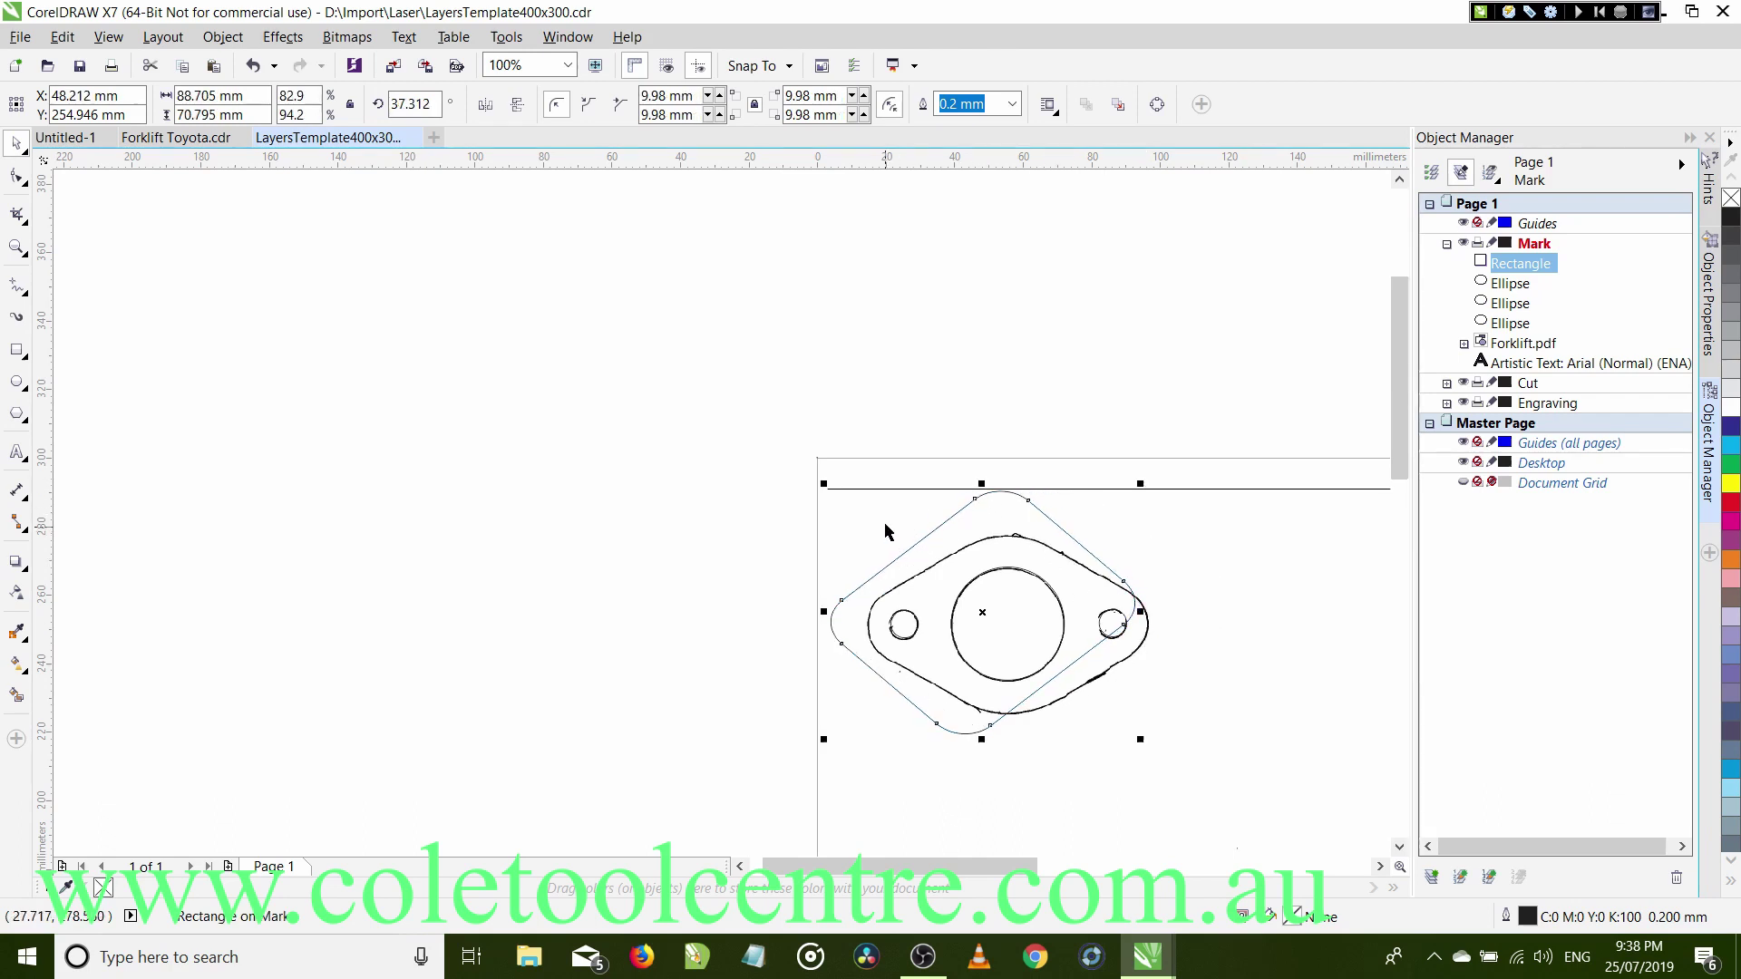
{"action": "left_click", "coordinate": [935, 529]}
{"action": "left_click_drag", "start_coordinate": [982, 482], "coordinate": [943, 498]}
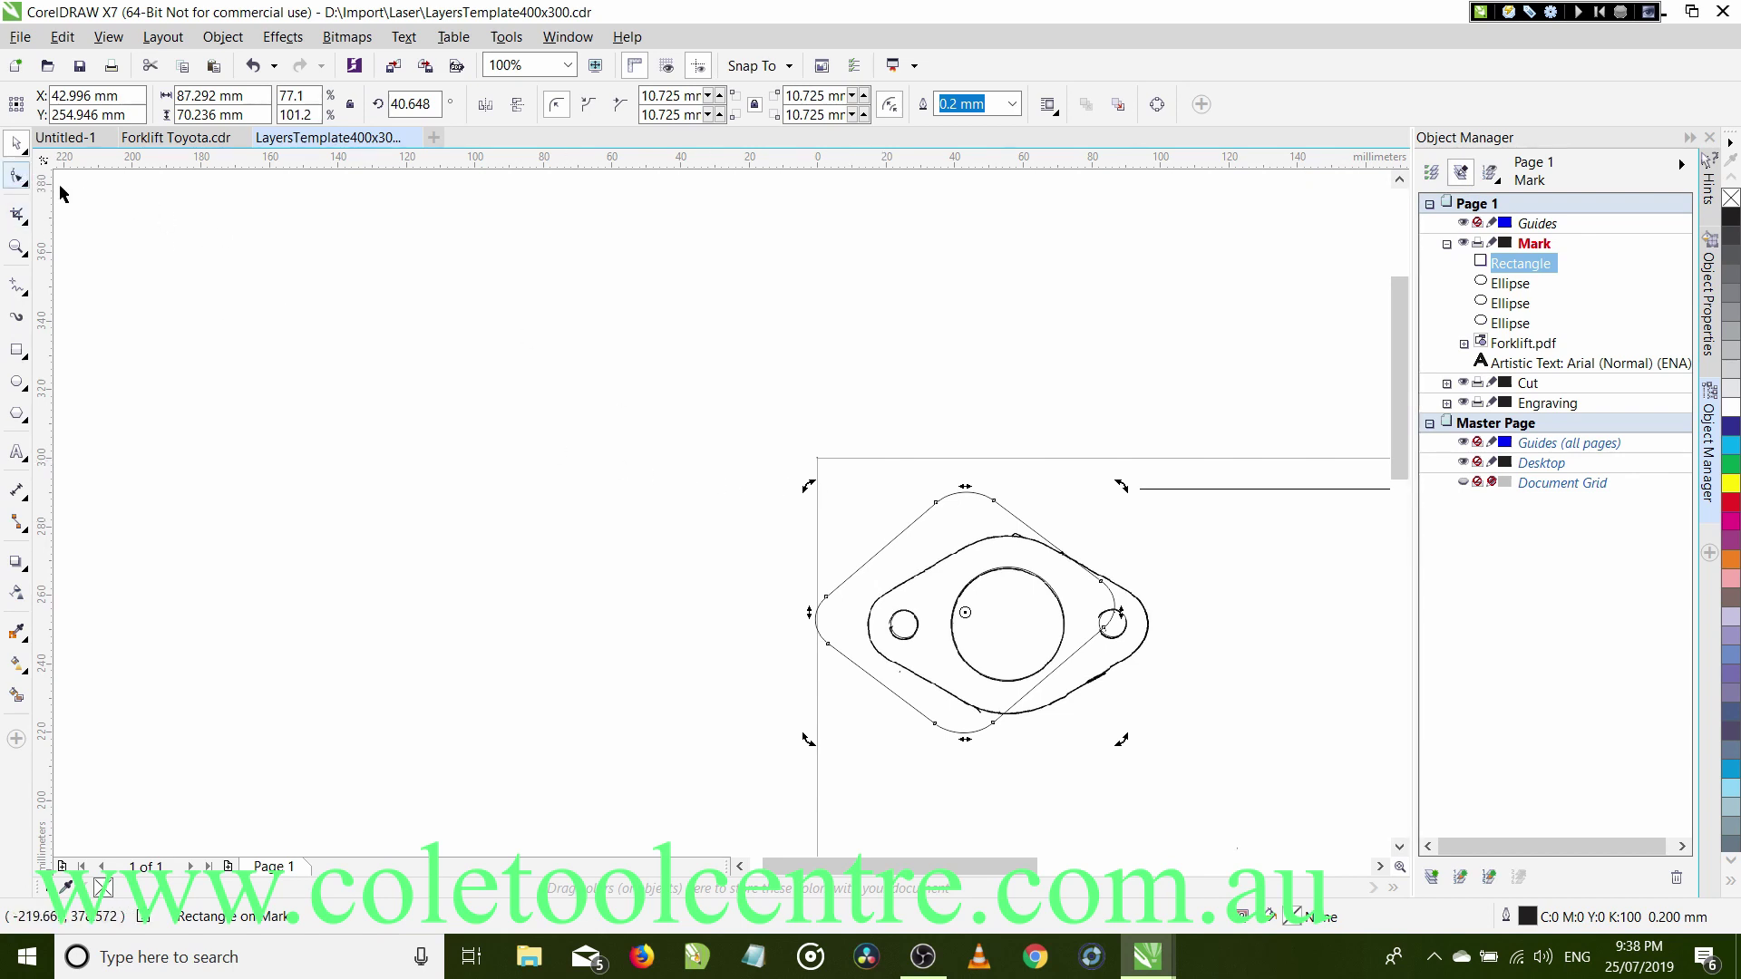
{"action": "left_click_drag", "start_coordinate": [896, 544], "coordinate": [950, 544]}
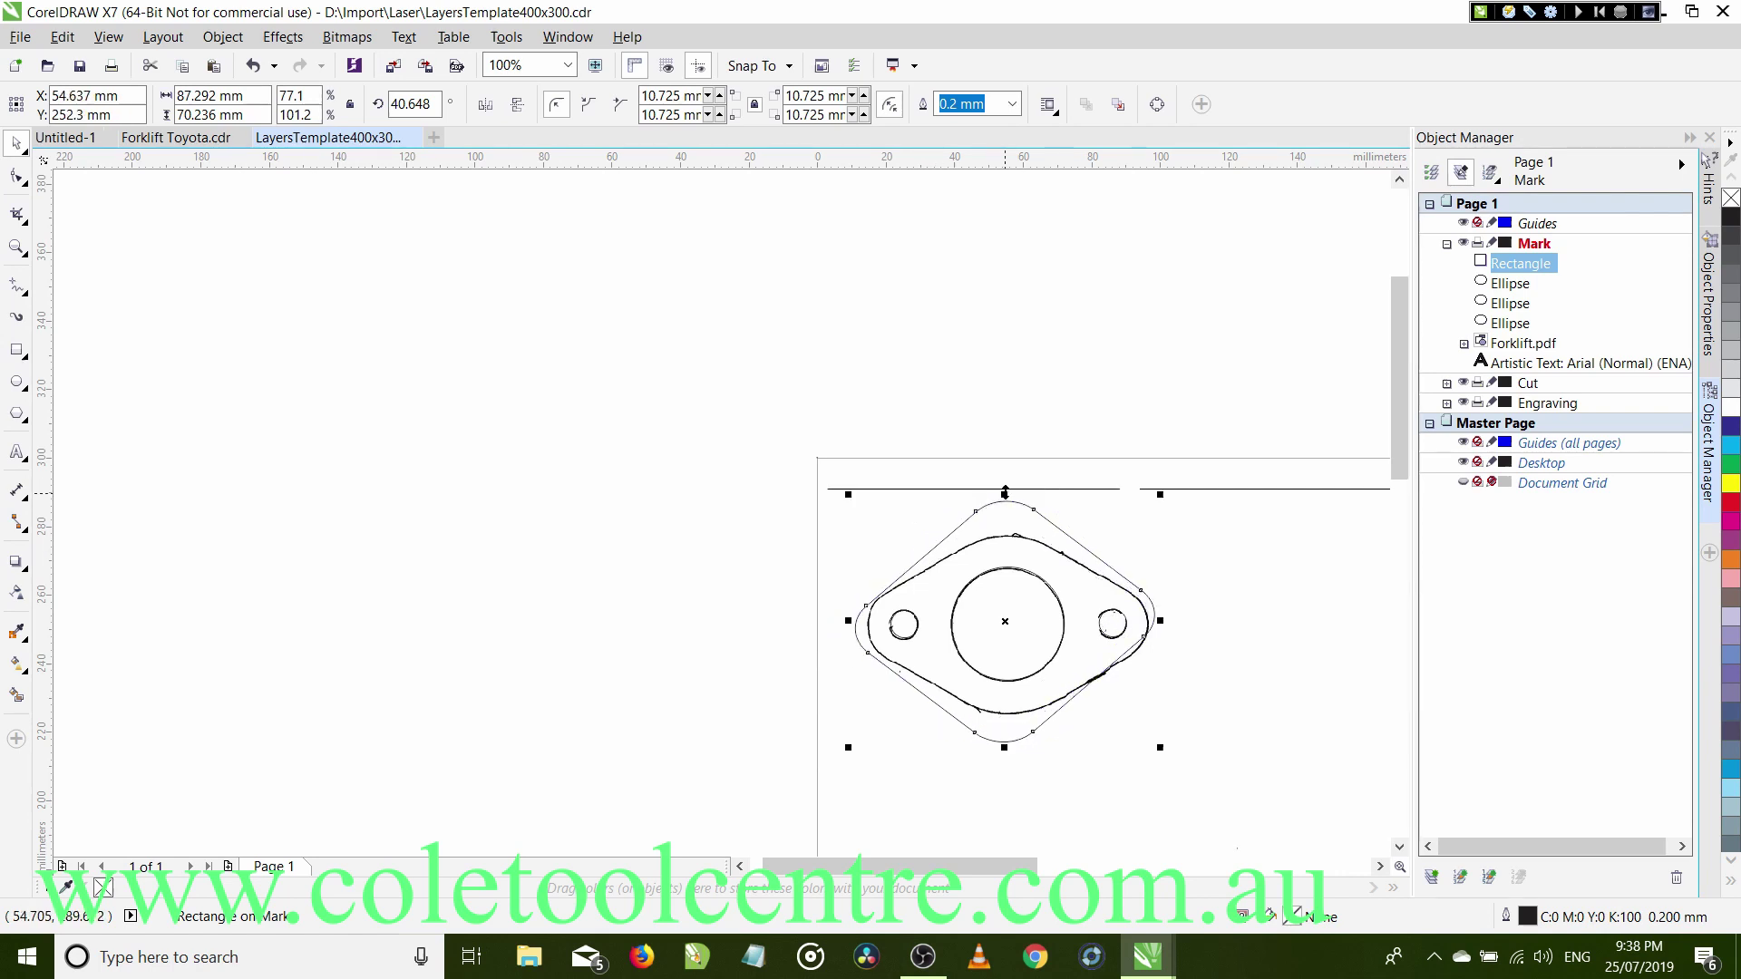
{"action": "left_click_drag", "start_coordinate": [1005, 493], "coordinate": [1007, 506]}
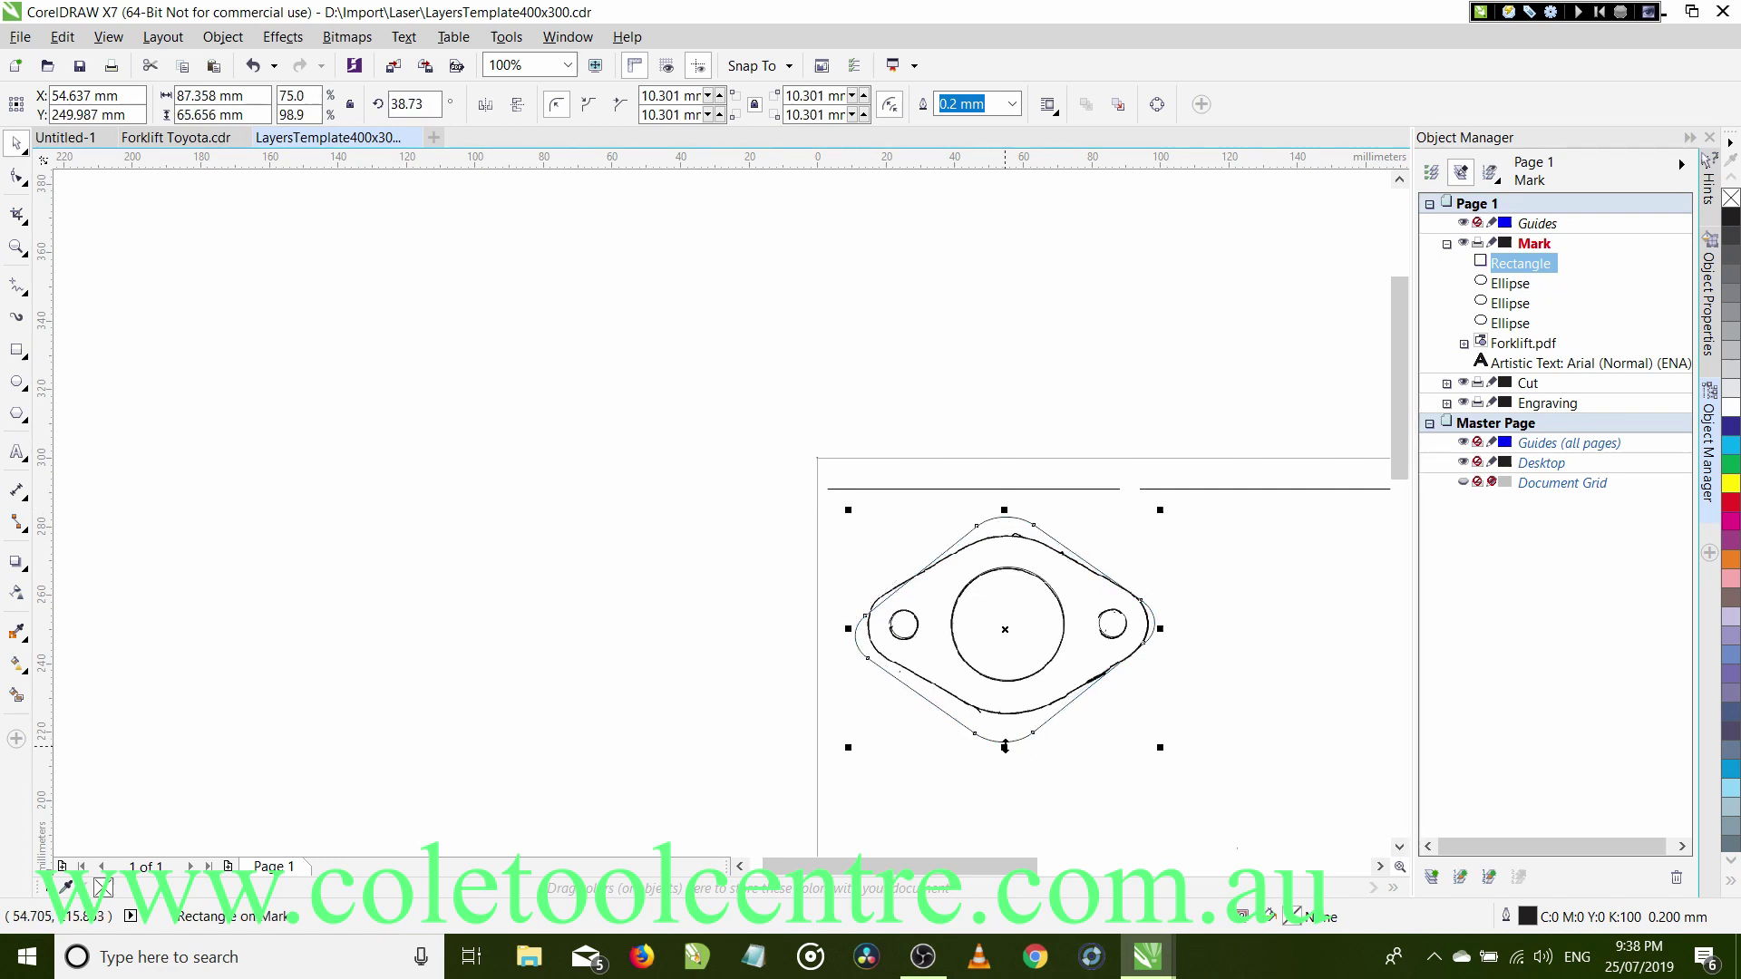
{"action": "left_click_drag", "start_coordinate": [1004, 748], "coordinate": [1005, 728]}
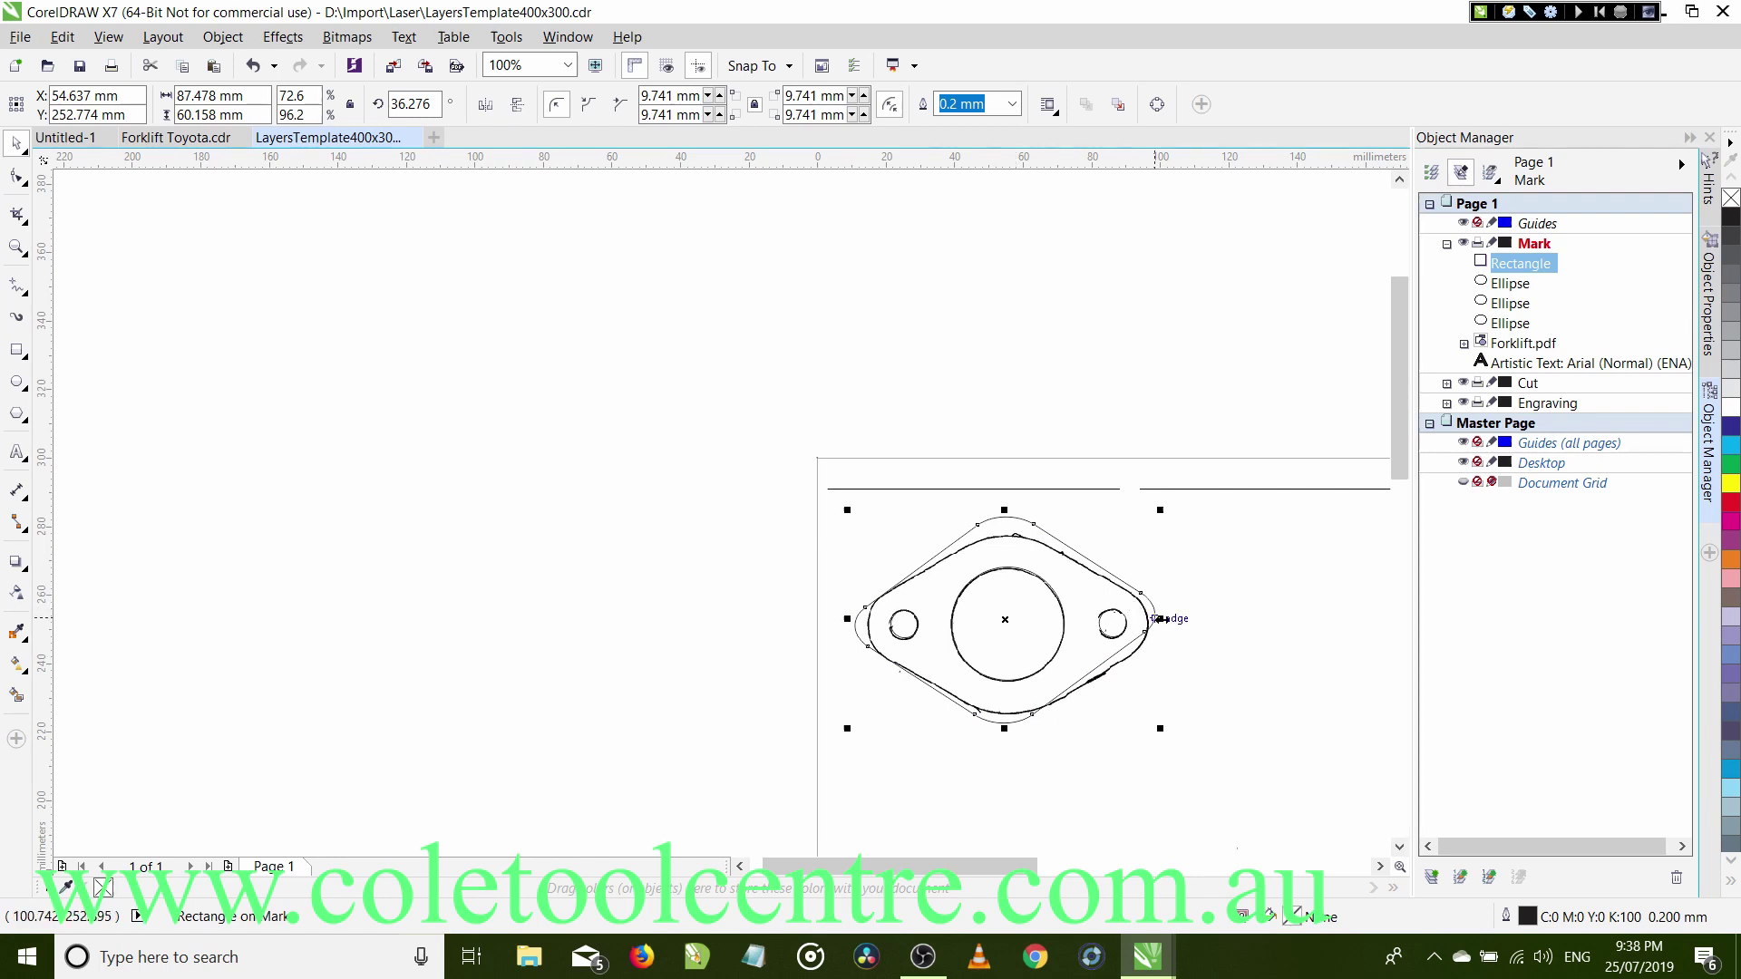
{"action": "left_click_drag", "start_coordinate": [1161, 618], "coordinate": [1160, 634]}
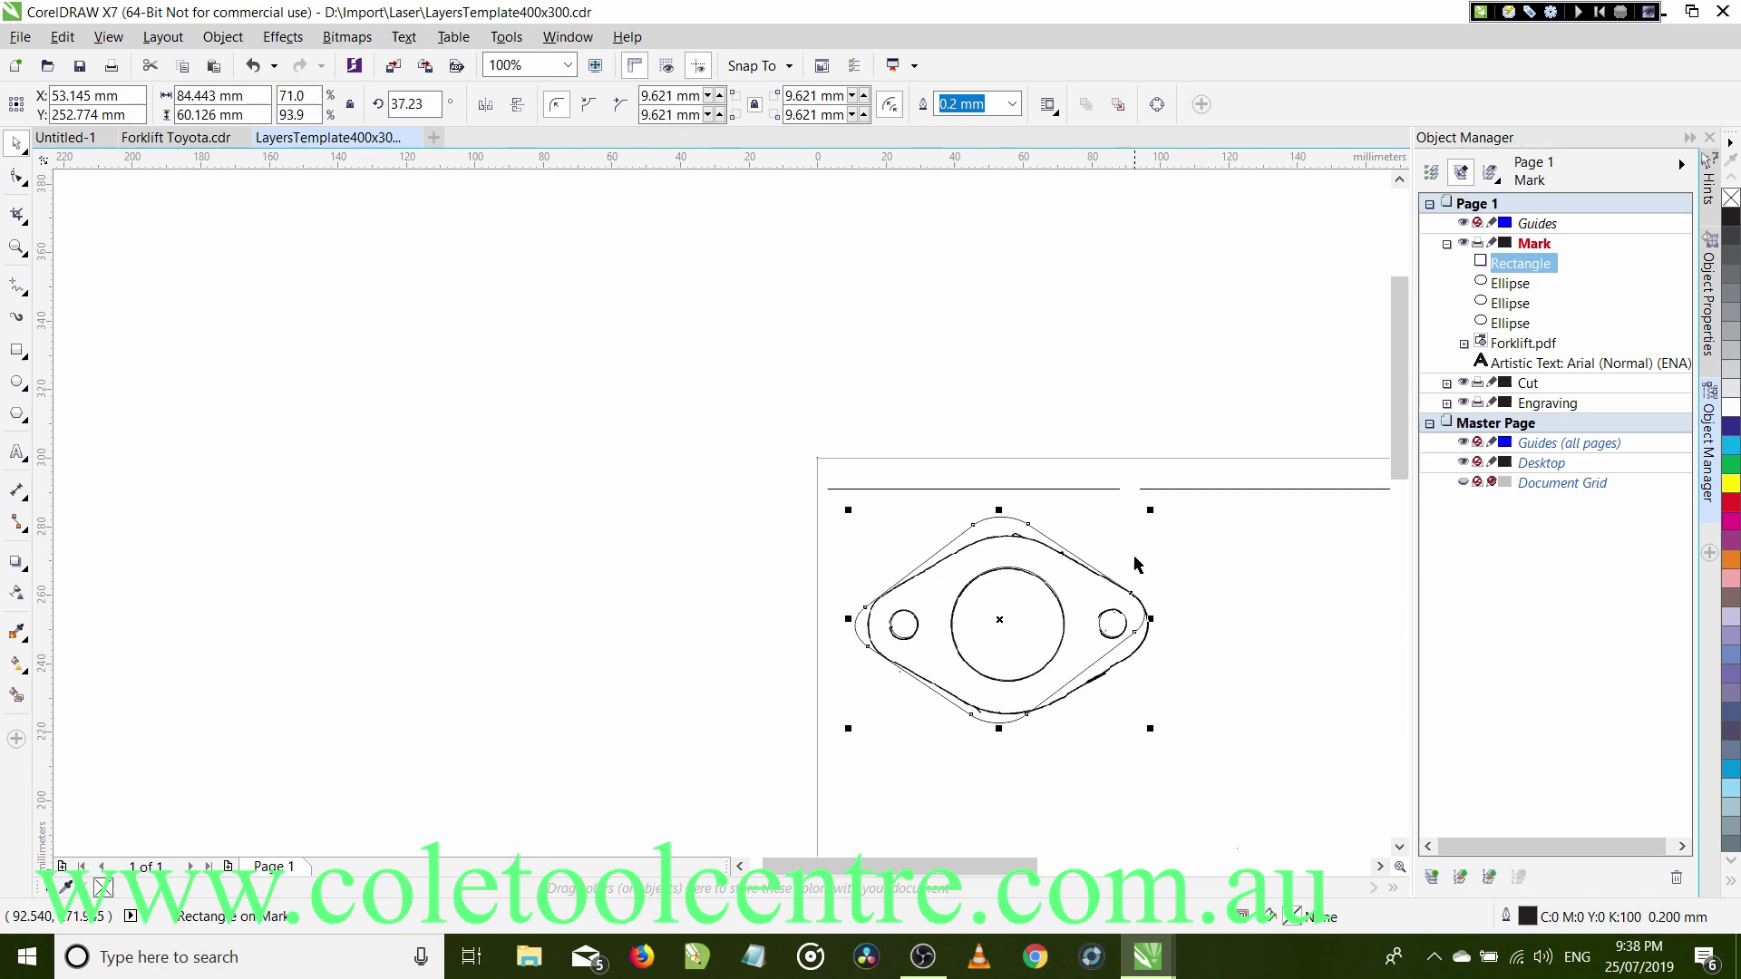
{"action": "left_click", "coordinate": [1029, 392]}
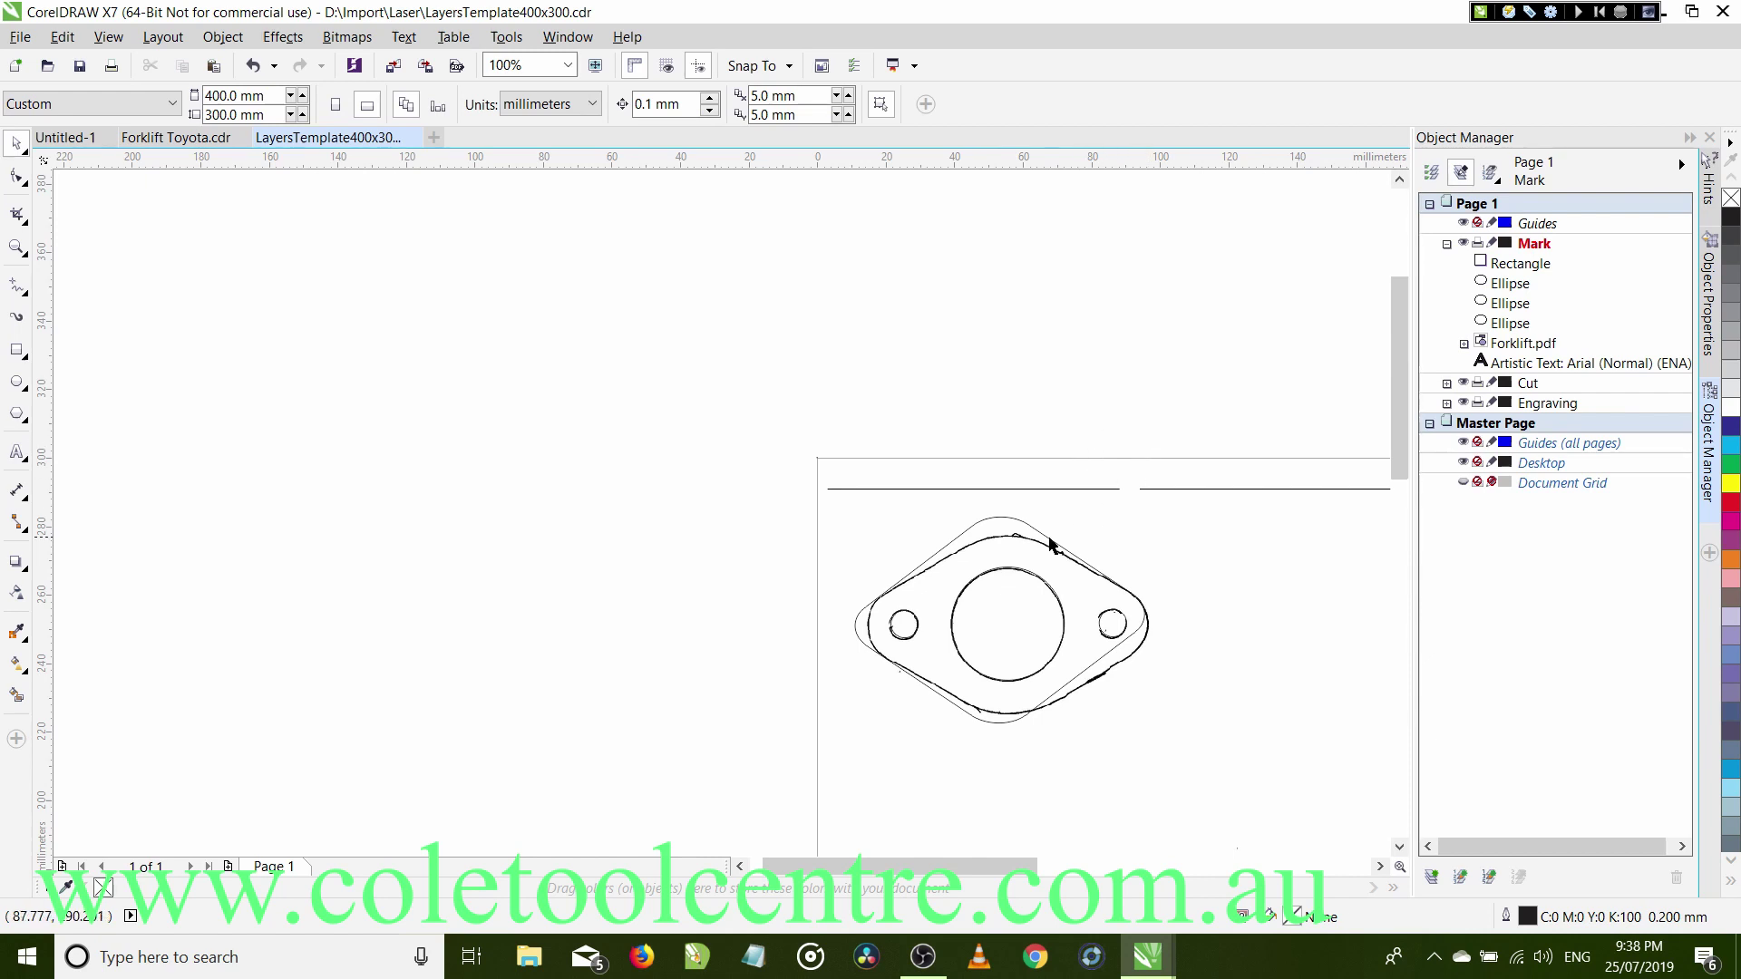
Delete the Forklift.pdf reference drawing, keeping the diamond and three circles.
{"action": "left_click", "coordinate": [865, 528]}
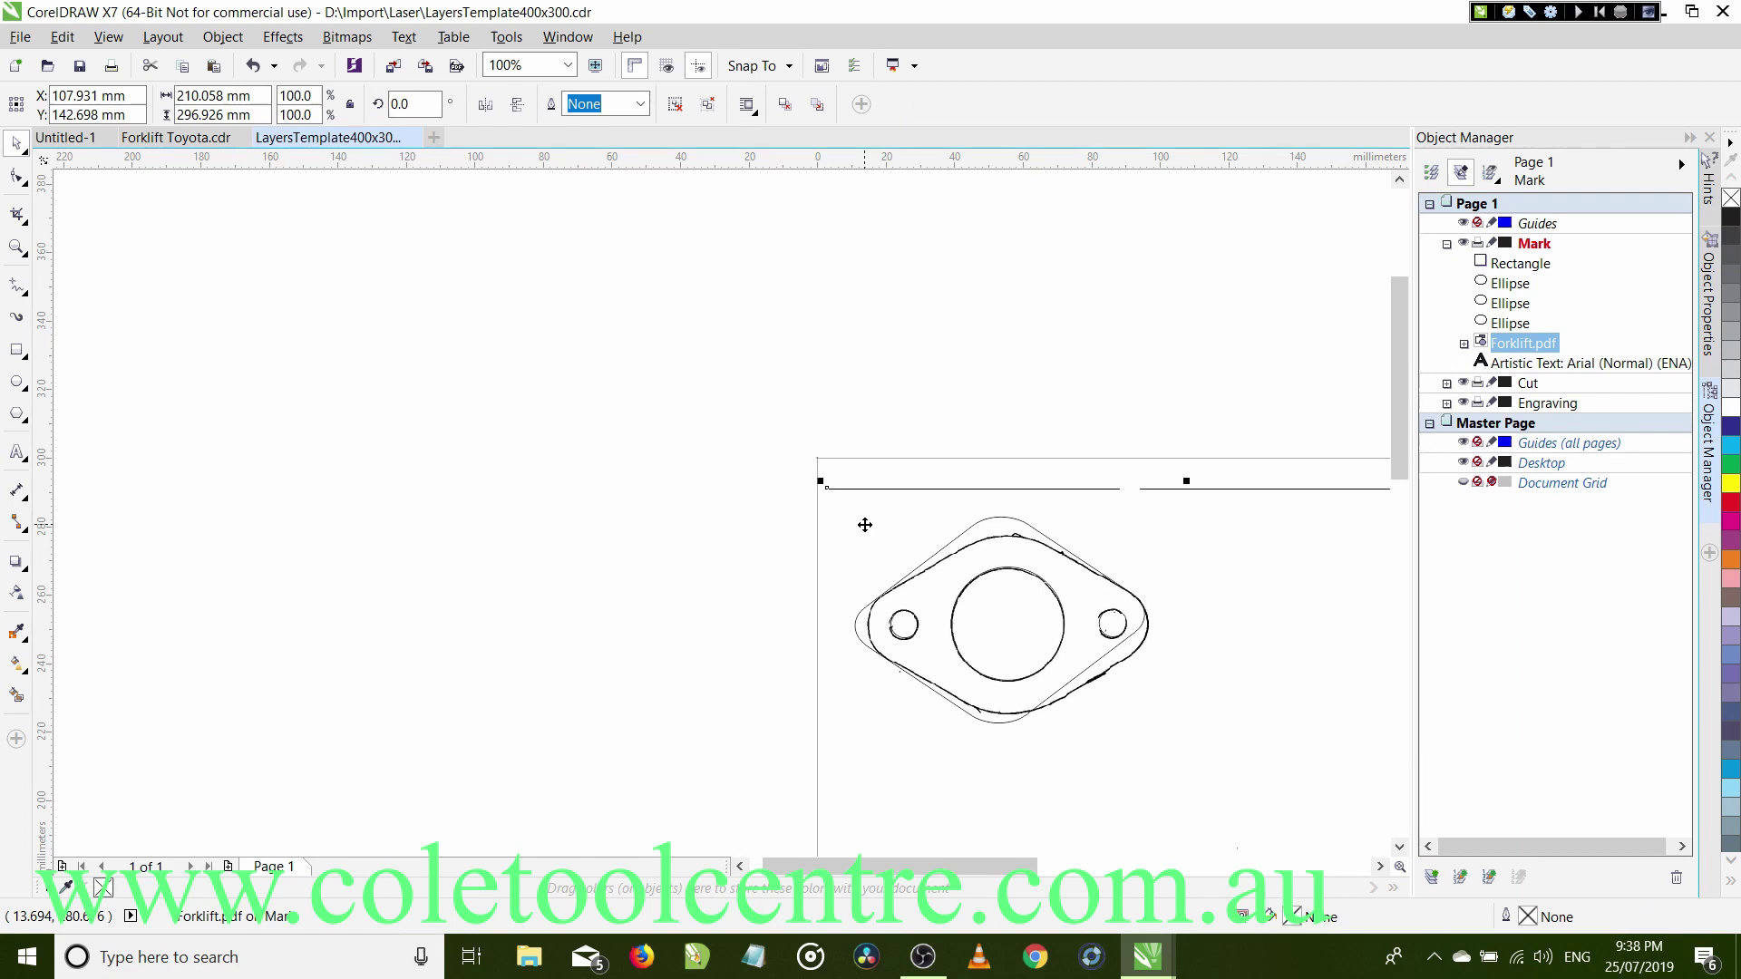
{"action": "key", "text": "Delete"}
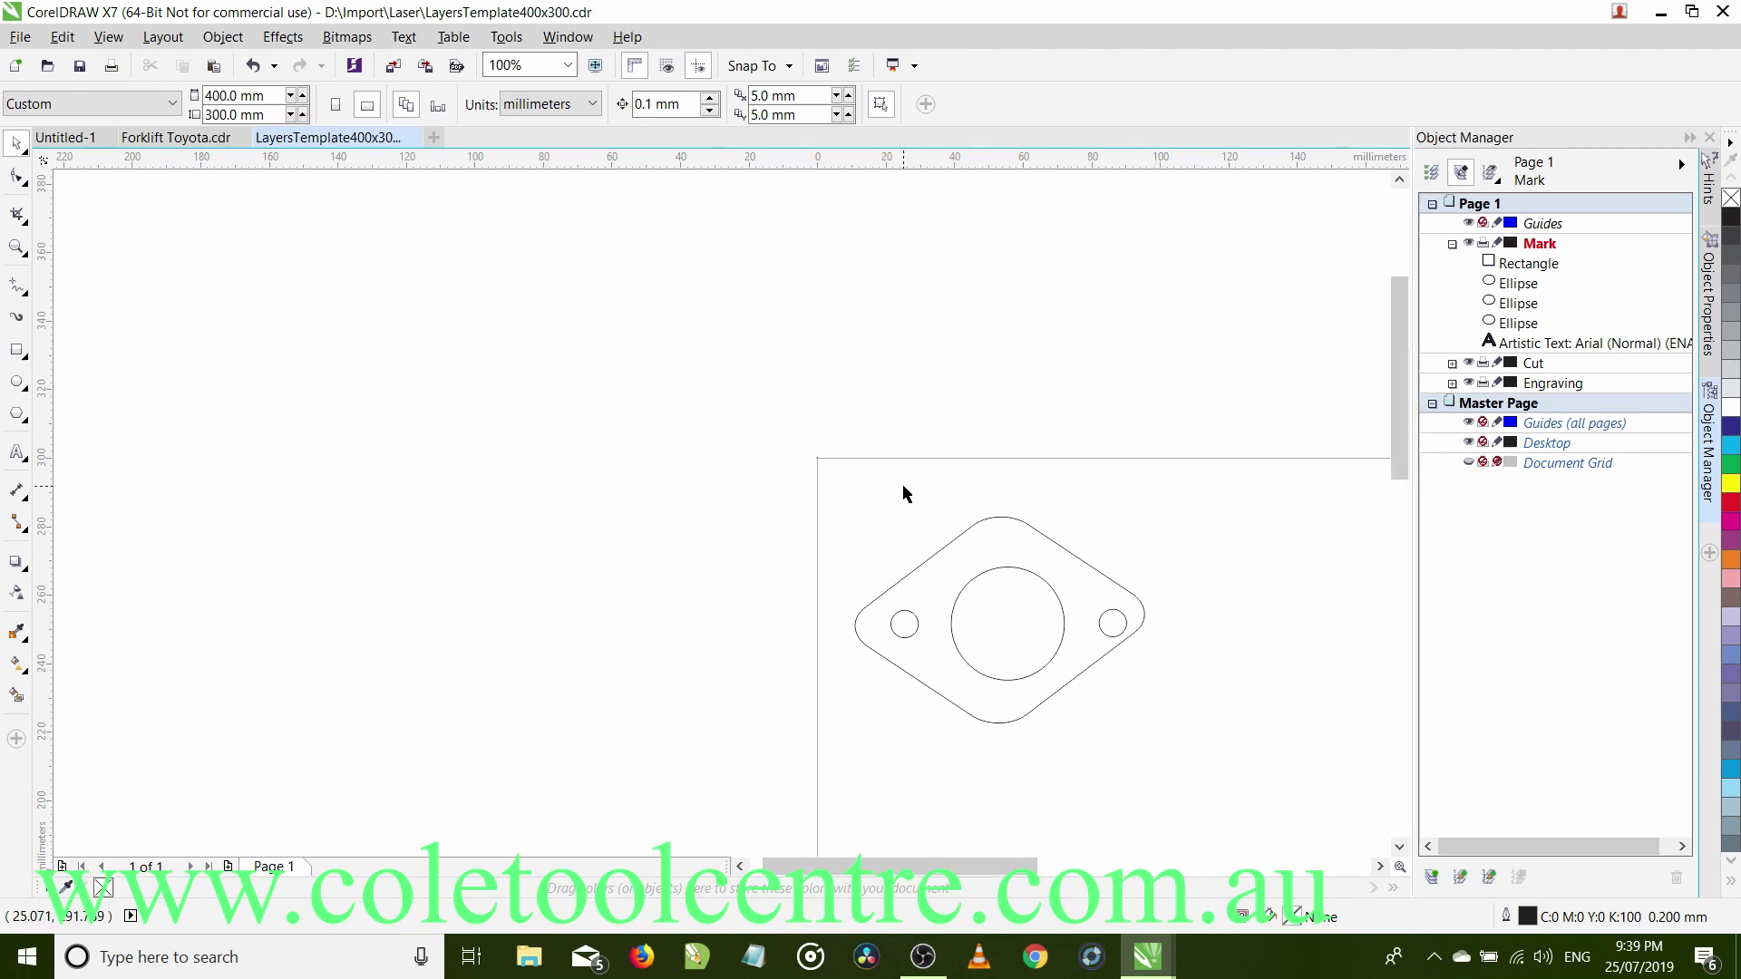
Group the diamond and three circles into one 4-object group and move it to the top-left corner.
{"action": "scroll", "coordinate": [984, 539], "scroll_direction": "up", "scroll_amount": 2}
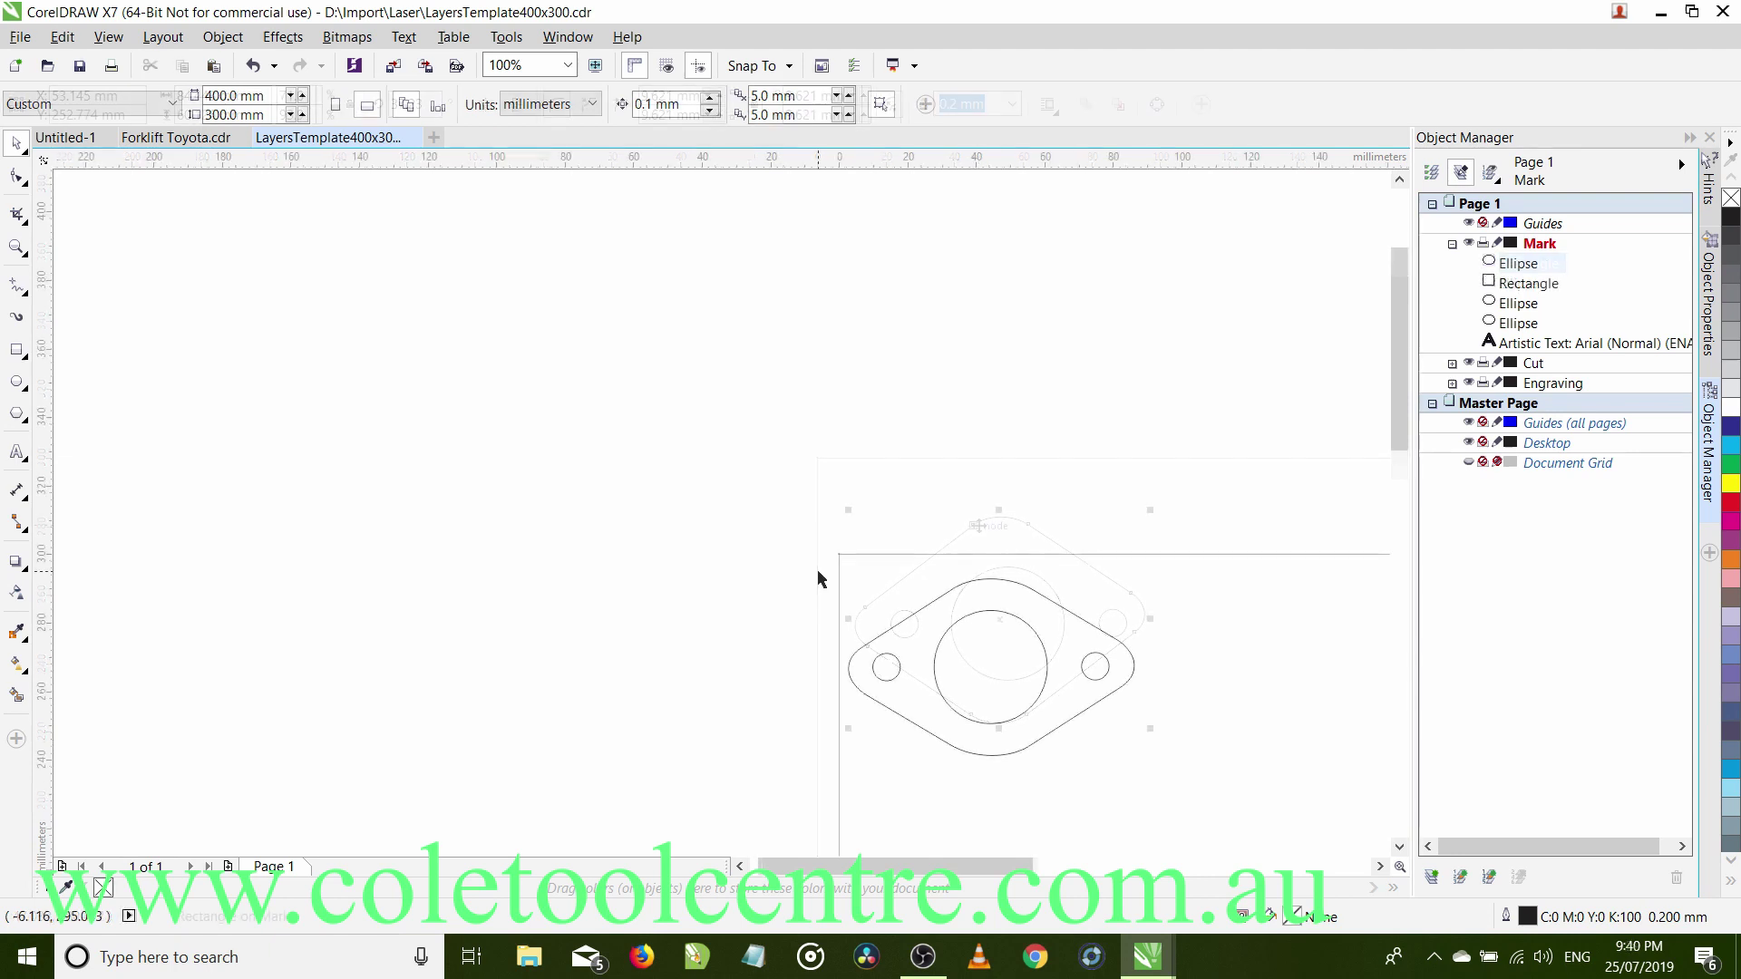
{"action": "left_click_drag", "start_coordinate": [817, 572], "coordinate": [1192, 771]}
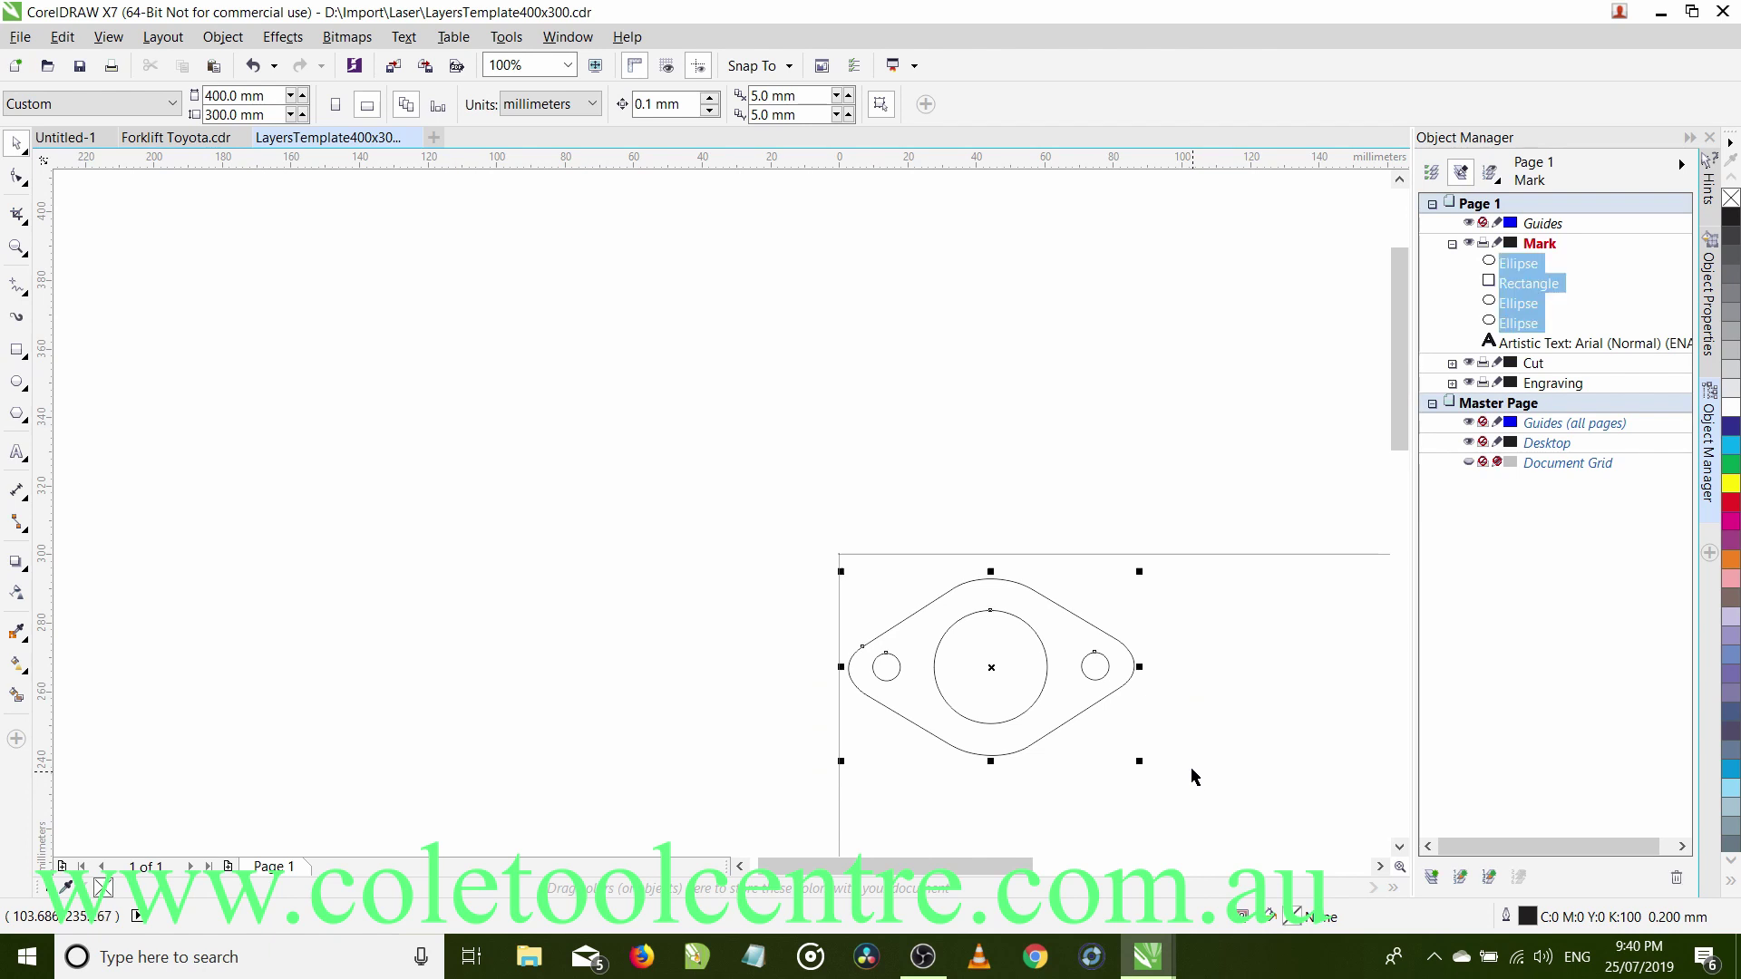
{"action": "left_click", "coordinate": [222, 37]}
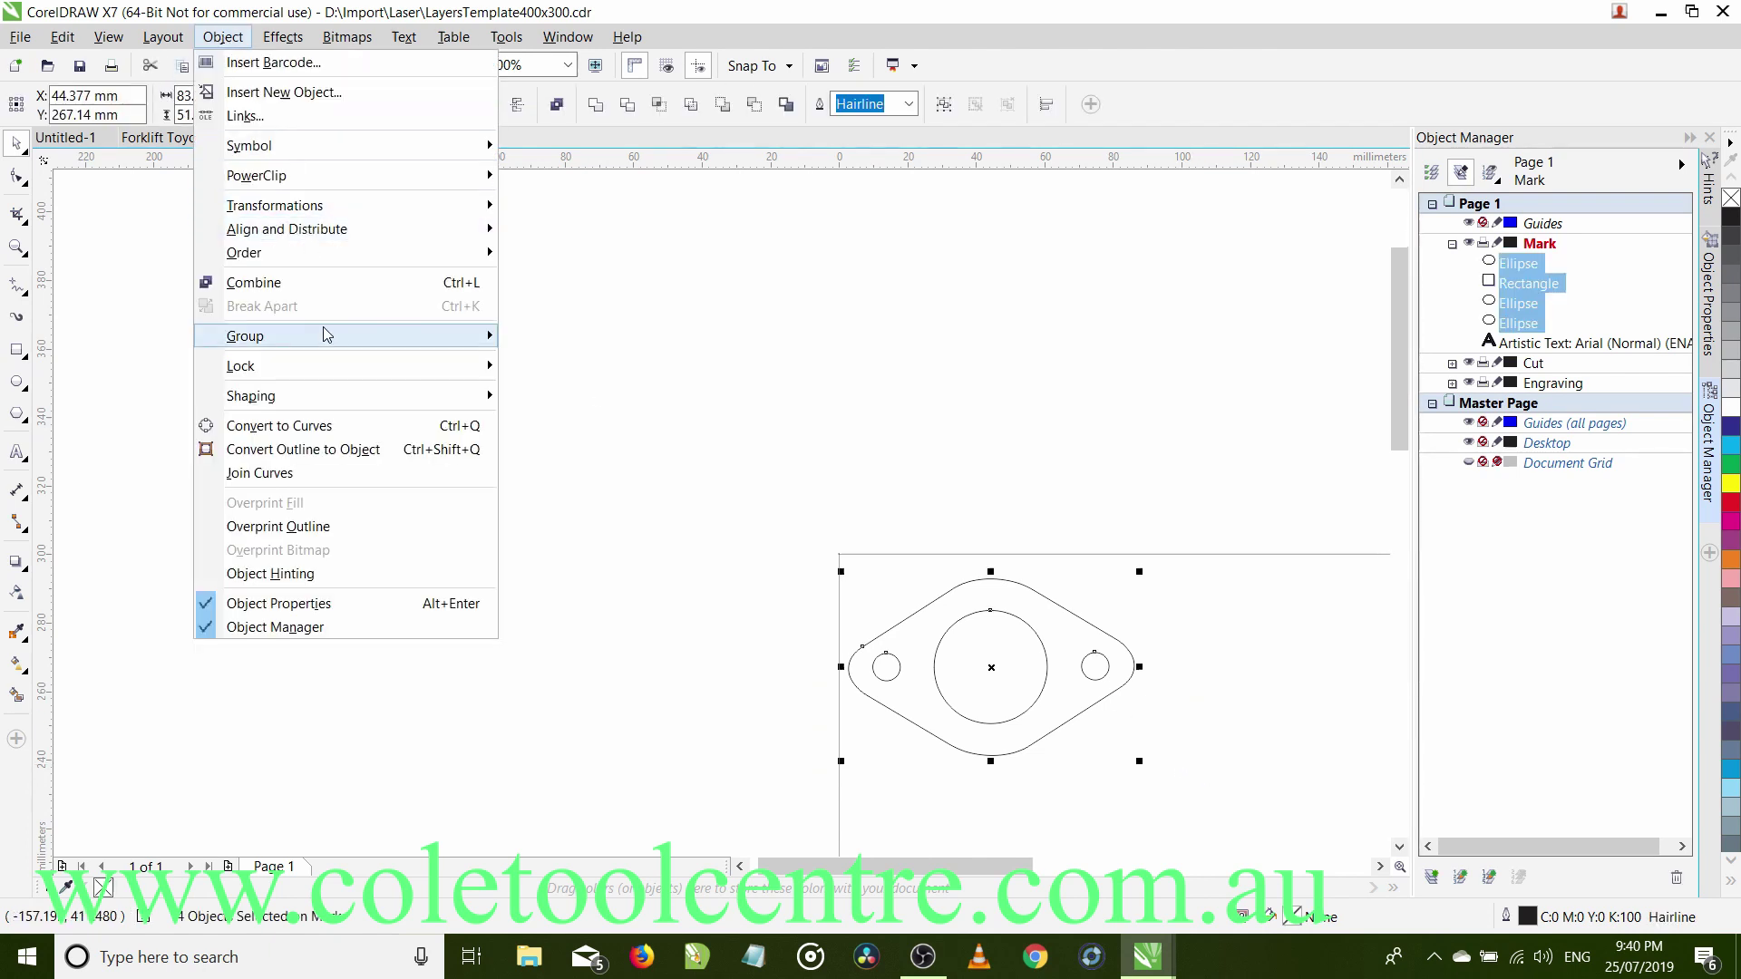
{"action": "mouse_move", "coordinate": [327, 336]}
{"action": "left_click", "coordinate": [549, 338]}
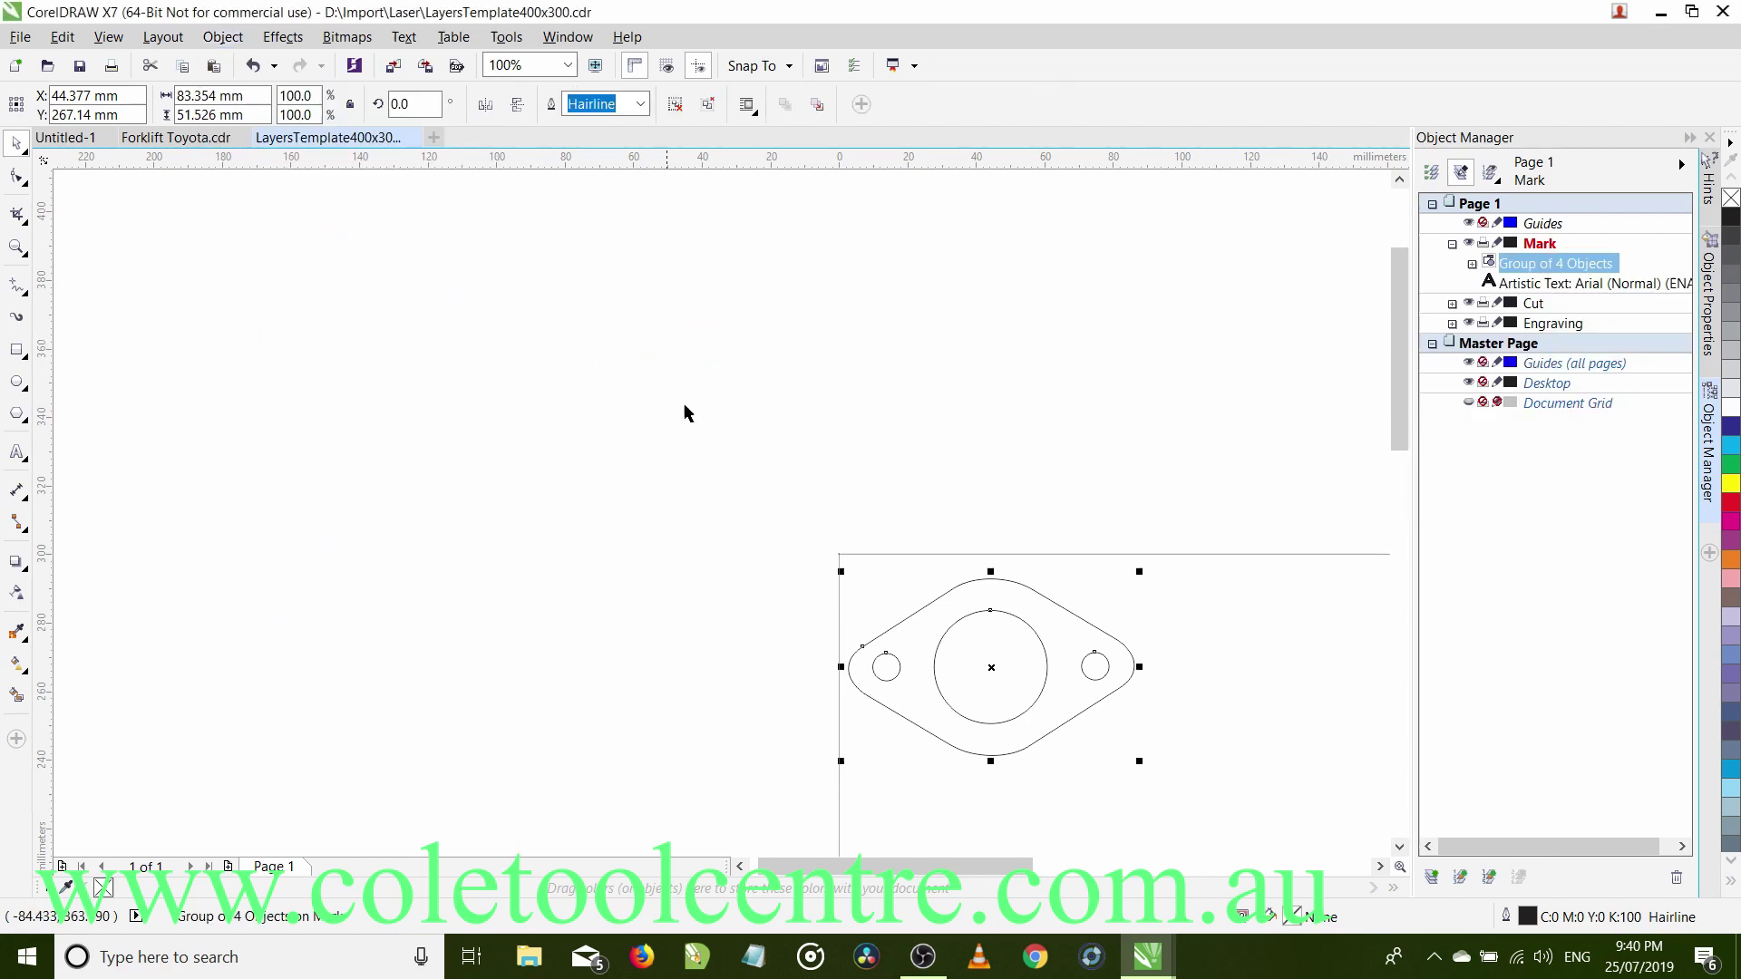
{"action": "left_click", "coordinate": [832, 610]}
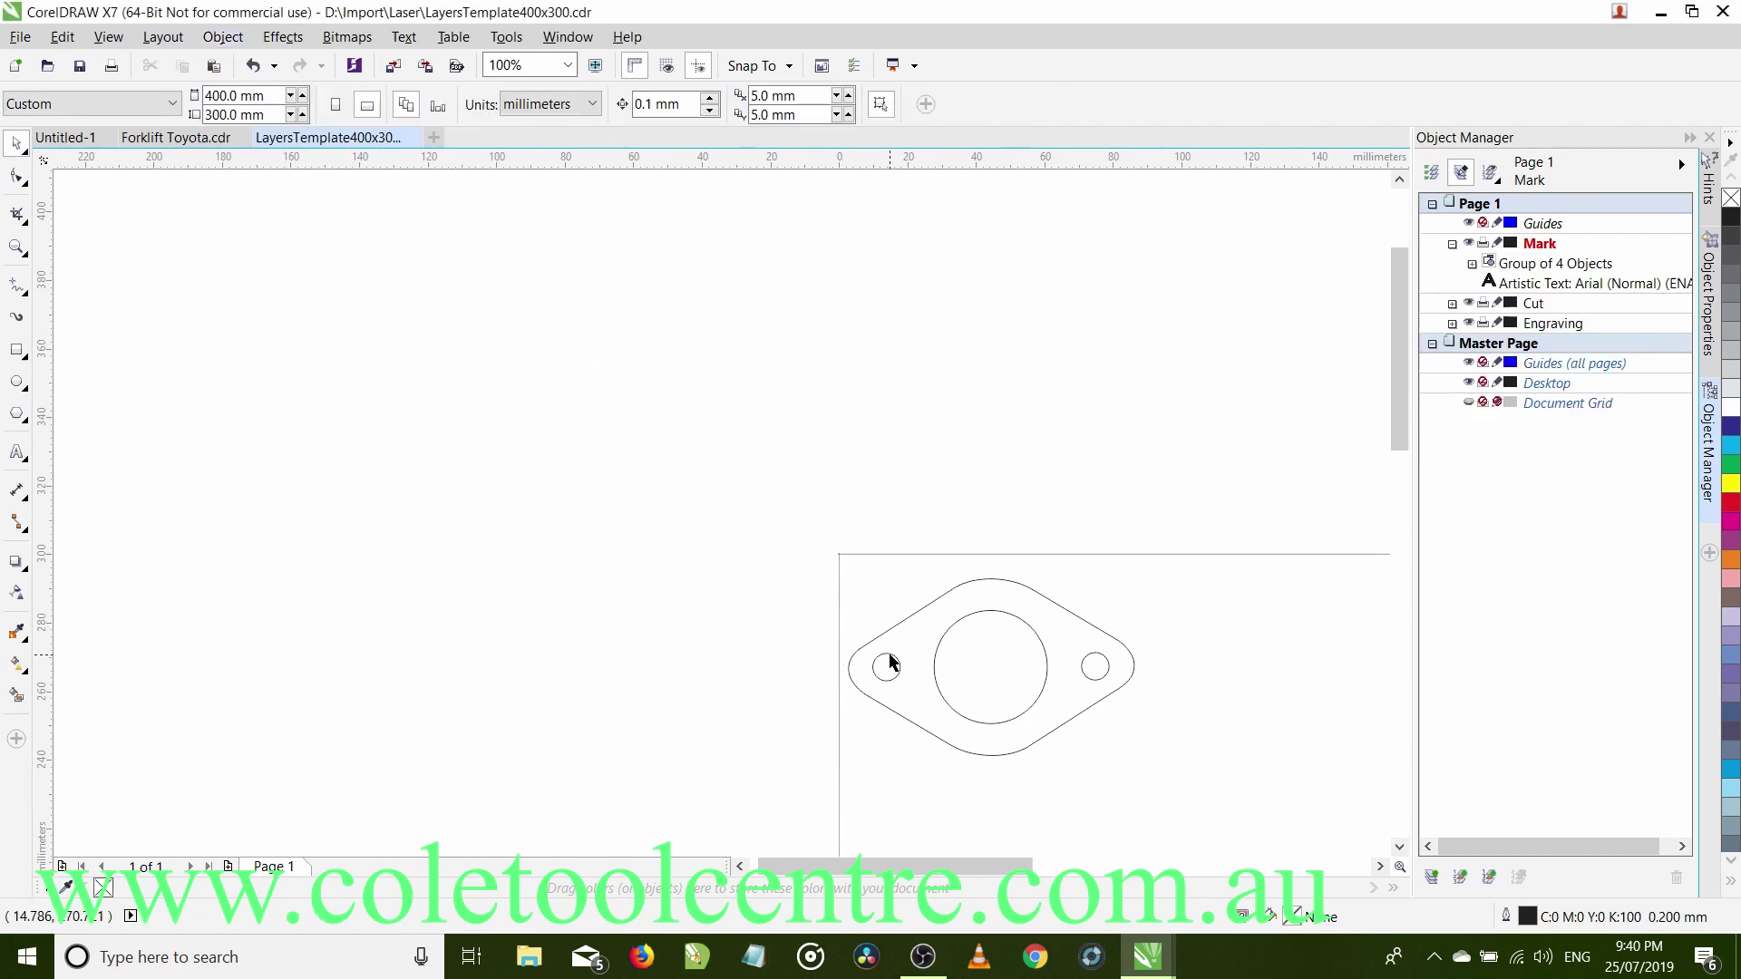
{"action": "left_click", "coordinate": [1074, 616]}
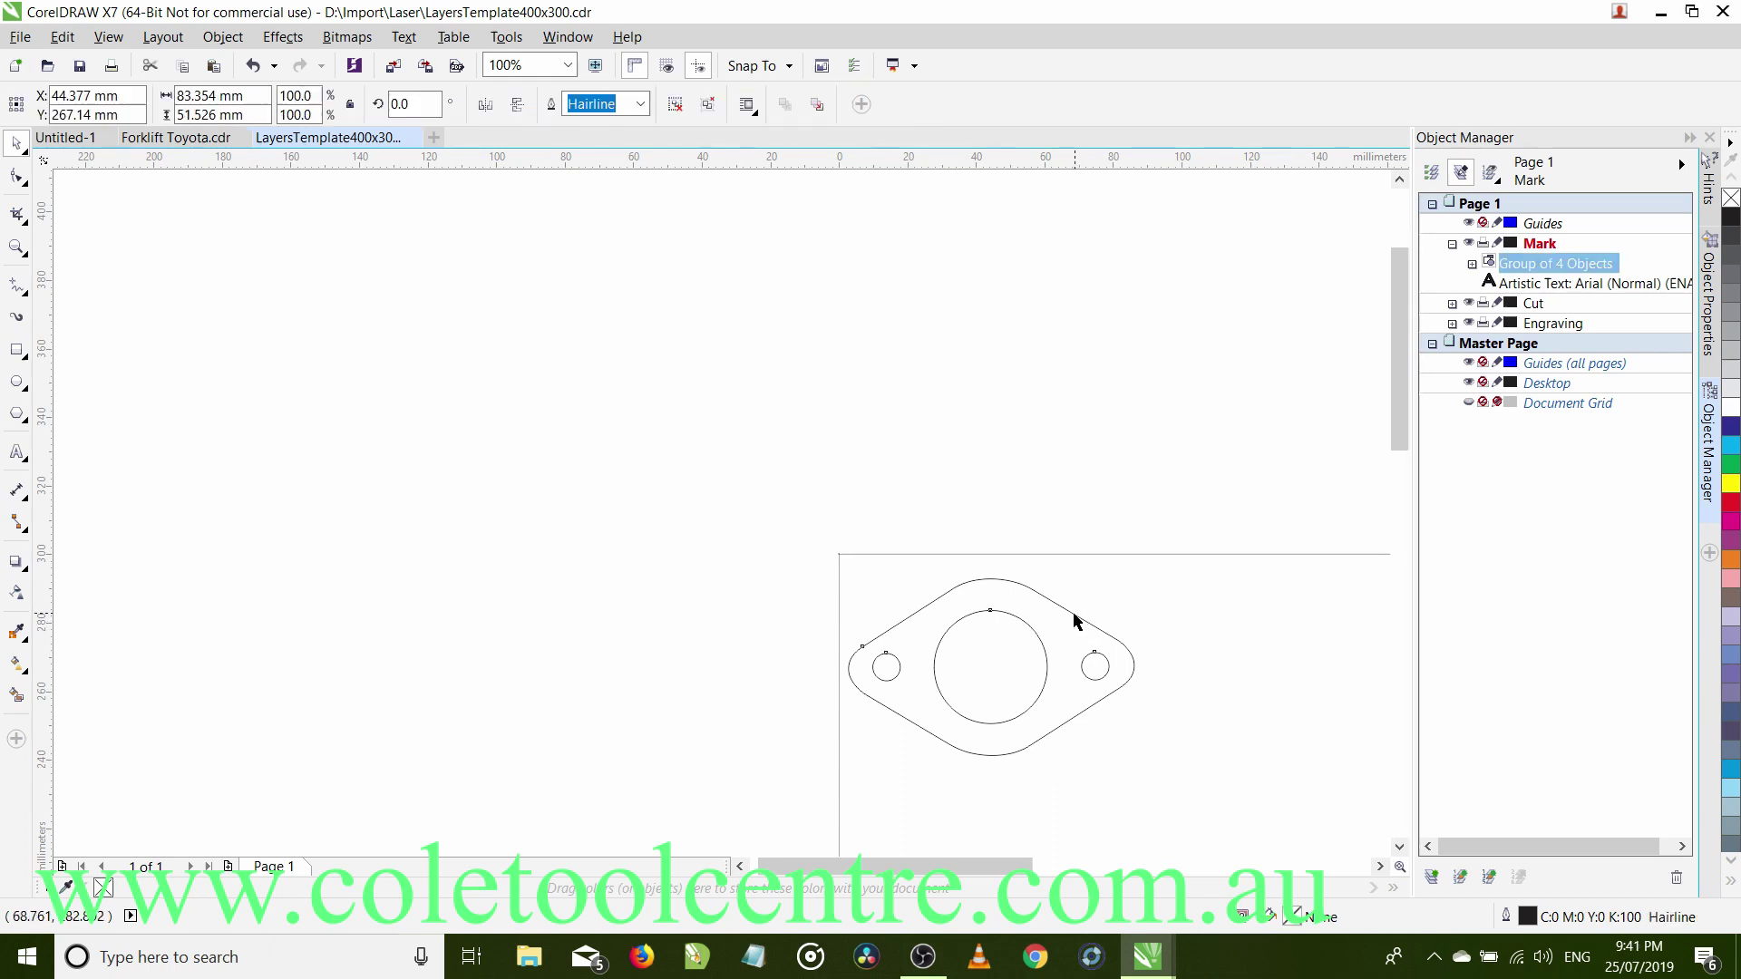
{"action": "mouse_move", "coordinate": [1073, 622]}
{"action": "left_mouse_down"}
{"action": "mouse_move", "coordinate": [991, 622]}
{"action": "mouse_move", "coordinate": [1104, 614]}
{"action": "mouse_move", "coordinate": [858, 577]}
{"action": "mouse_move", "coordinate": [1078, 604]}
{"action": "left_mouse_up"}
Draw a new Hairline circle sized 41.2 × 41.2 mm below the diamond gasket.
{"action": "scroll", "coordinate": [767, 639], "scroll_direction": "down", "scroll_amount": 2}
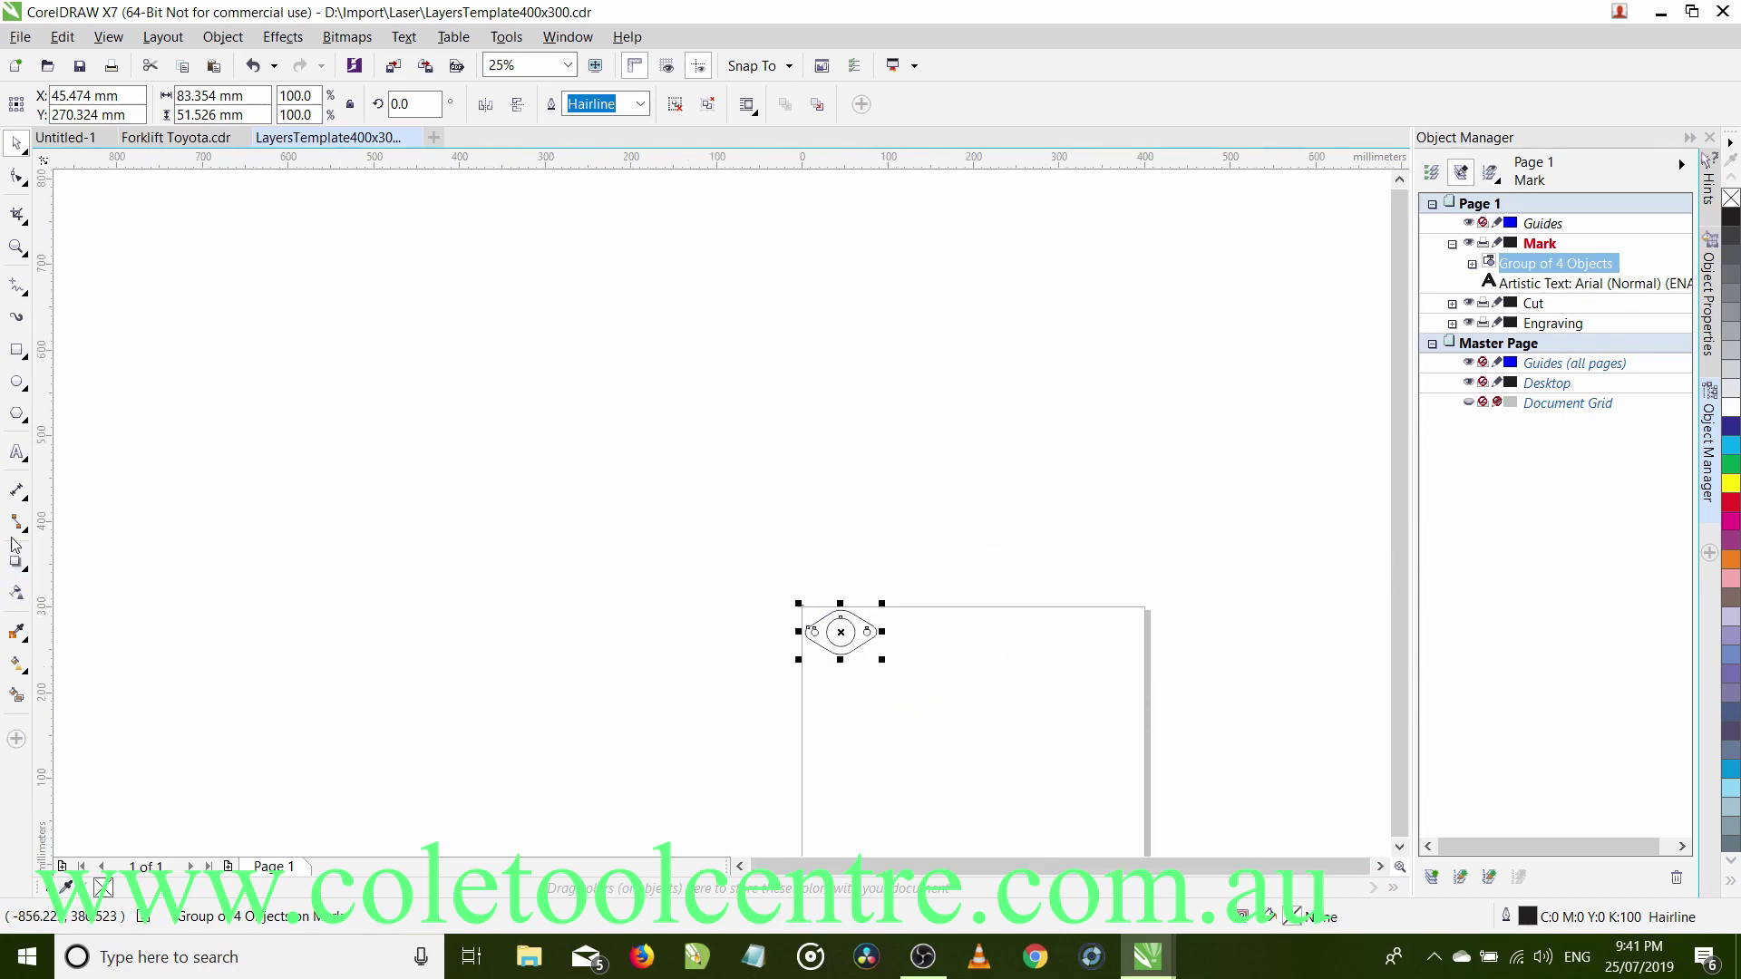
{"action": "left_click", "coordinate": [17, 381]}
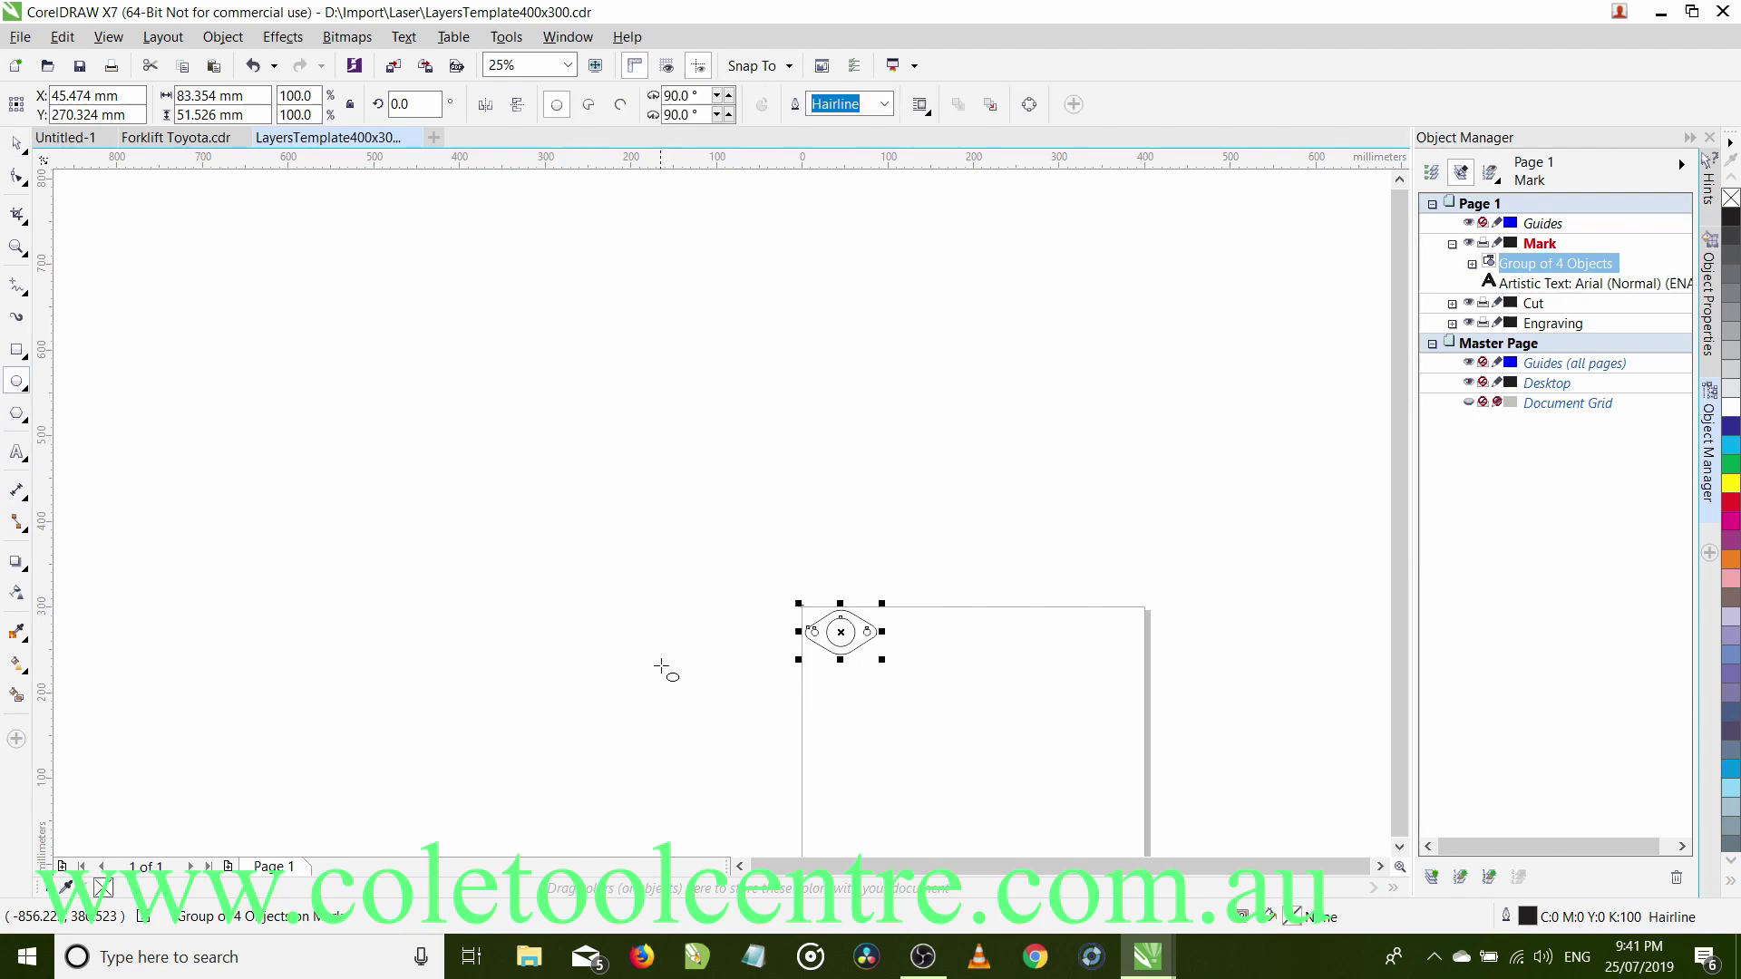
{"action": "left_click_drag", "start_coordinate": [926, 671], "coordinate": [1001, 752]}
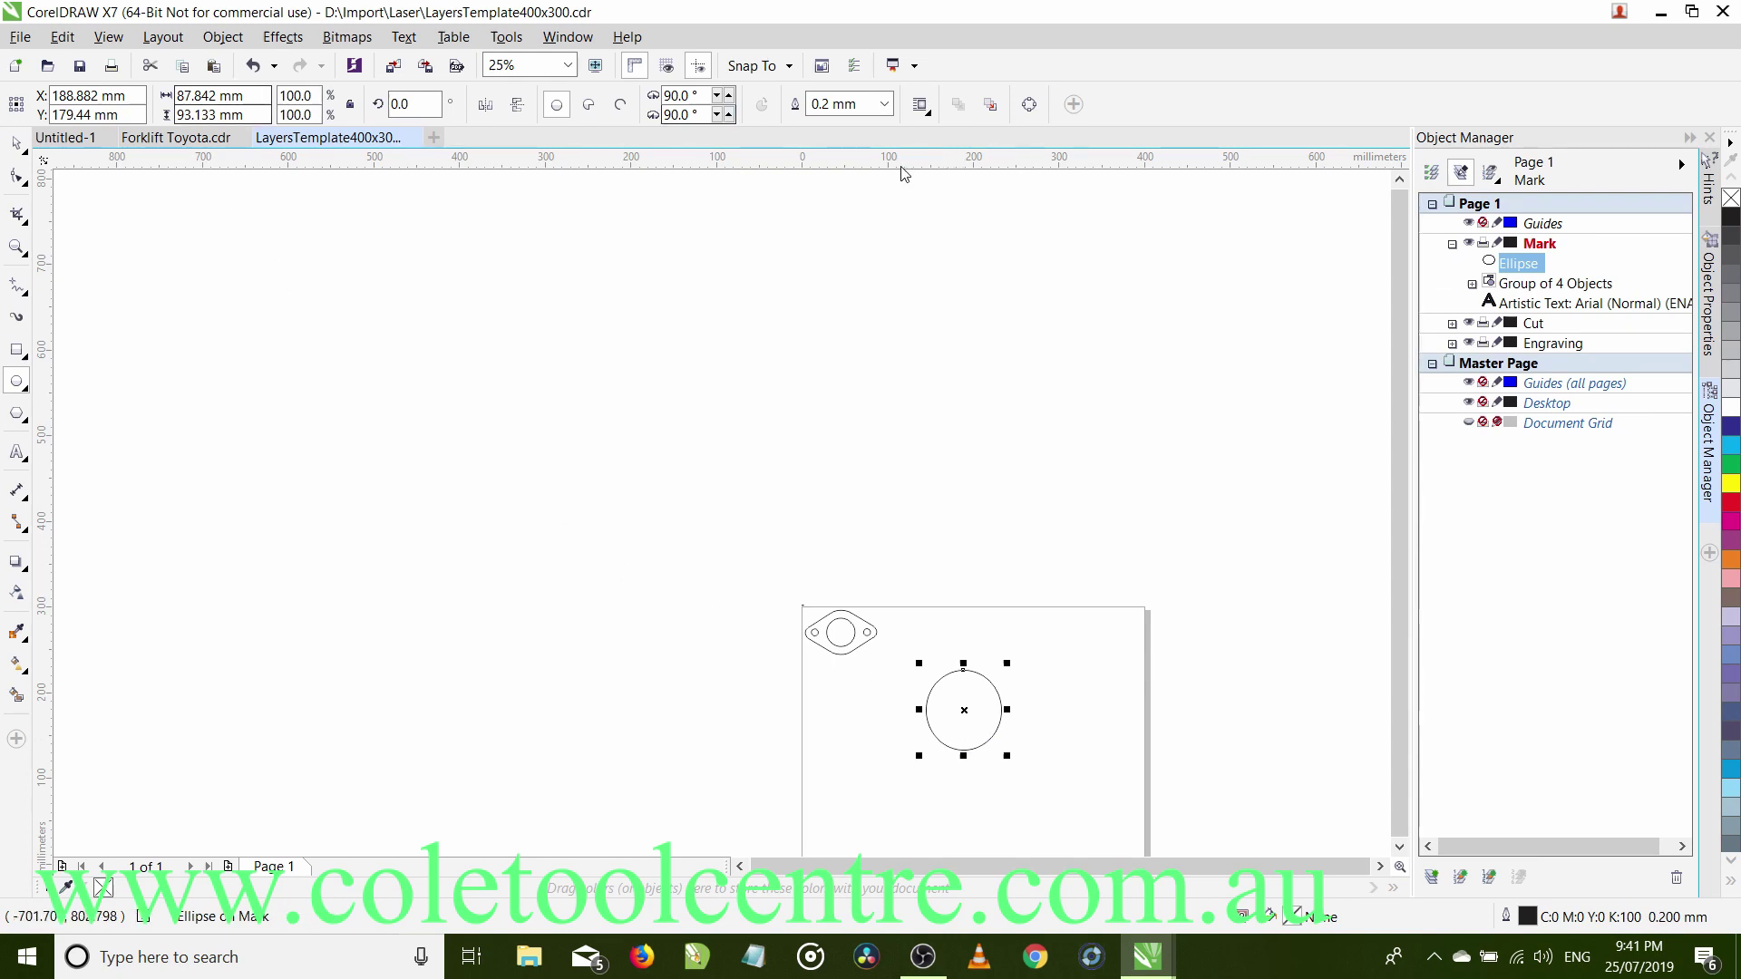
{"action": "left_click", "coordinate": [885, 104]}
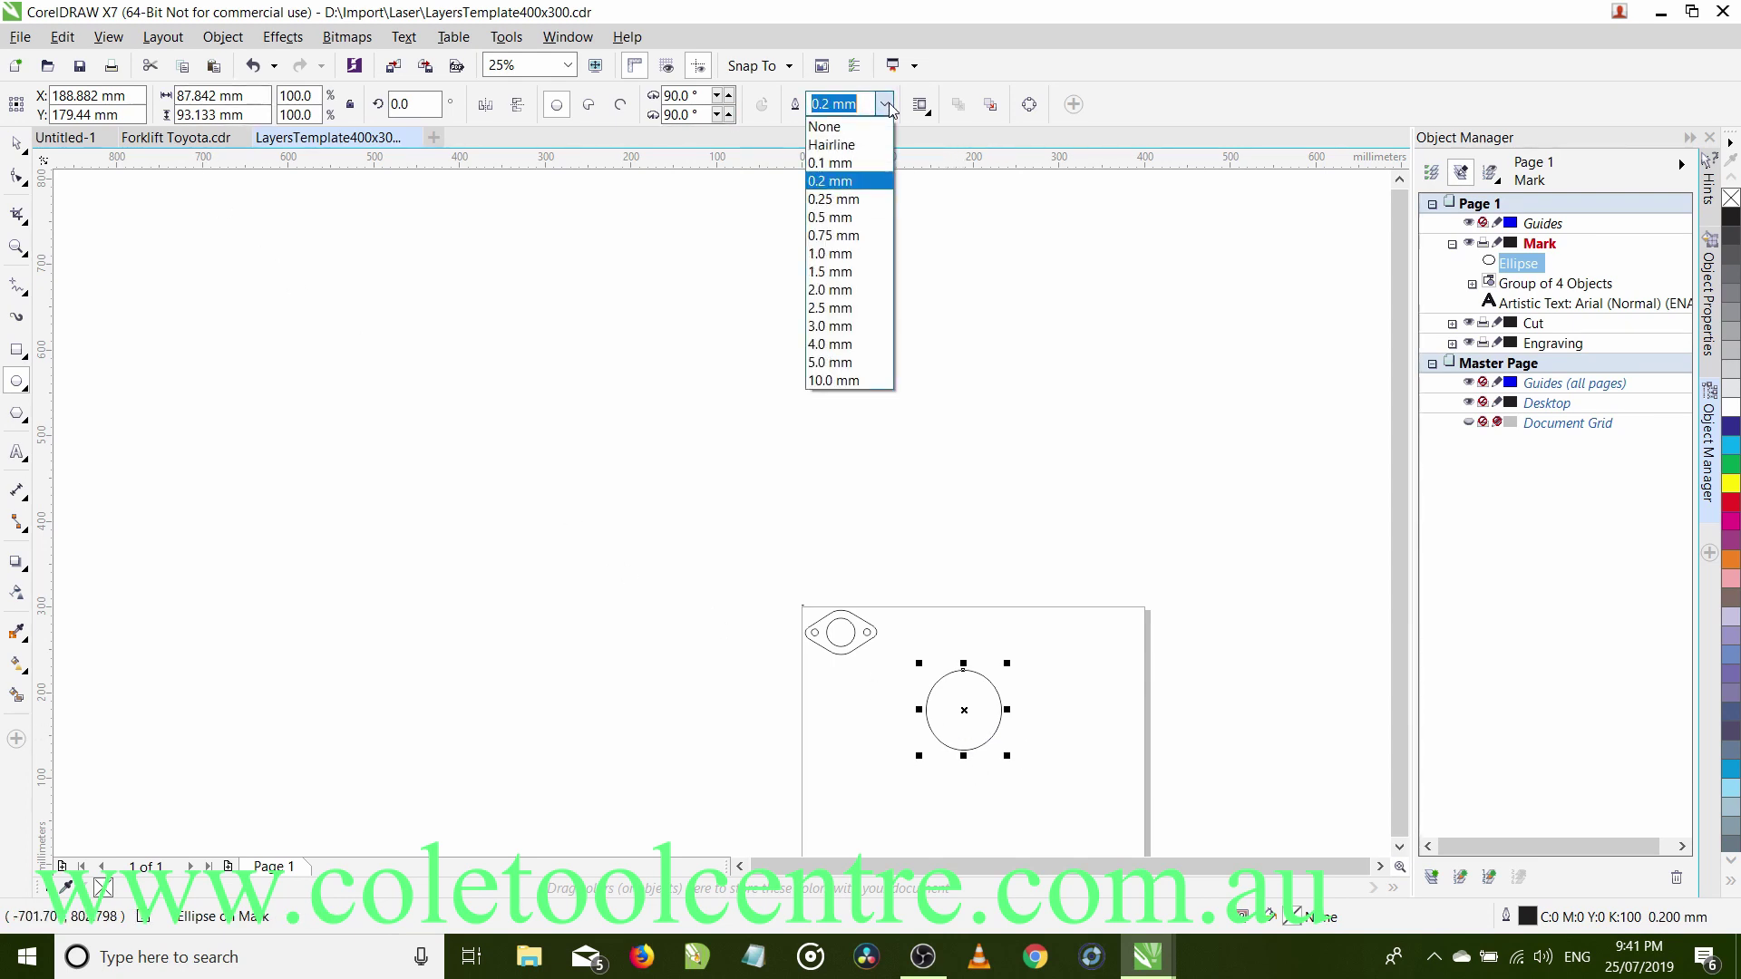
{"action": "left_click", "coordinate": [860, 150]}
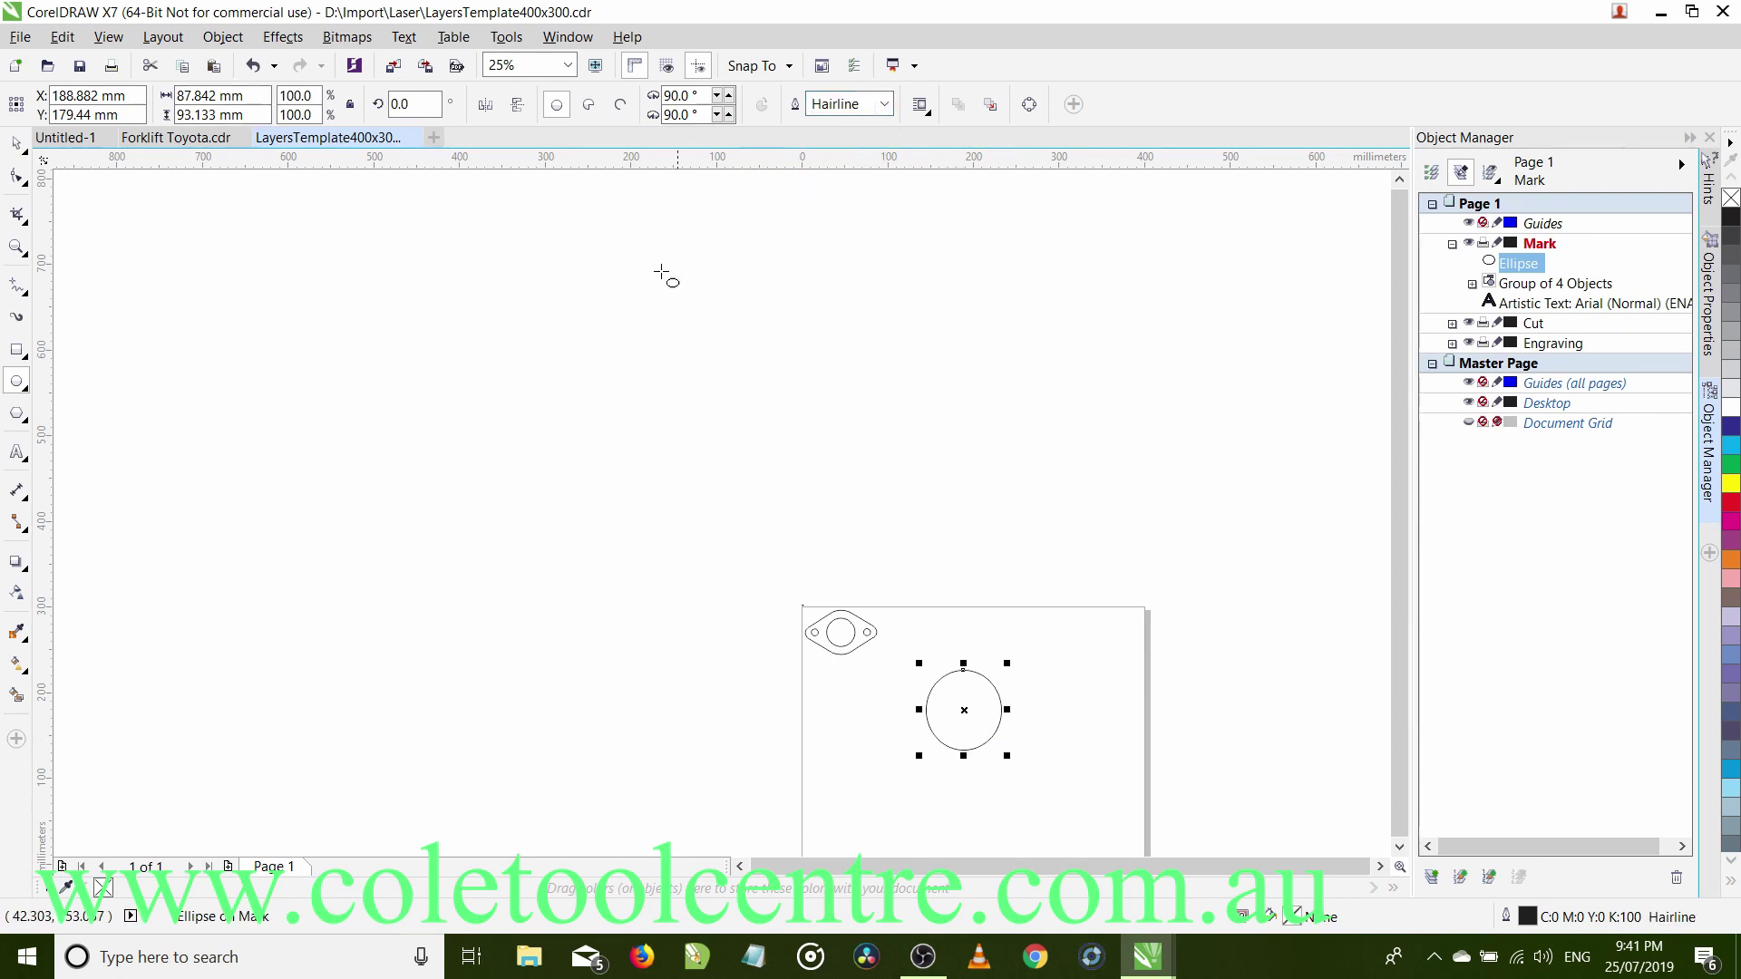
{"action": "left_click", "coordinate": [247, 96]}
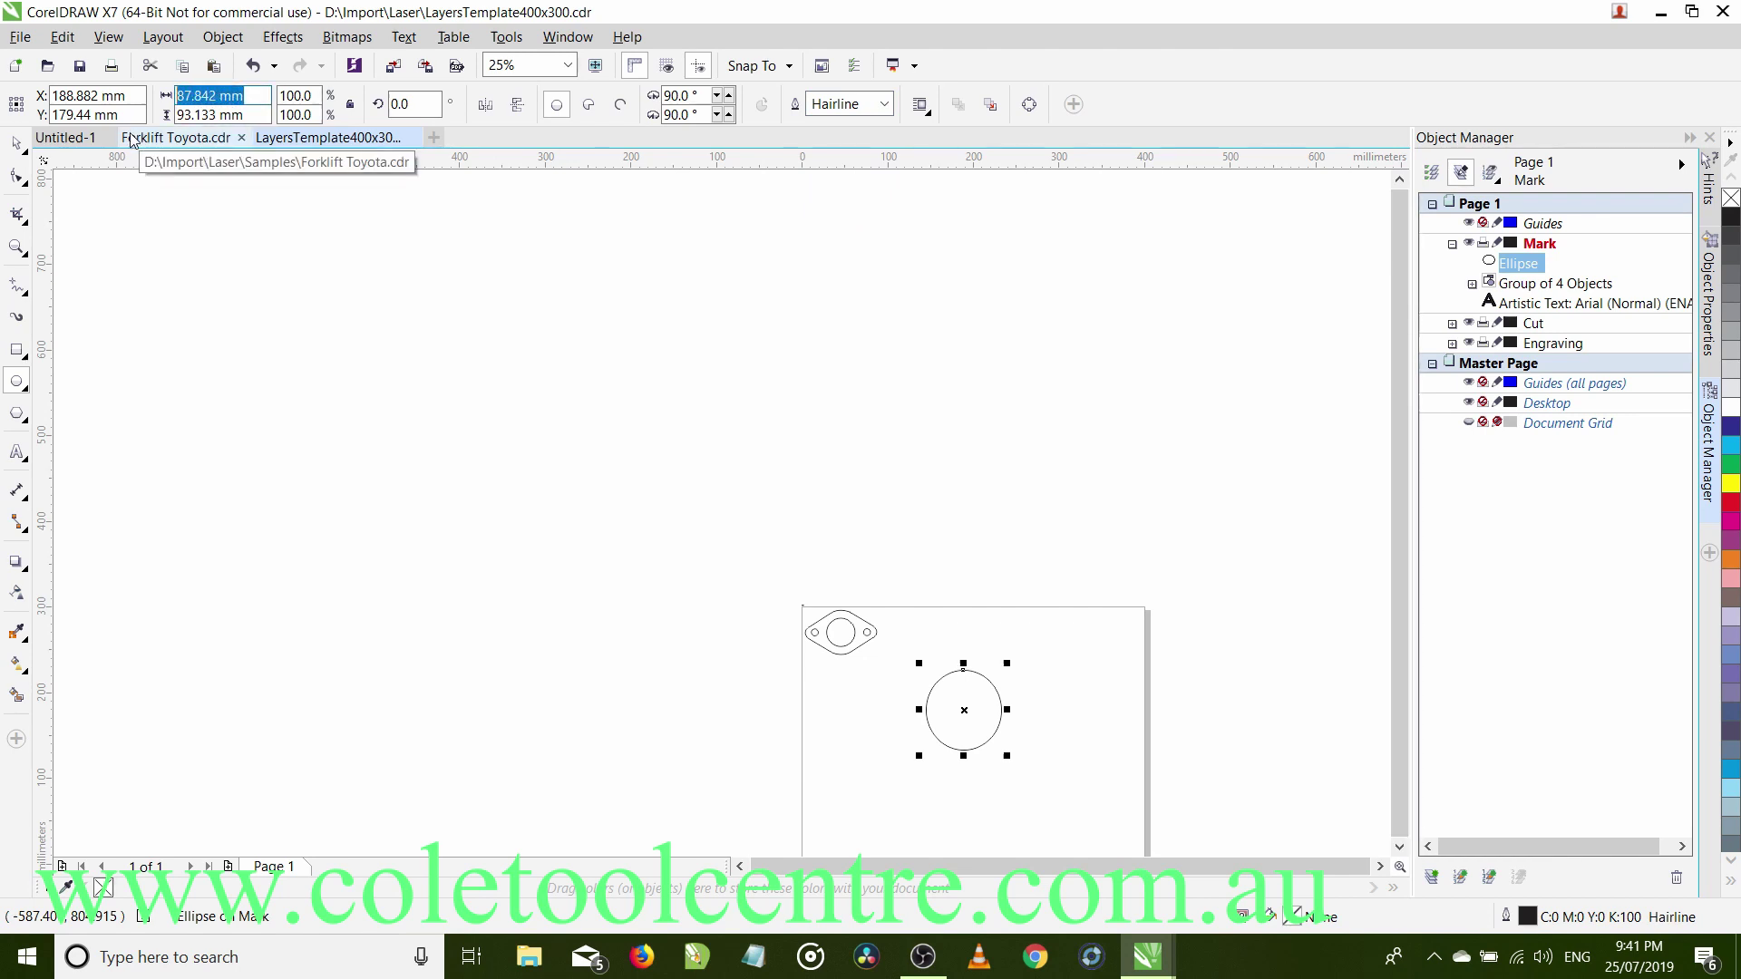
{"action": "type", "text": "41.2"}
{"action": "key", "text": "Tab"}
{"action": "type", "text": "41"}
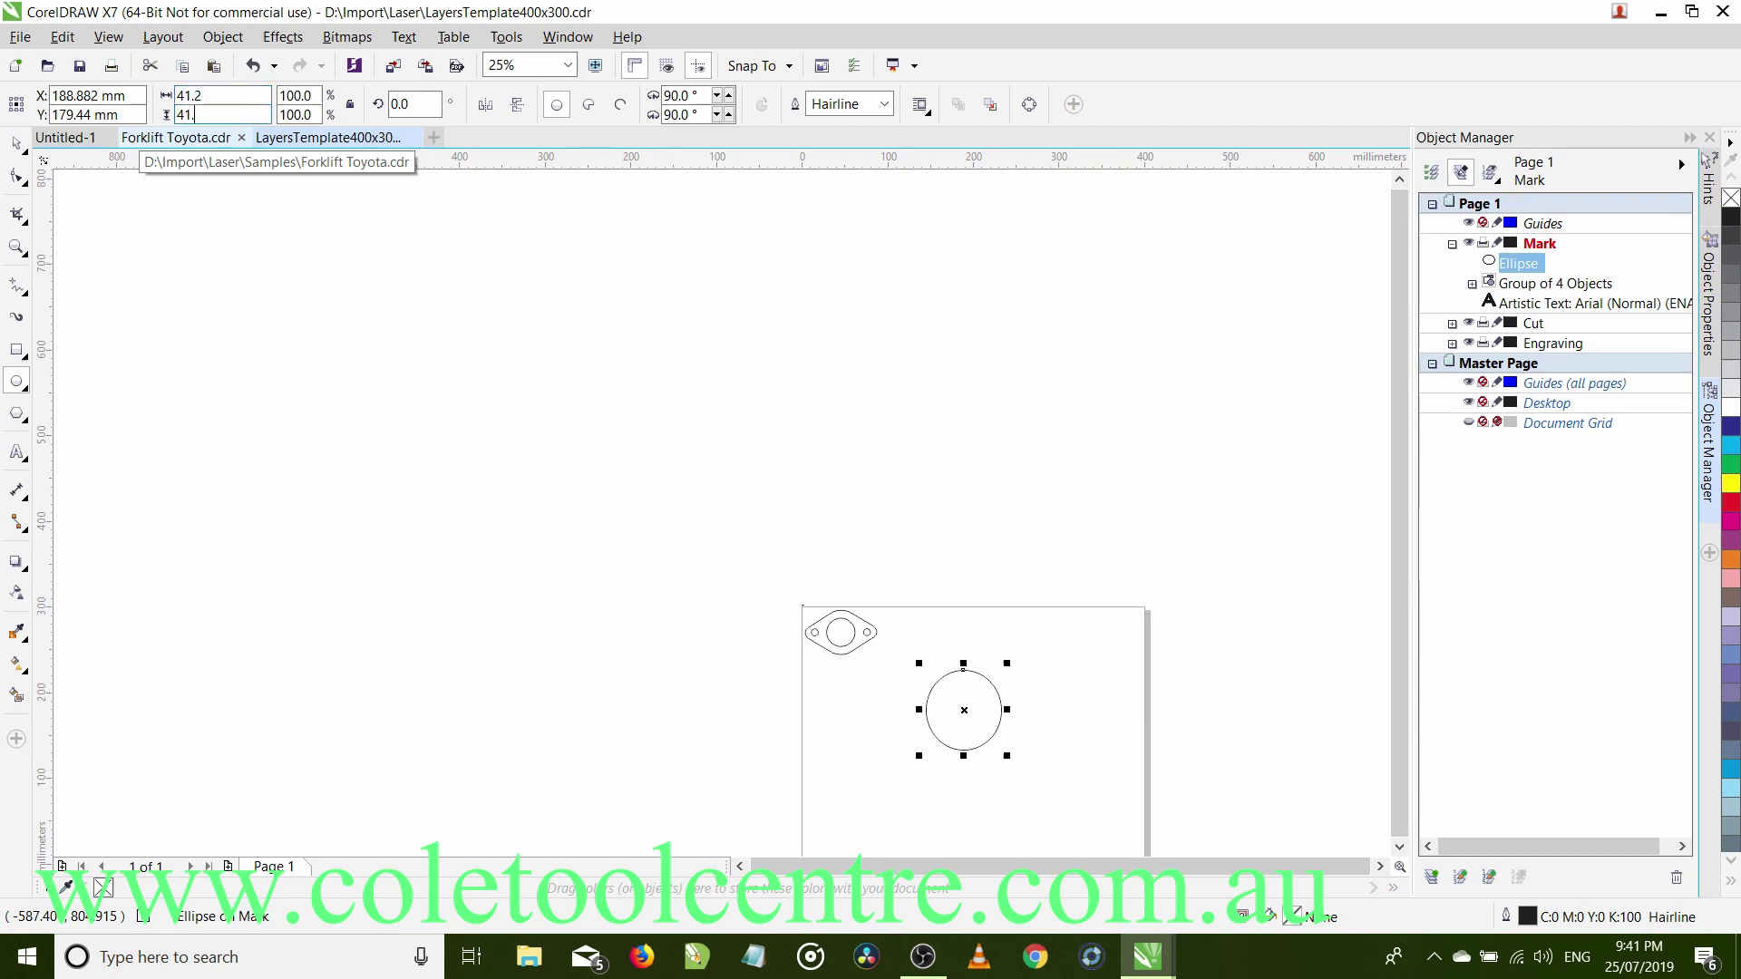
{"action": "key", "text": "Return"}
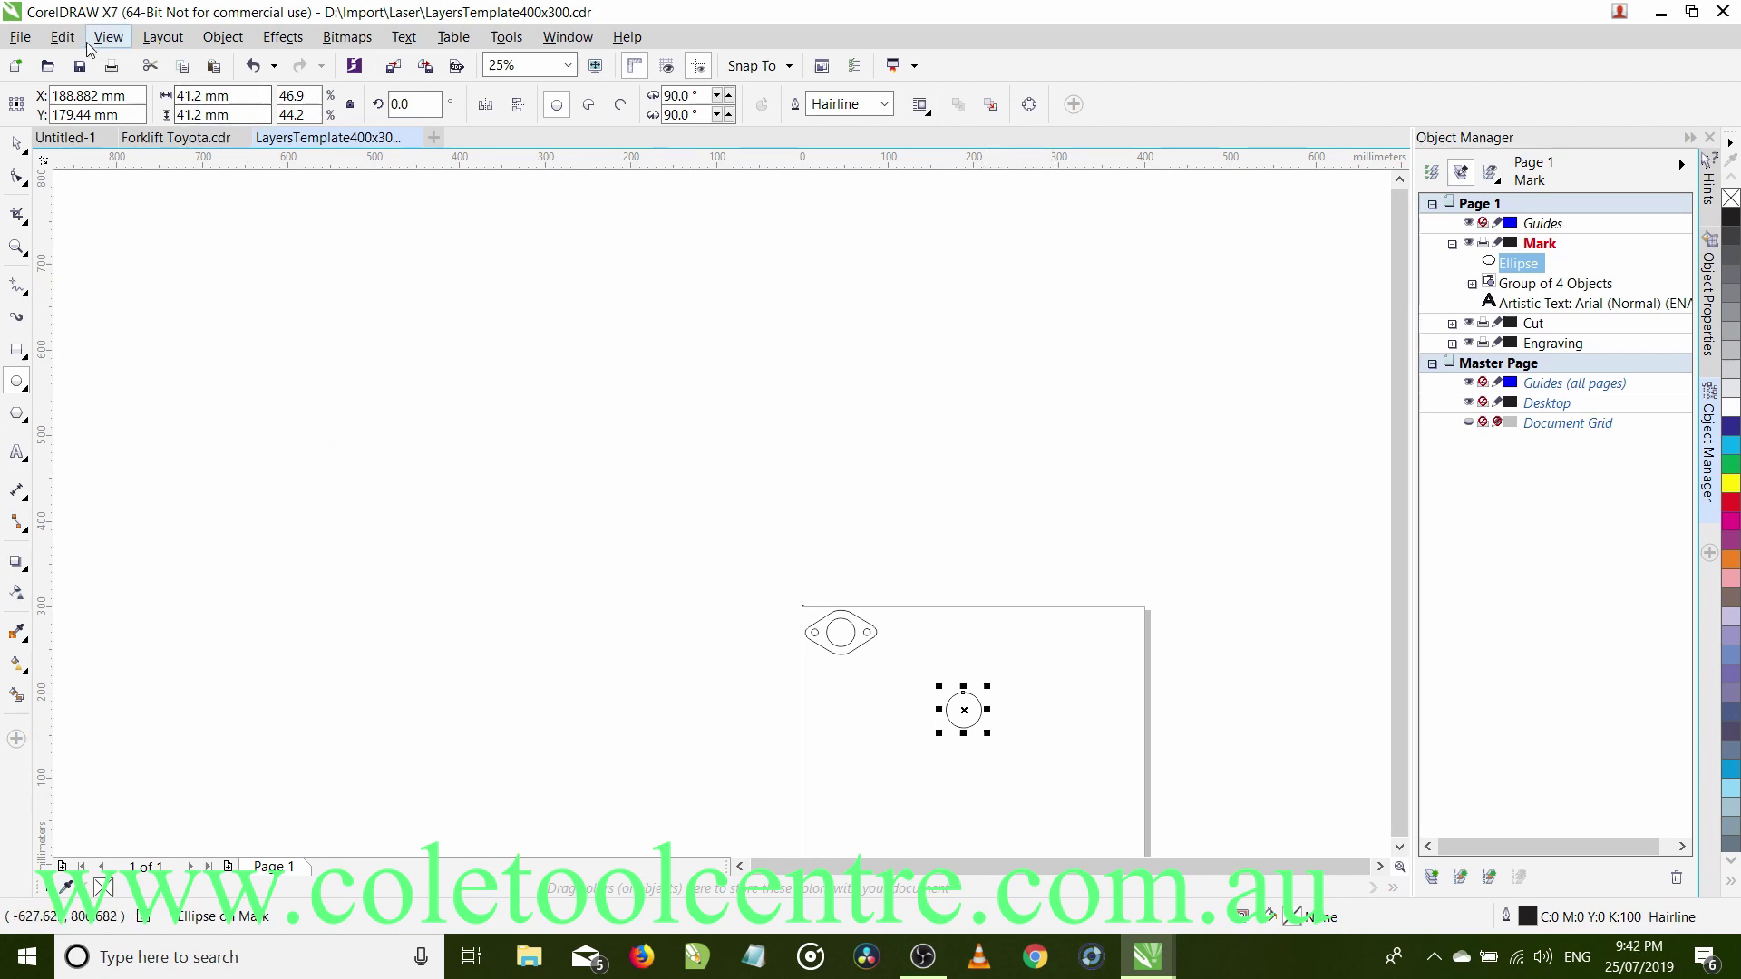
Copy and paste the 41.2 mm circle in place and resize the copy to 53.5 mm.
{"action": "left_click", "coordinate": [58, 37]}
{"action": "left_click", "coordinate": [94, 187]}
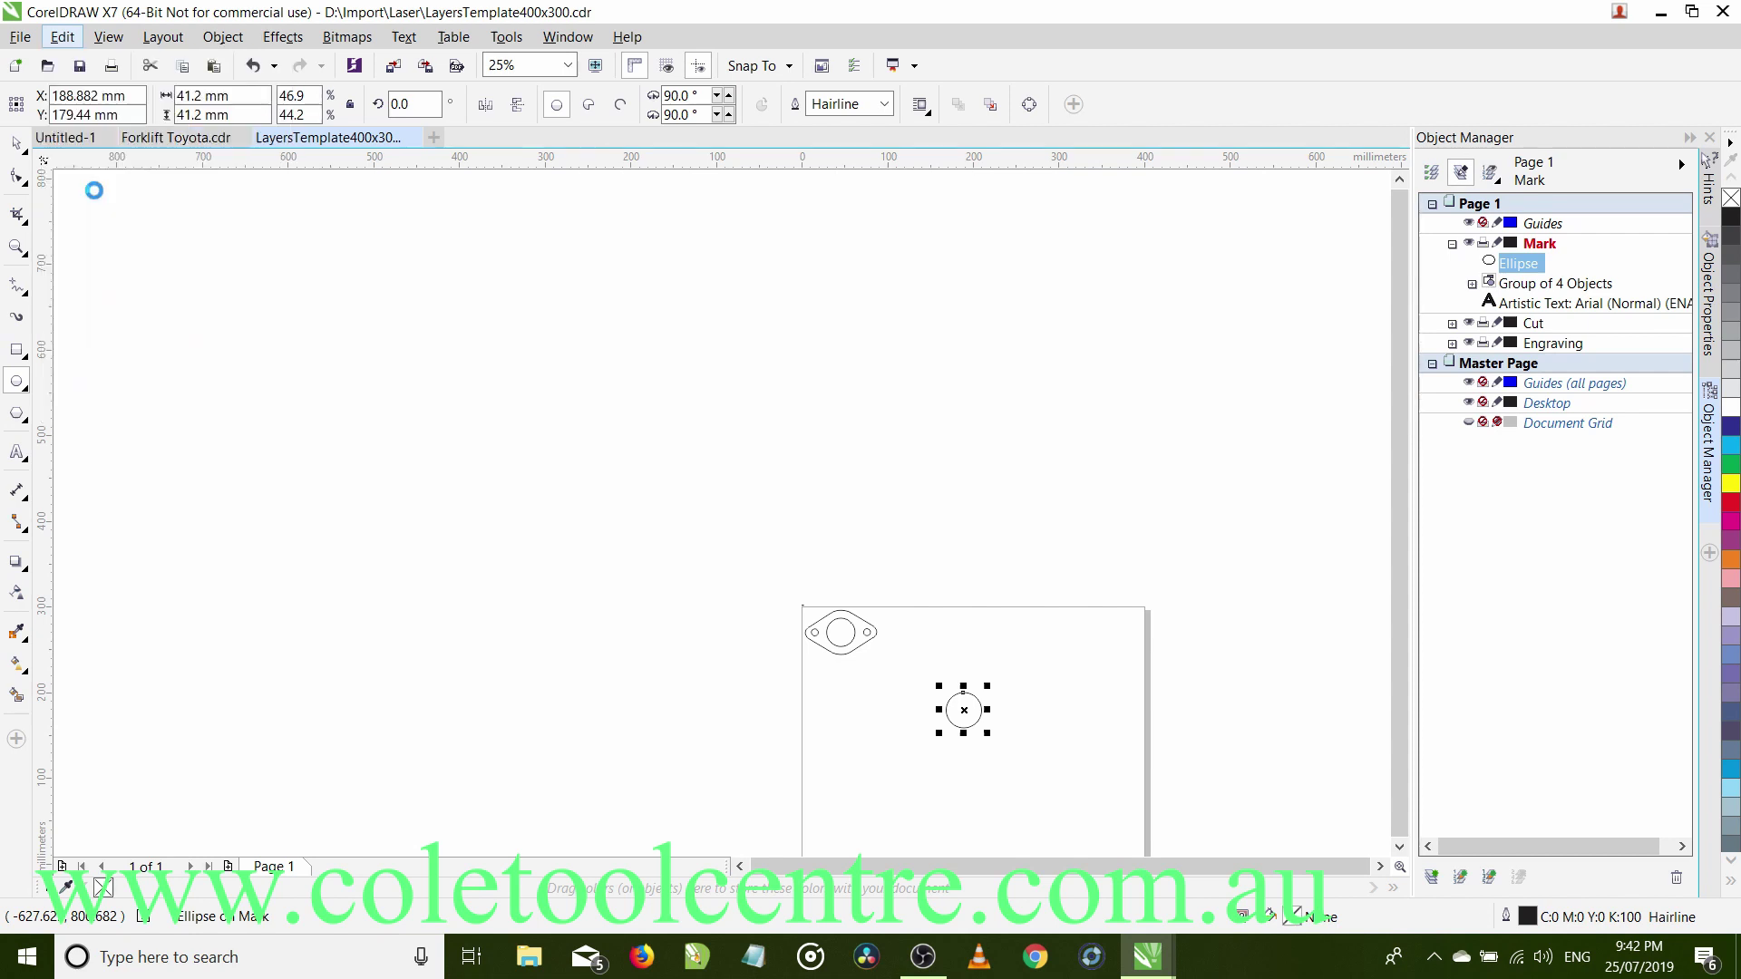
{"action": "left_click", "coordinate": [62, 38]}
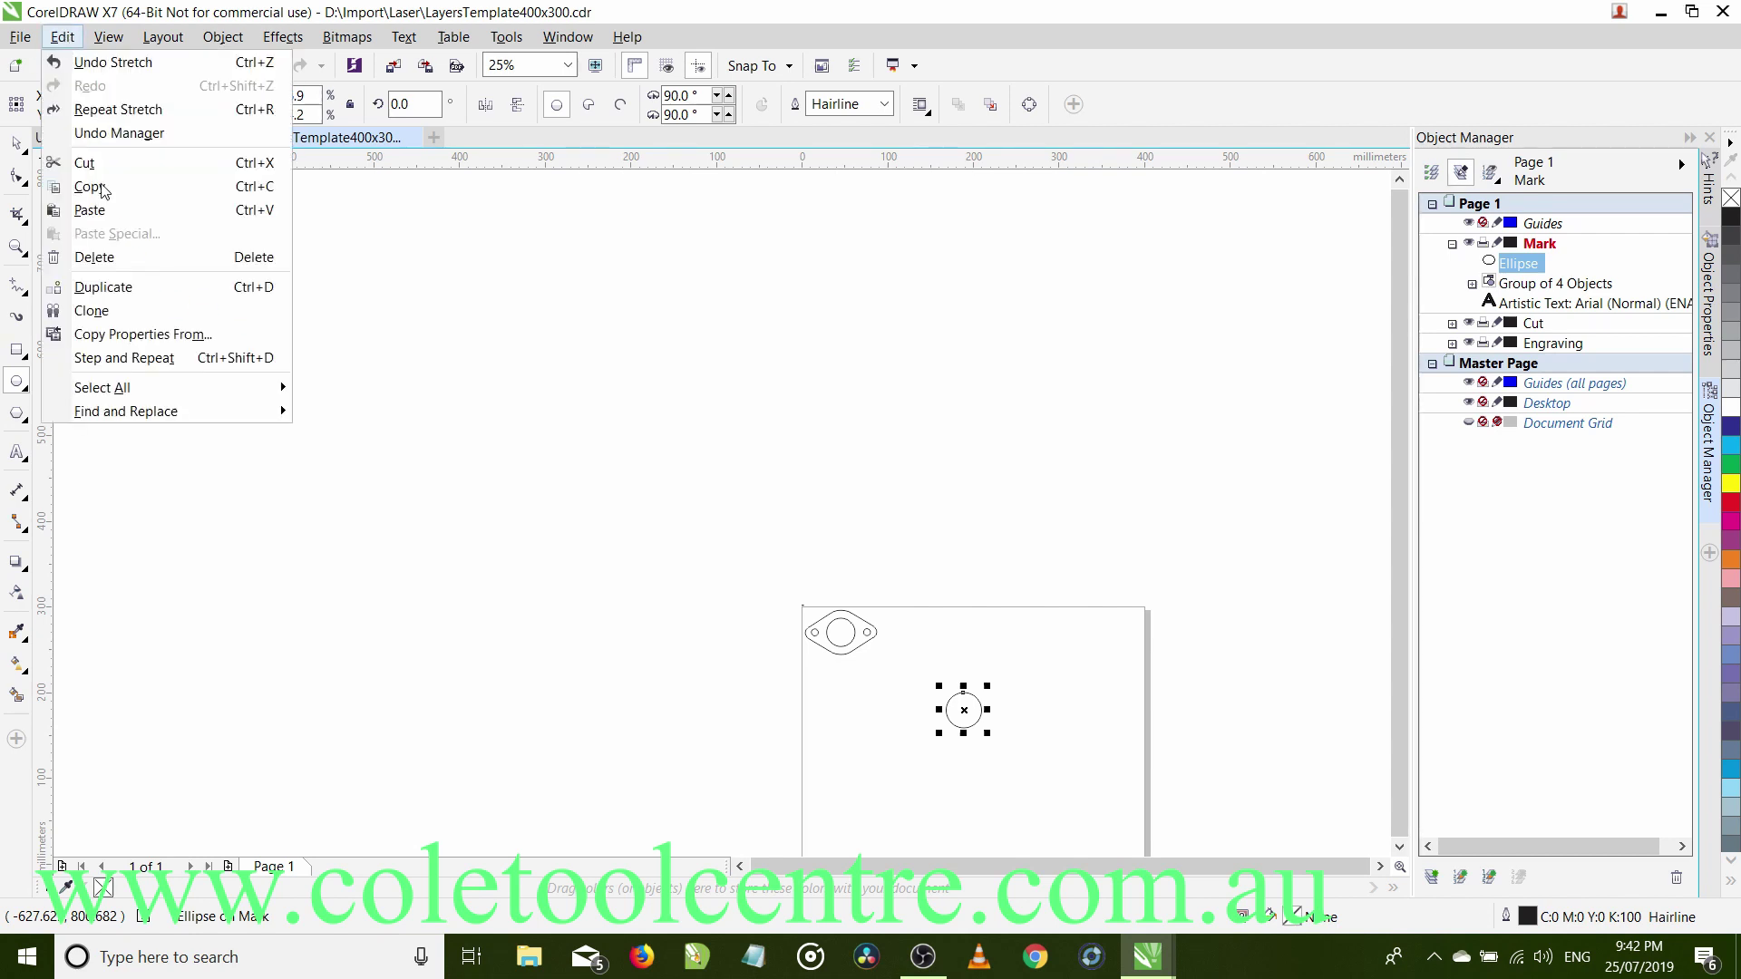
{"action": "left_click", "coordinate": [109, 212]}
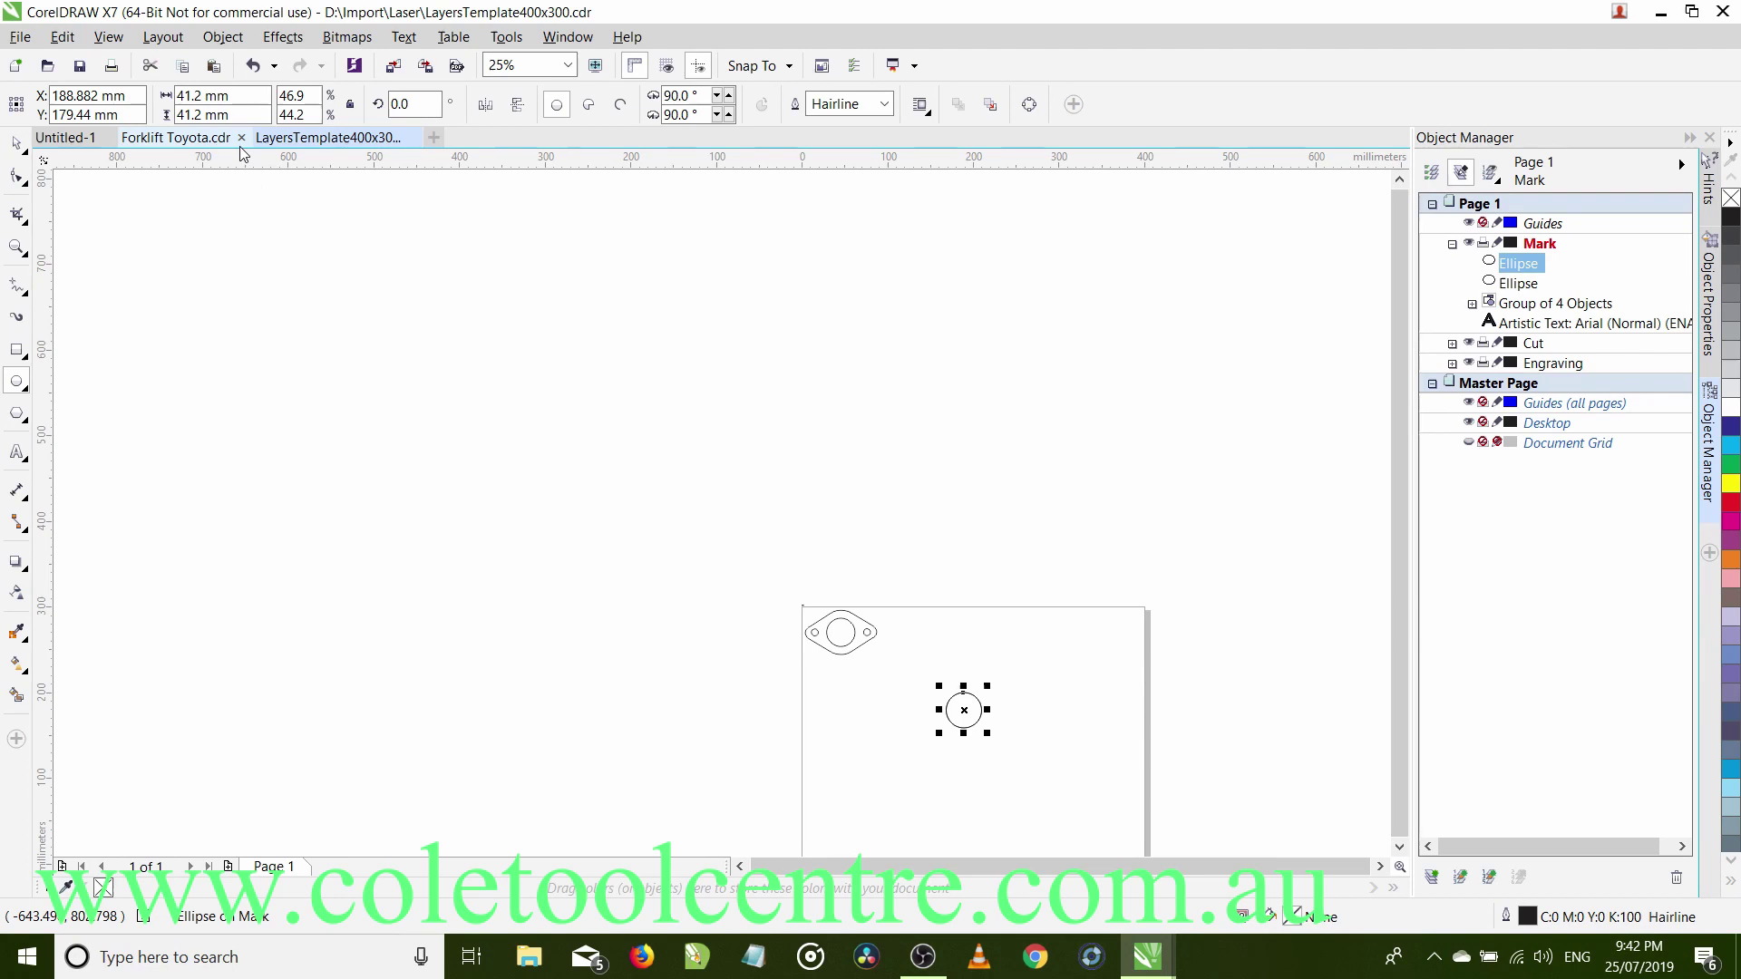
{"action": "left_click", "coordinate": [251, 102]}
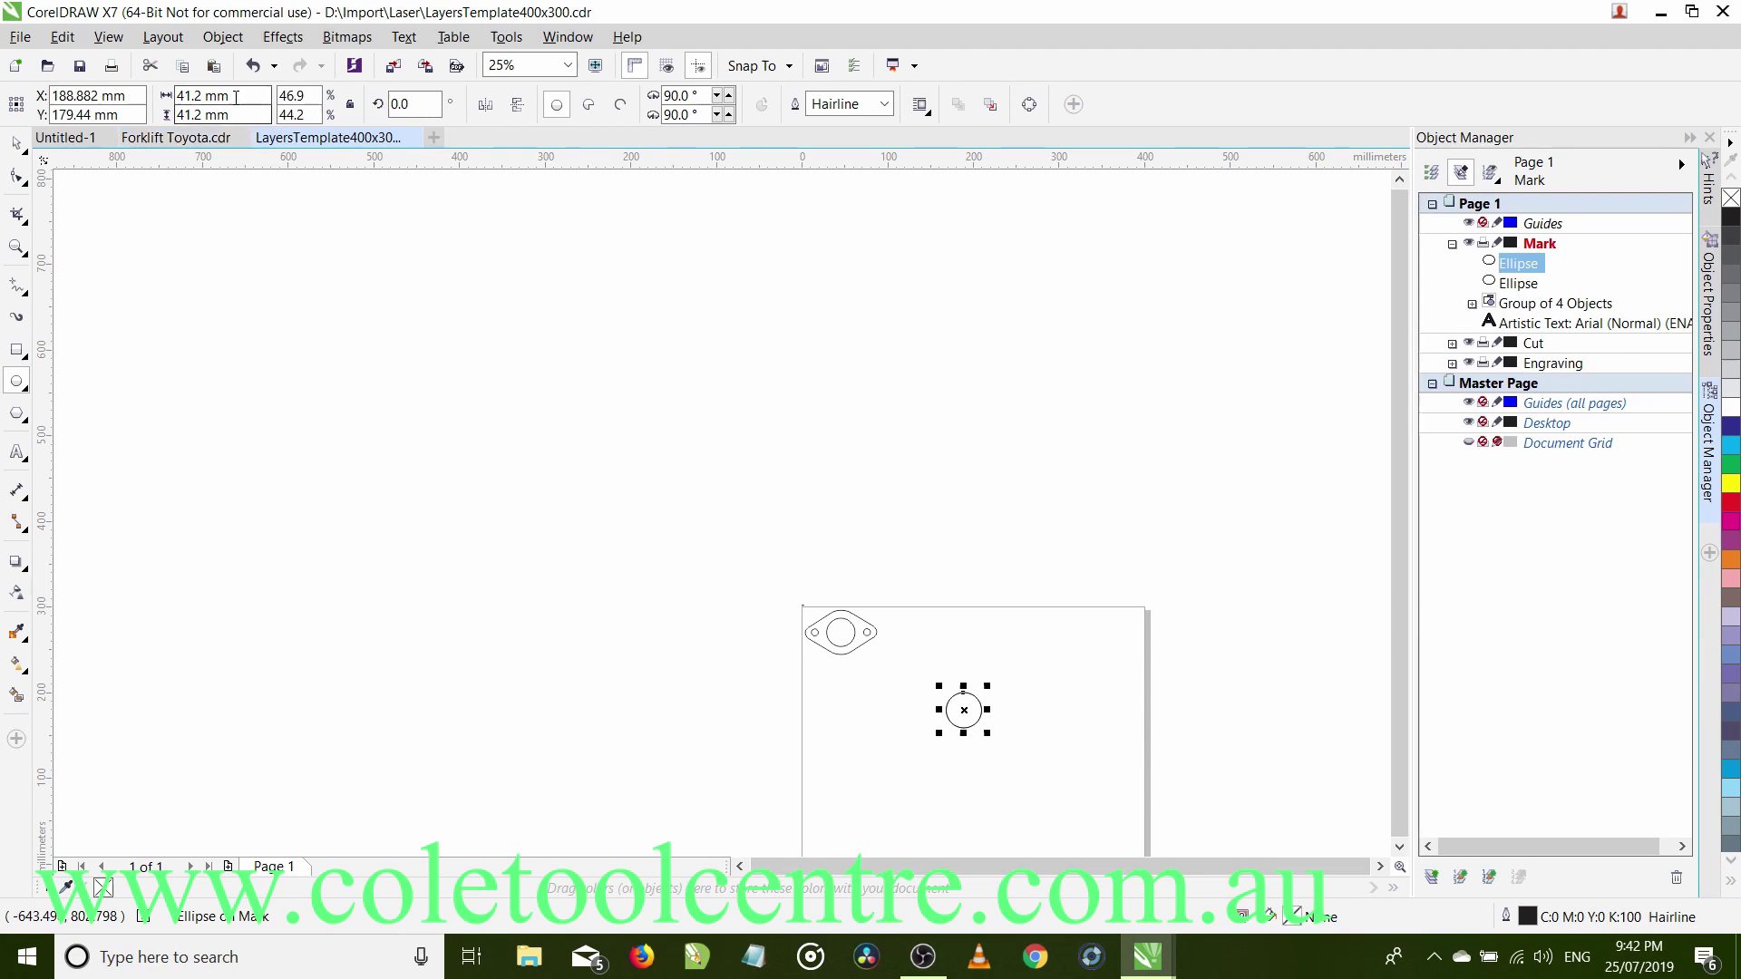
{"action": "type", "text": "53.5"}
{"action": "key", "text": "Tab"}
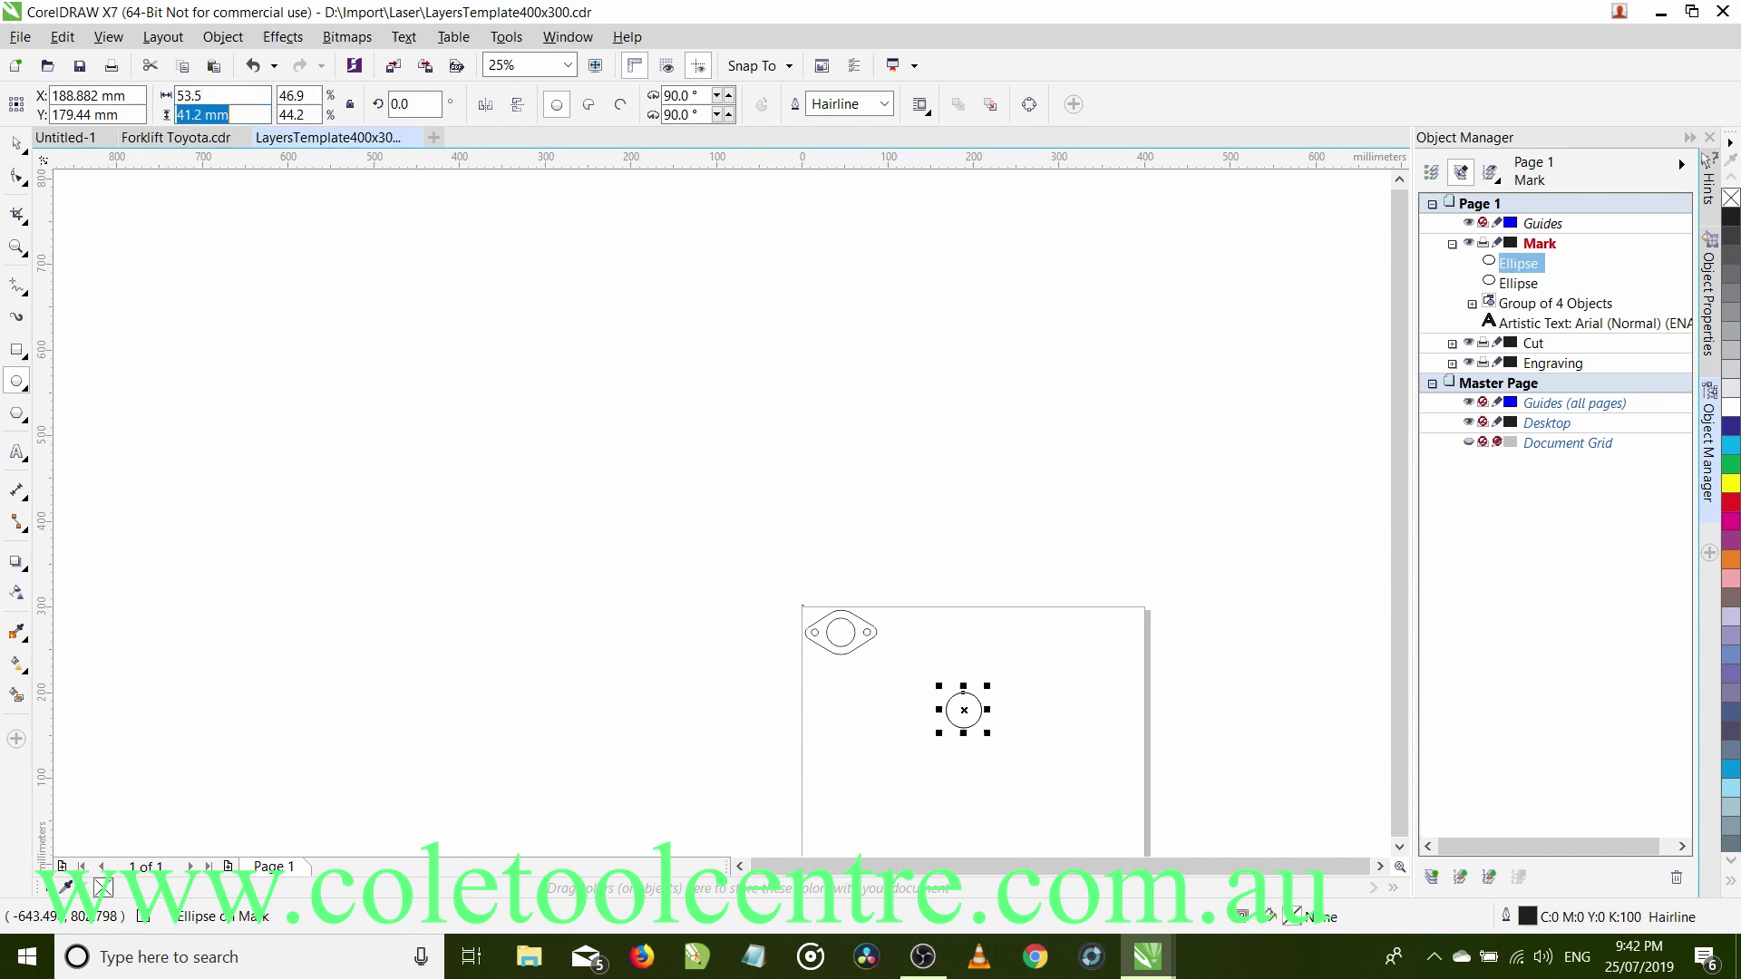
{"action": "type", "text": "53.5"}
{"action": "key", "text": "Return"}
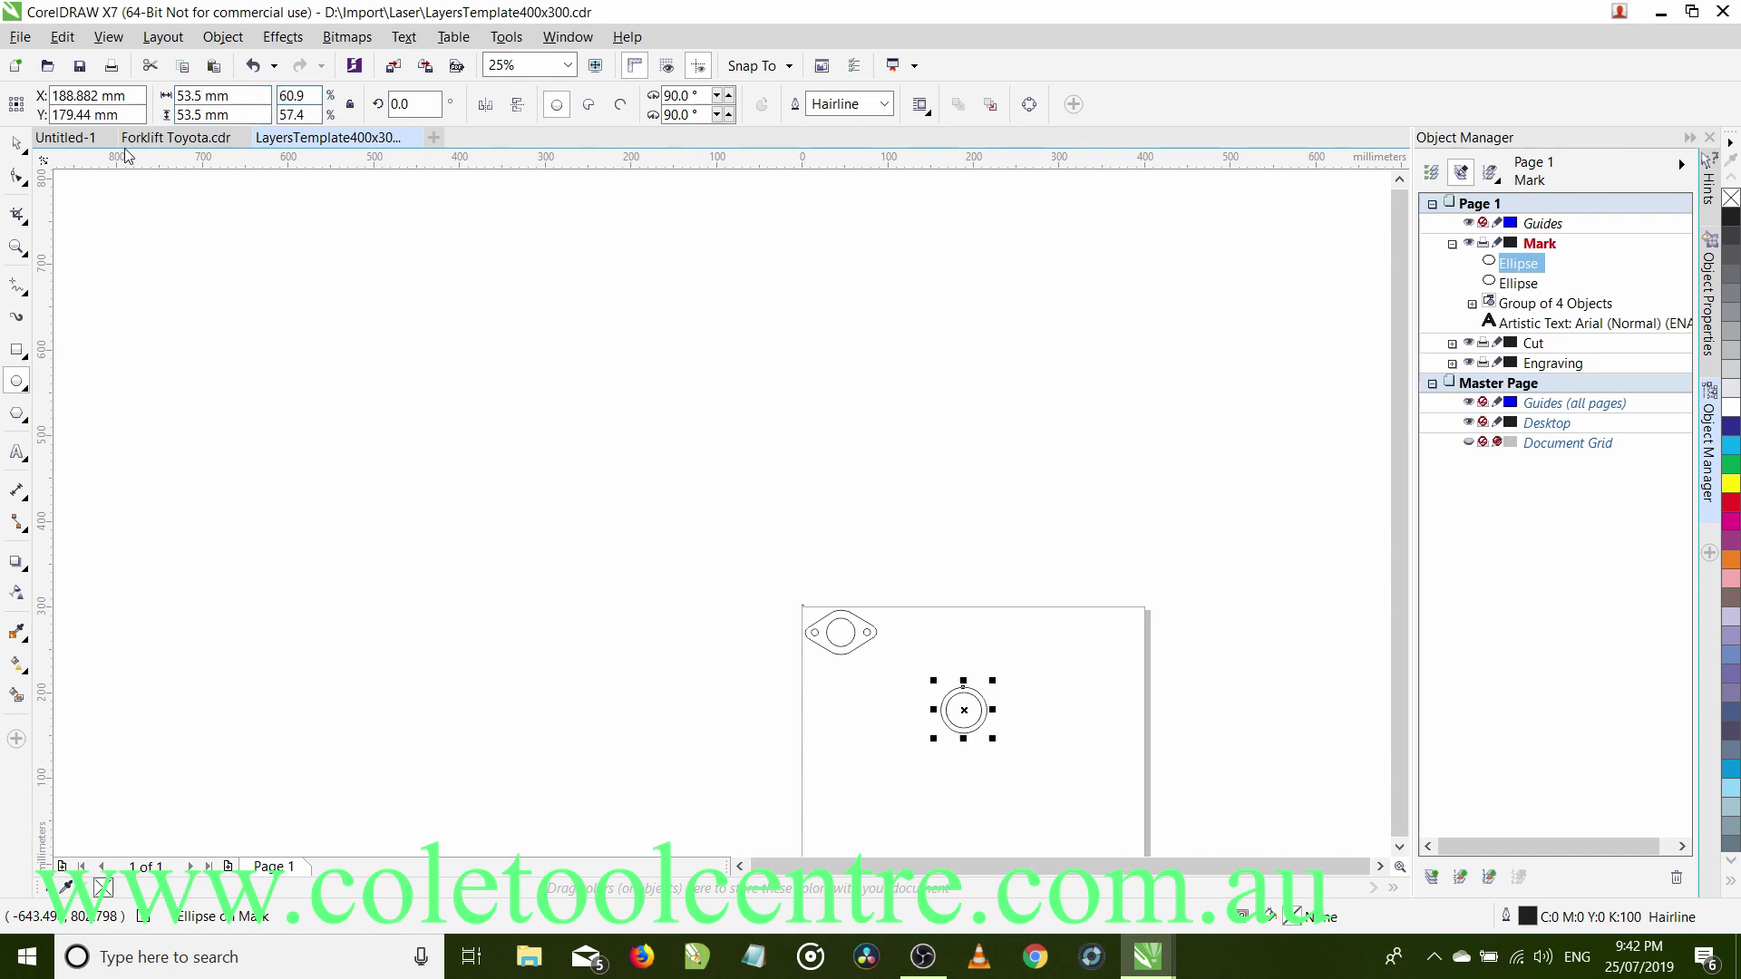
Delete the stray tiny ellipse.
{"action": "scroll", "coordinate": [934, 690], "scroll_direction": "up", "scroll_amount": 2}
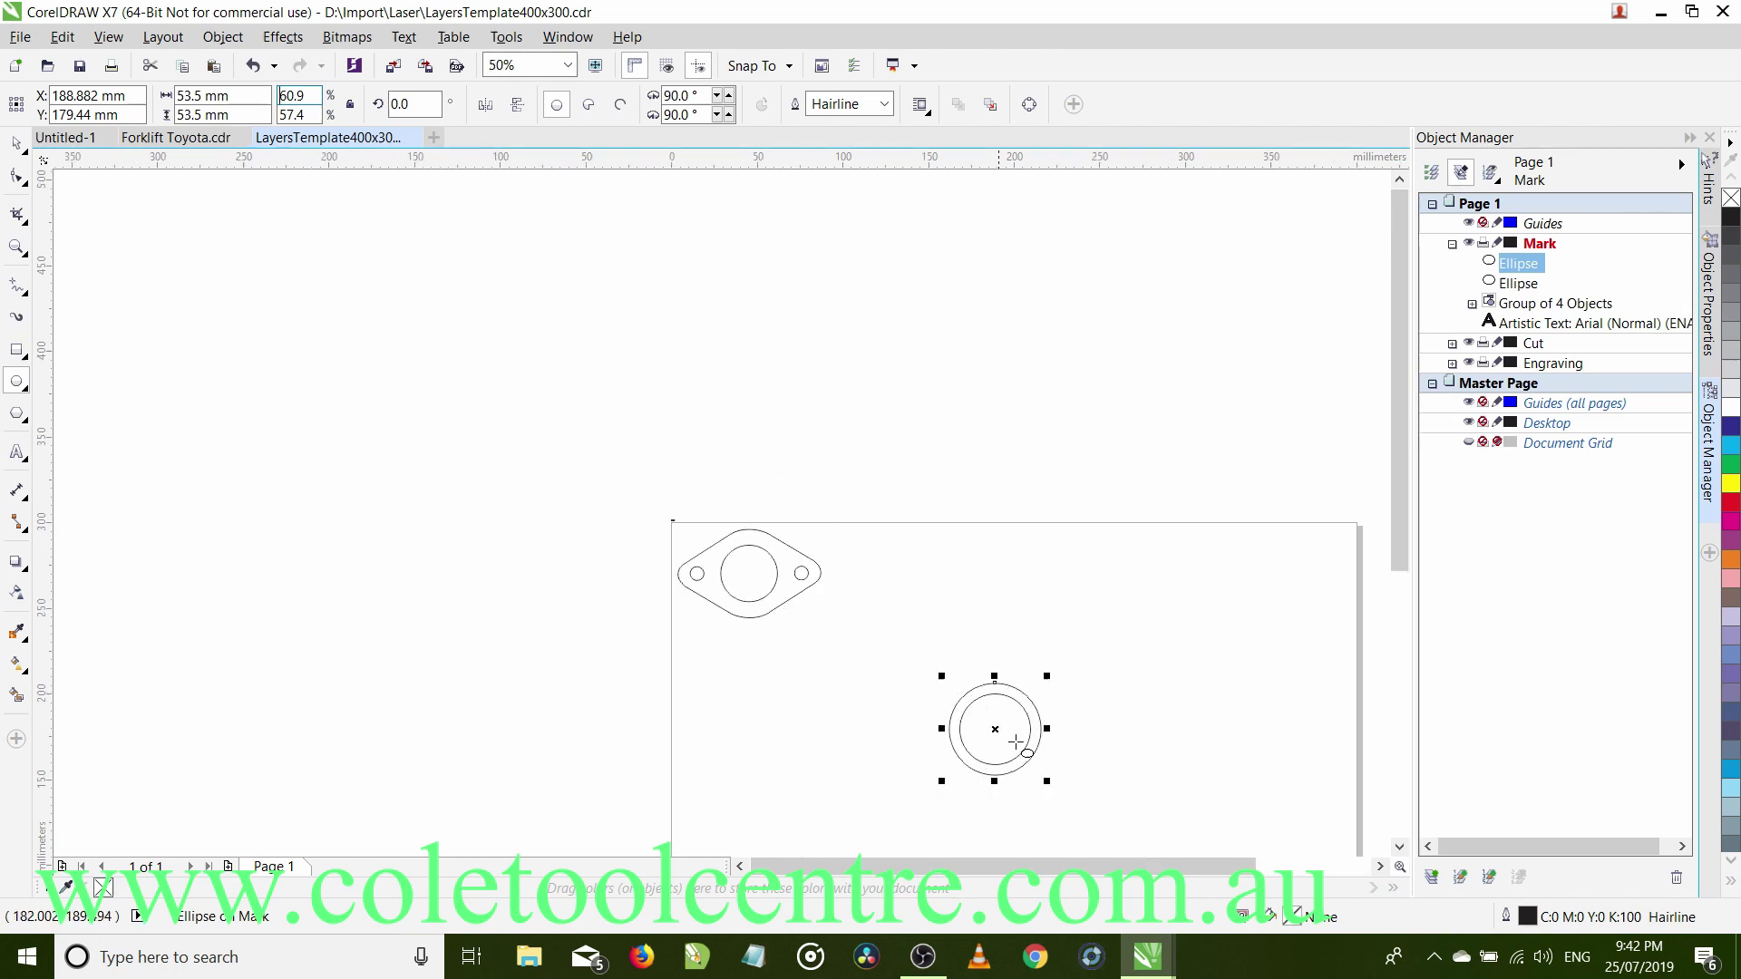
{"action": "left_click_drag", "start_coordinate": [1109, 629], "coordinate": [1115, 631]}
{"action": "scroll", "coordinate": [1127, 739], "scroll_direction": "up", "scroll_amount": 2}
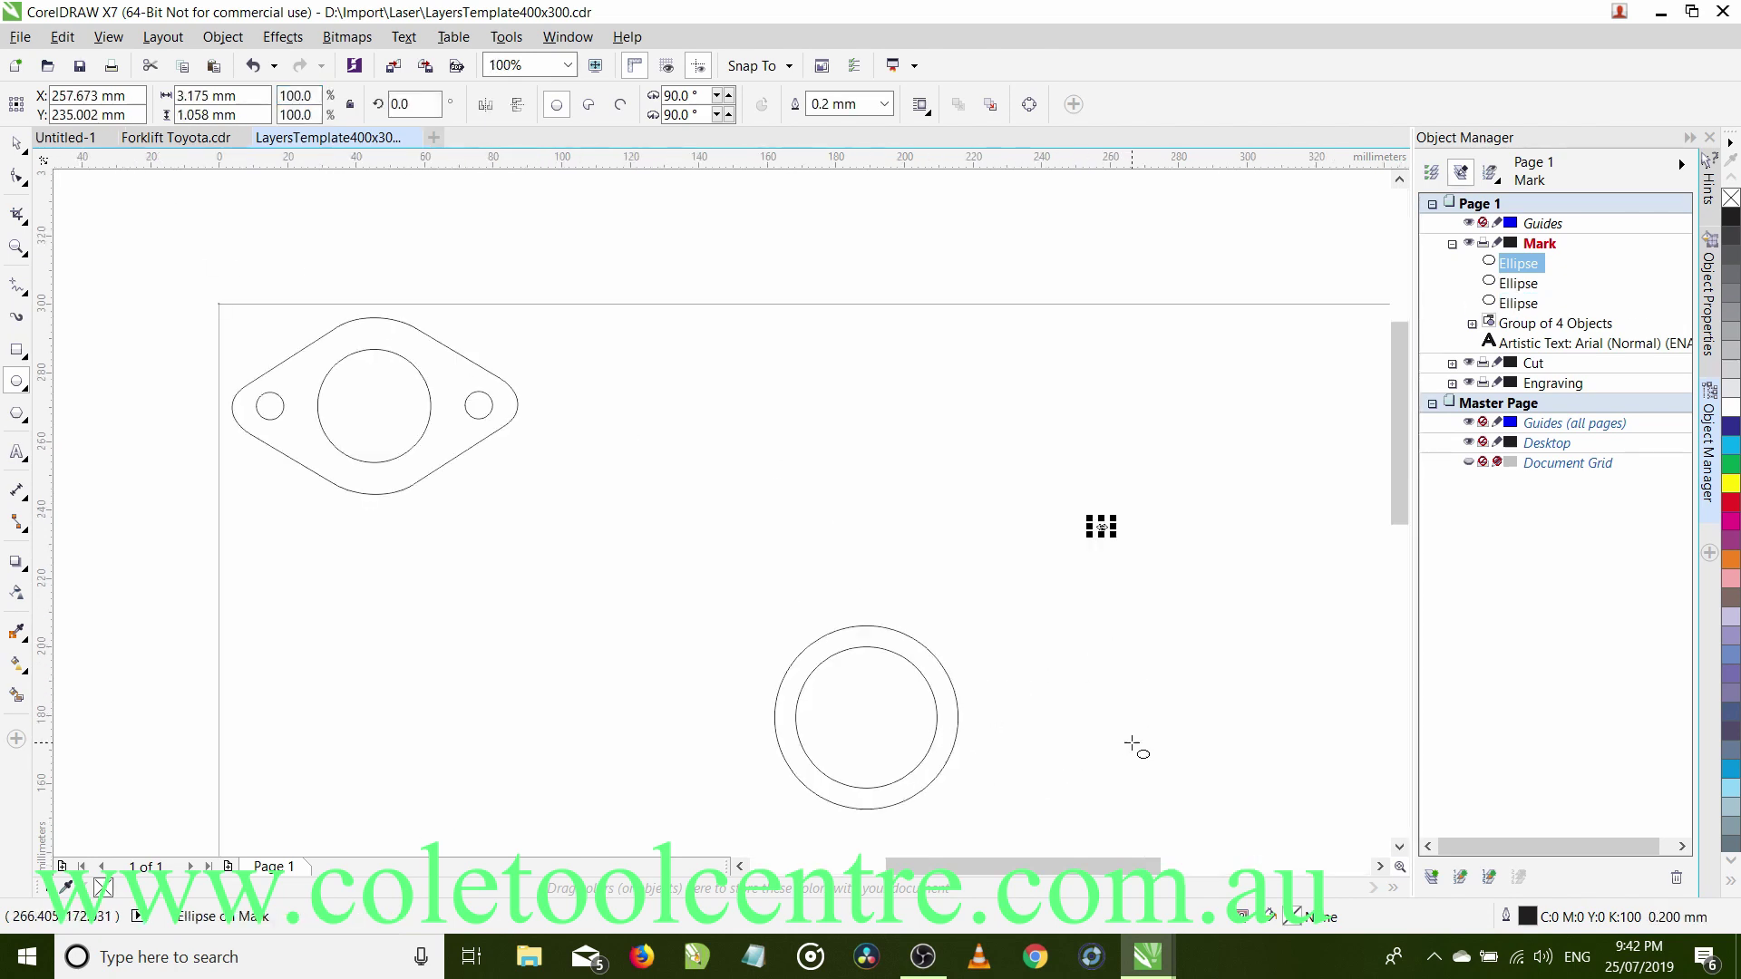
{"action": "key", "text": "Delete"}
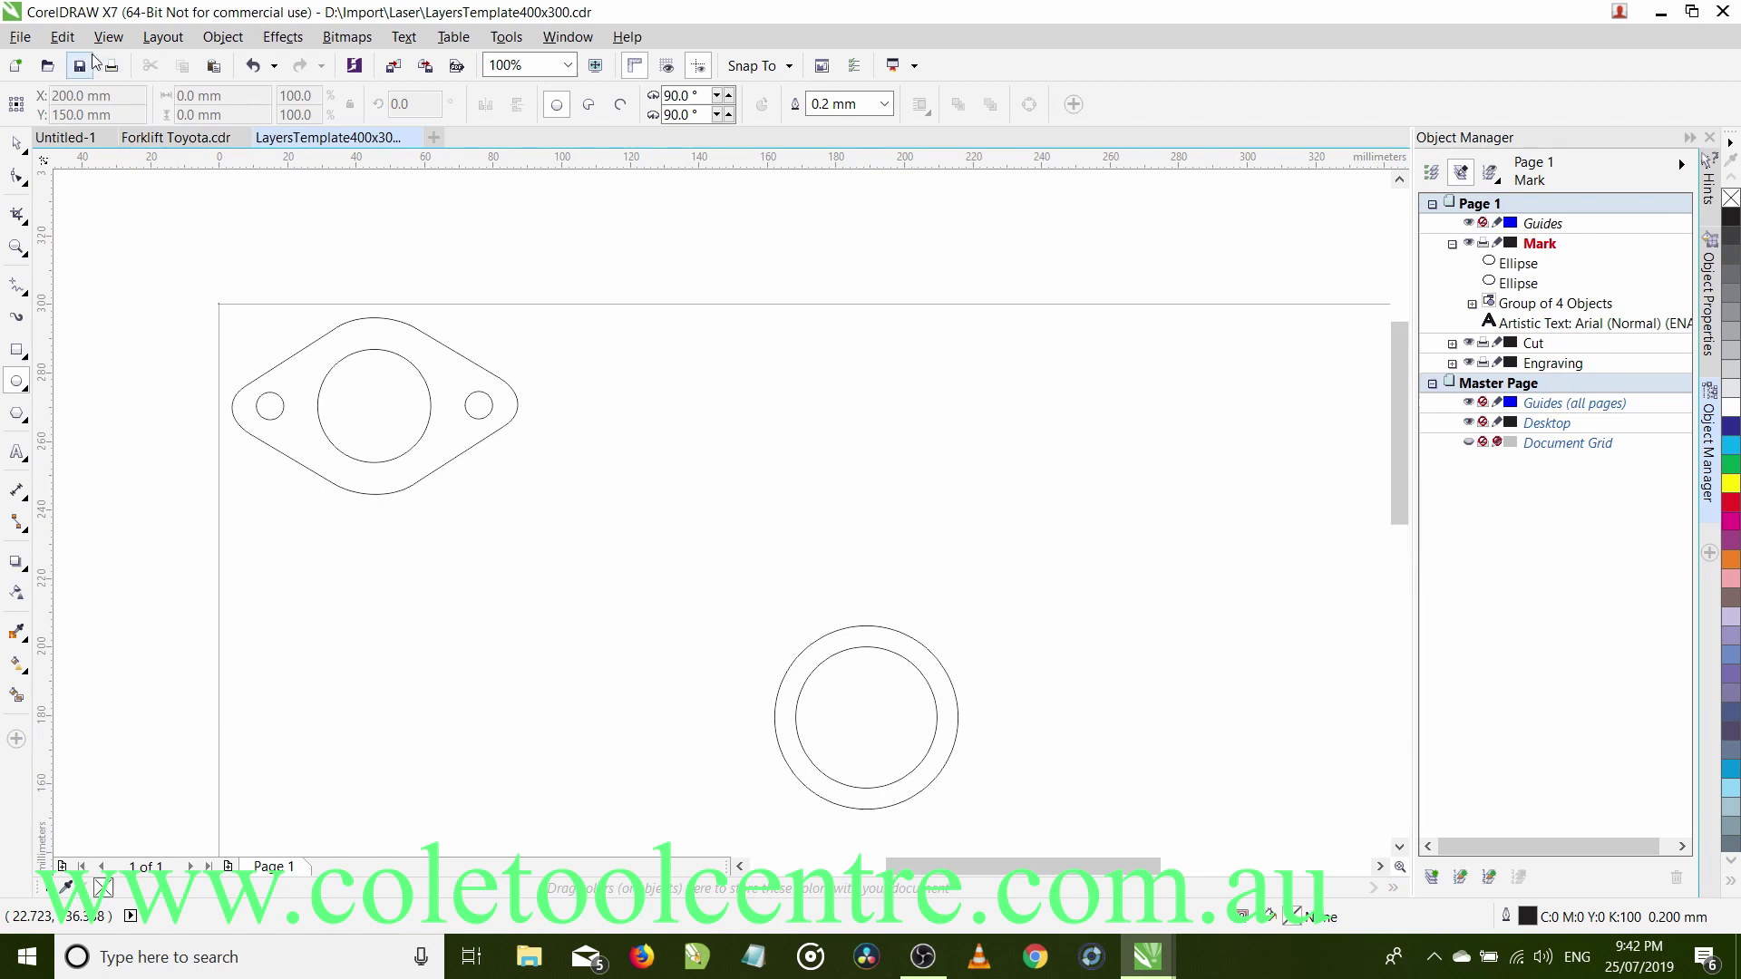
Paste another concentric circle and resize it to 55 × 55 mm.
{"action": "left_click", "coordinate": [61, 38]}
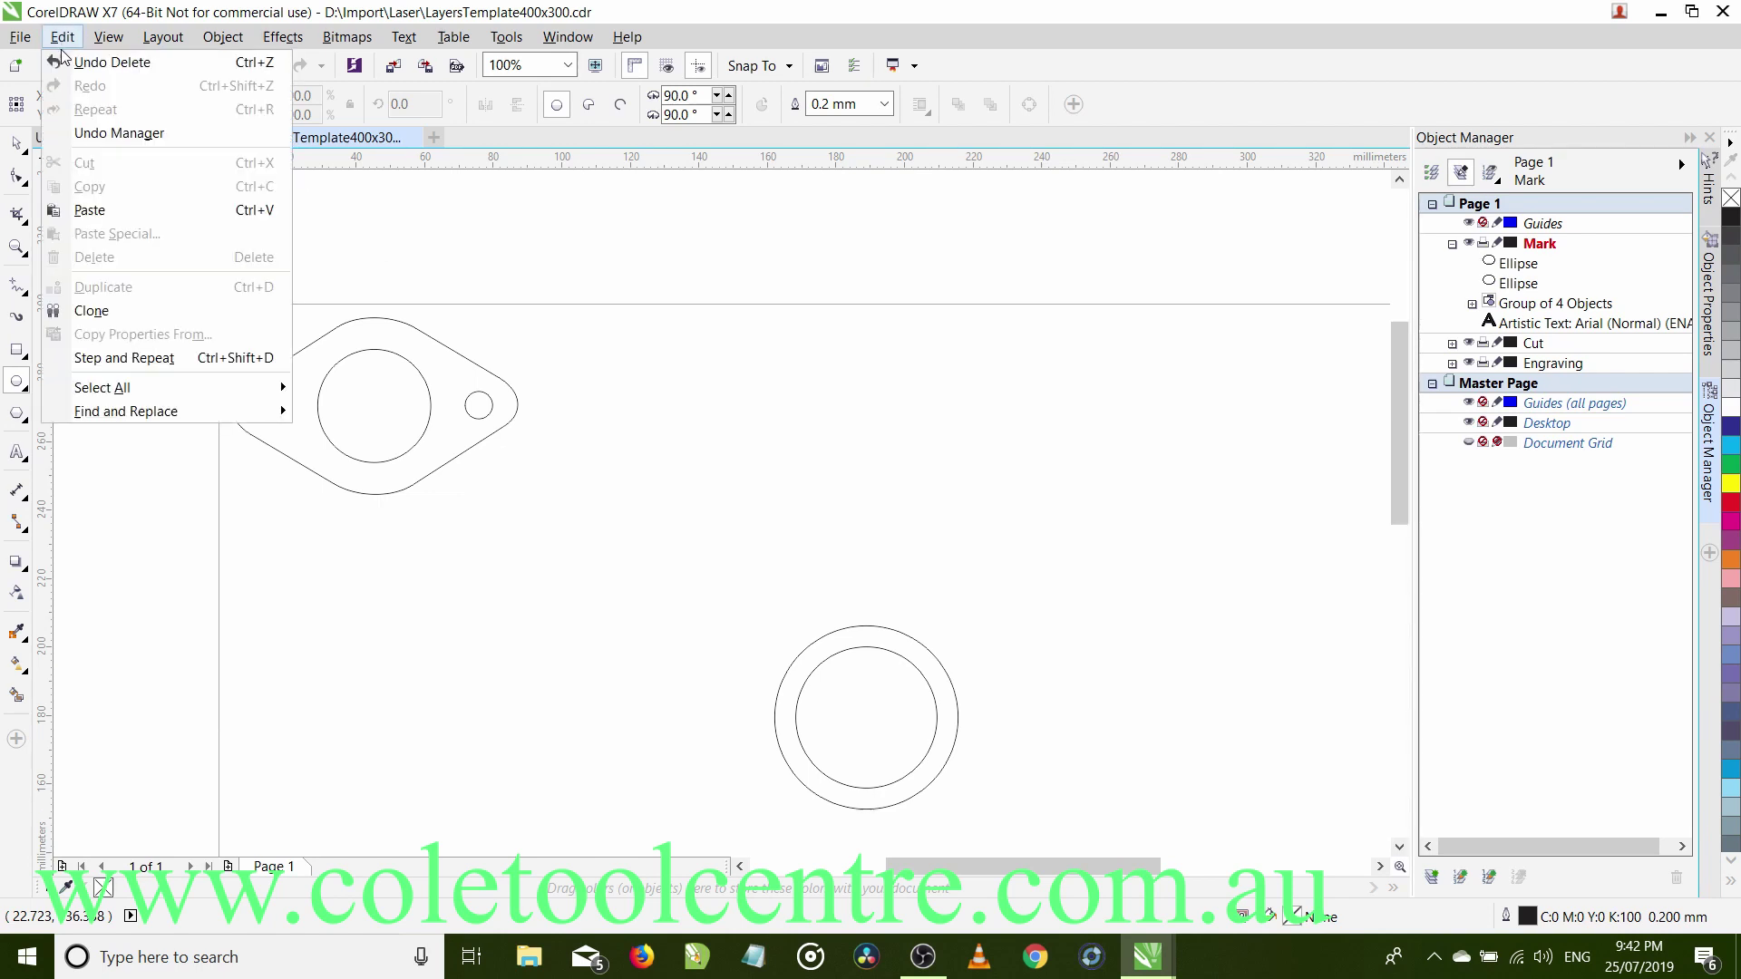
{"action": "left_click", "coordinate": [88, 212]}
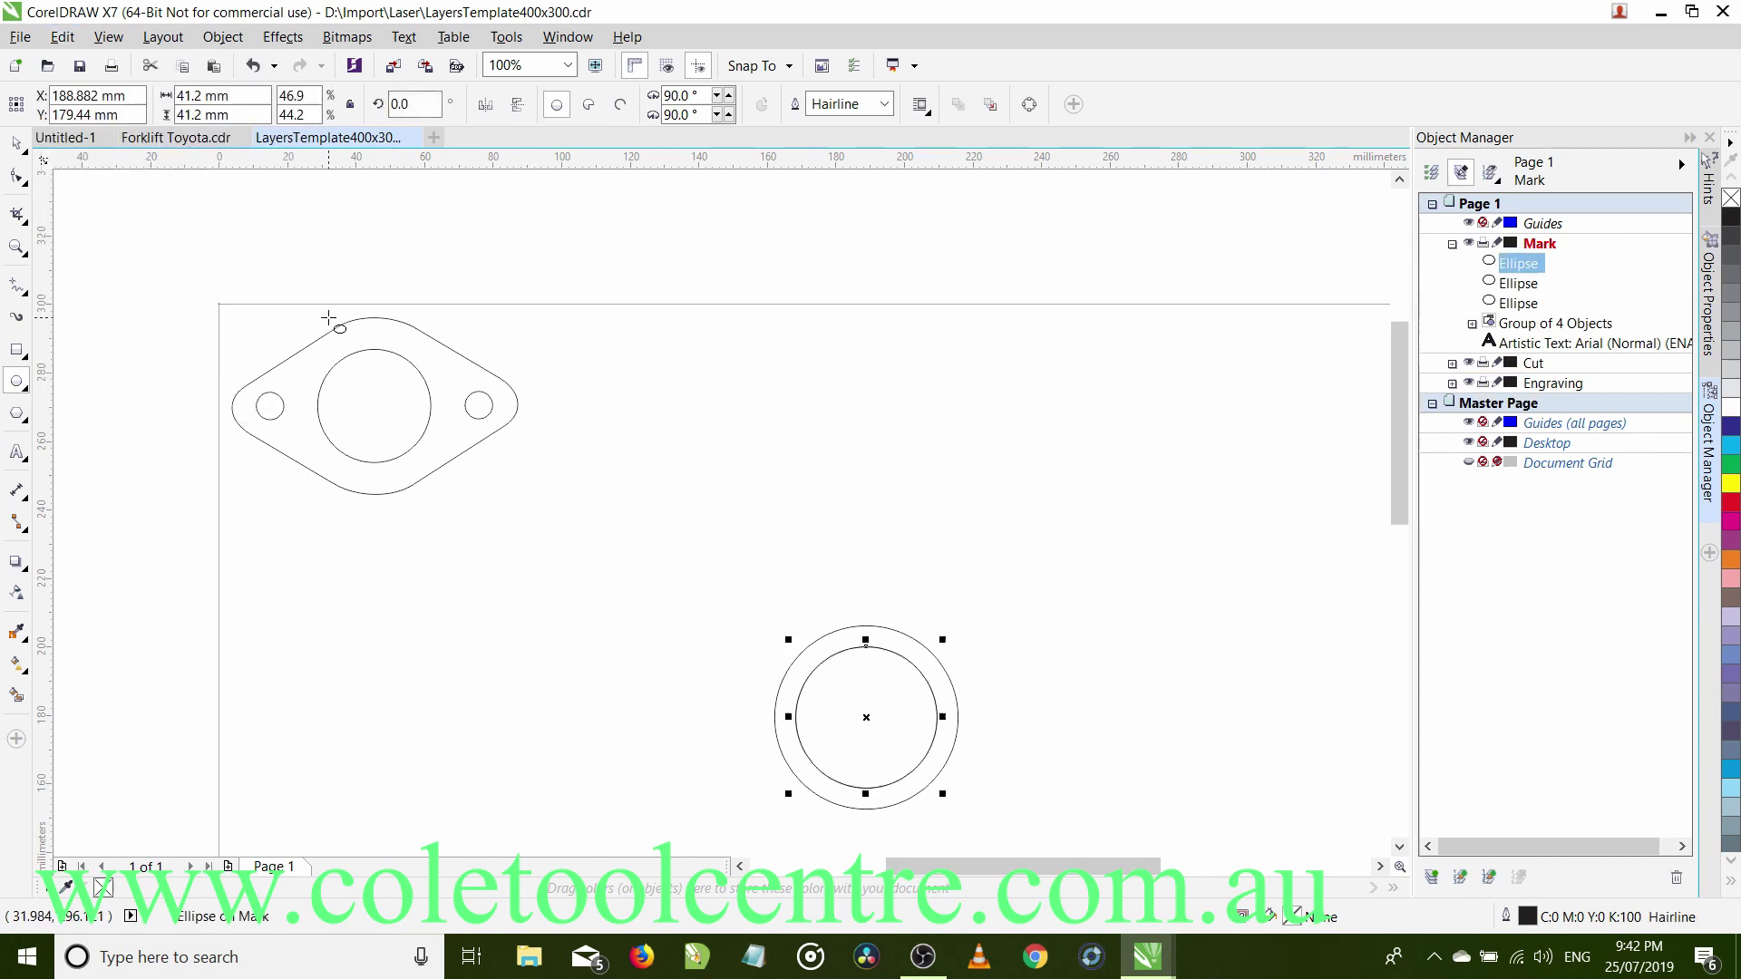
{"action": "left_click", "coordinate": [213, 95]}
{"action": "type", "text": "55"}
{"action": "key", "text": "Tab"}
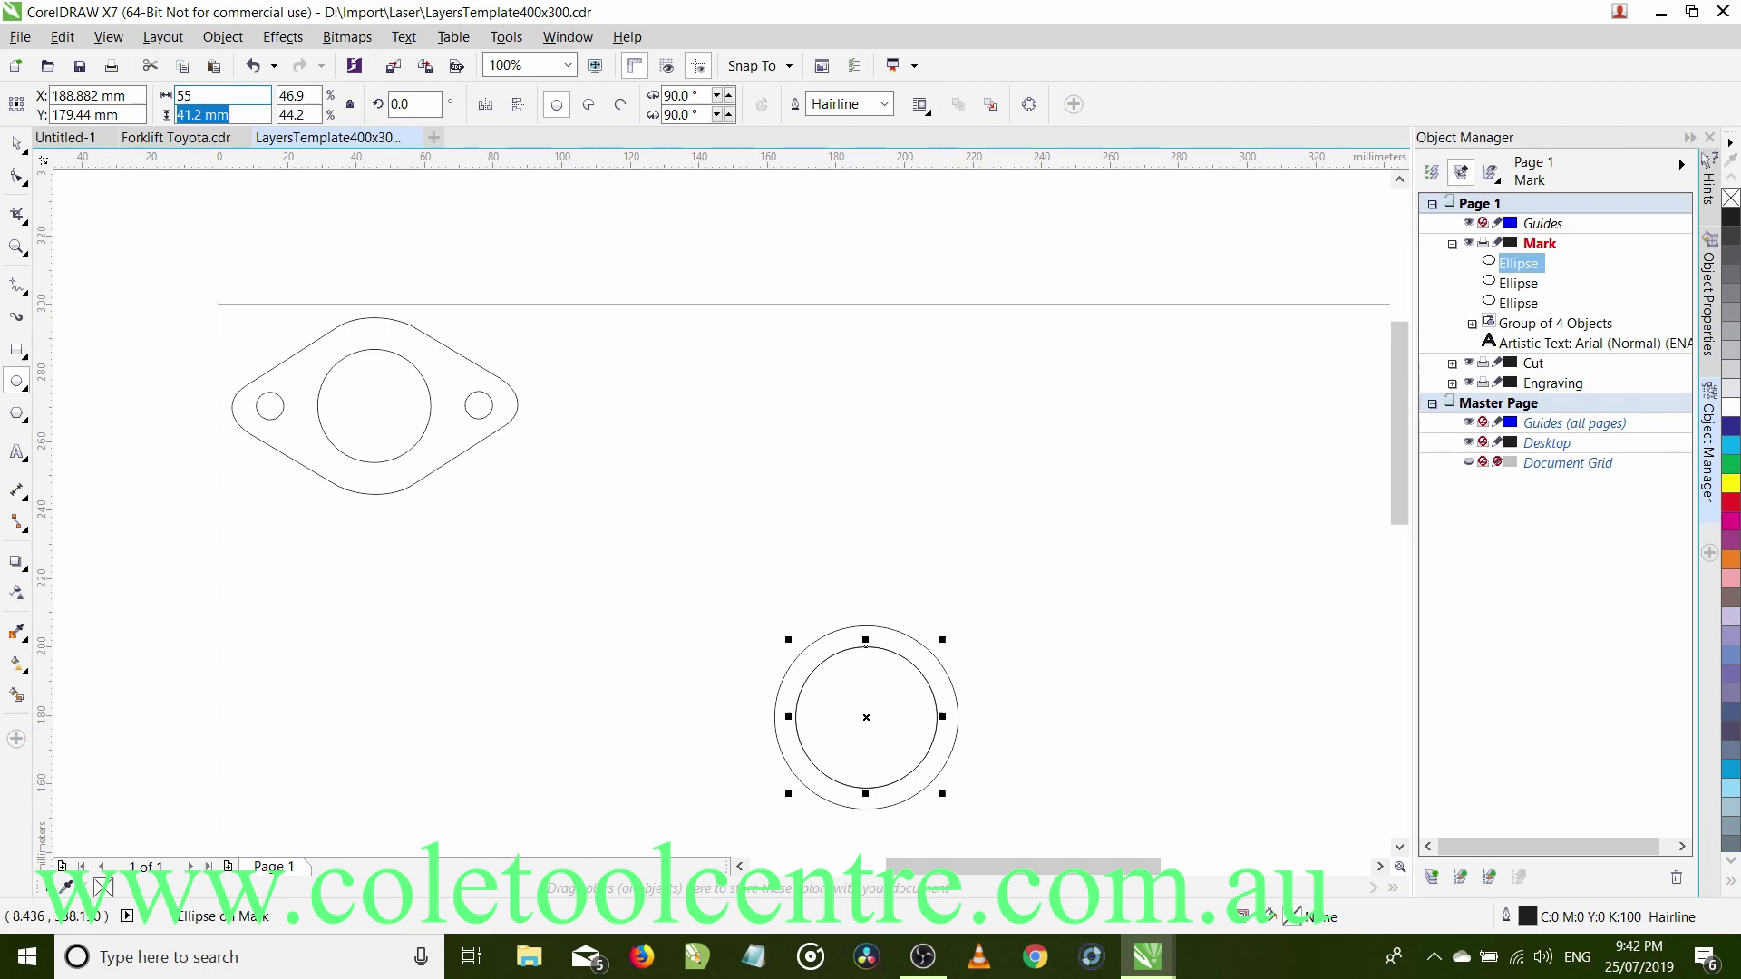
{"action": "type", "text": "55"}
{"action": "key", "text": "Return"}
{"action": "key", "text": "Escape"}
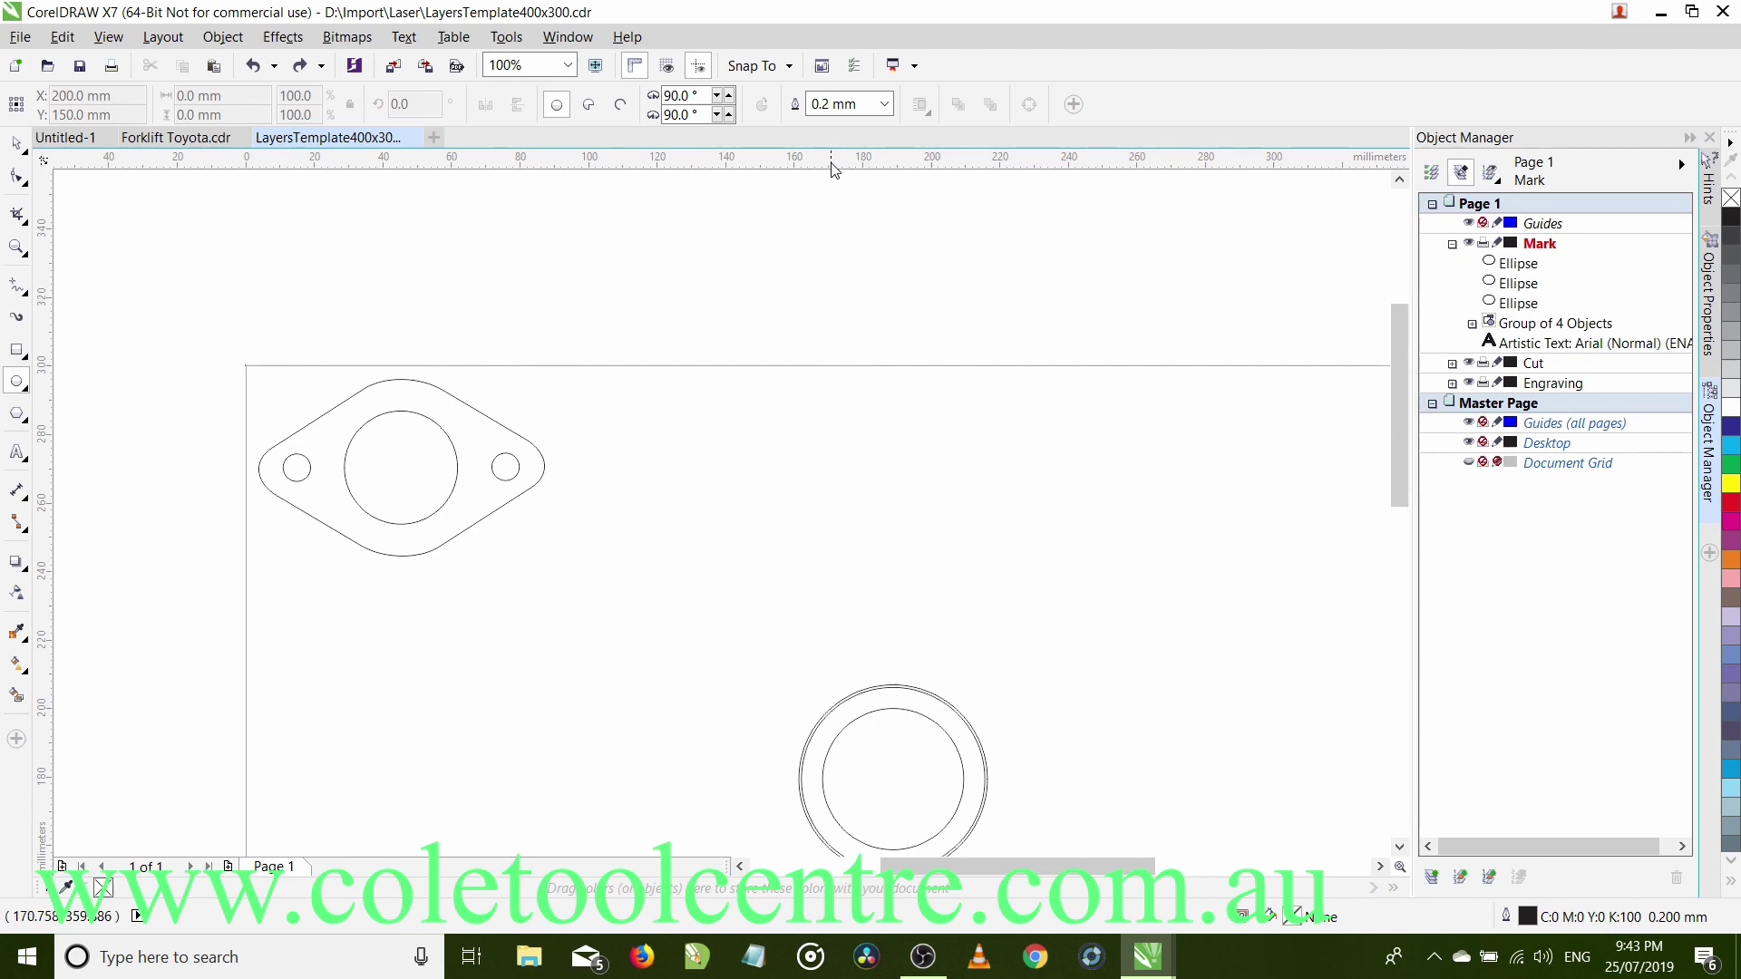
Add a horizontal guideline at 179.44 mm through the round gasket's centre and zoom in.
{"action": "left_click_drag", "start_coordinate": [833, 163], "coordinate": [893, 793]}
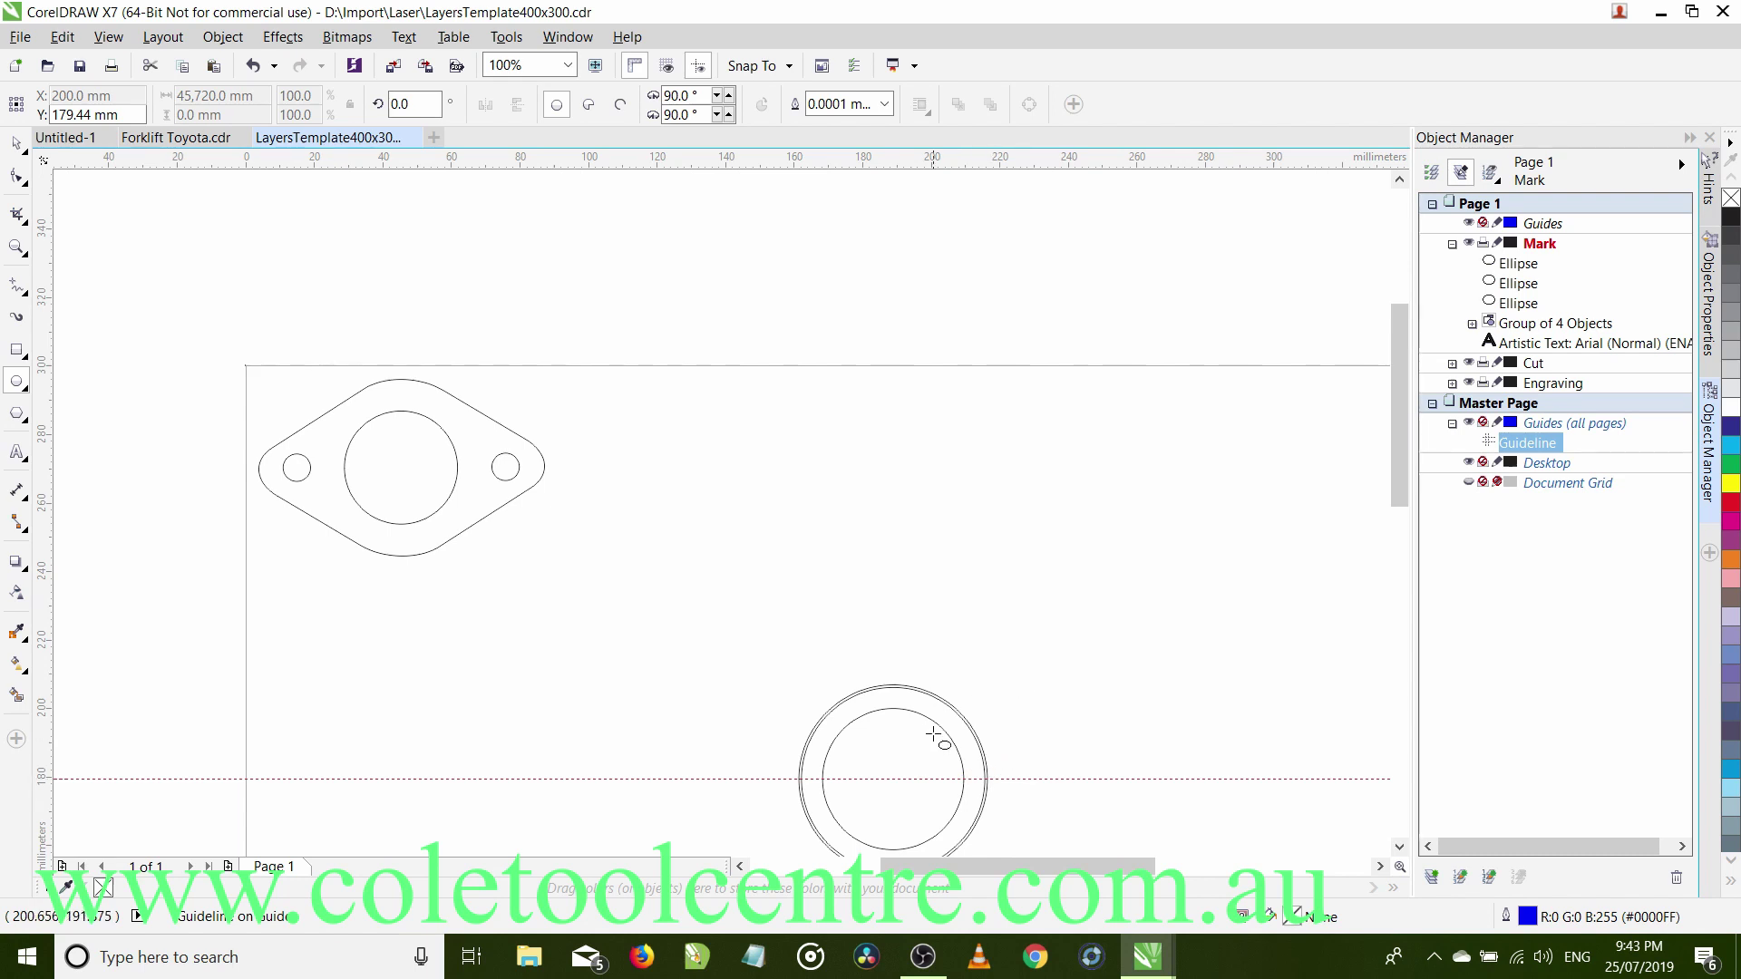
{"action": "scroll", "coordinate": [834, 544], "scroll_direction": "down", "scroll_amount": 4}
{"action": "scroll", "coordinate": [907, 589], "scroll_direction": "up", "scroll_amount": 1}
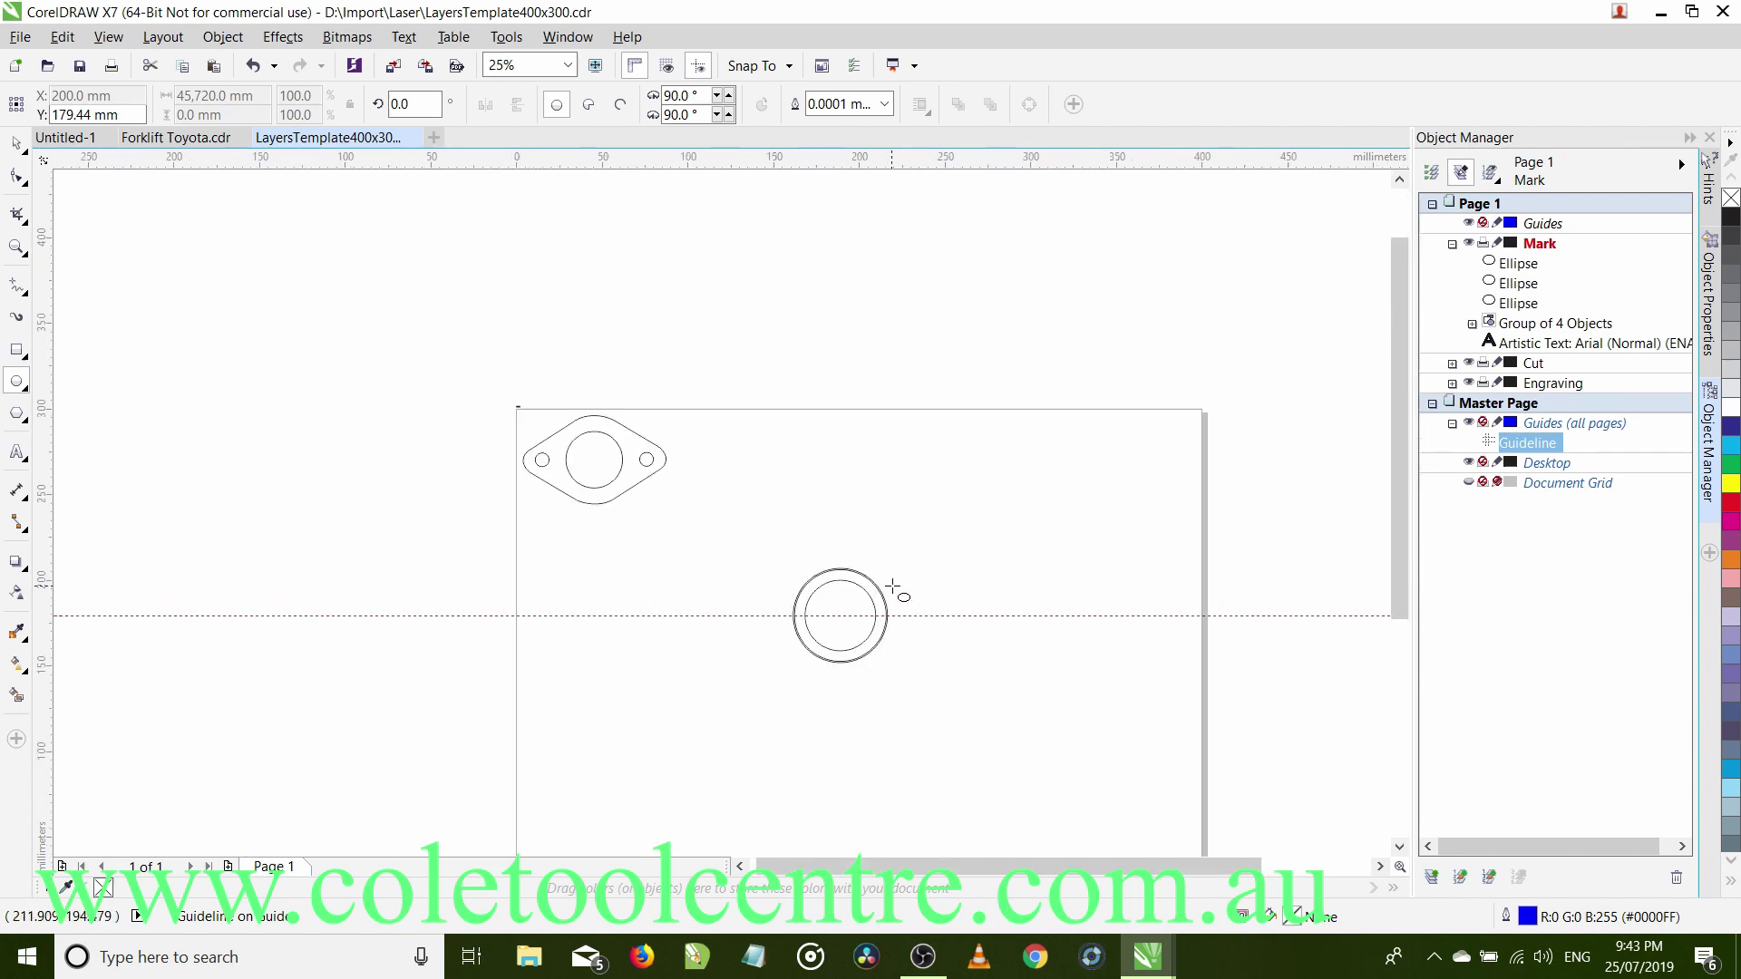
{"action": "scroll", "coordinate": [896, 594], "scroll_direction": "up", "scroll_amount": 2}
{"action": "scroll", "coordinate": [903, 626], "scroll_direction": "up", "scroll_amount": 3}
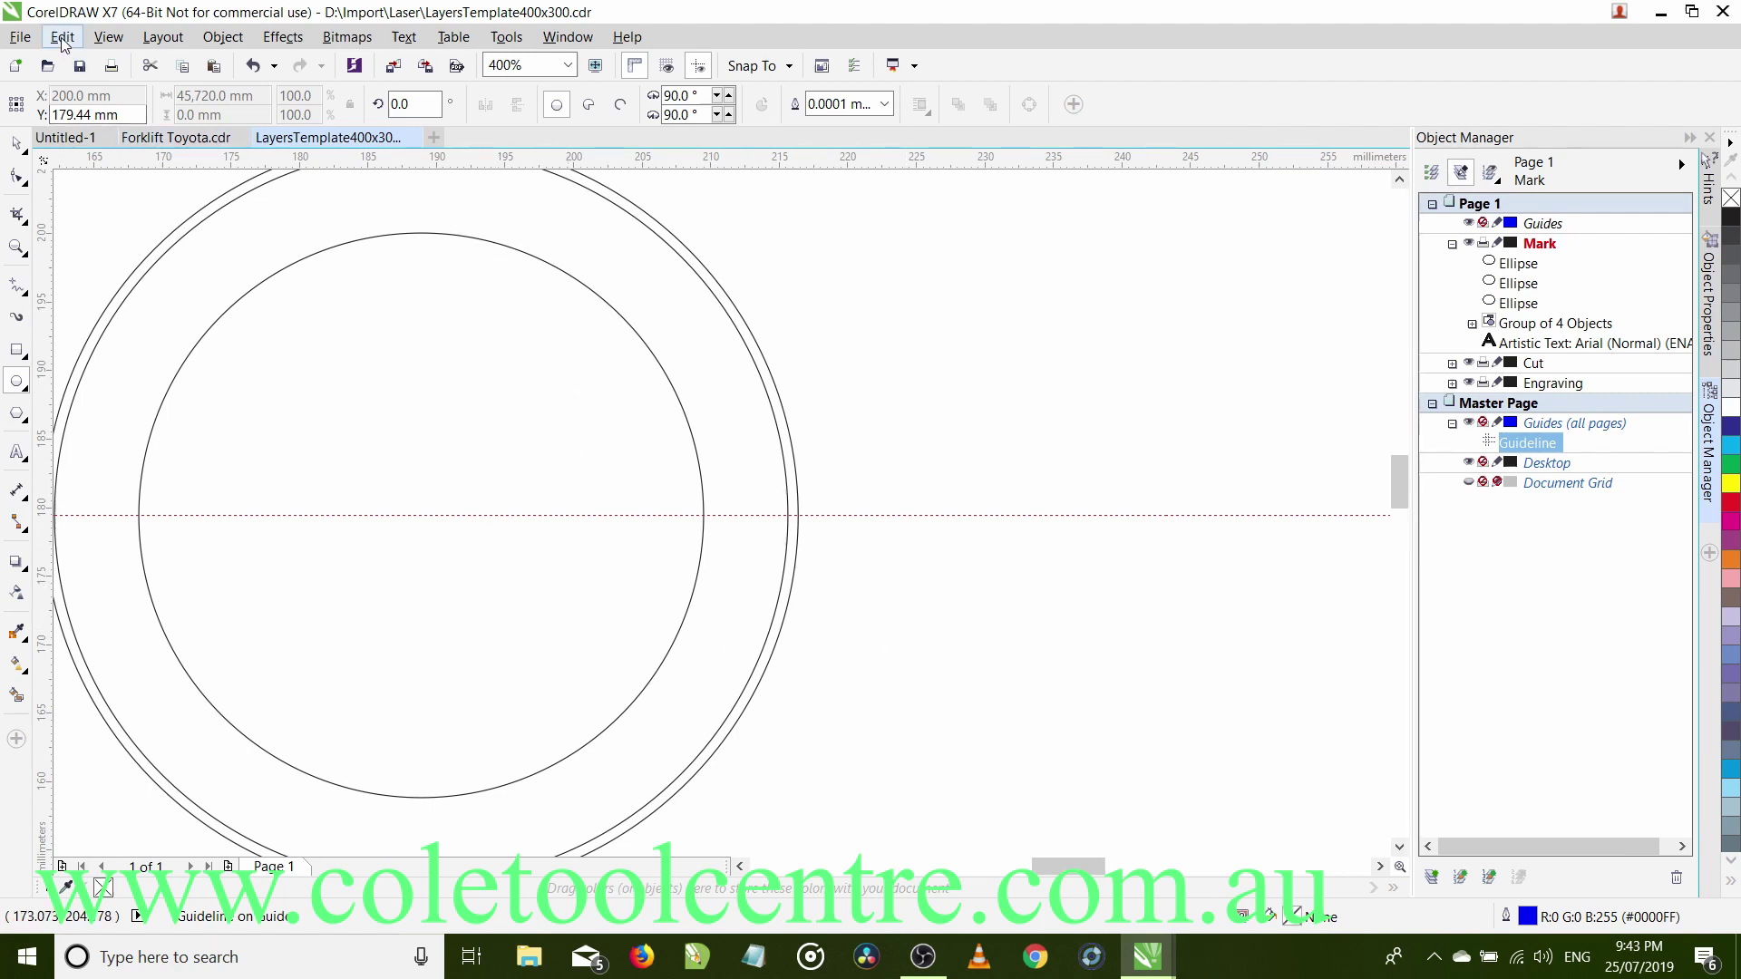
Paste a copy of the circle and resize it to 8 × 8 mm at the gasket centre.
{"action": "left_click", "coordinate": [62, 37]}
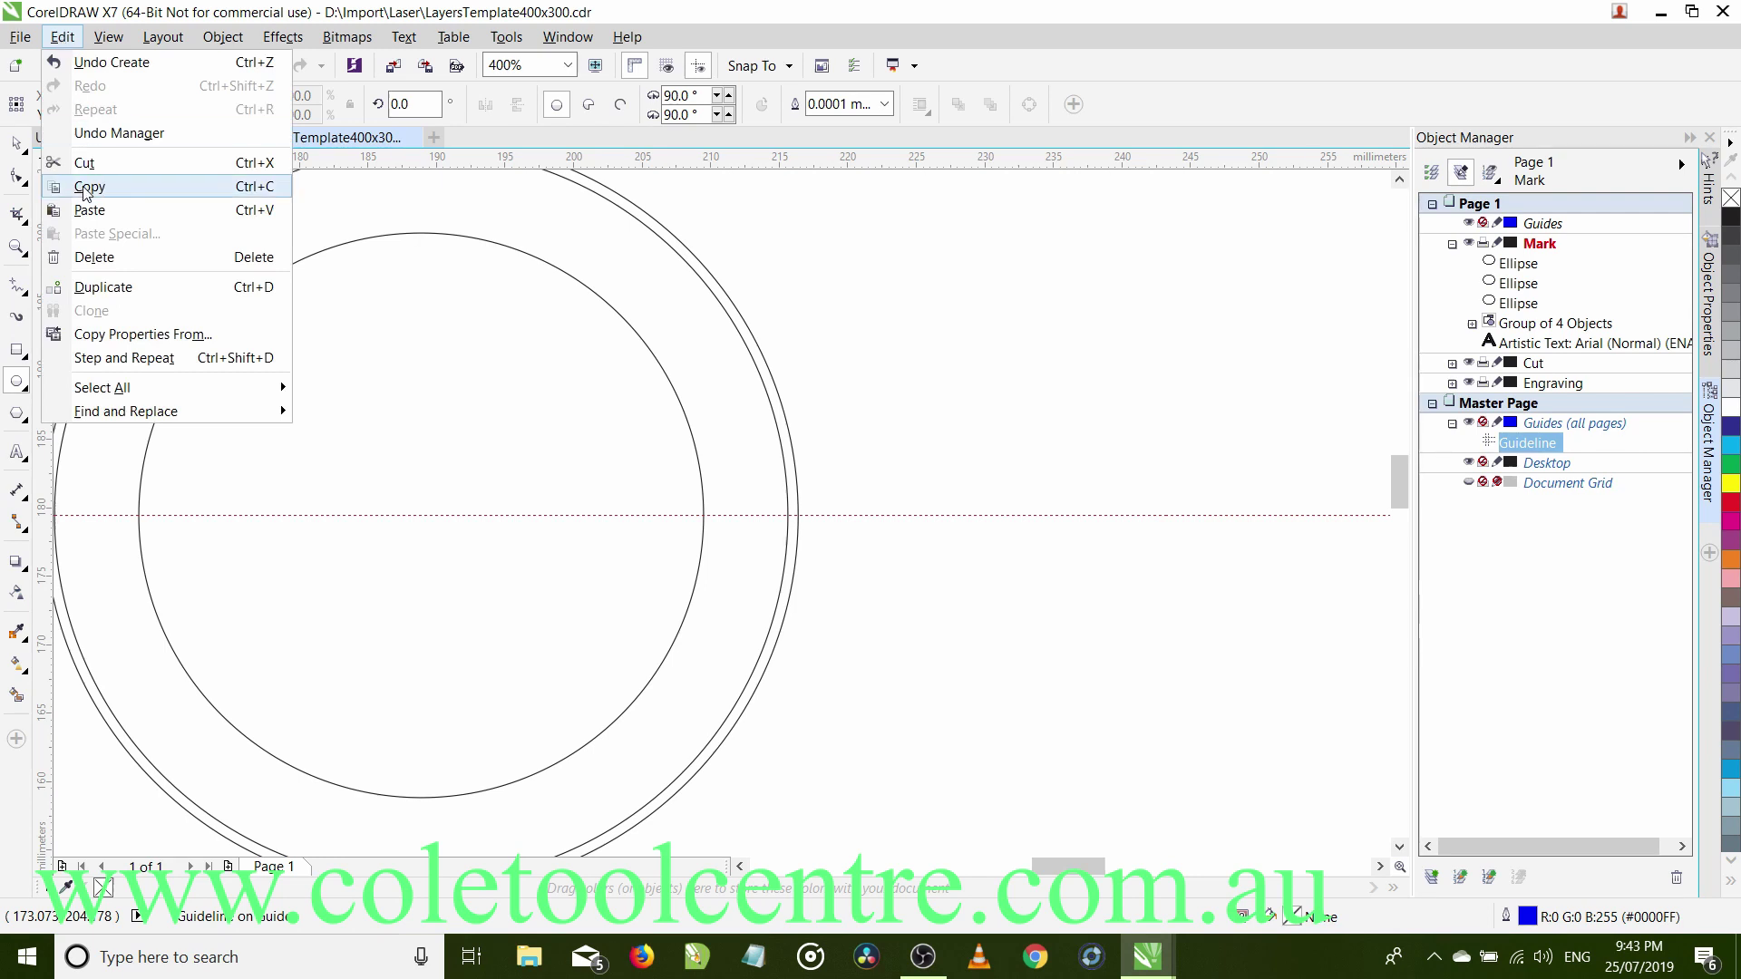
{"action": "left_click", "coordinate": [83, 210]}
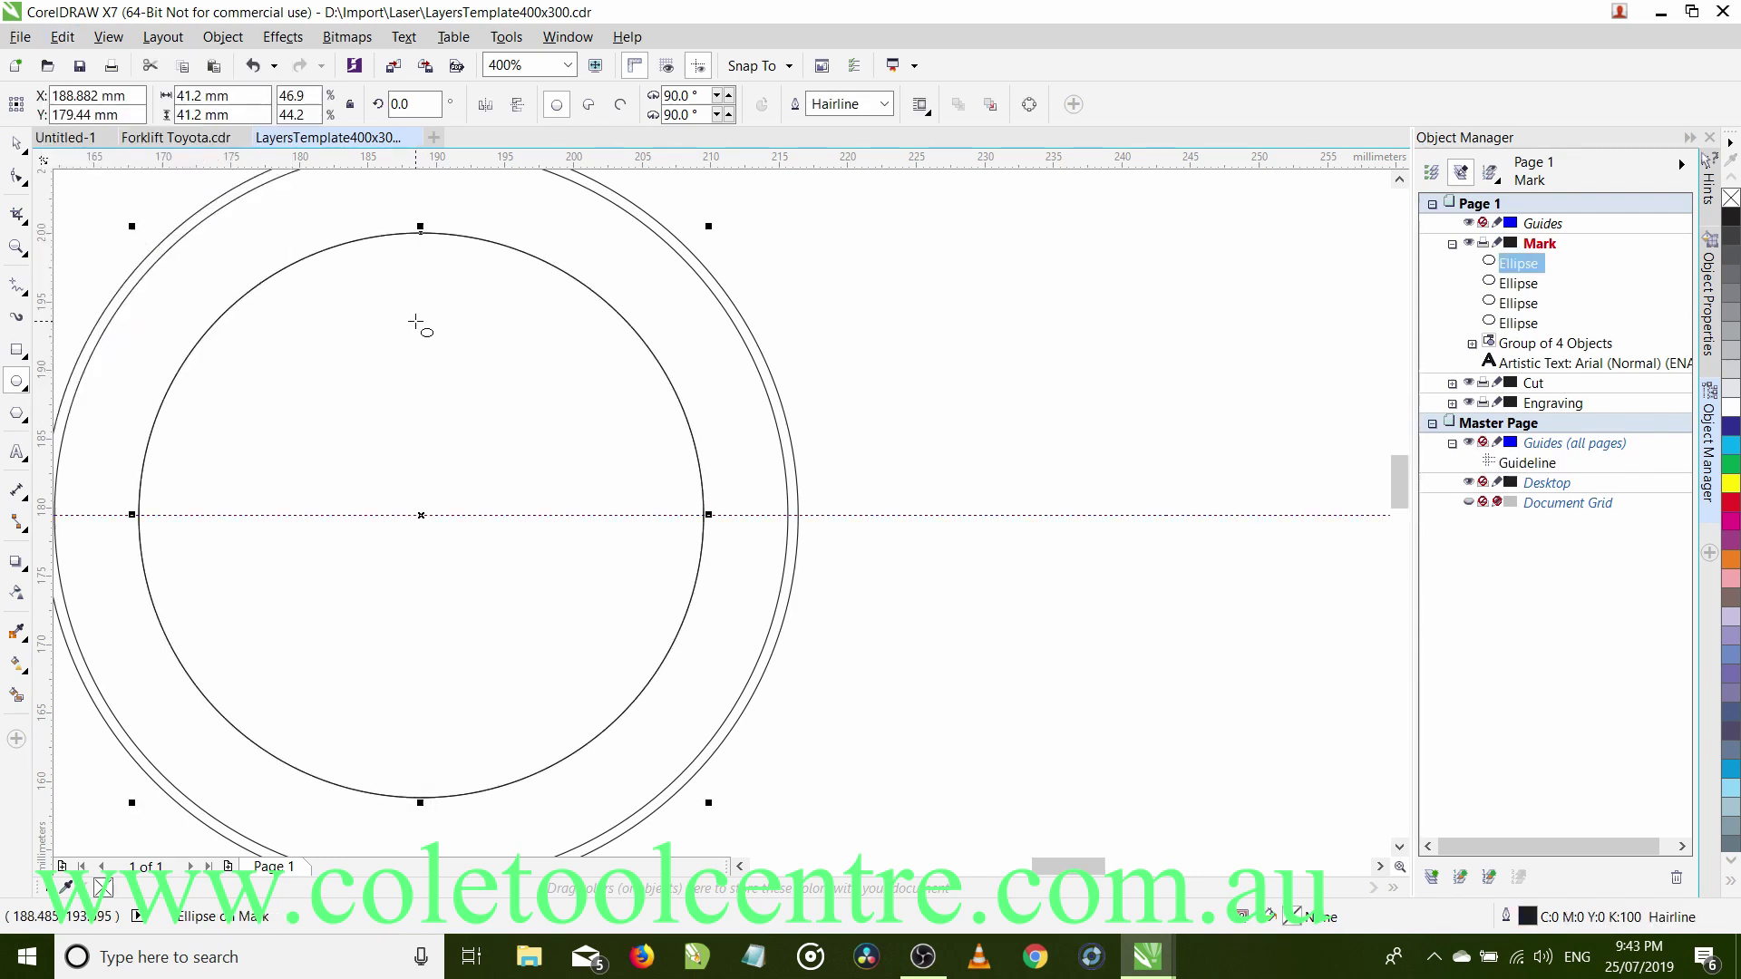
{"action": "left_click", "coordinate": [224, 98]}
{"action": "double_click", "coordinate": [224, 100]}
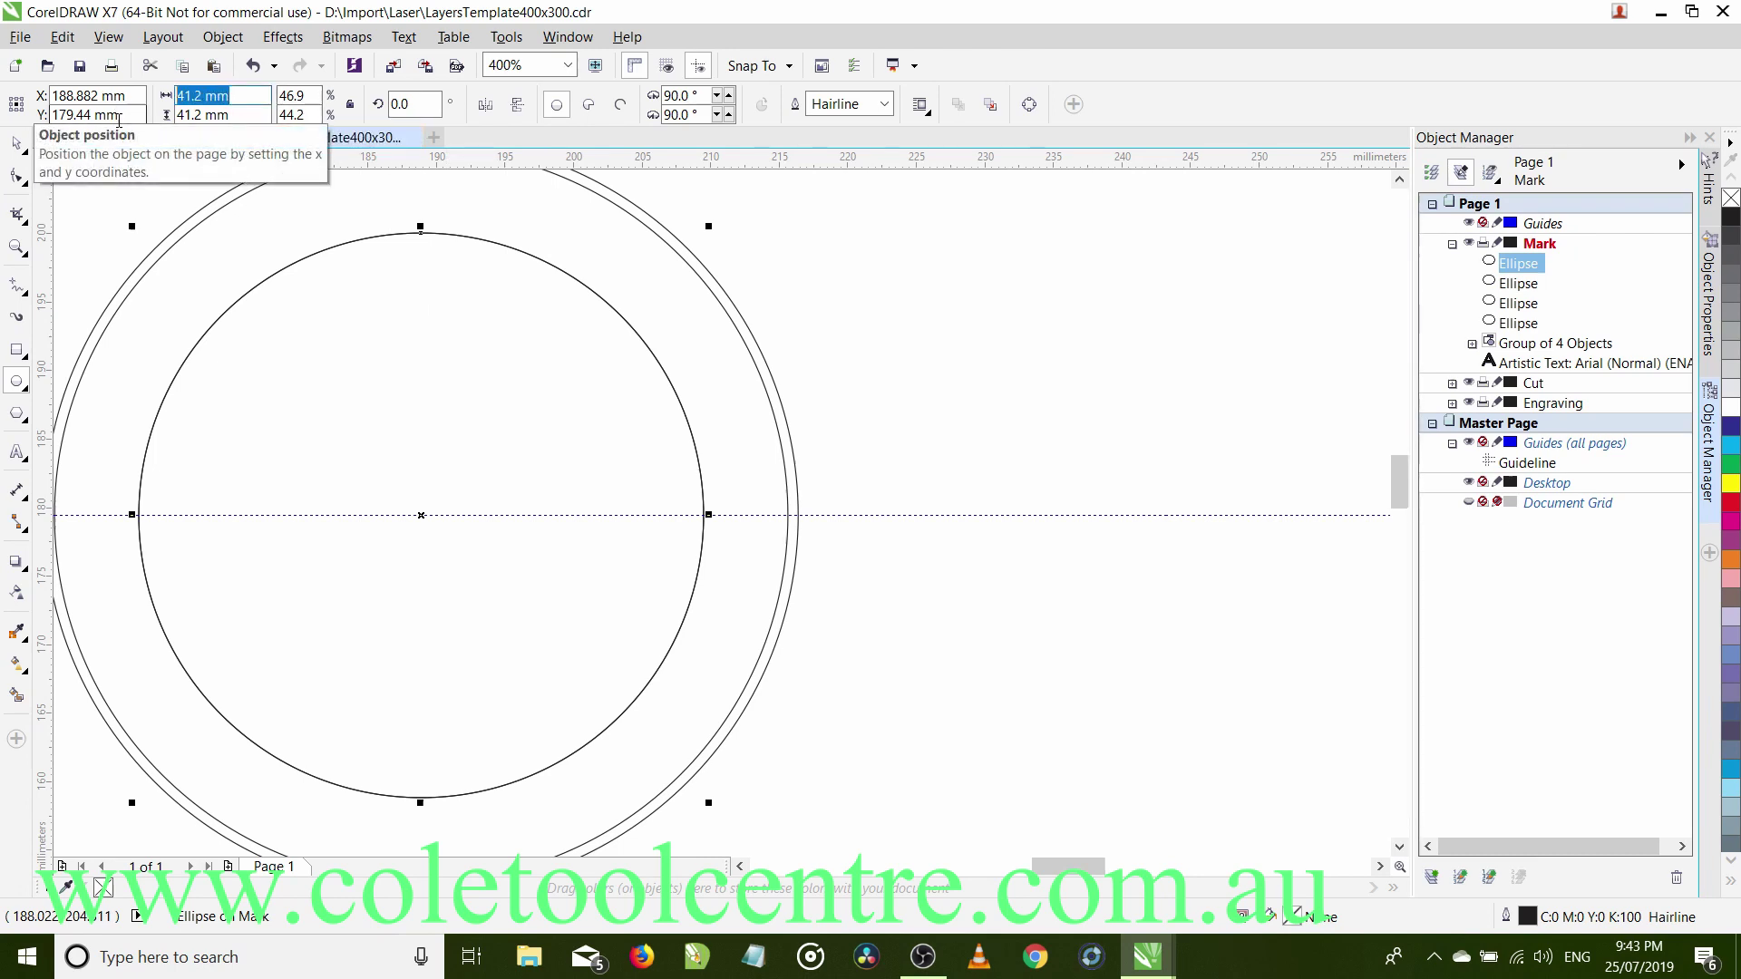
{"action": "type", "text": "8."}
{"action": "key", "text": "Tab"}
{"action": "type", "text": "8"}
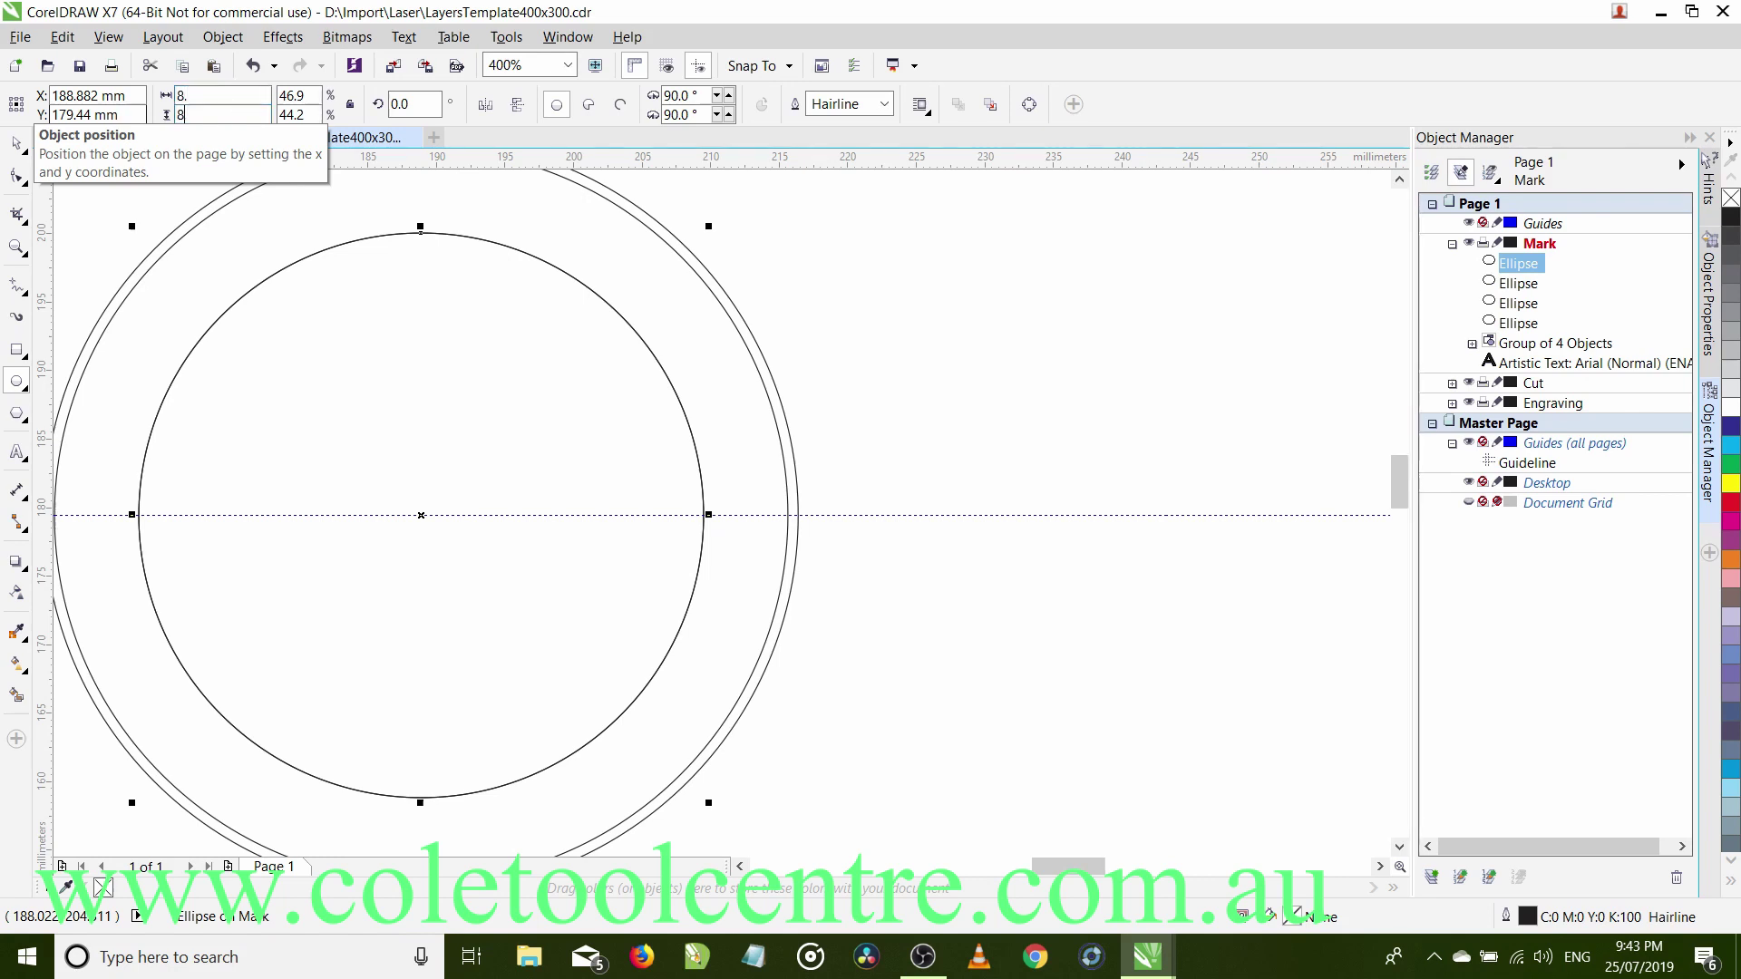
{"action": "key", "text": "Return"}
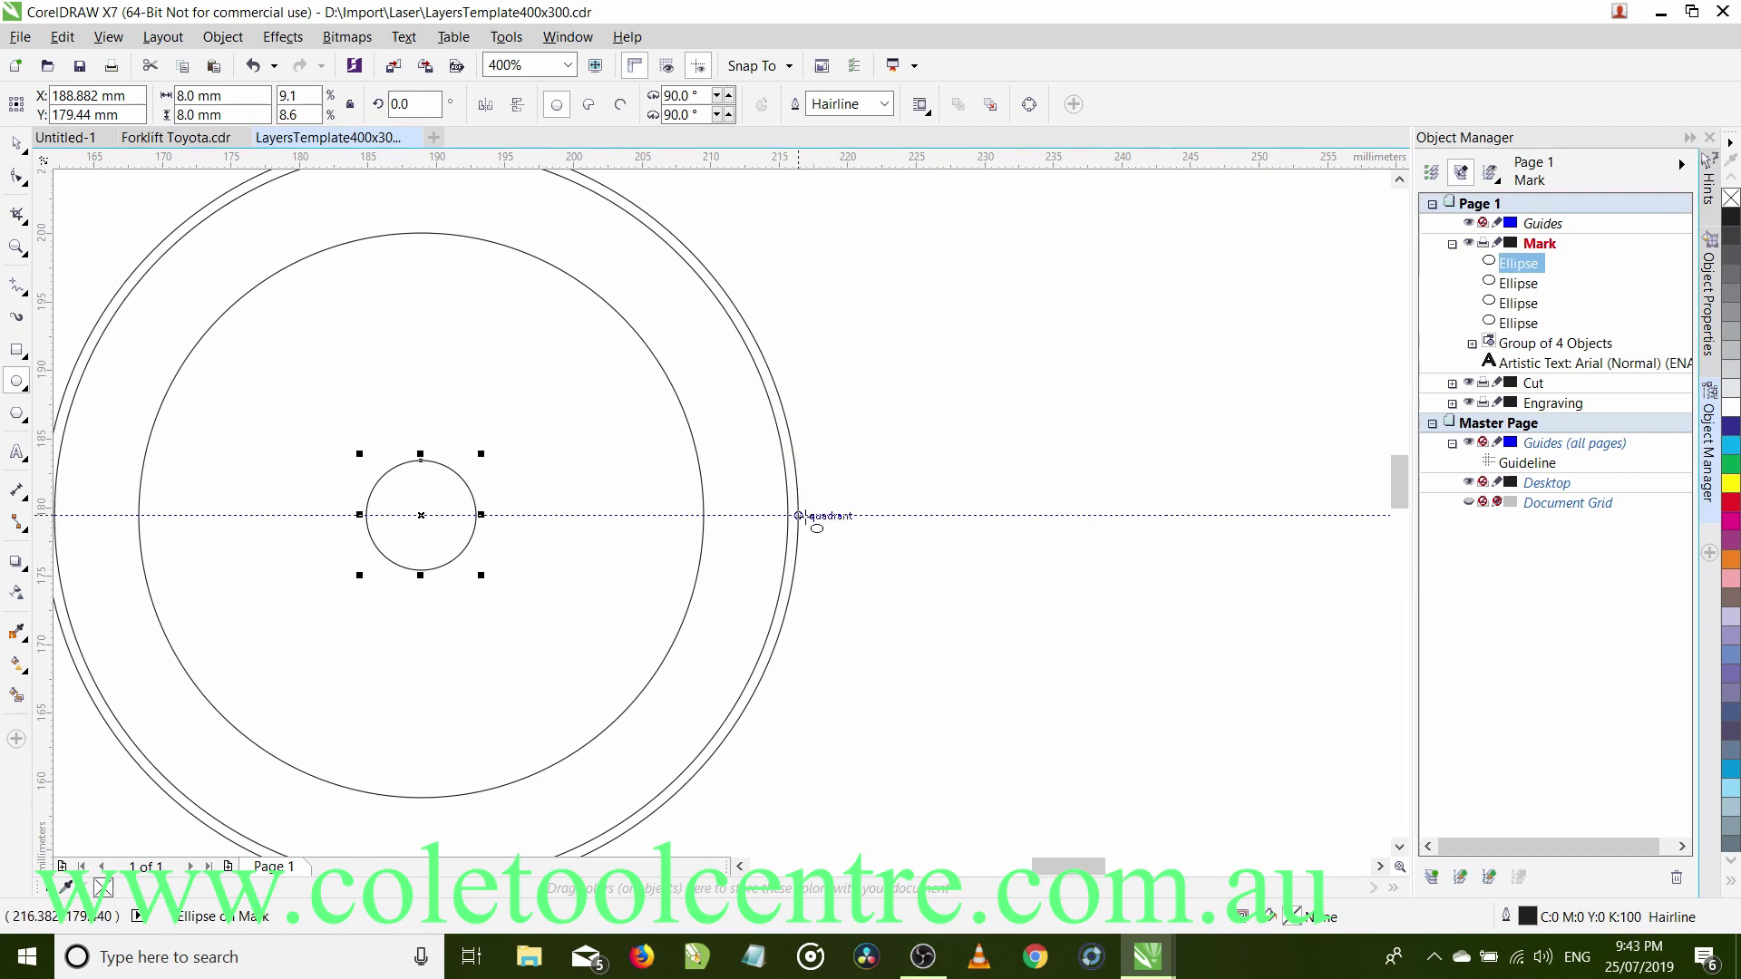
Move the 8 mm circle onto the right side of the outer ring and nudge it into place.
{"action": "left_click", "coordinate": [17, 142]}
{"action": "left_click_drag", "start_coordinate": [472, 494], "coordinate": [847, 494]}
{"action": "scroll", "coordinate": [886, 564], "scroll_direction": "up", "scroll_amount": 2}
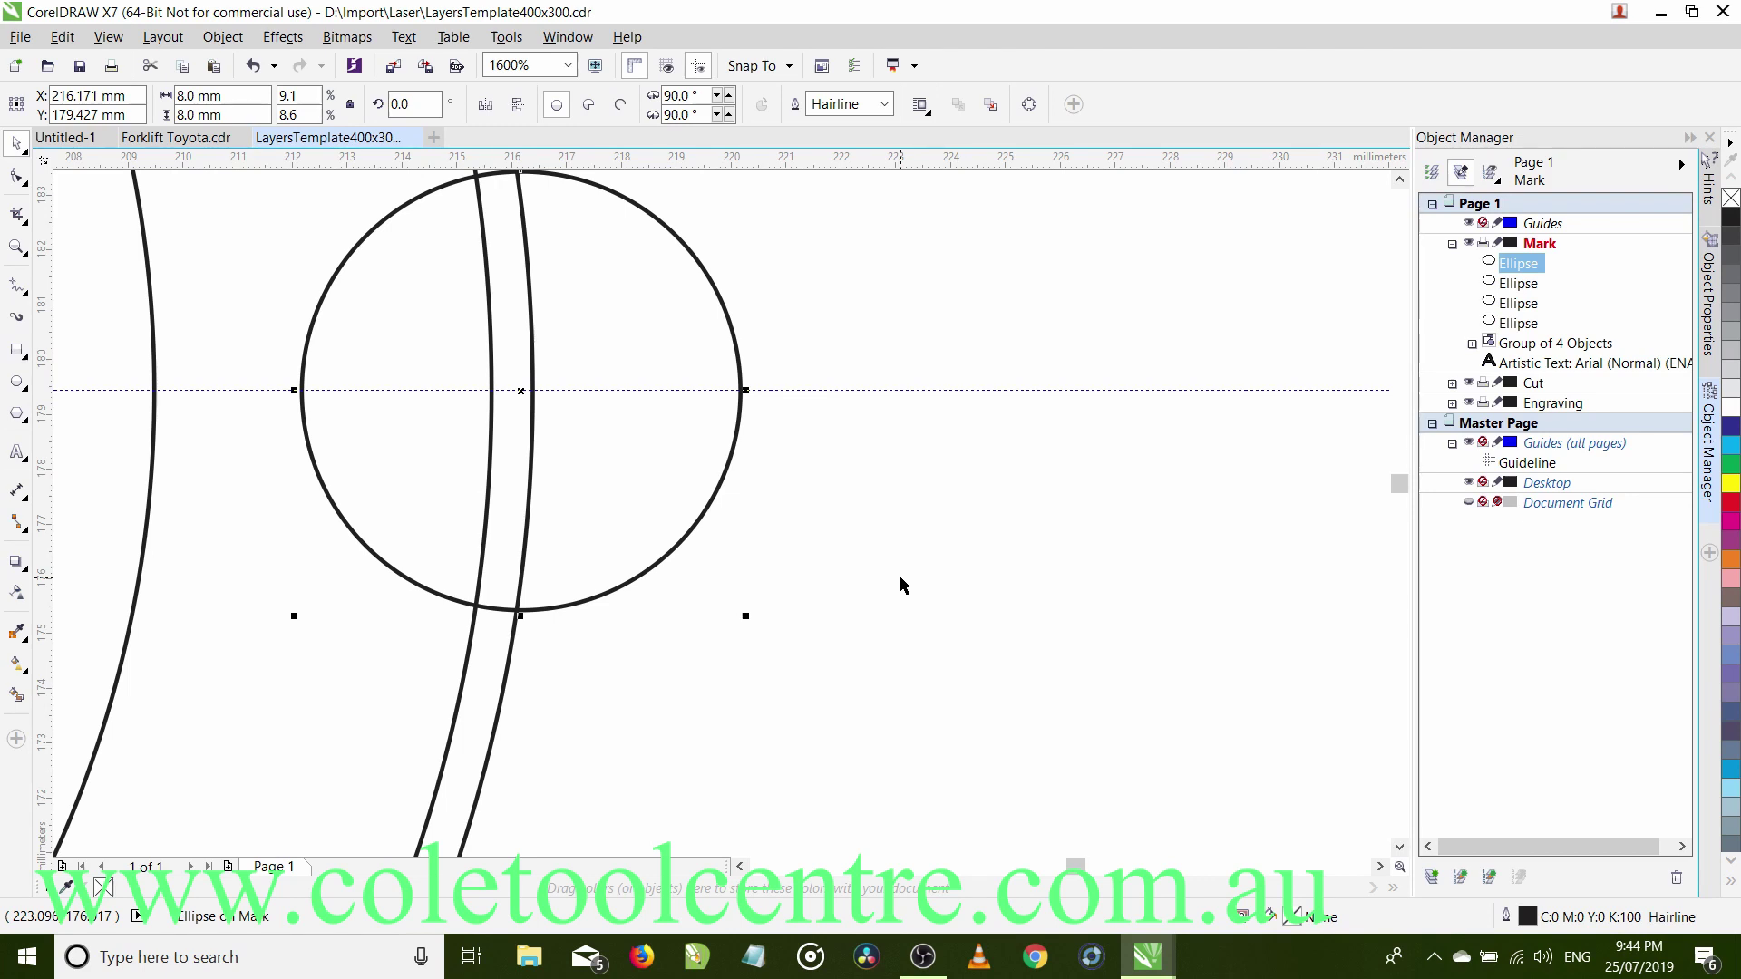
{"action": "key", "text": "Right"}
{"action": "key", "text": "Right"}
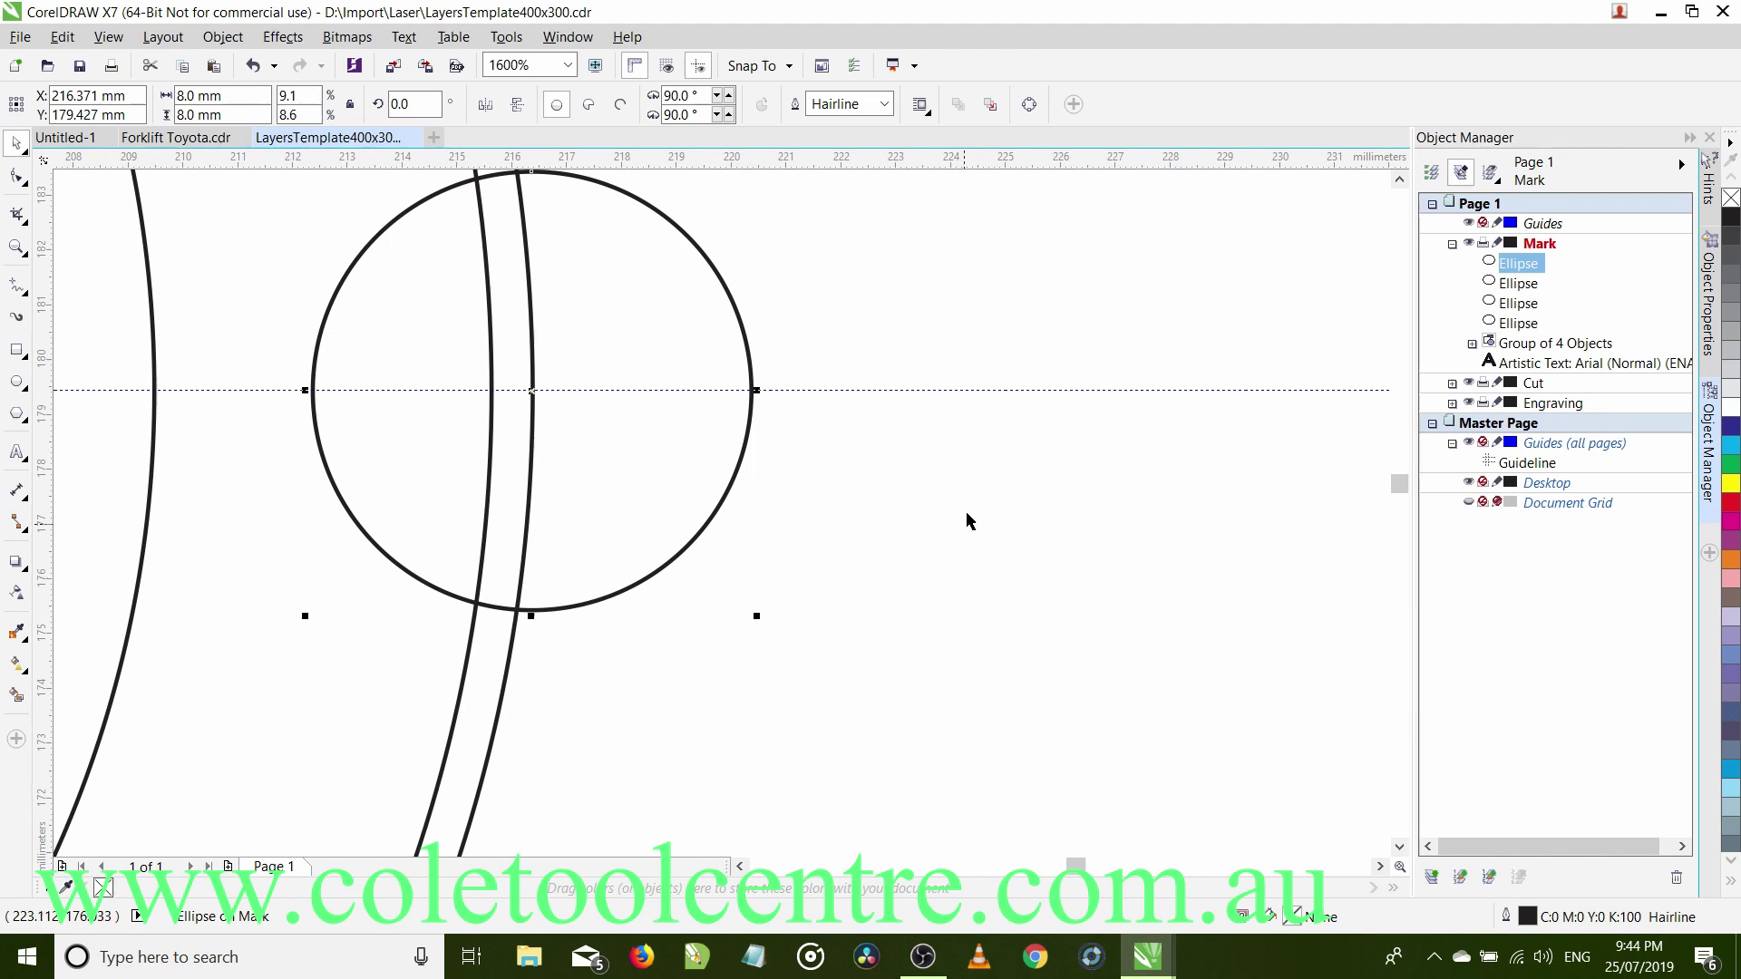
{"action": "scroll", "coordinate": [956, 553], "scroll_direction": "down", "scroll_amount": 2}
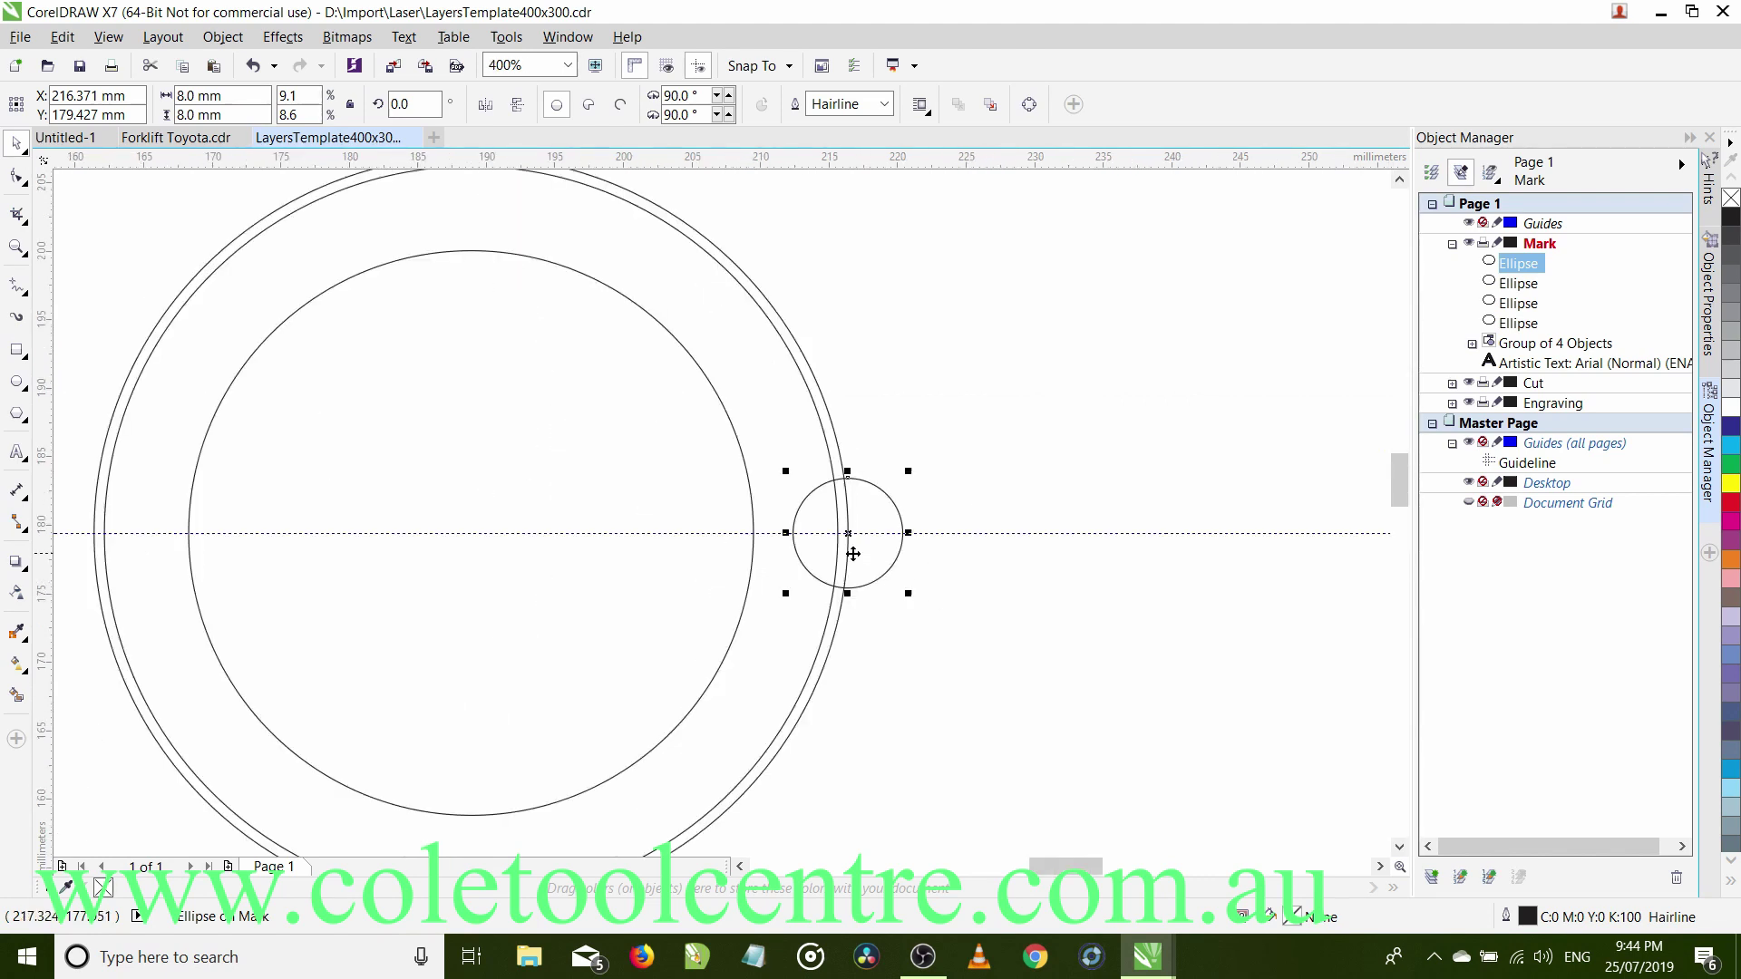
Place a copy of the bolt hole on the ring's left side, nudged onto the guideline.
{"action": "left_click_drag", "start_coordinate": [813, 495], "coordinate": [214, 490]}
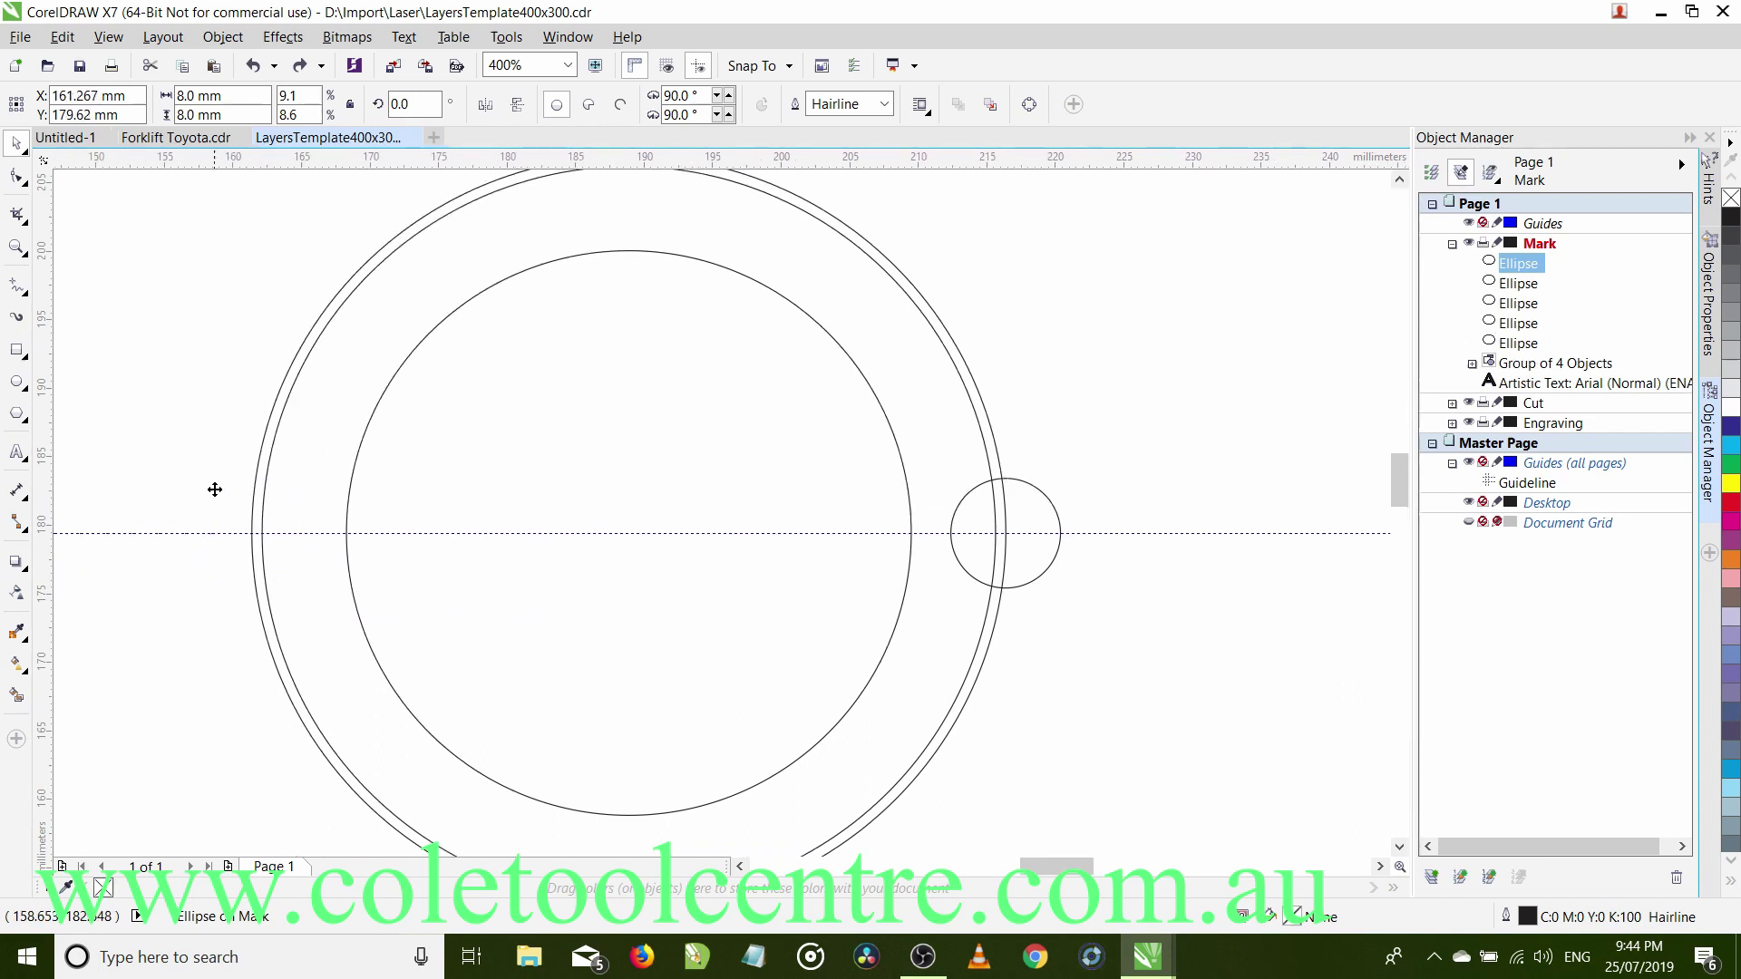
{"action": "scroll", "coordinate": [280, 551], "scroll_direction": "up", "scroll_amount": 1}
{"action": "scroll", "coordinate": [280, 551], "scroll_direction": "up", "scroll_amount": 2}
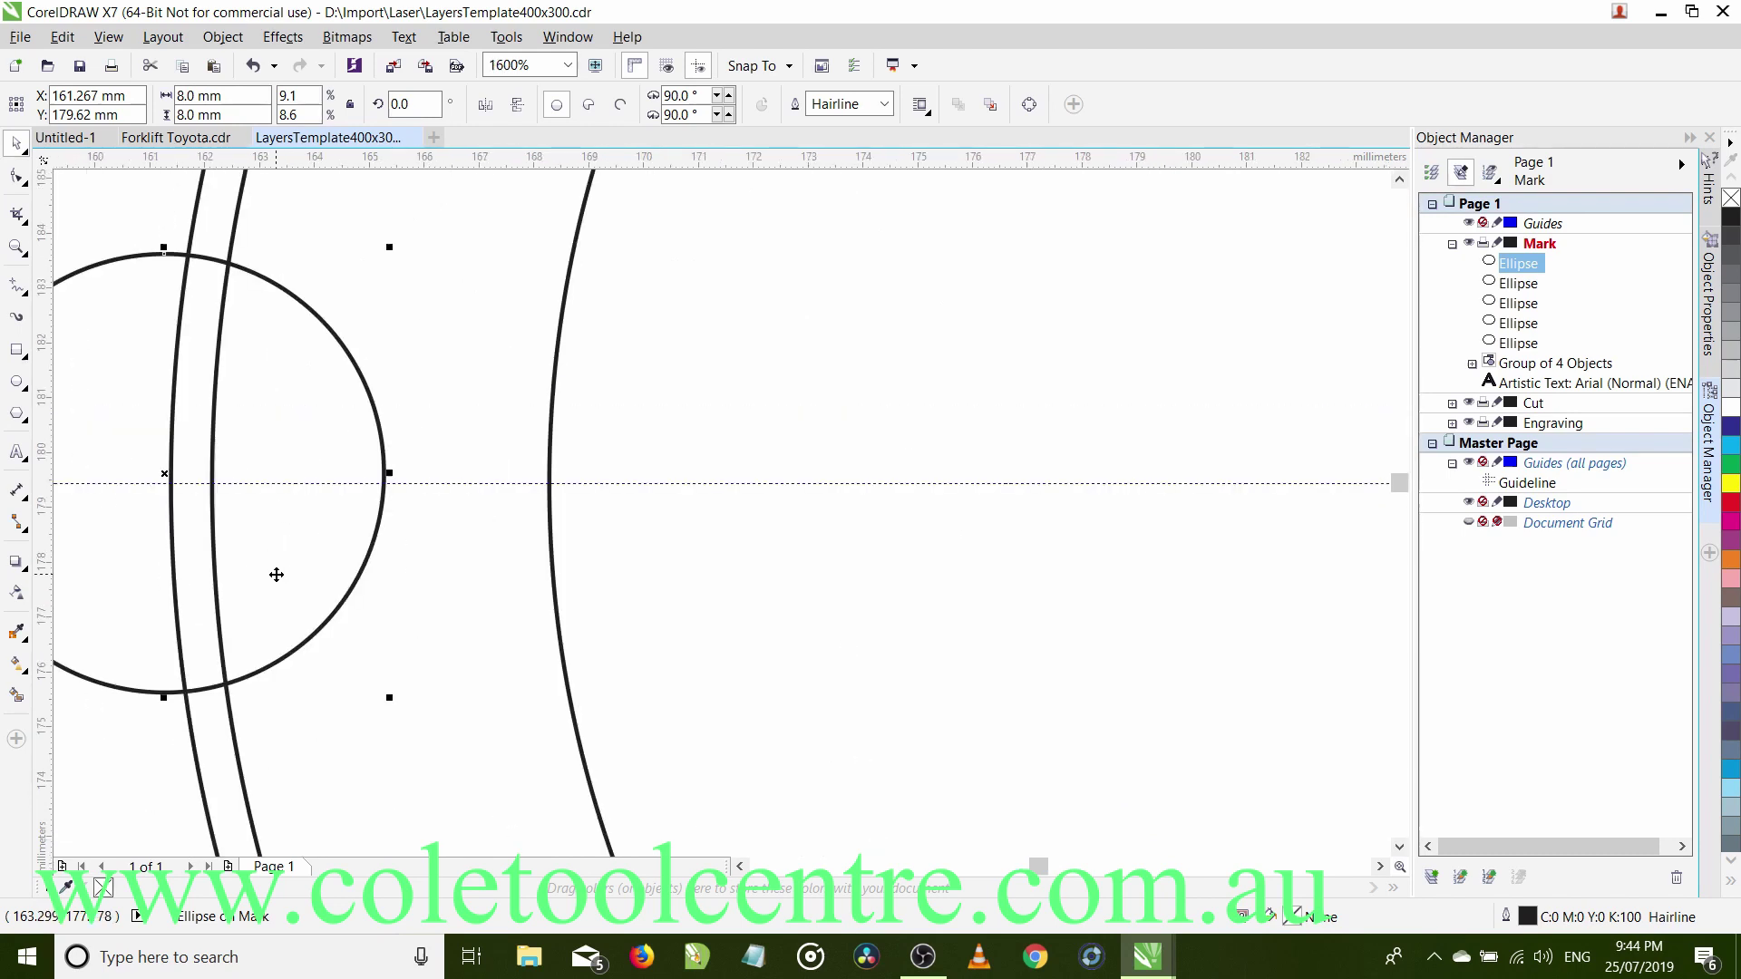
{"action": "key", "text": "Down"}
{"action": "key", "text": "Down"}
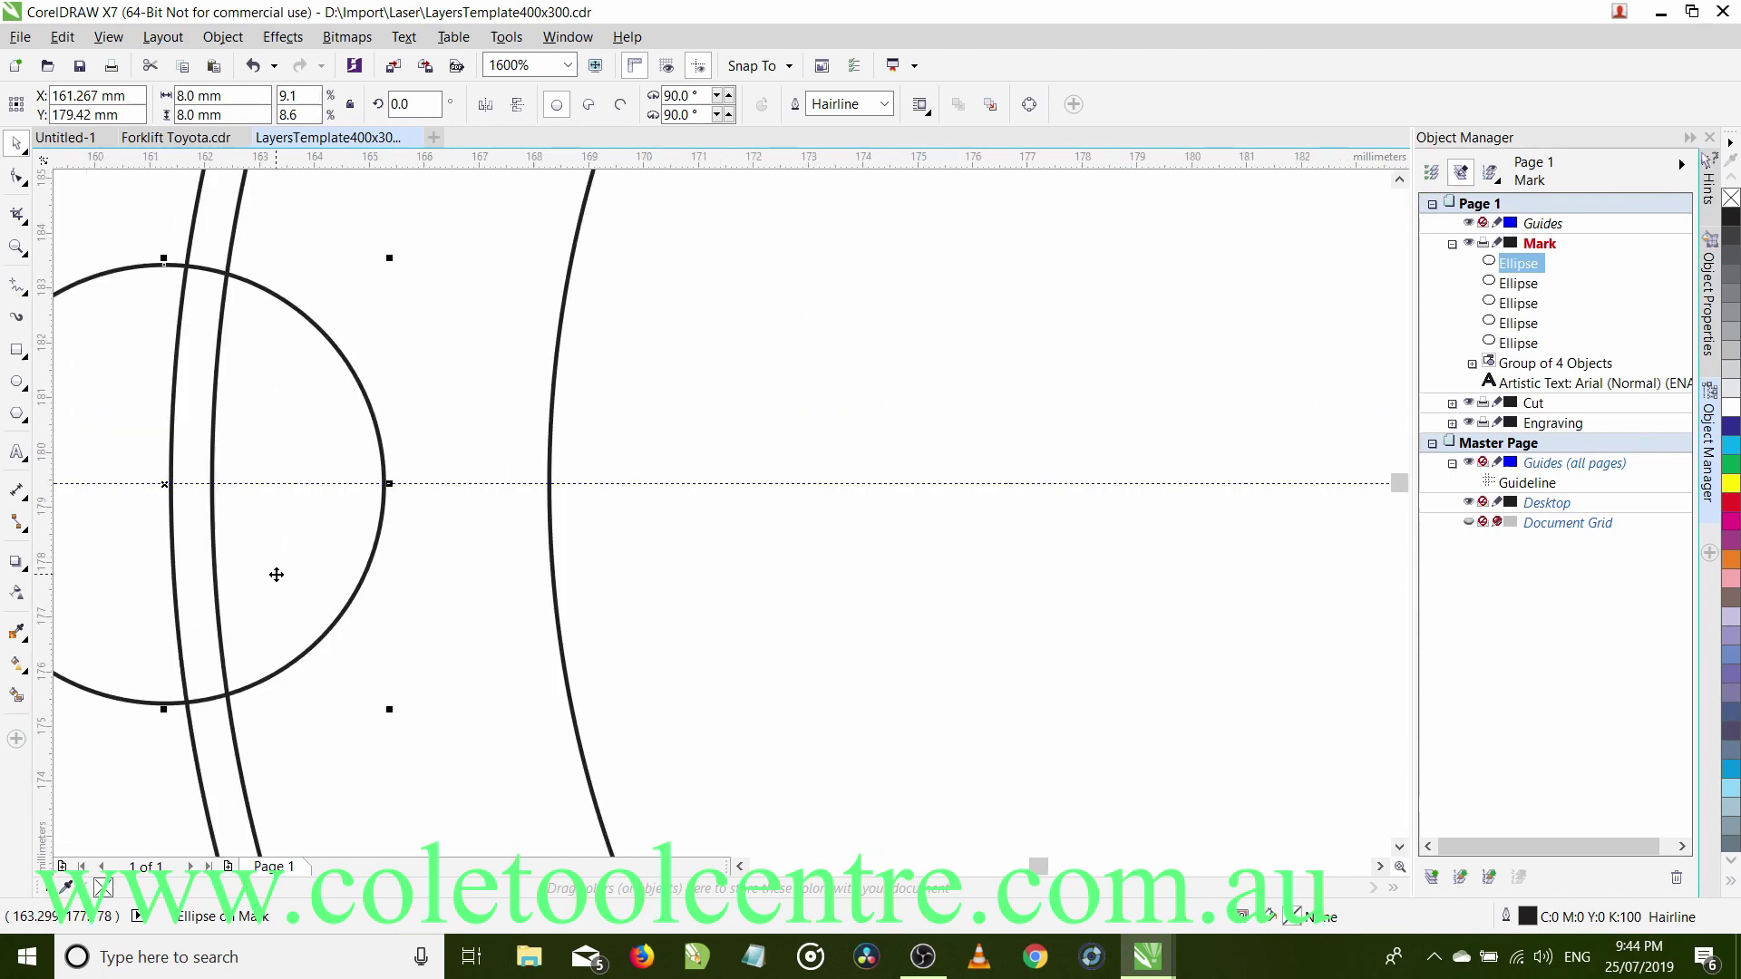
{"action": "key", "text": "Right"}
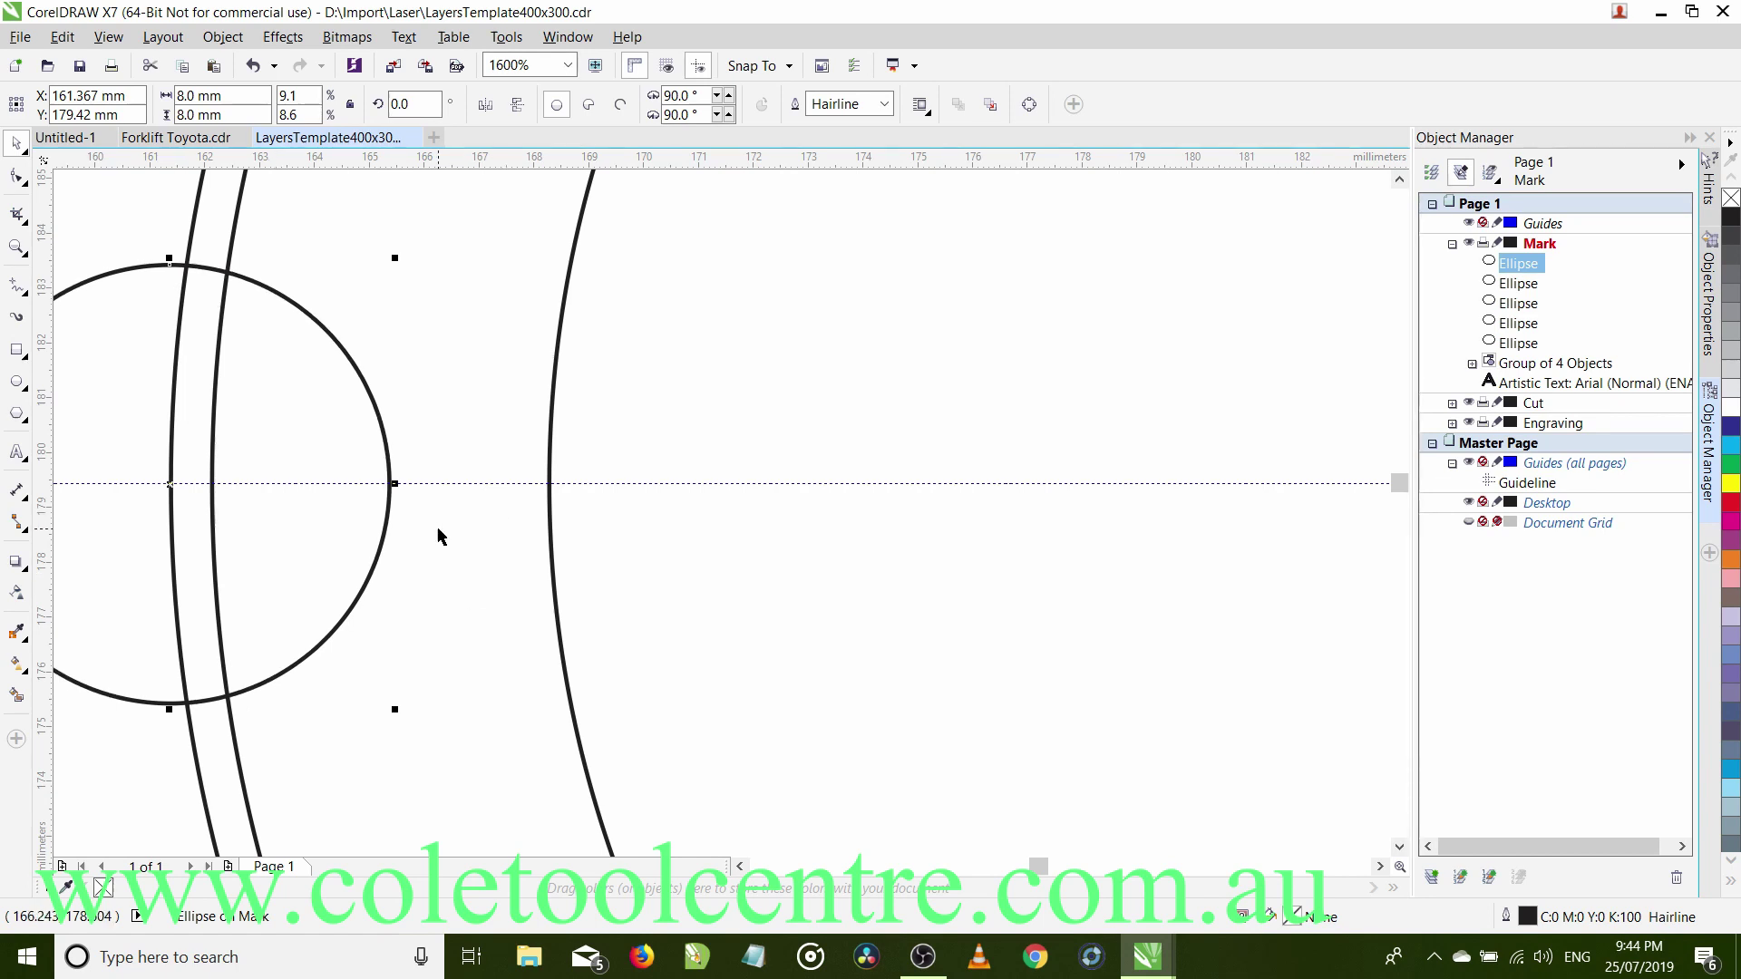
{"action": "scroll", "coordinate": [438, 545], "scroll_direction": "down", "scroll_amount": 2}
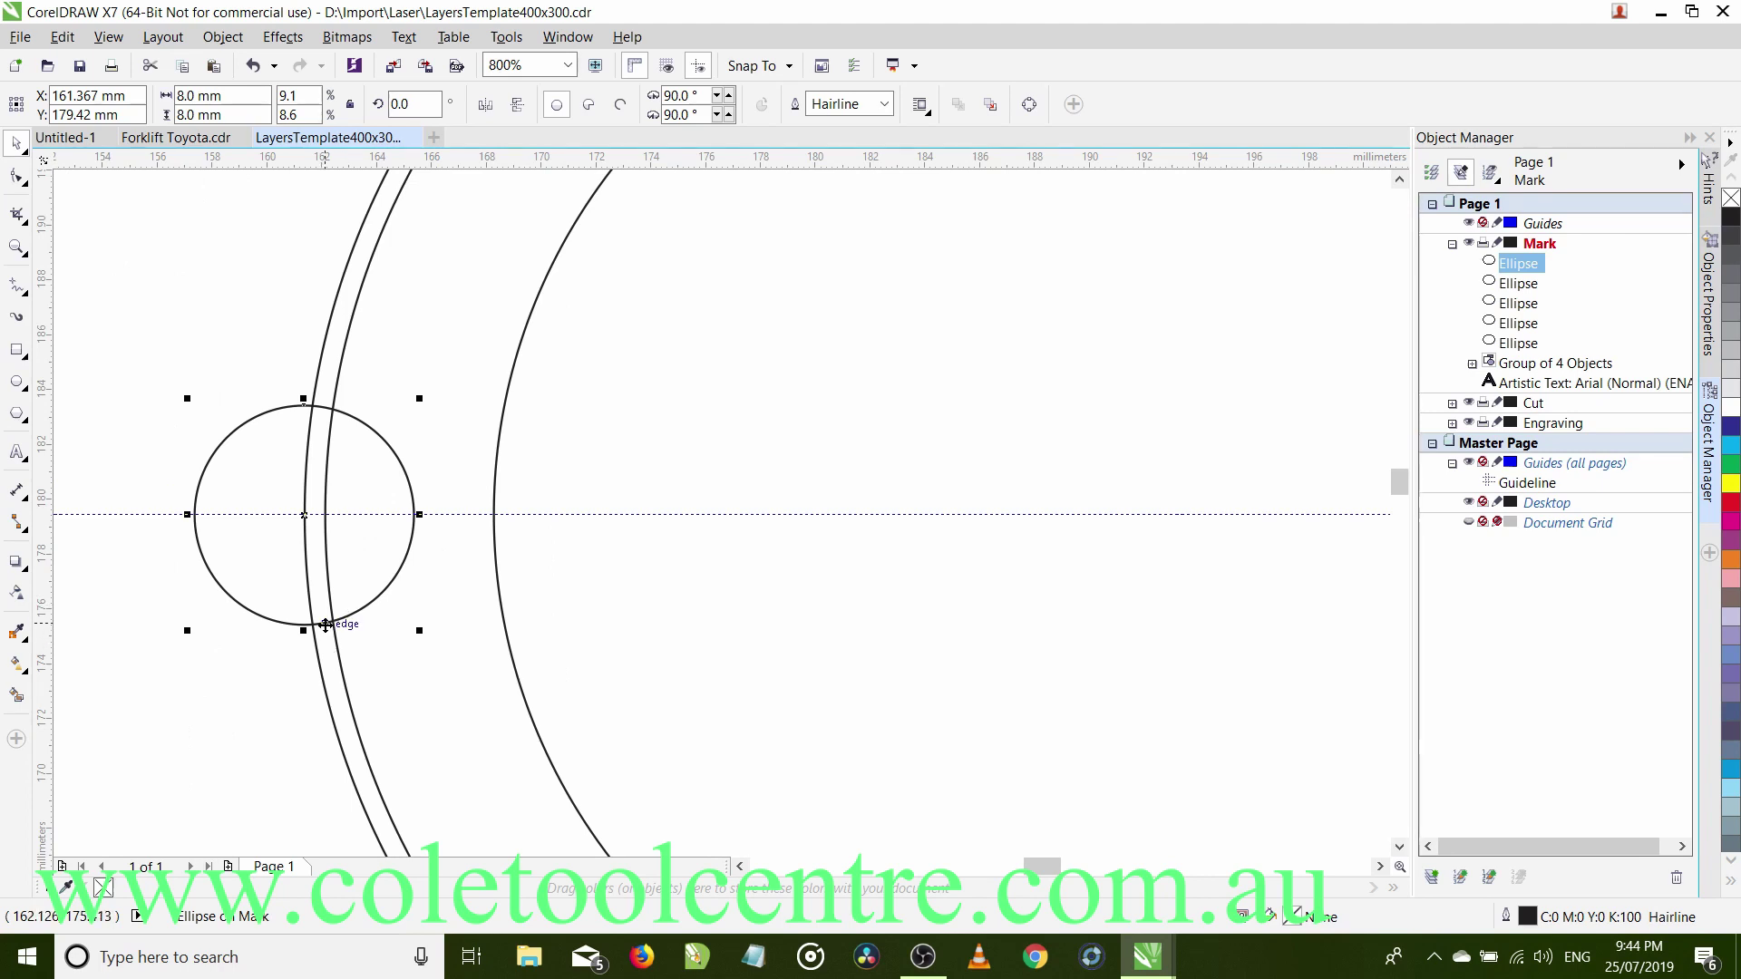
Paste copies of the circle and size one to 13 × 13 mm around the bolt hole.
{"action": "left_click", "coordinate": [62, 37]}
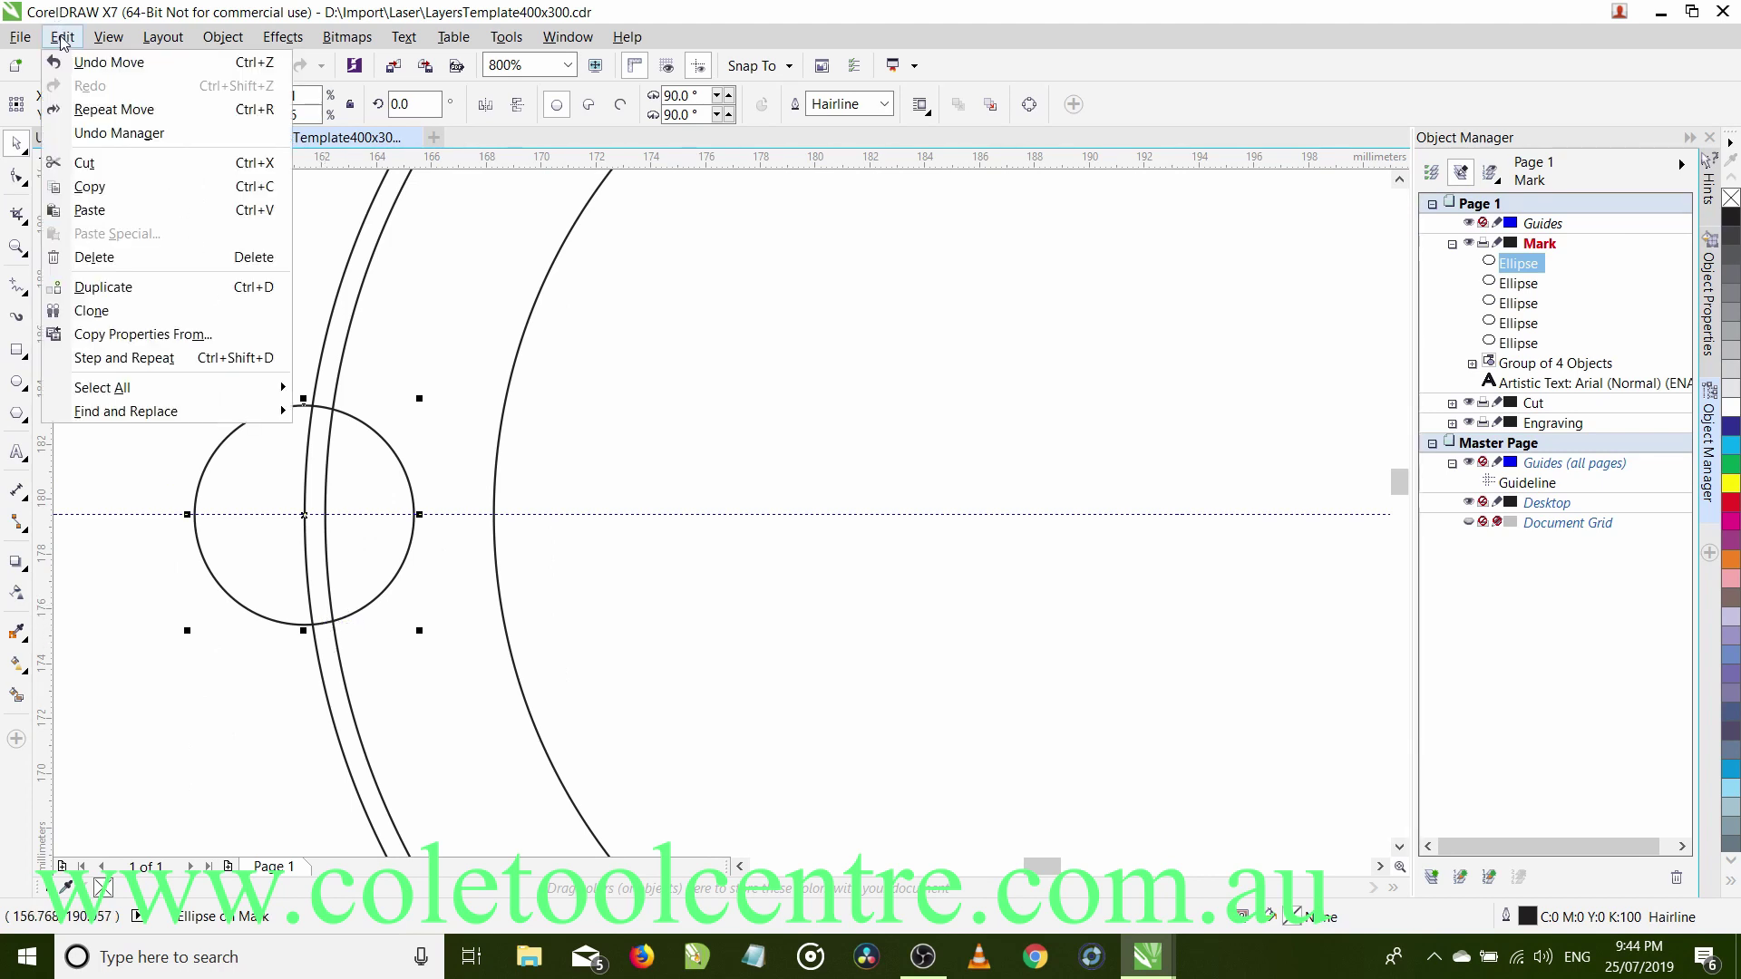
{"action": "left_click", "coordinate": [99, 208]}
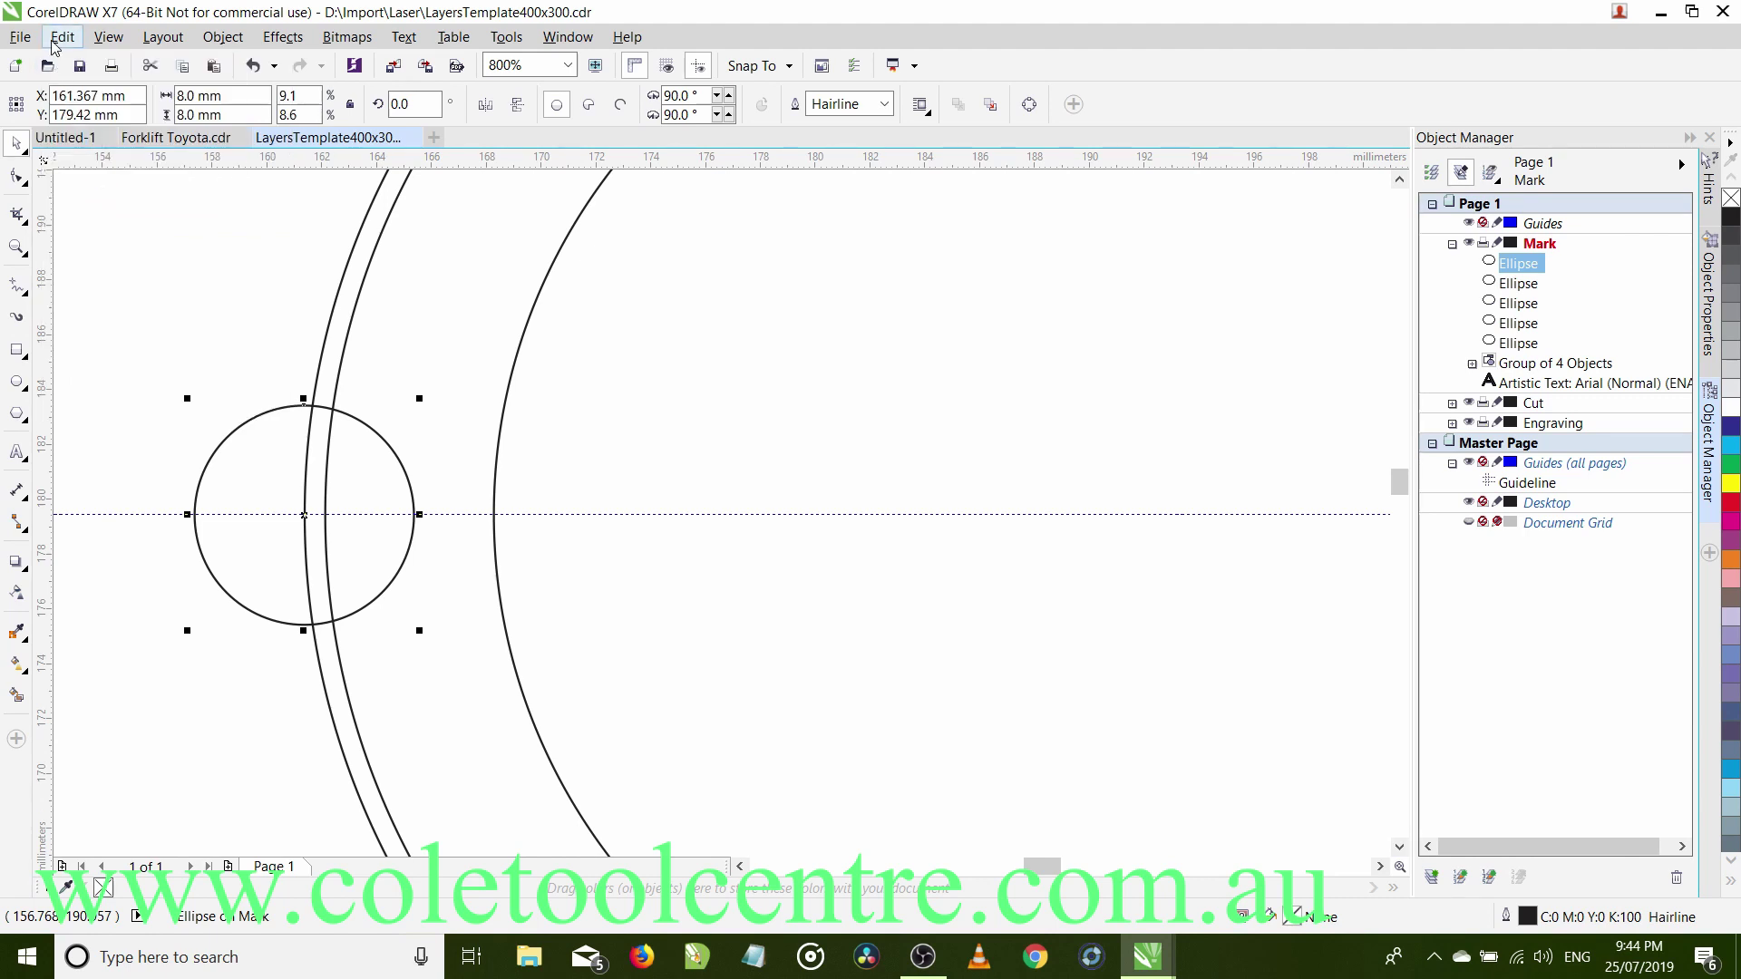
{"action": "left_click", "coordinate": [56, 39]}
{"action": "left_click", "coordinate": [95, 211]}
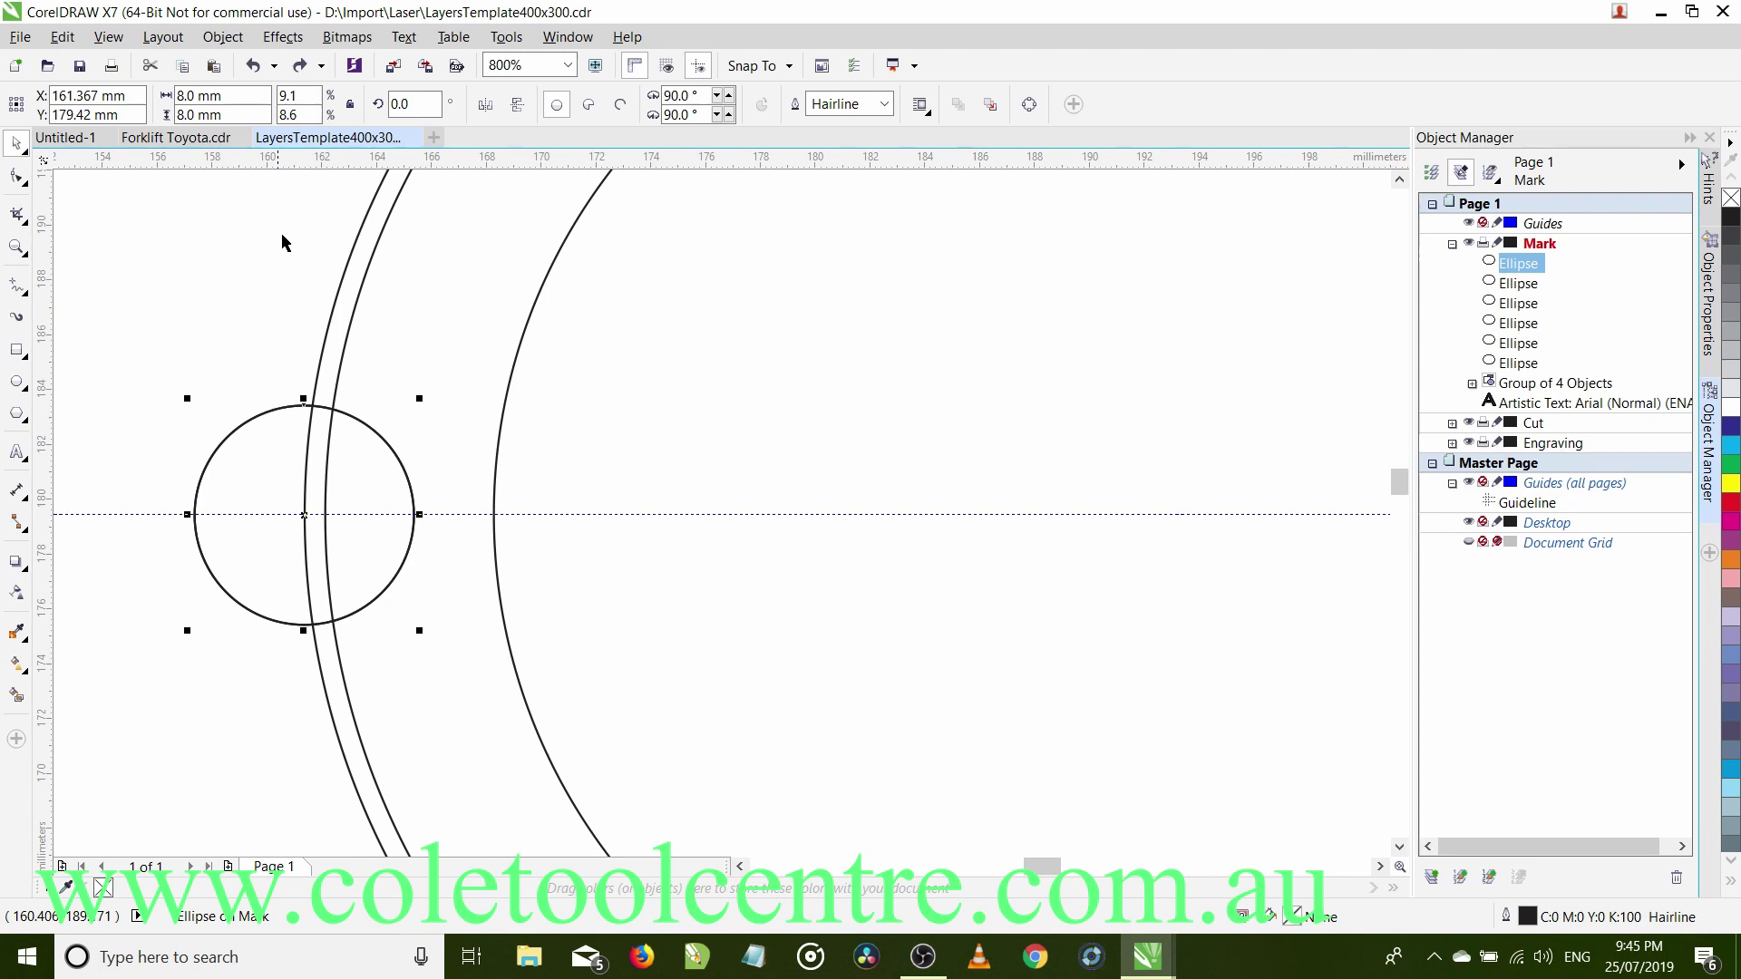
{"action": "left_click", "coordinate": [218, 95]}
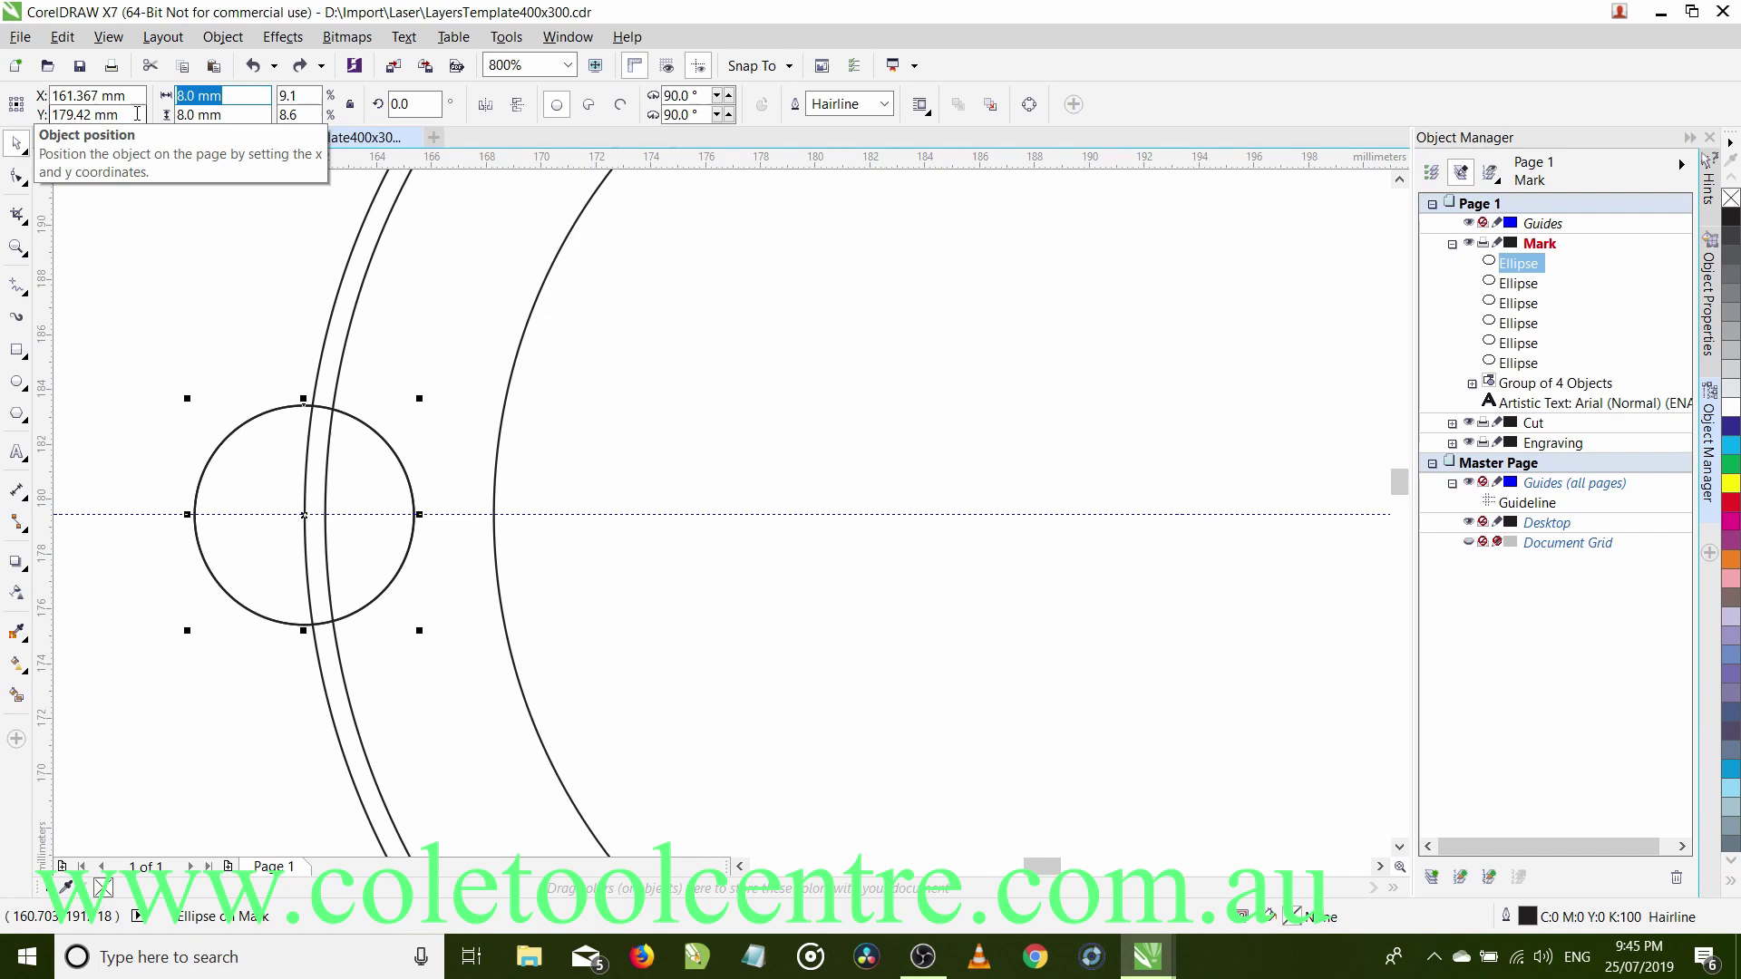
{"action": "type", "text": "13"}
{"action": "key", "text": "Tab"}
{"action": "type", "text": "13"}
{"action": "key", "text": "Return"}
{"action": "scroll", "coordinate": [371, 234], "scroll_direction": "down", "scroll_amount": 1}
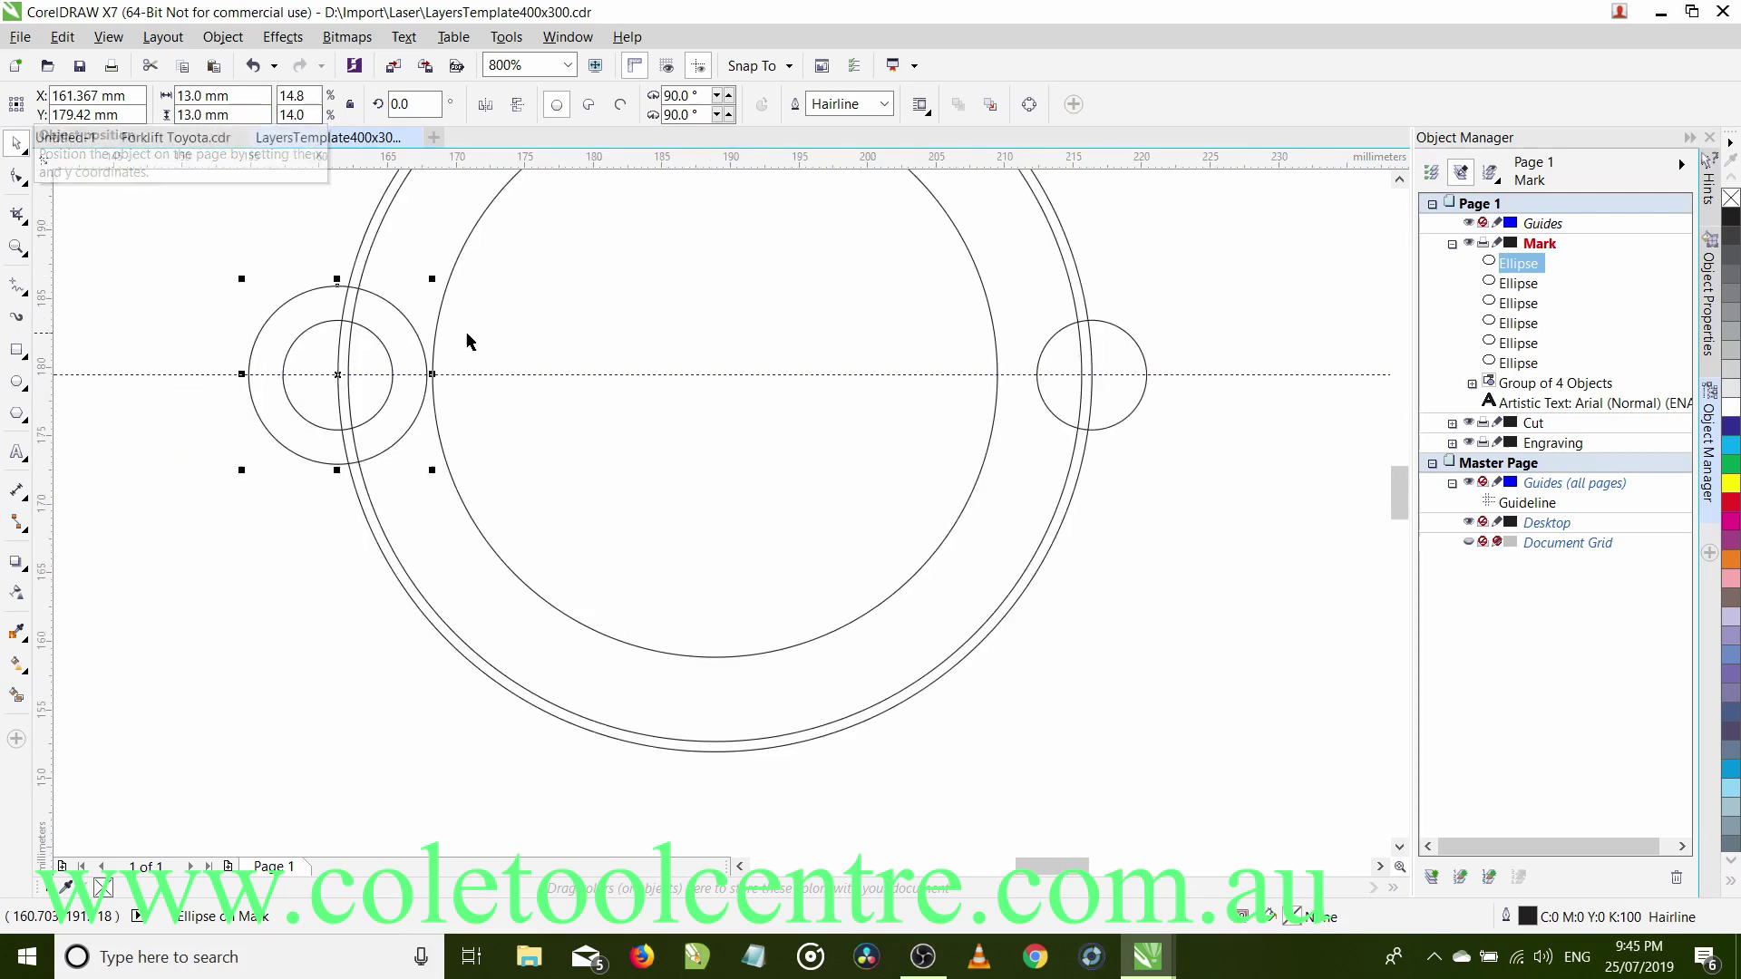
Break the right lug circle and an outer-ring arc apart into separate curve pieces.
{"action": "left_click", "coordinate": [1134, 338]}
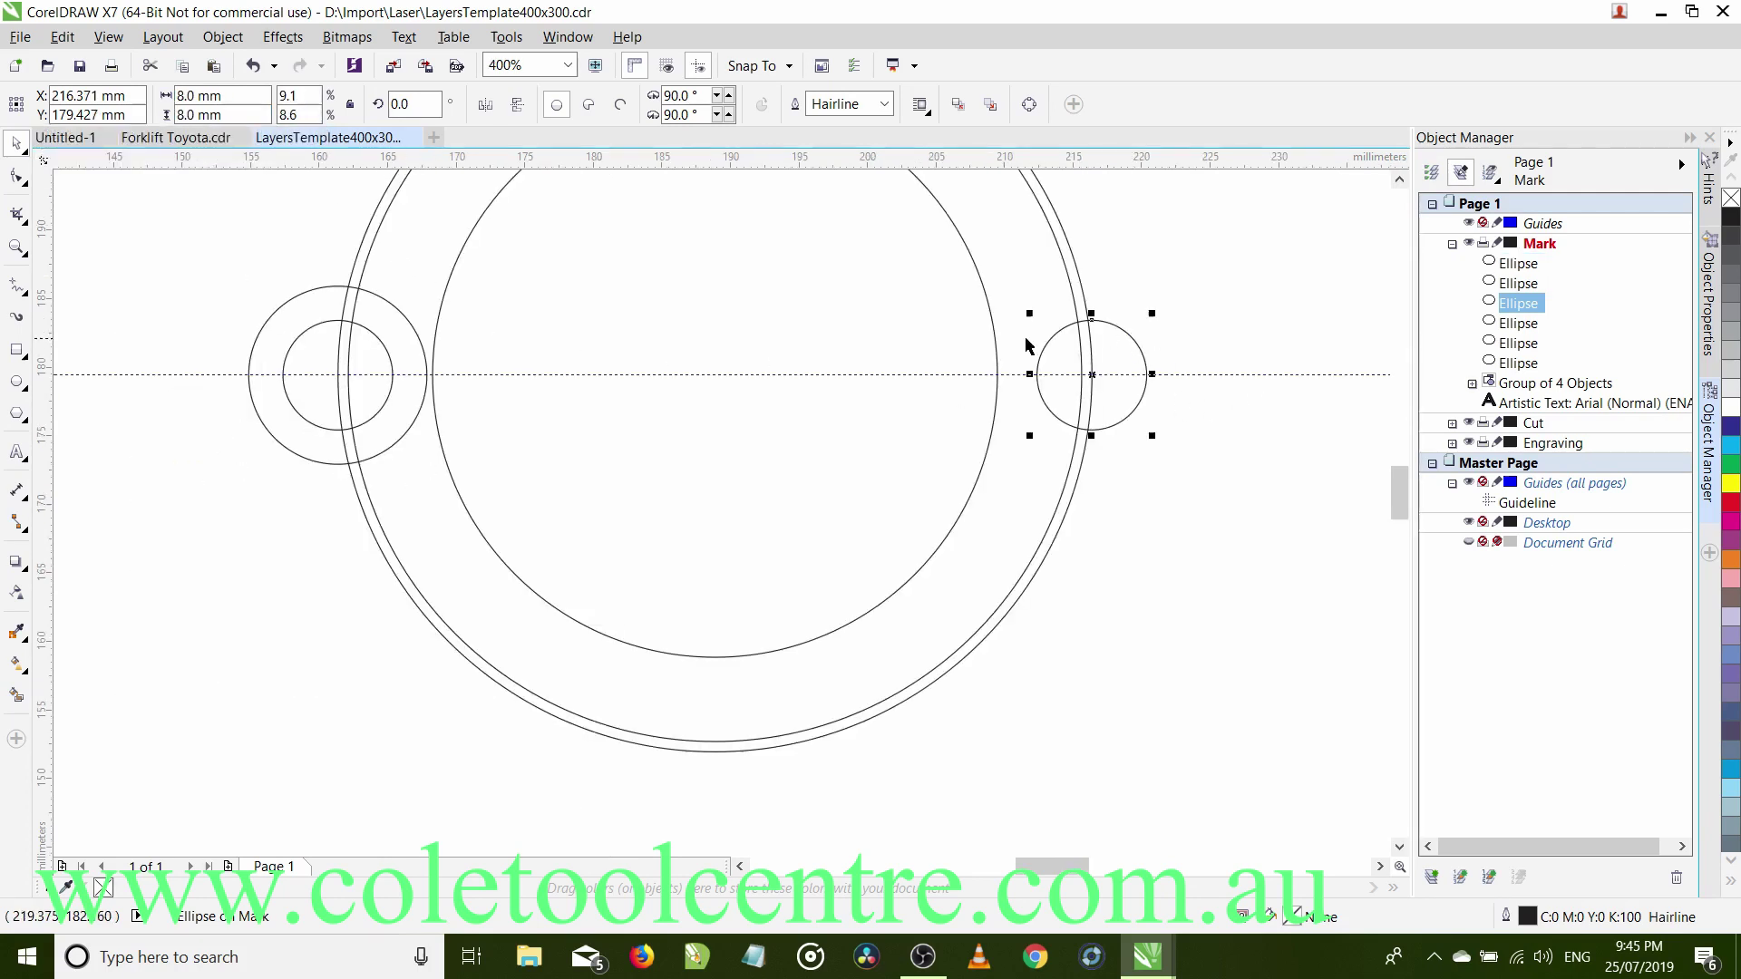
{"action": "left_click", "coordinate": [63, 36]}
{"action": "left_click", "coordinate": [224, 38]}
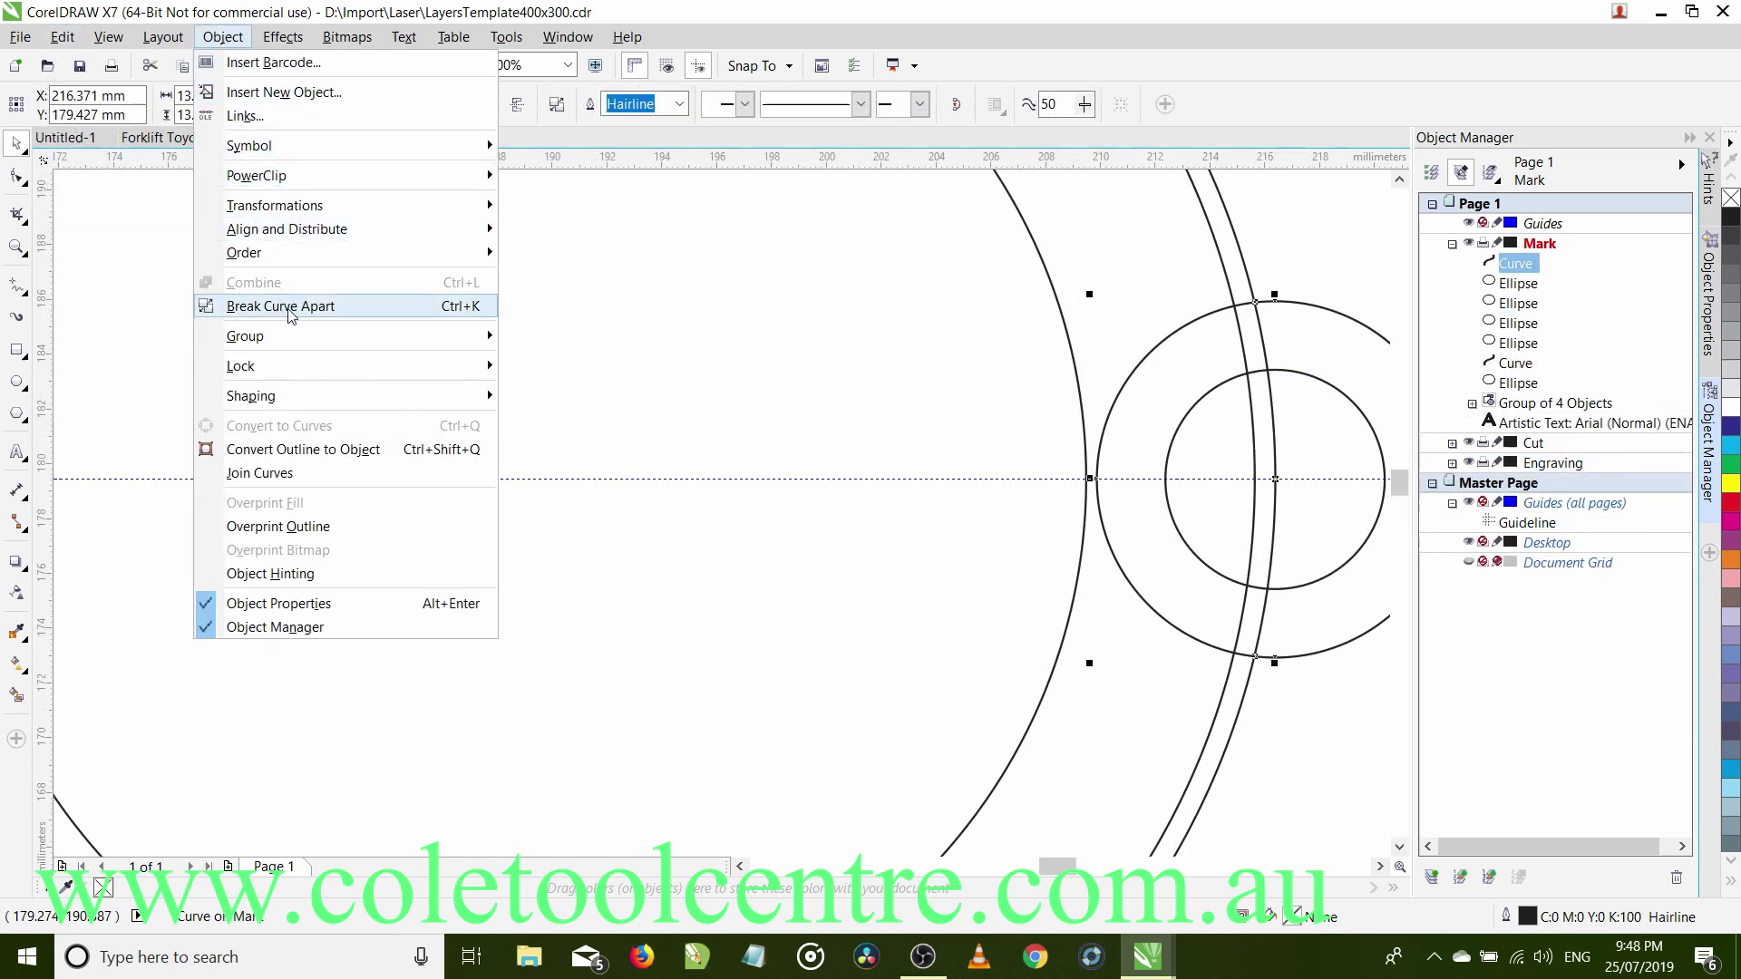
{"action": "left_click", "coordinate": [281, 307]}
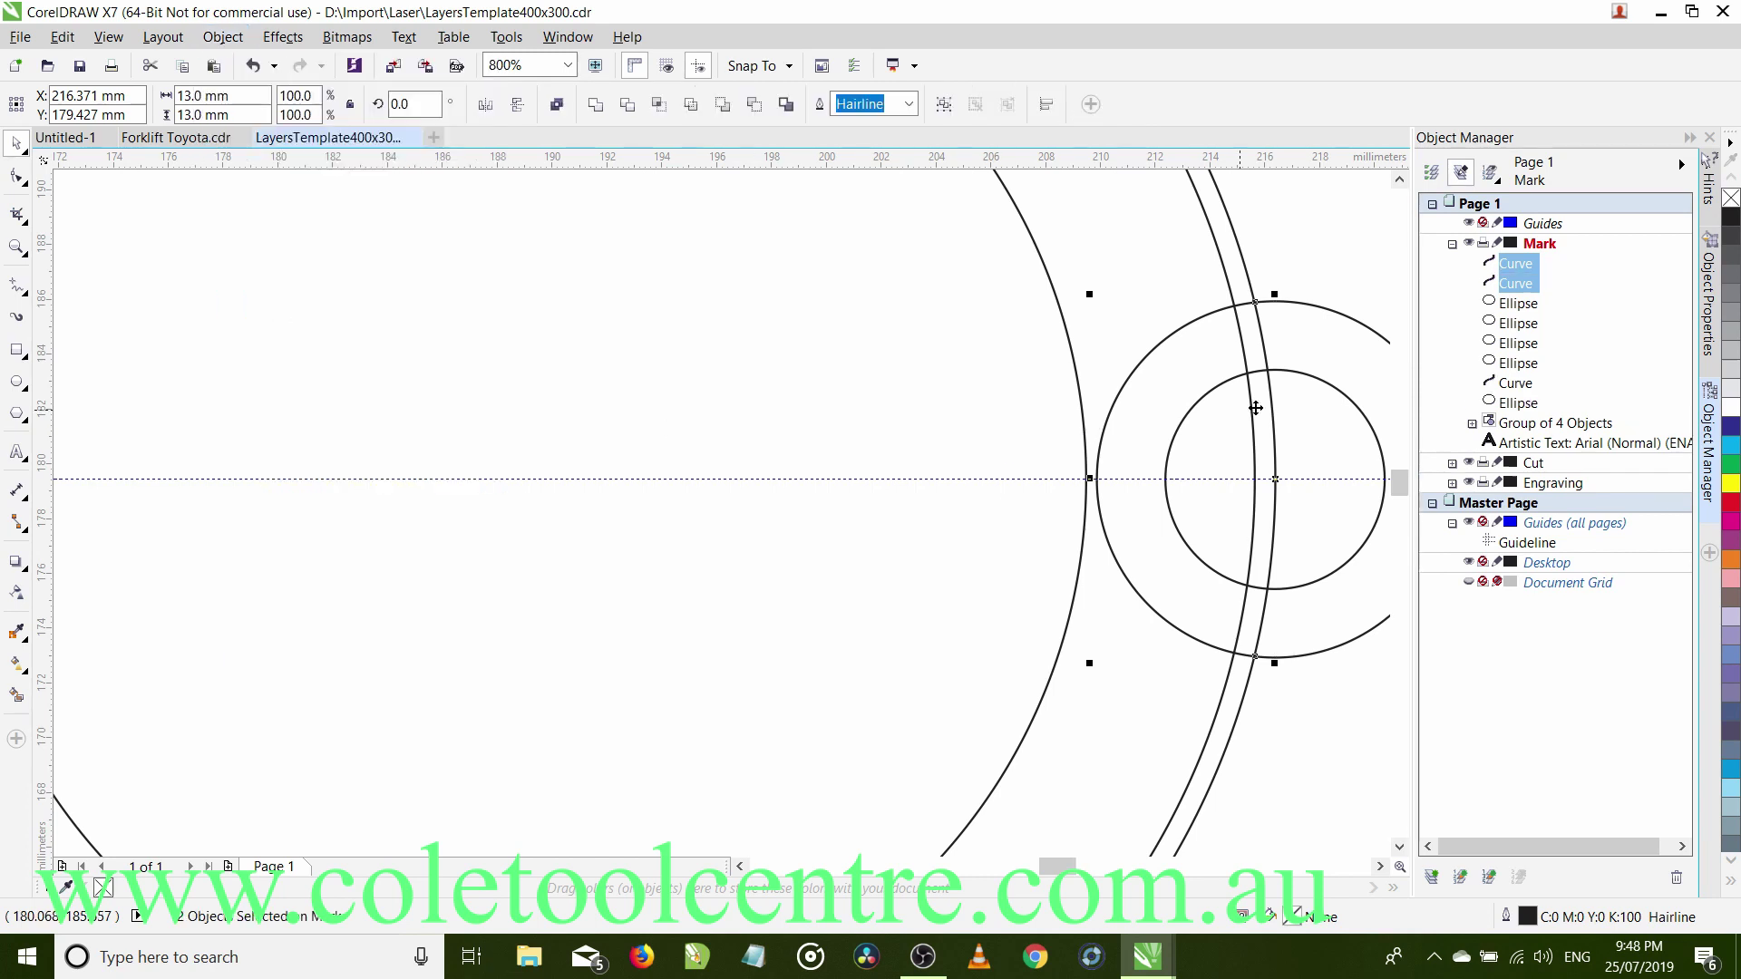
{"action": "left_click", "coordinate": [1226, 286]}
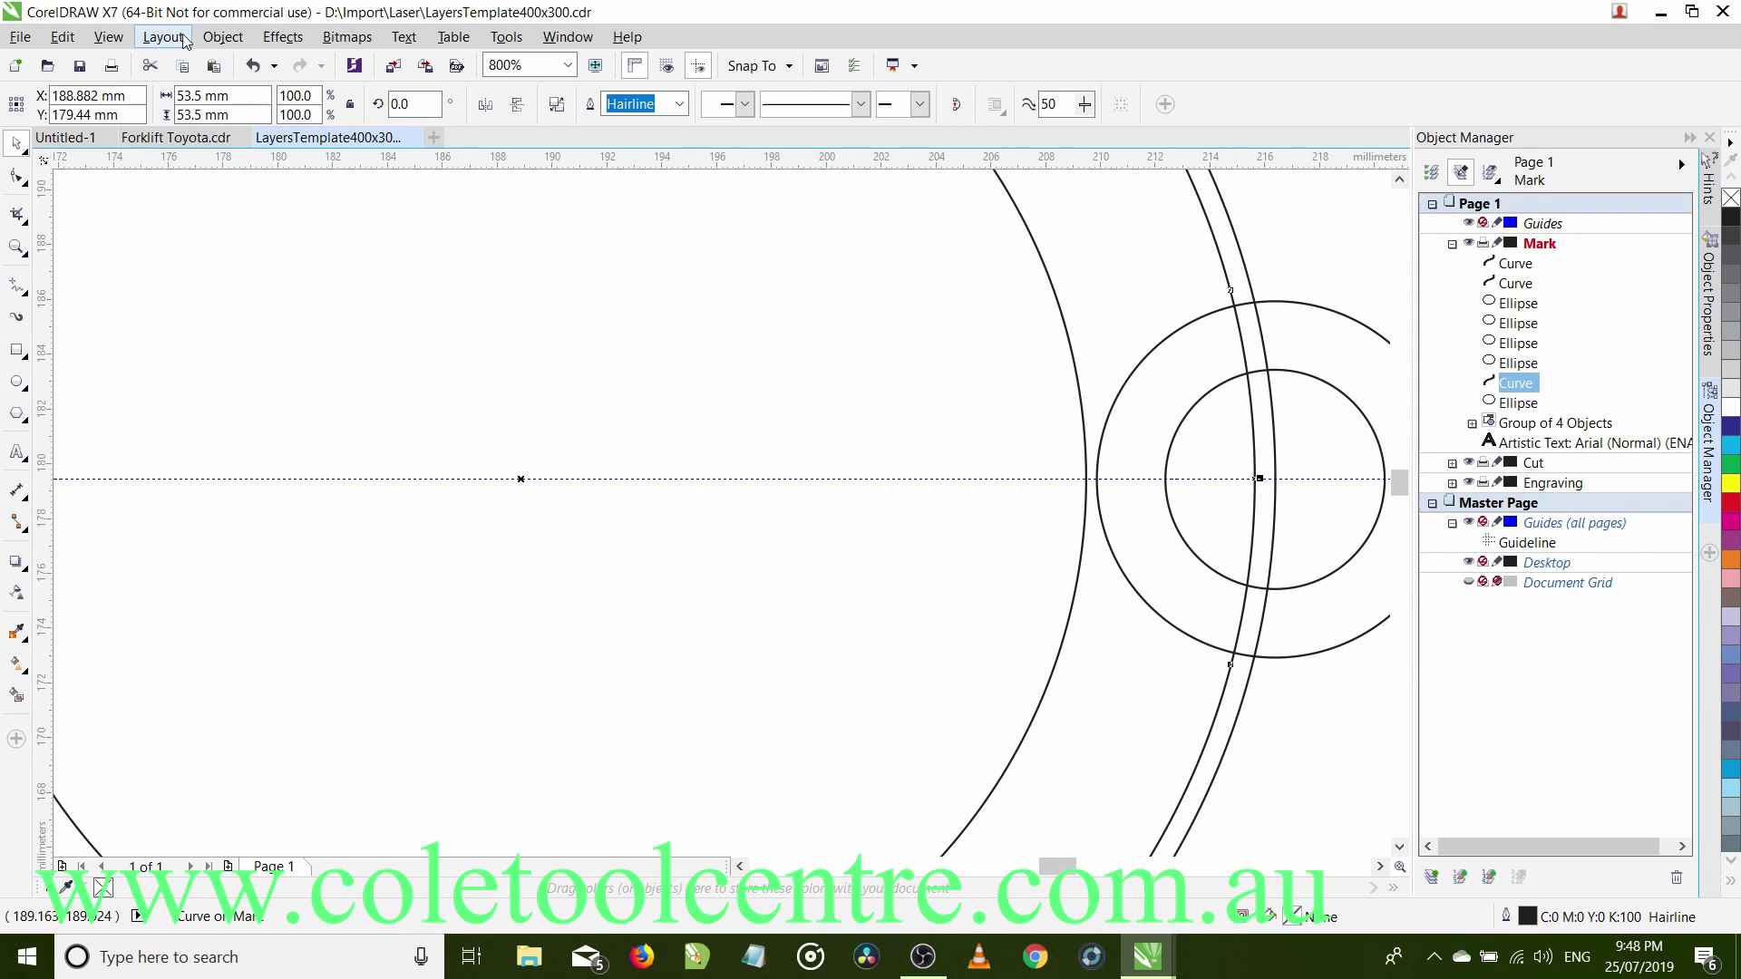
{"action": "left_click", "coordinate": [222, 37]}
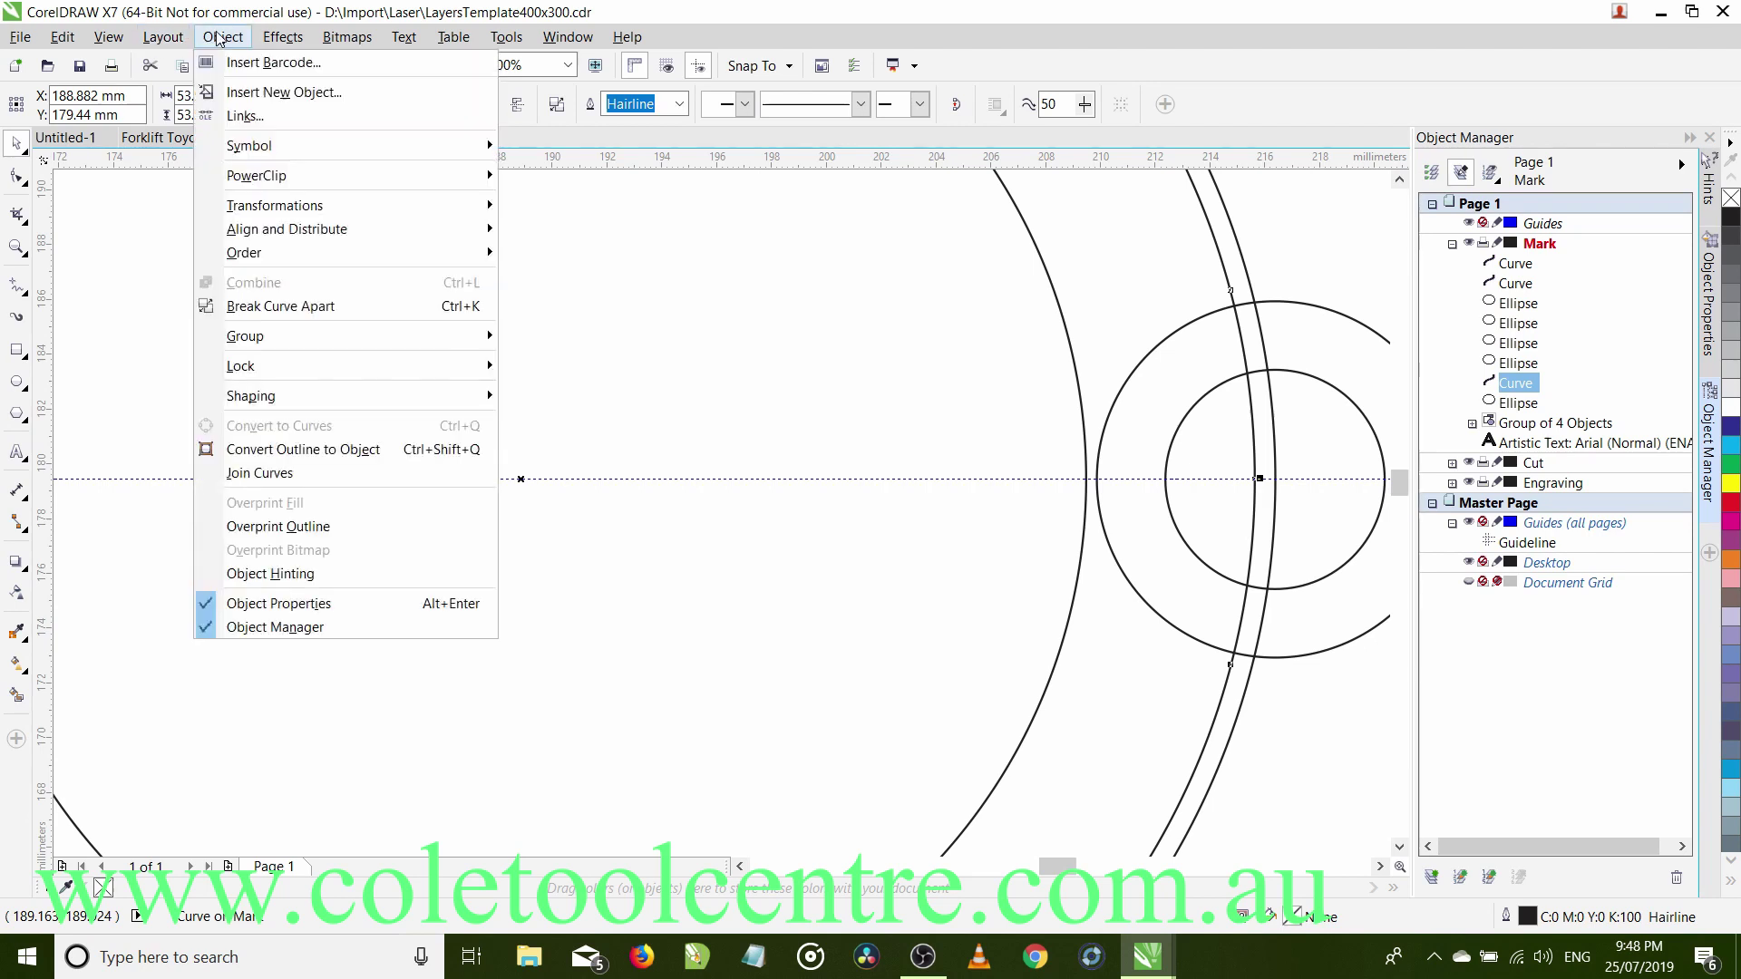
{"action": "left_click", "coordinate": [280, 308]}
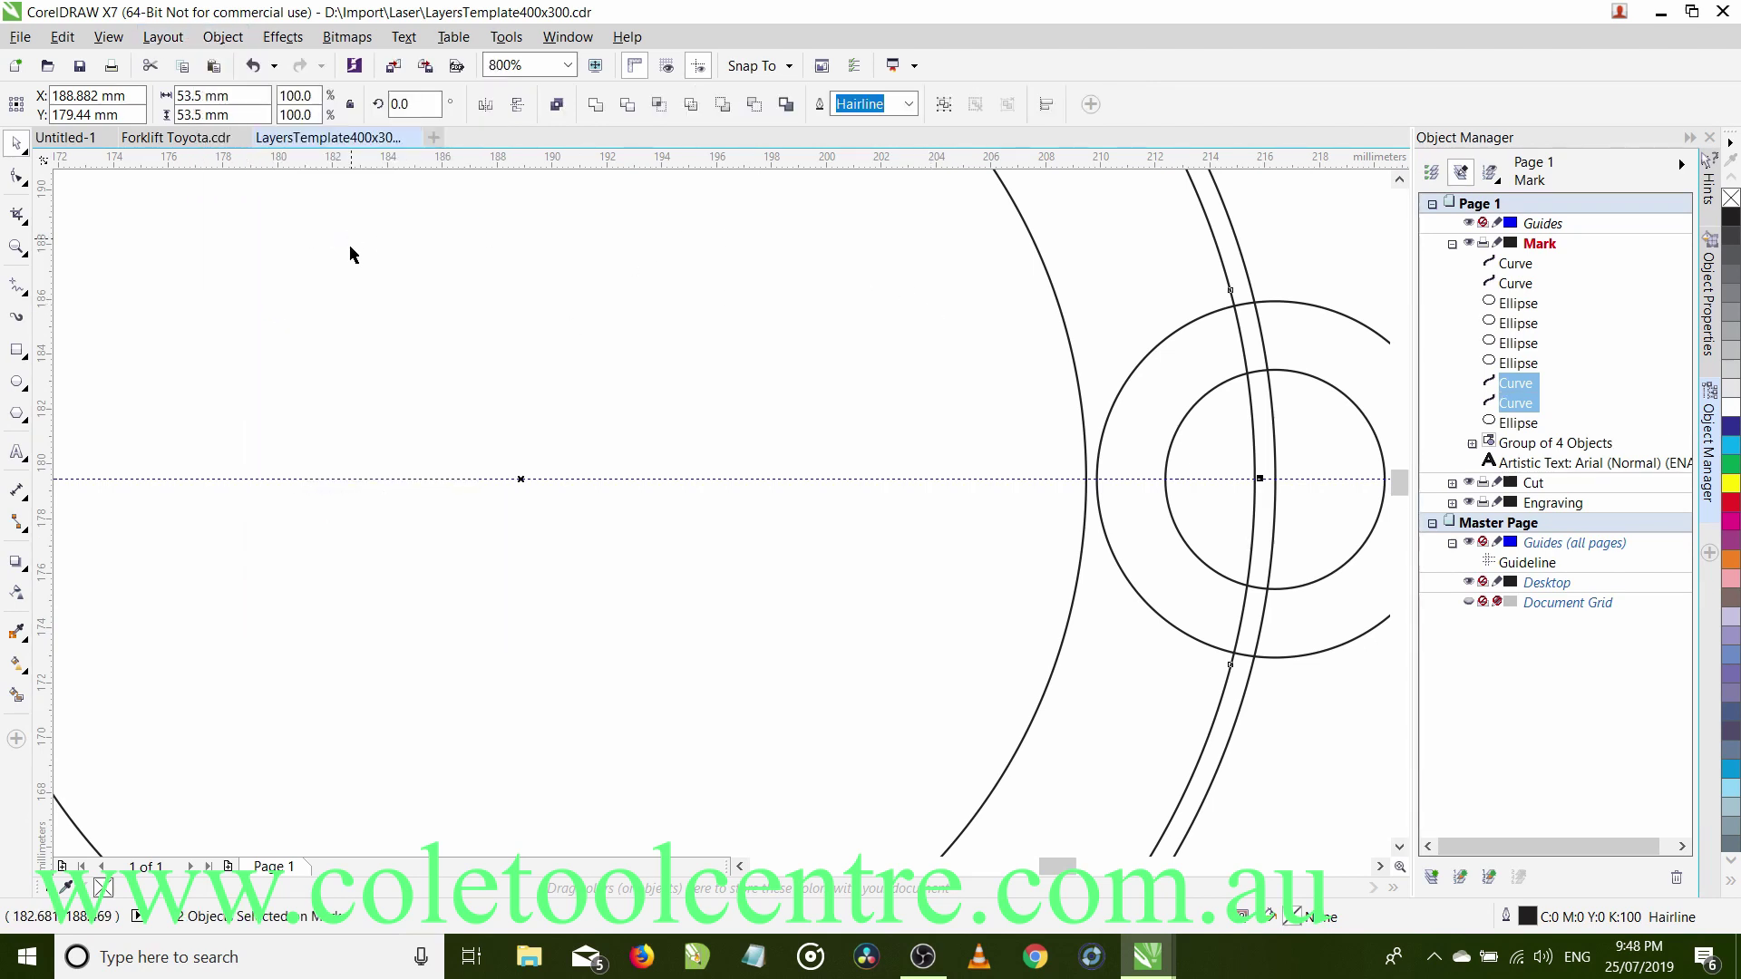
Delete the lug arc inside the ring and the ring segment crossing the lug.
{"action": "key", "text": "Tab"}
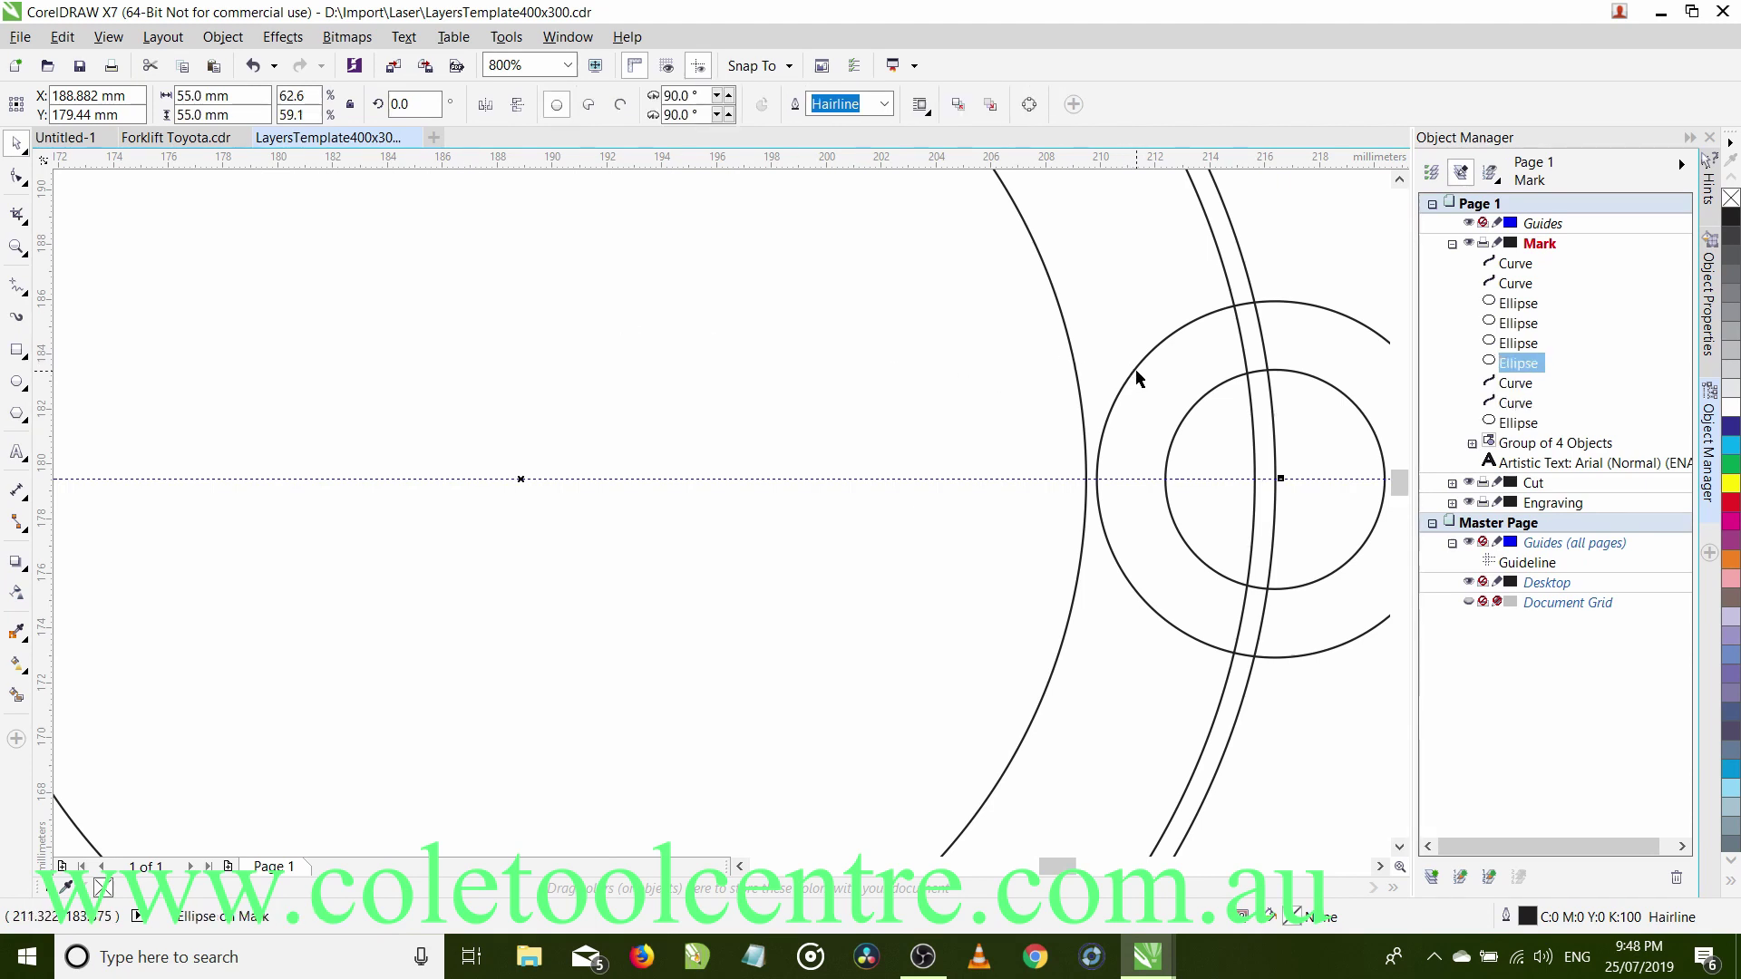
{"action": "left_click", "coordinate": [1135, 377]}
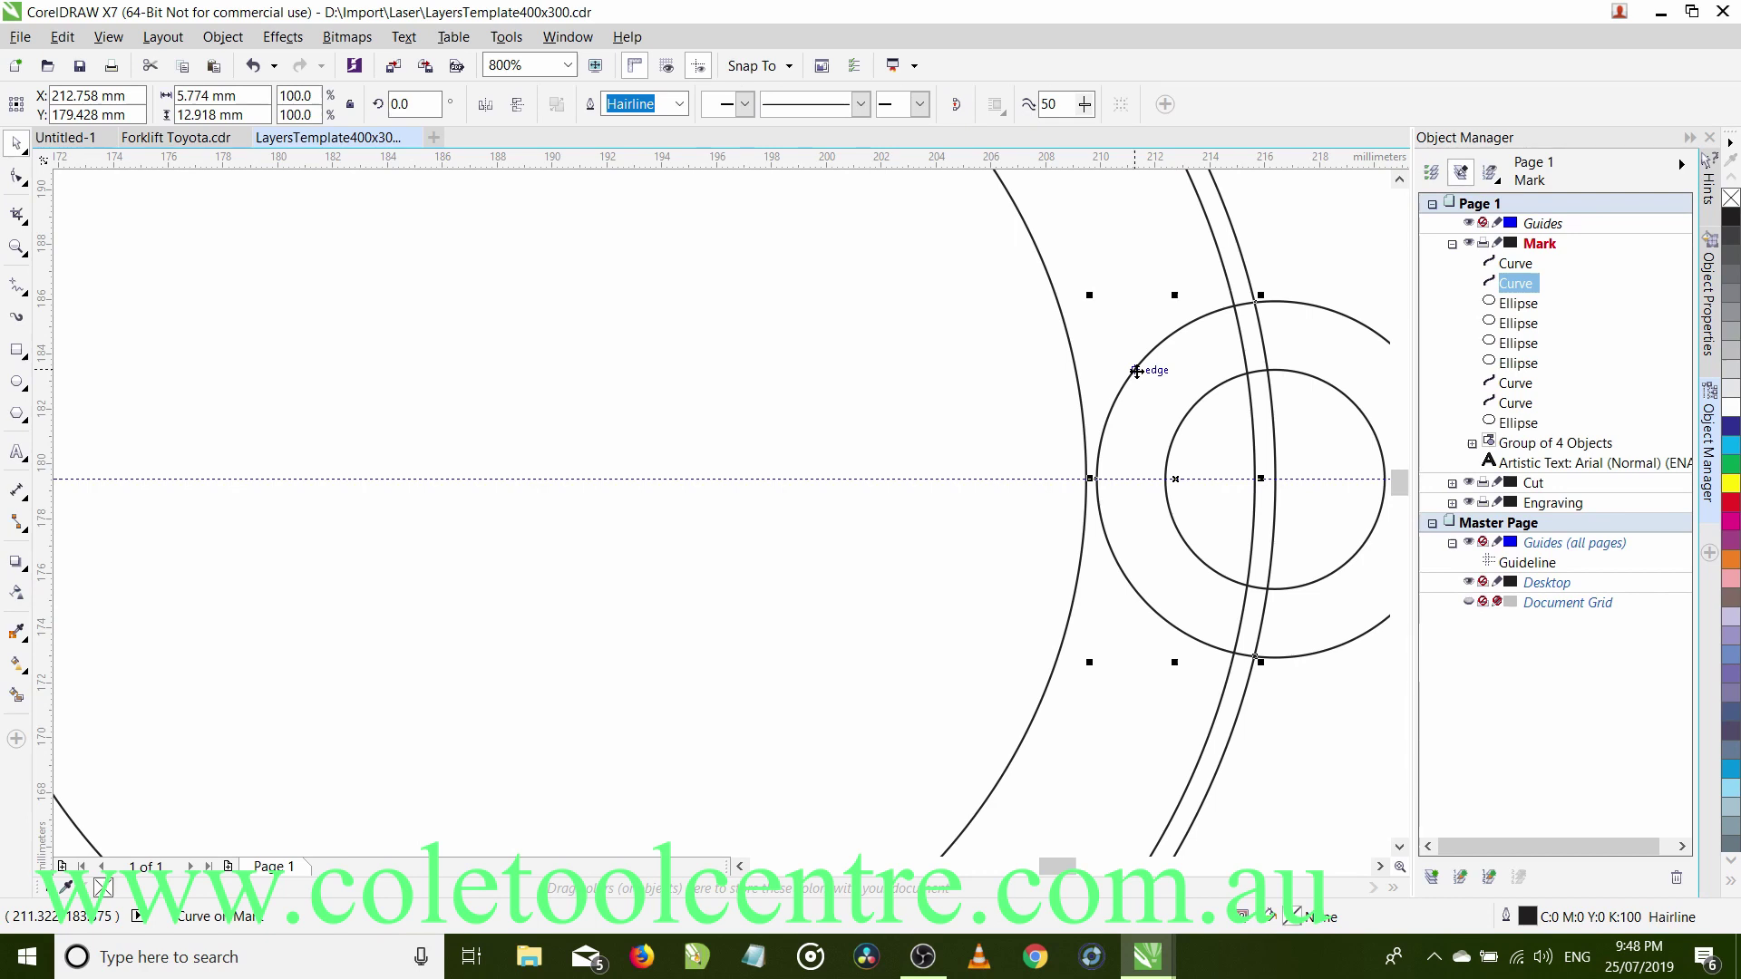
{"action": "key", "text": "Delete"}
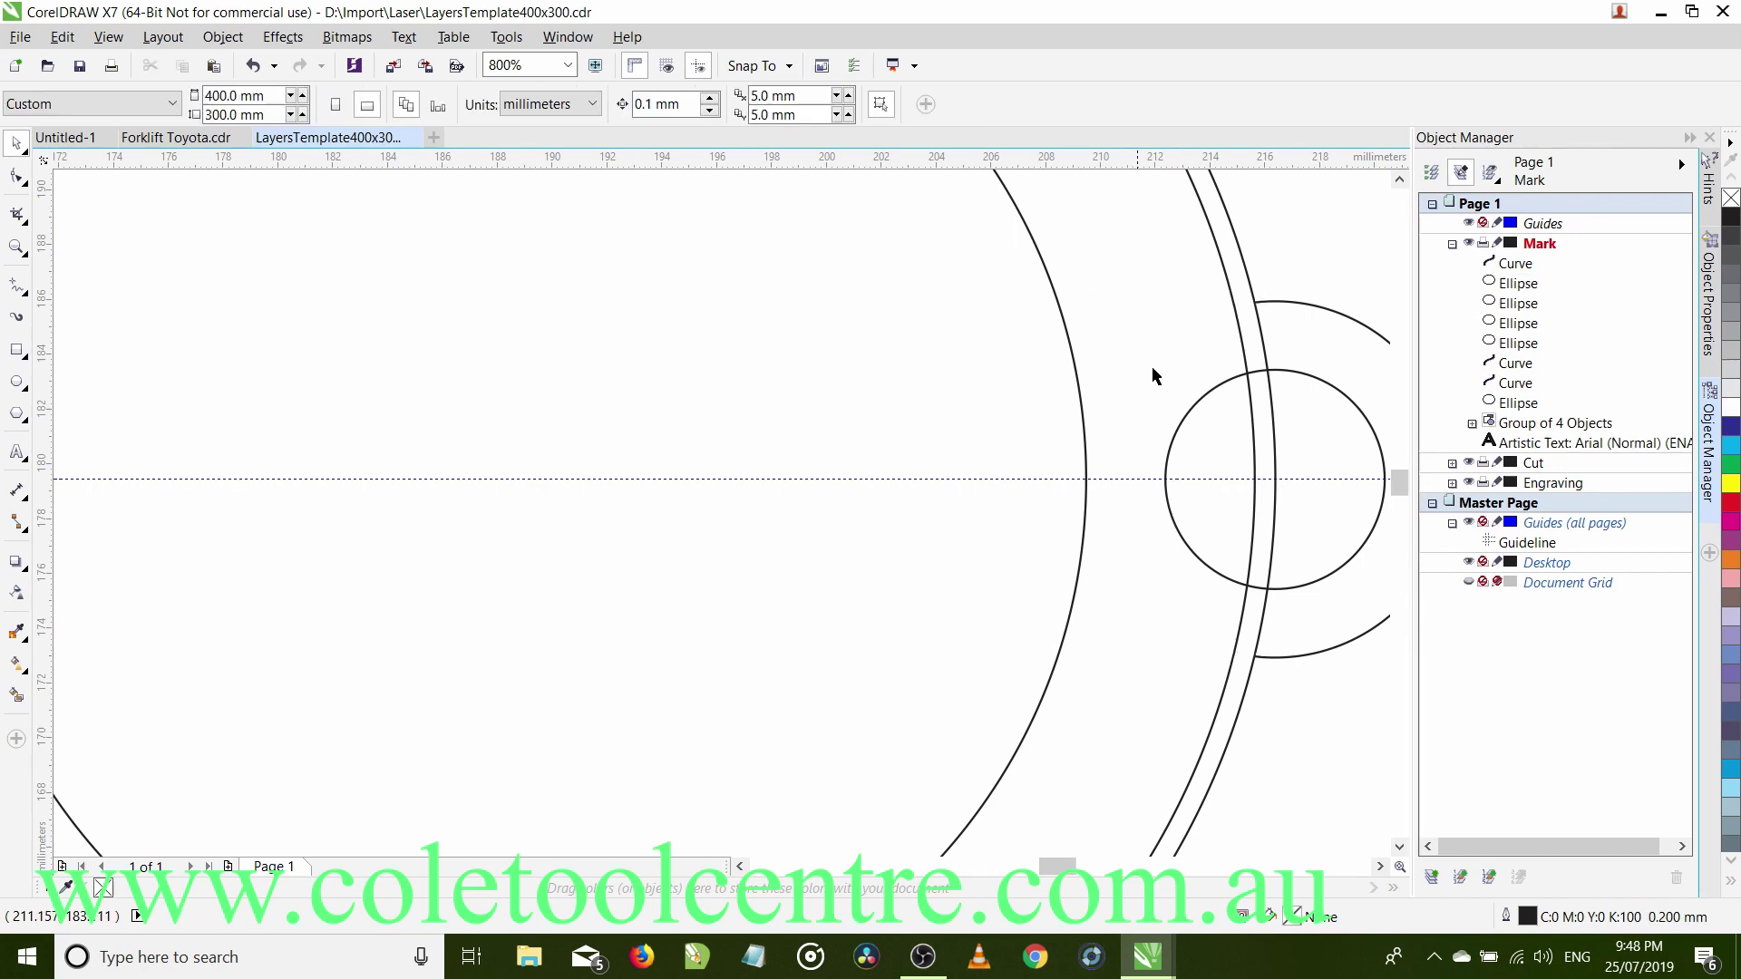
{"action": "left_click", "coordinate": [1244, 352]}
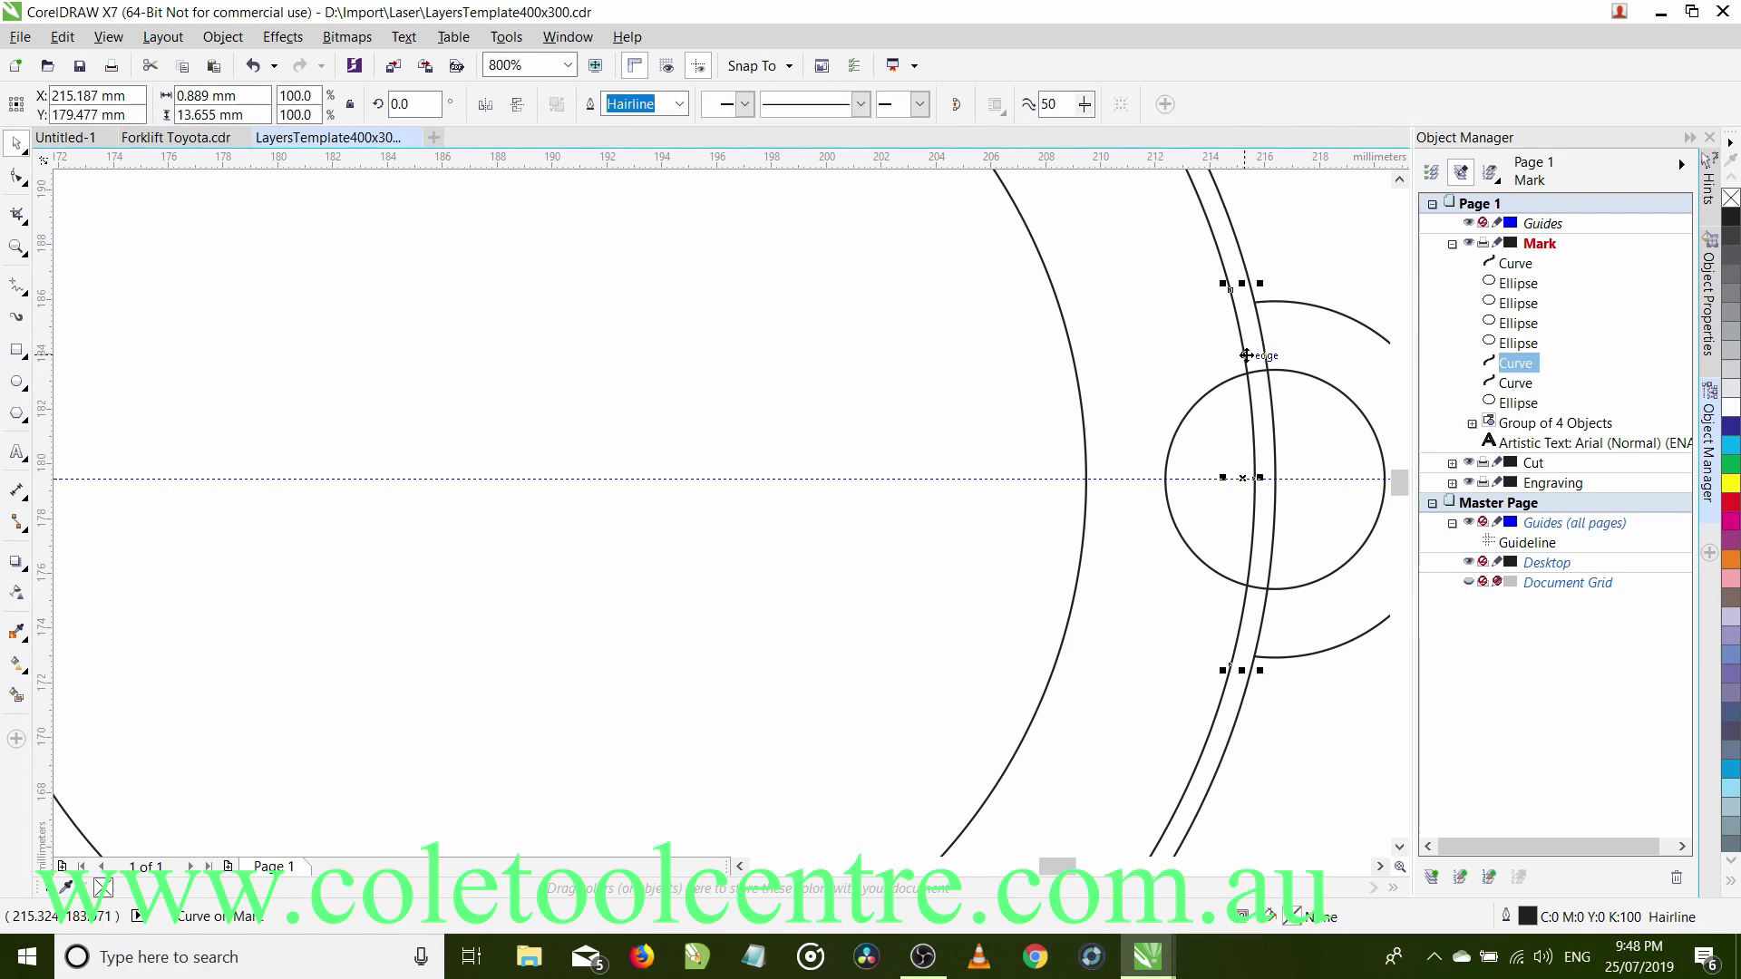
{"action": "key", "text": "Delete"}
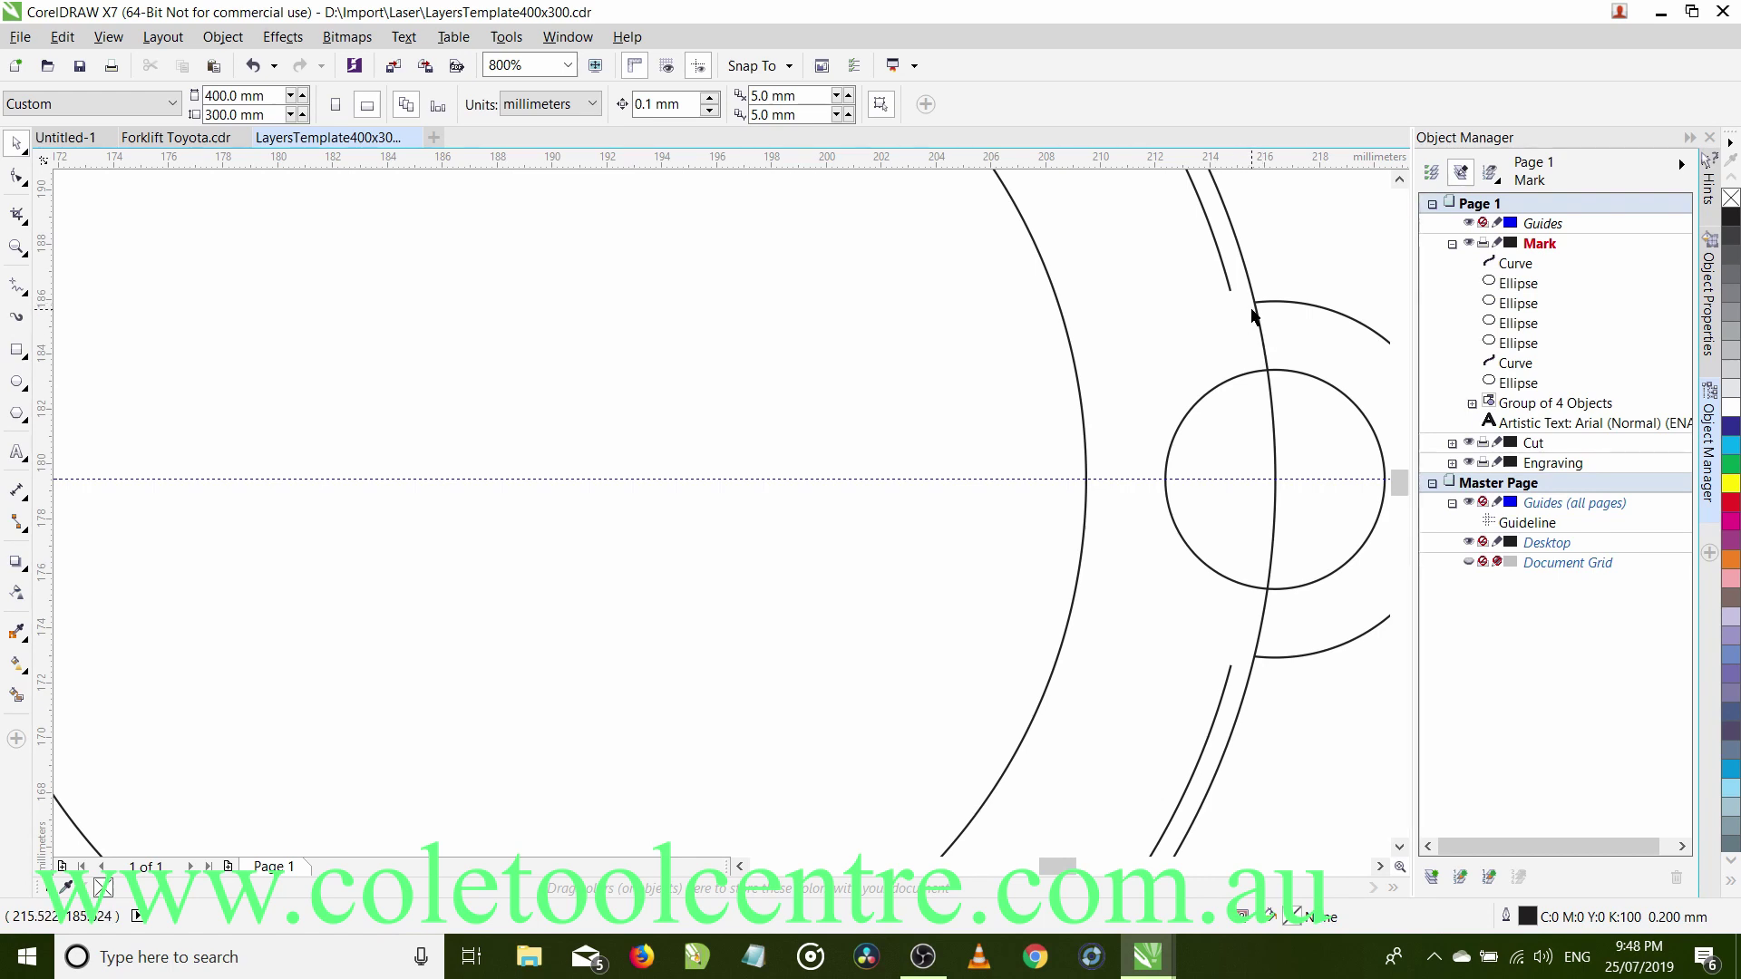
Draw 2-point lines joining the ring's cut ends to the lug arc nodes.
{"action": "left_click", "coordinate": [25, 296]}
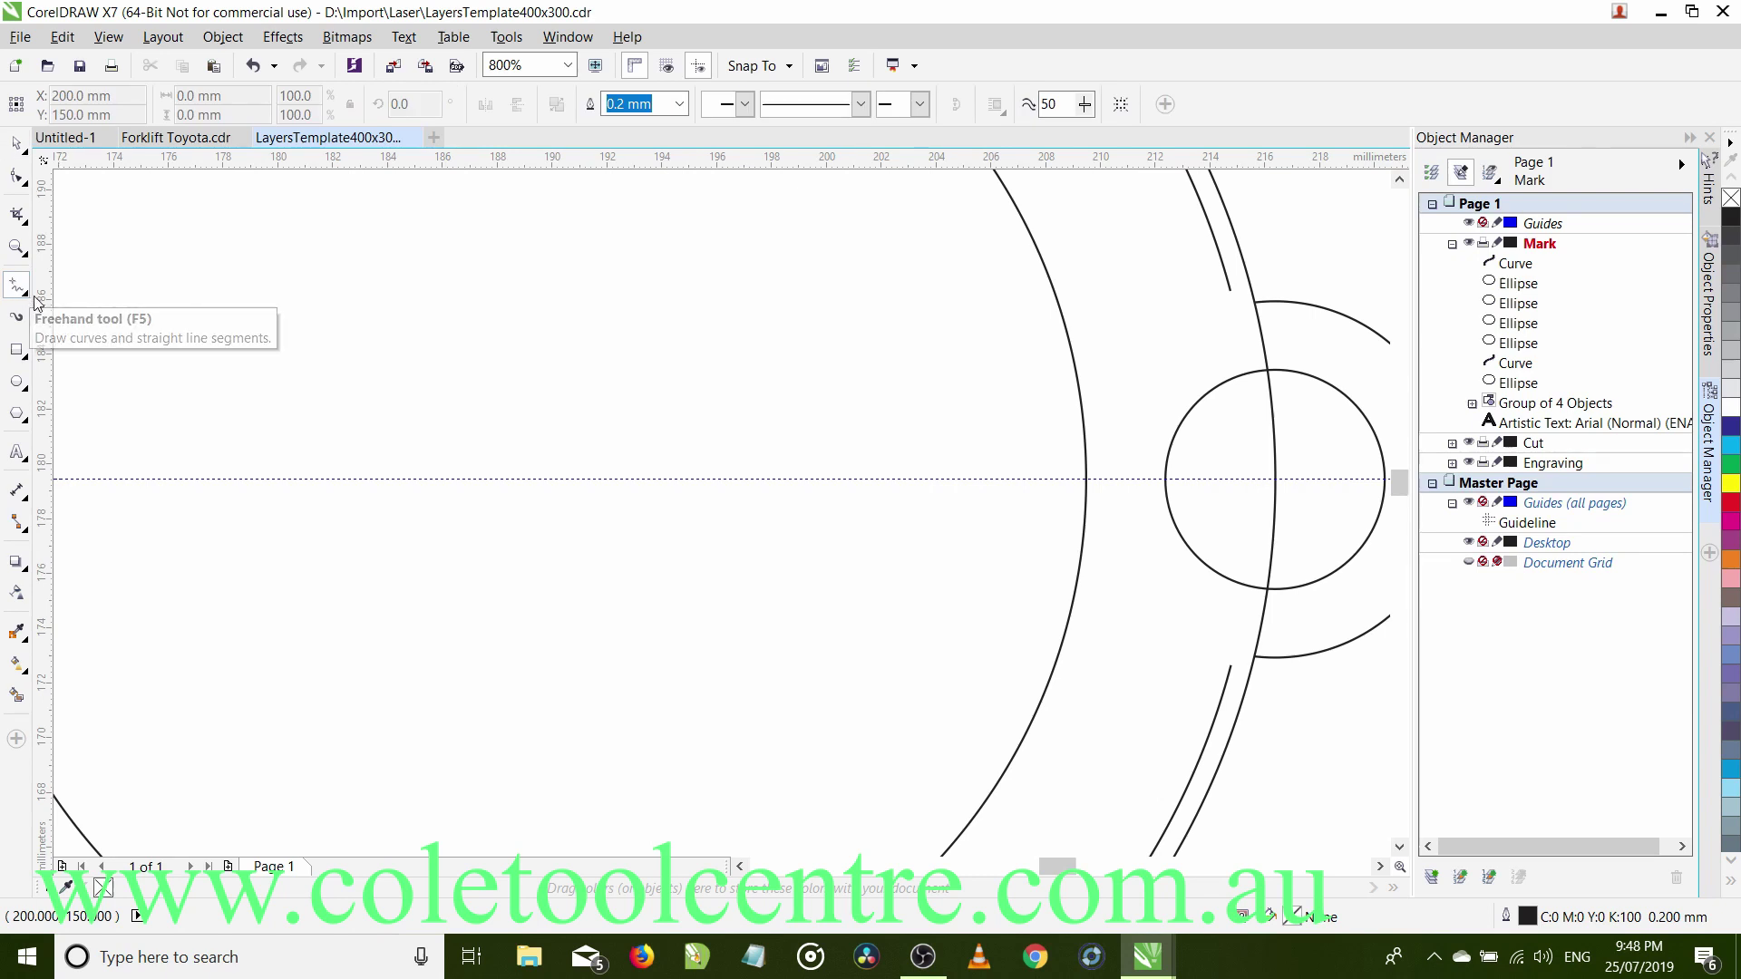
{"action": "left_click", "coordinate": [28, 298]}
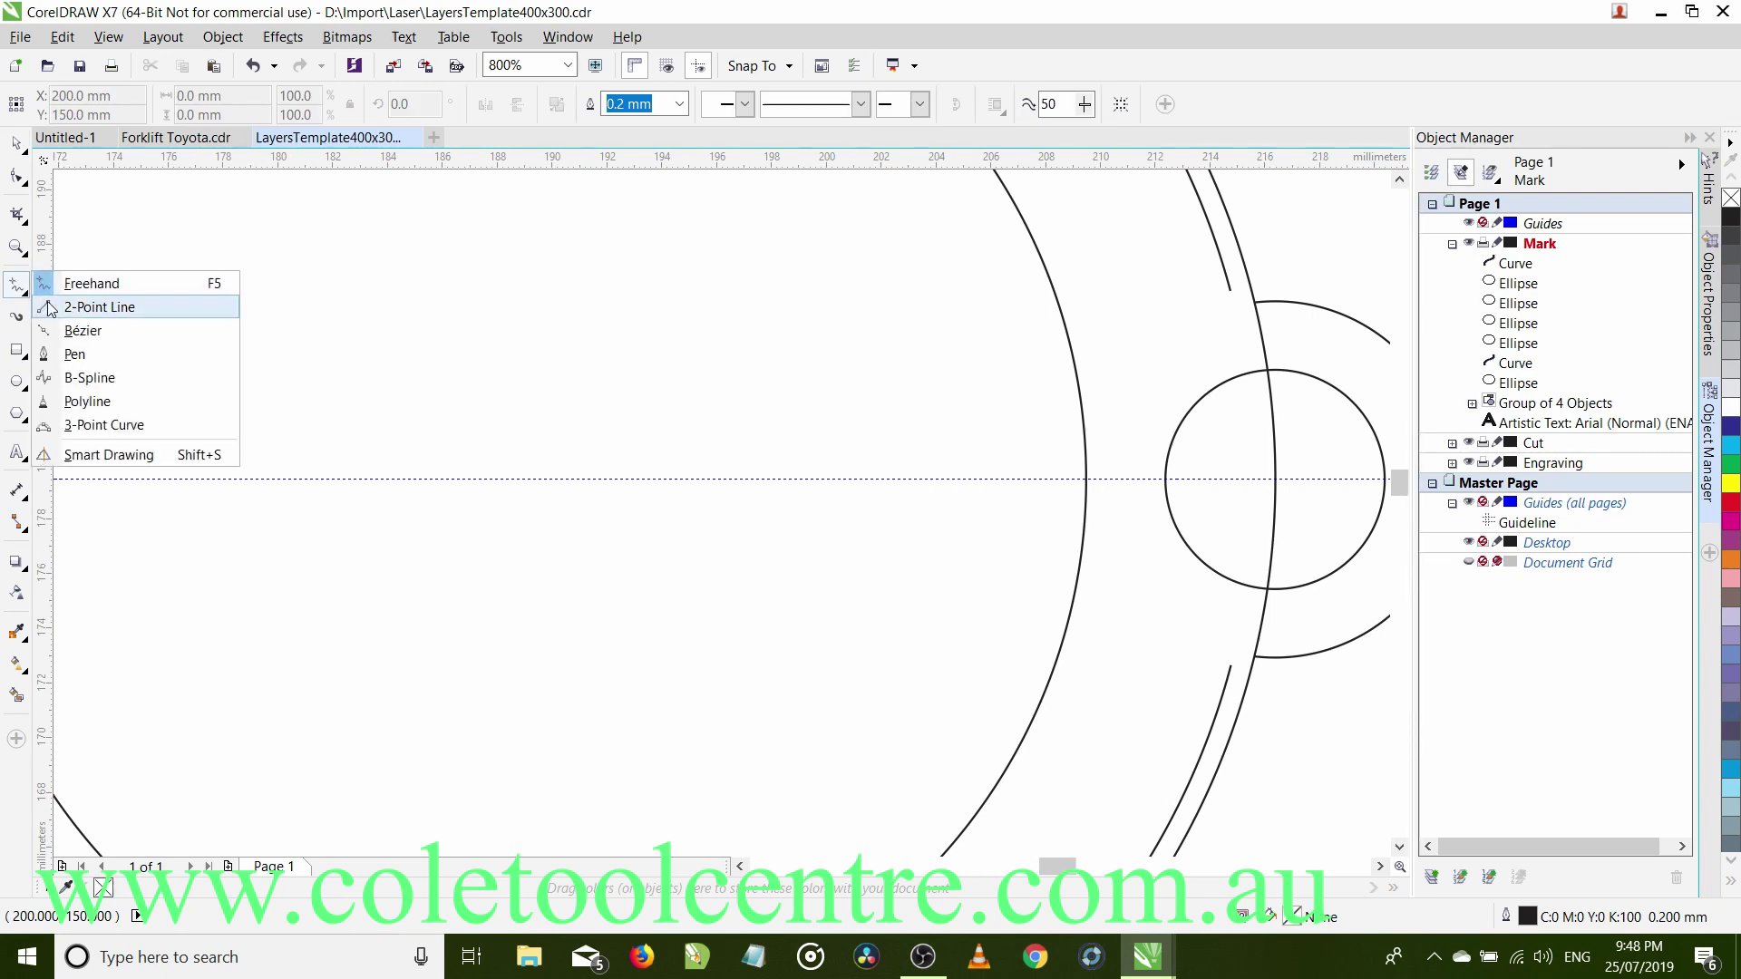
{"action": "left_click", "coordinate": [49, 309]}
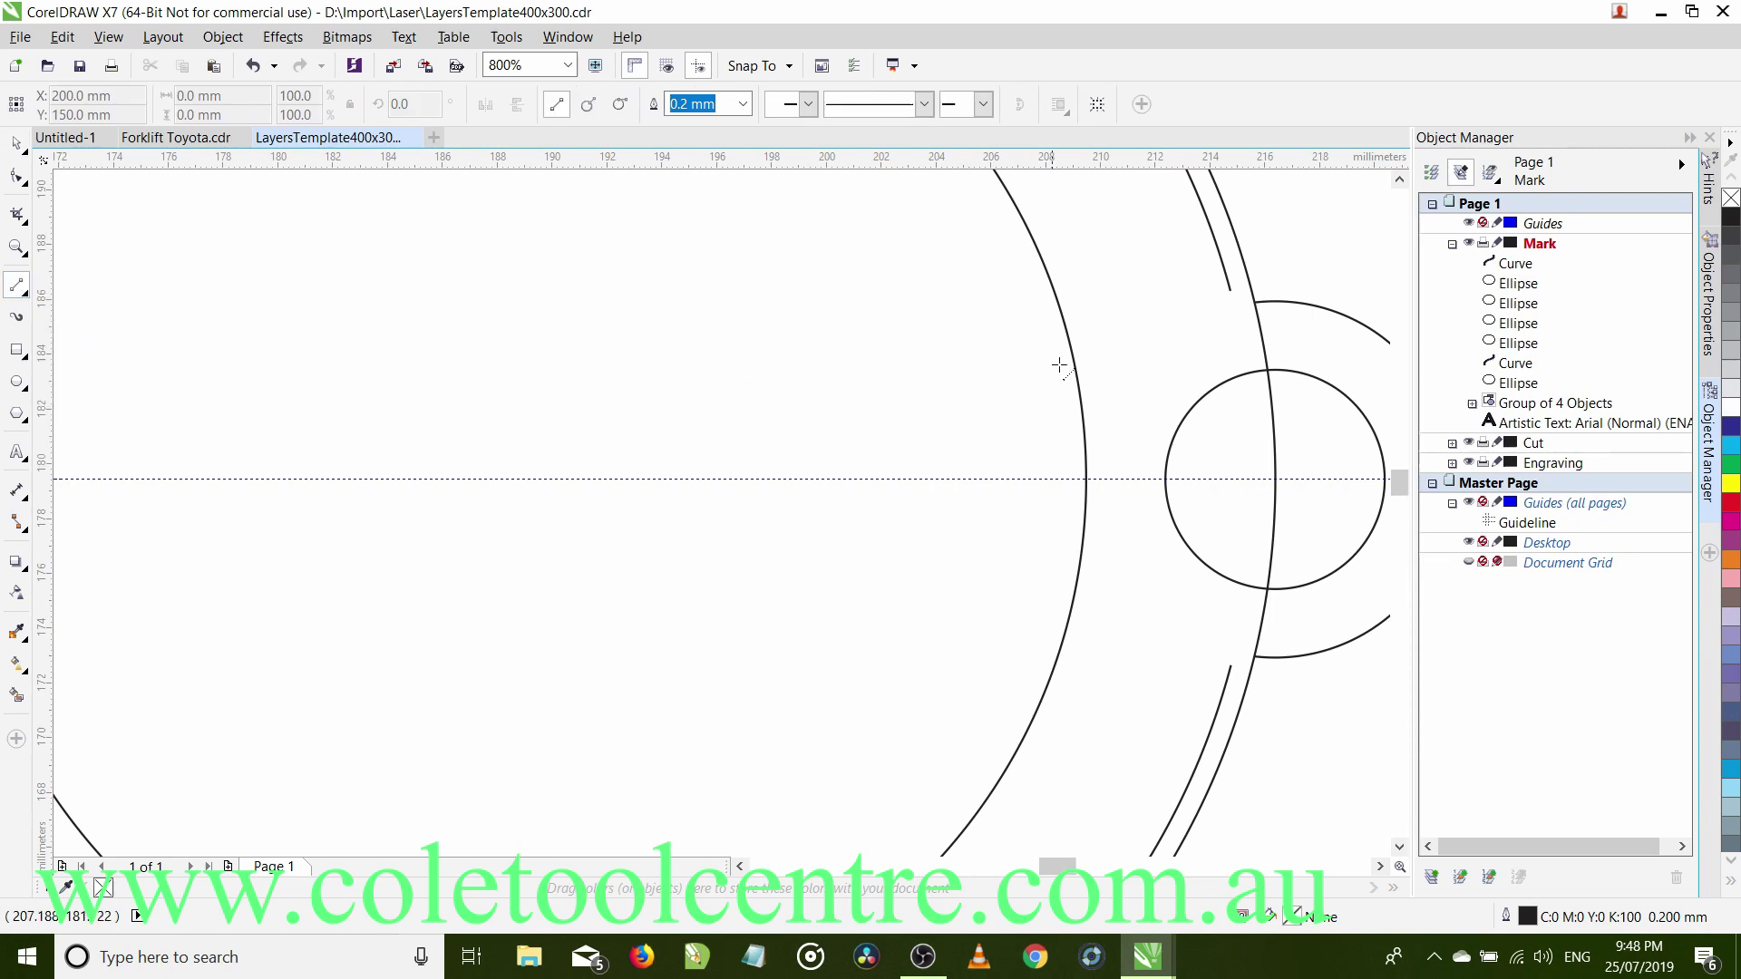
{"action": "scroll", "coordinate": [1200, 314], "scroll_direction": "up", "scroll_amount": 2}
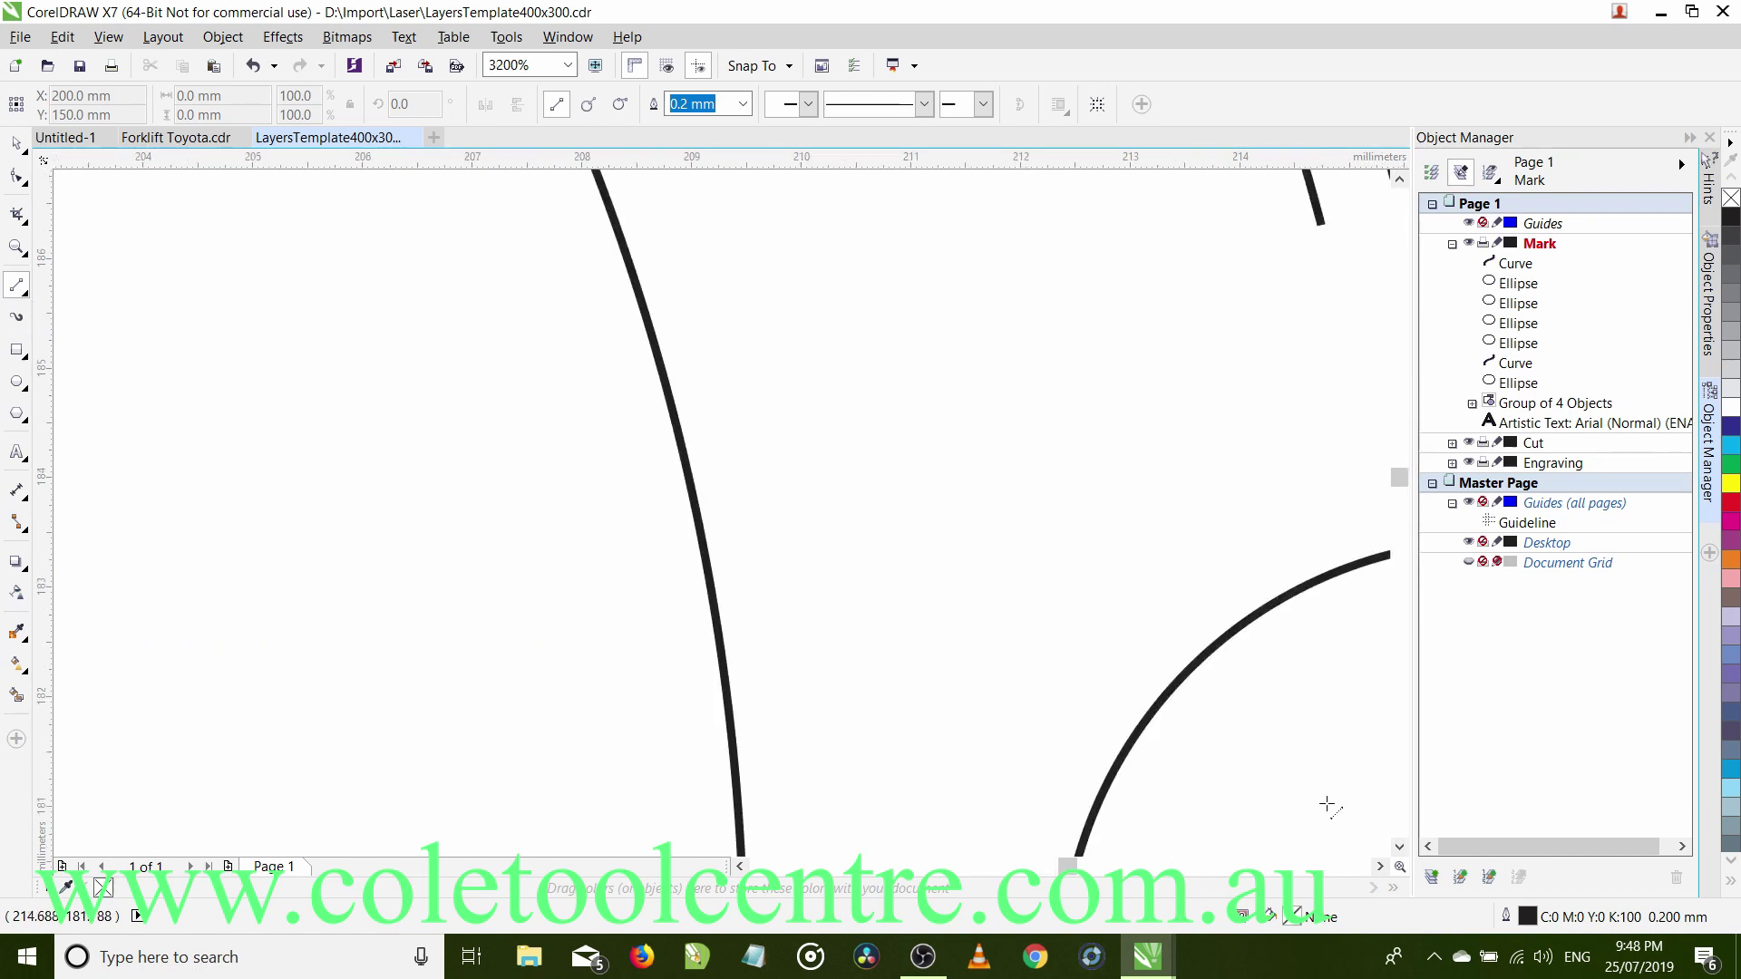
{"action": "left_click", "coordinate": [1381, 867]}
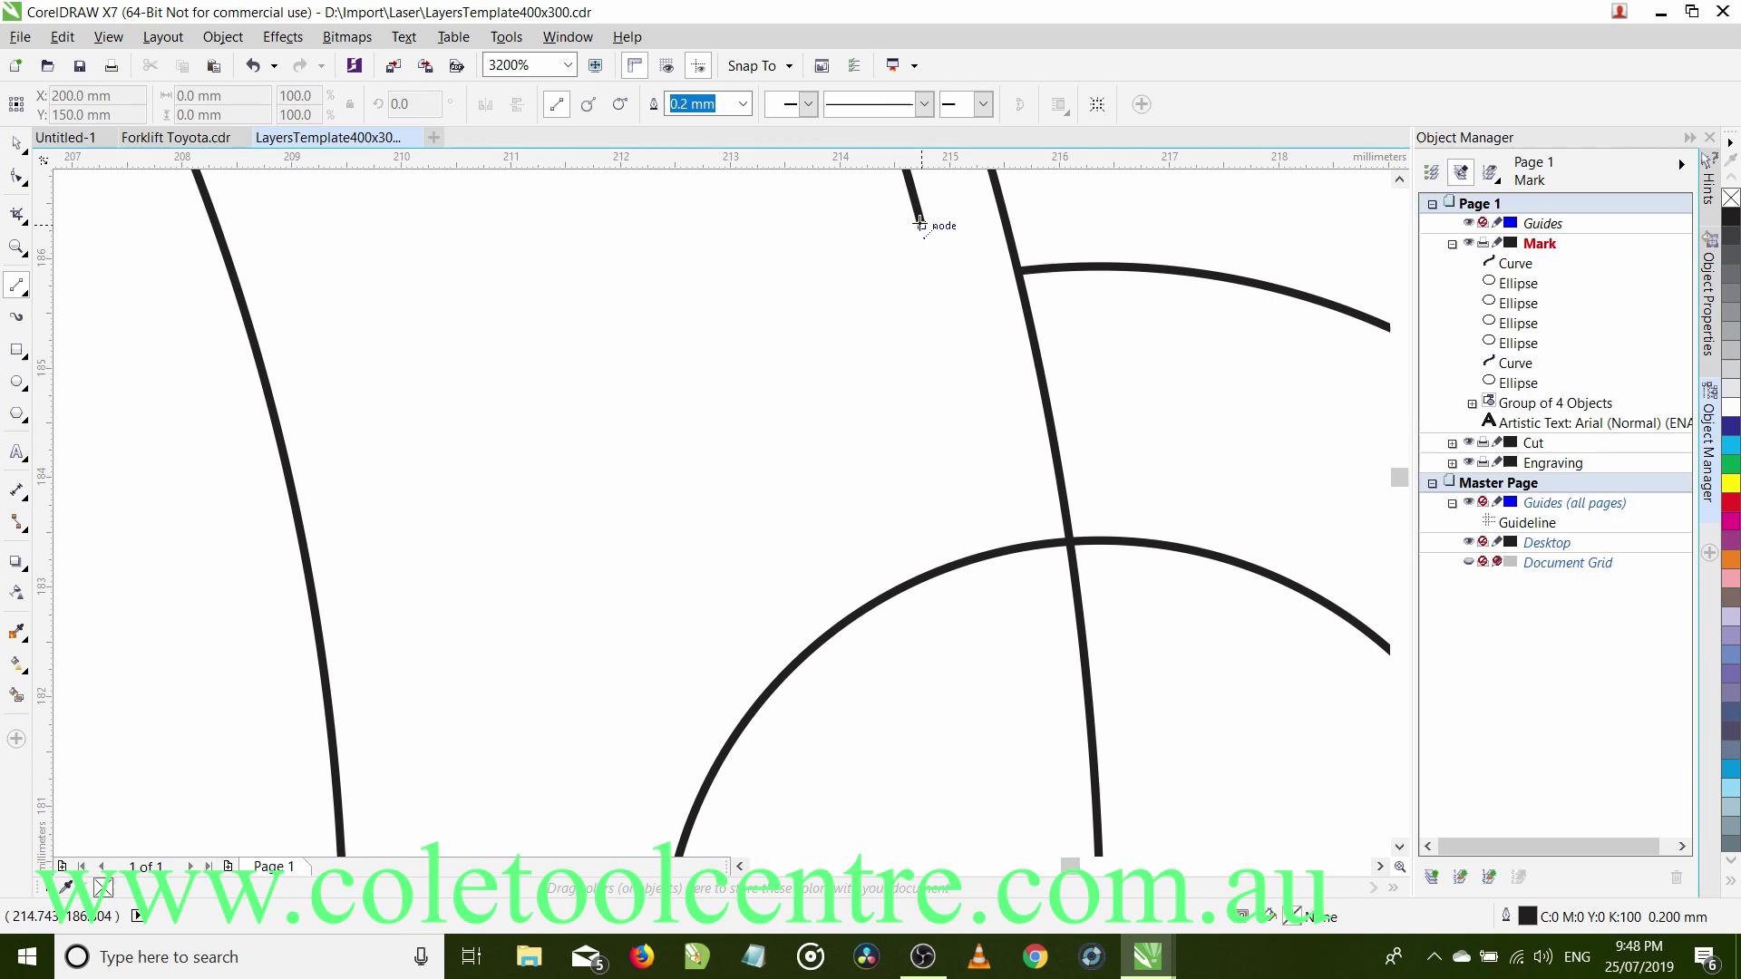
{"action": "left_click_drag", "start_coordinate": [921, 222], "coordinate": [1018, 271]}
{"action": "scroll", "coordinate": [1167, 458], "scroll_direction": "down", "scroll_amount": 4}
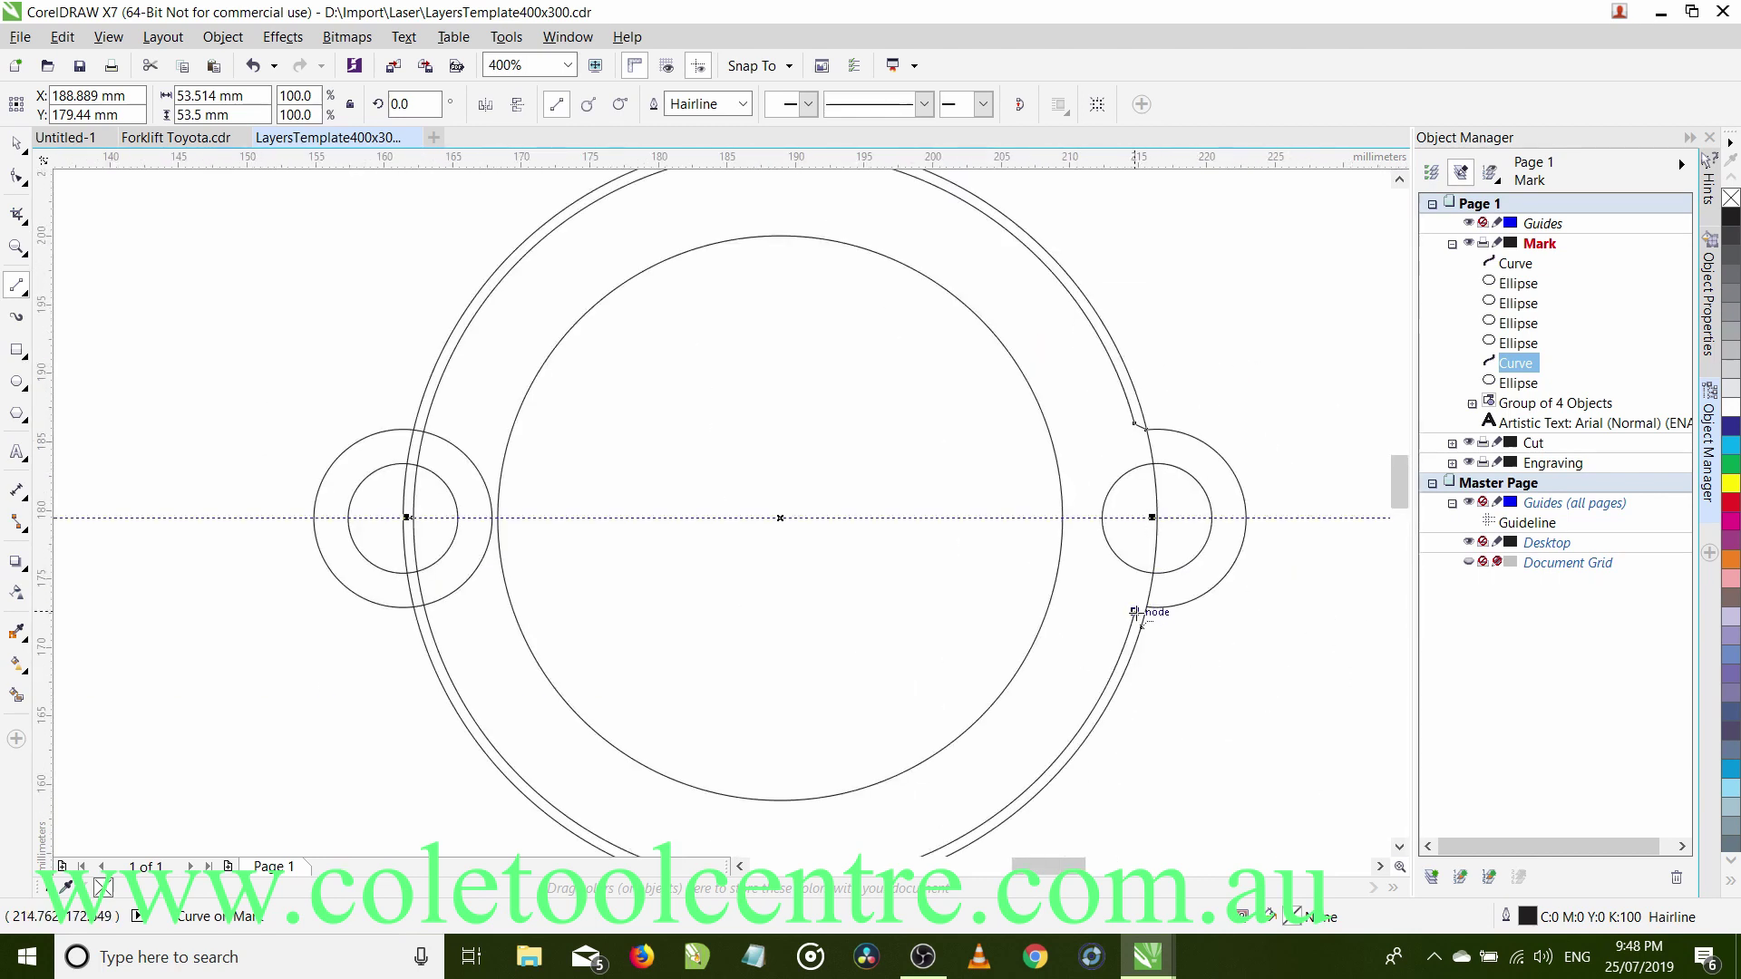
{"action": "scroll", "coordinate": [1136, 612], "scroll_direction": "up", "scroll_amount": 4}
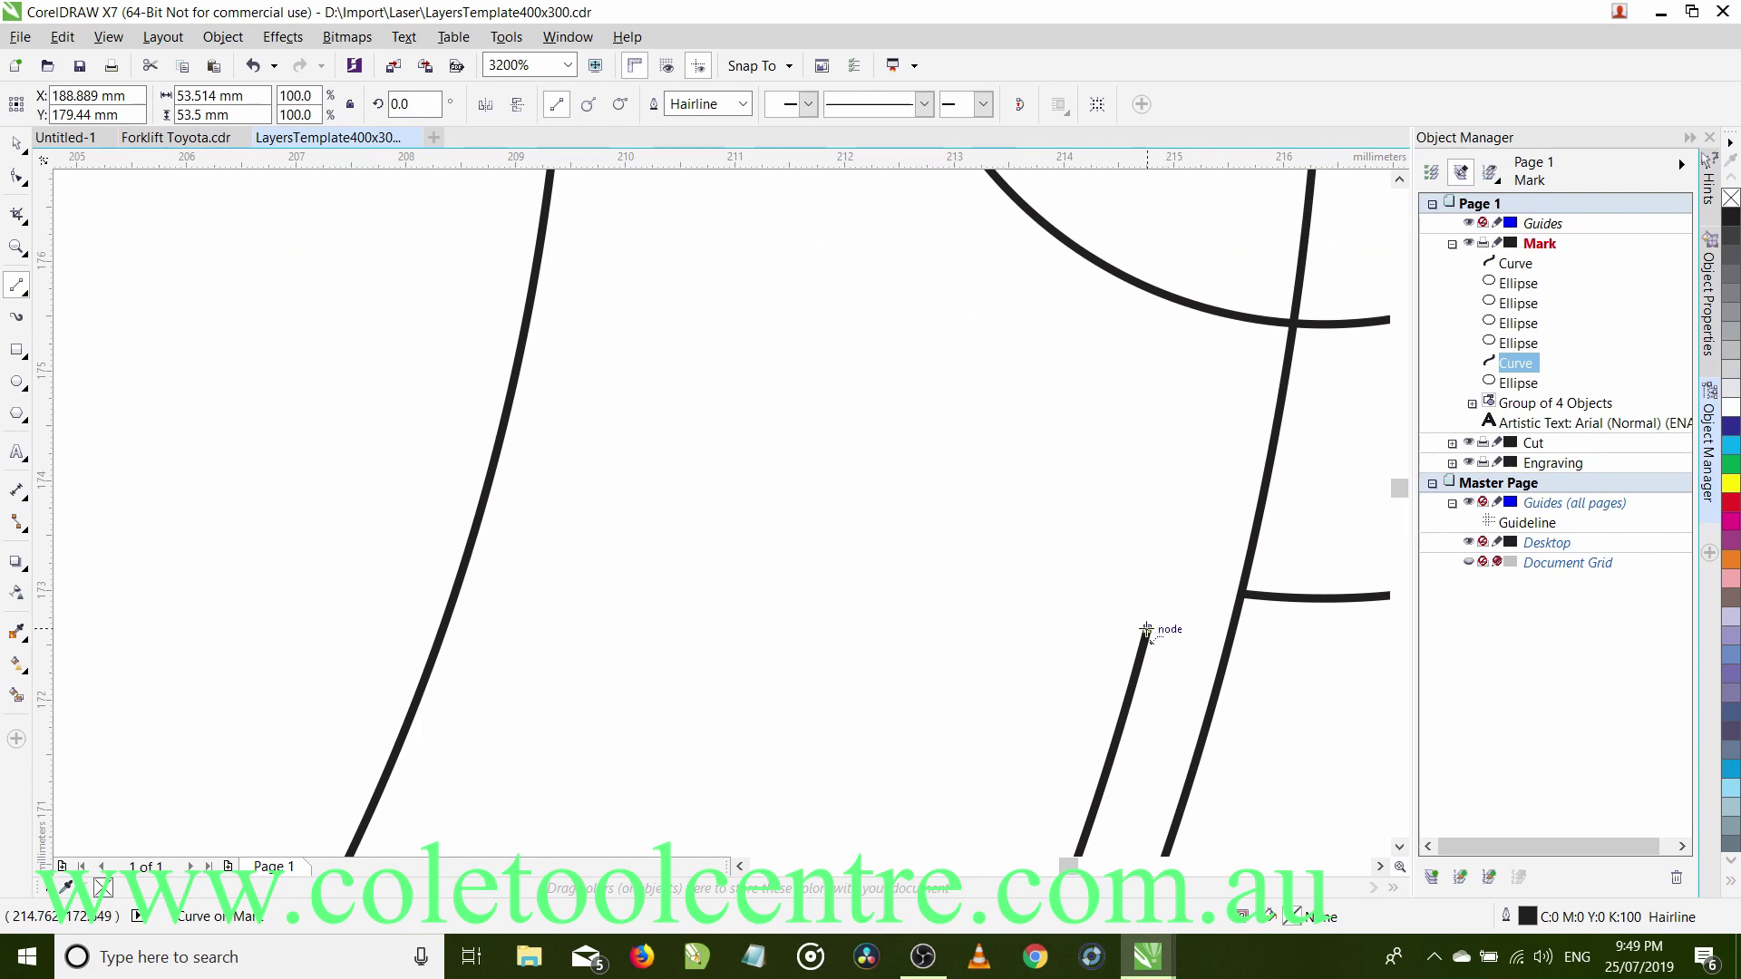
{"action": "left_click_drag", "start_coordinate": [1146, 628], "coordinate": [1241, 594]}
{"action": "scroll", "coordinate": [1269, 608], "scroll_direction": "down", "scroll_amount": 2}
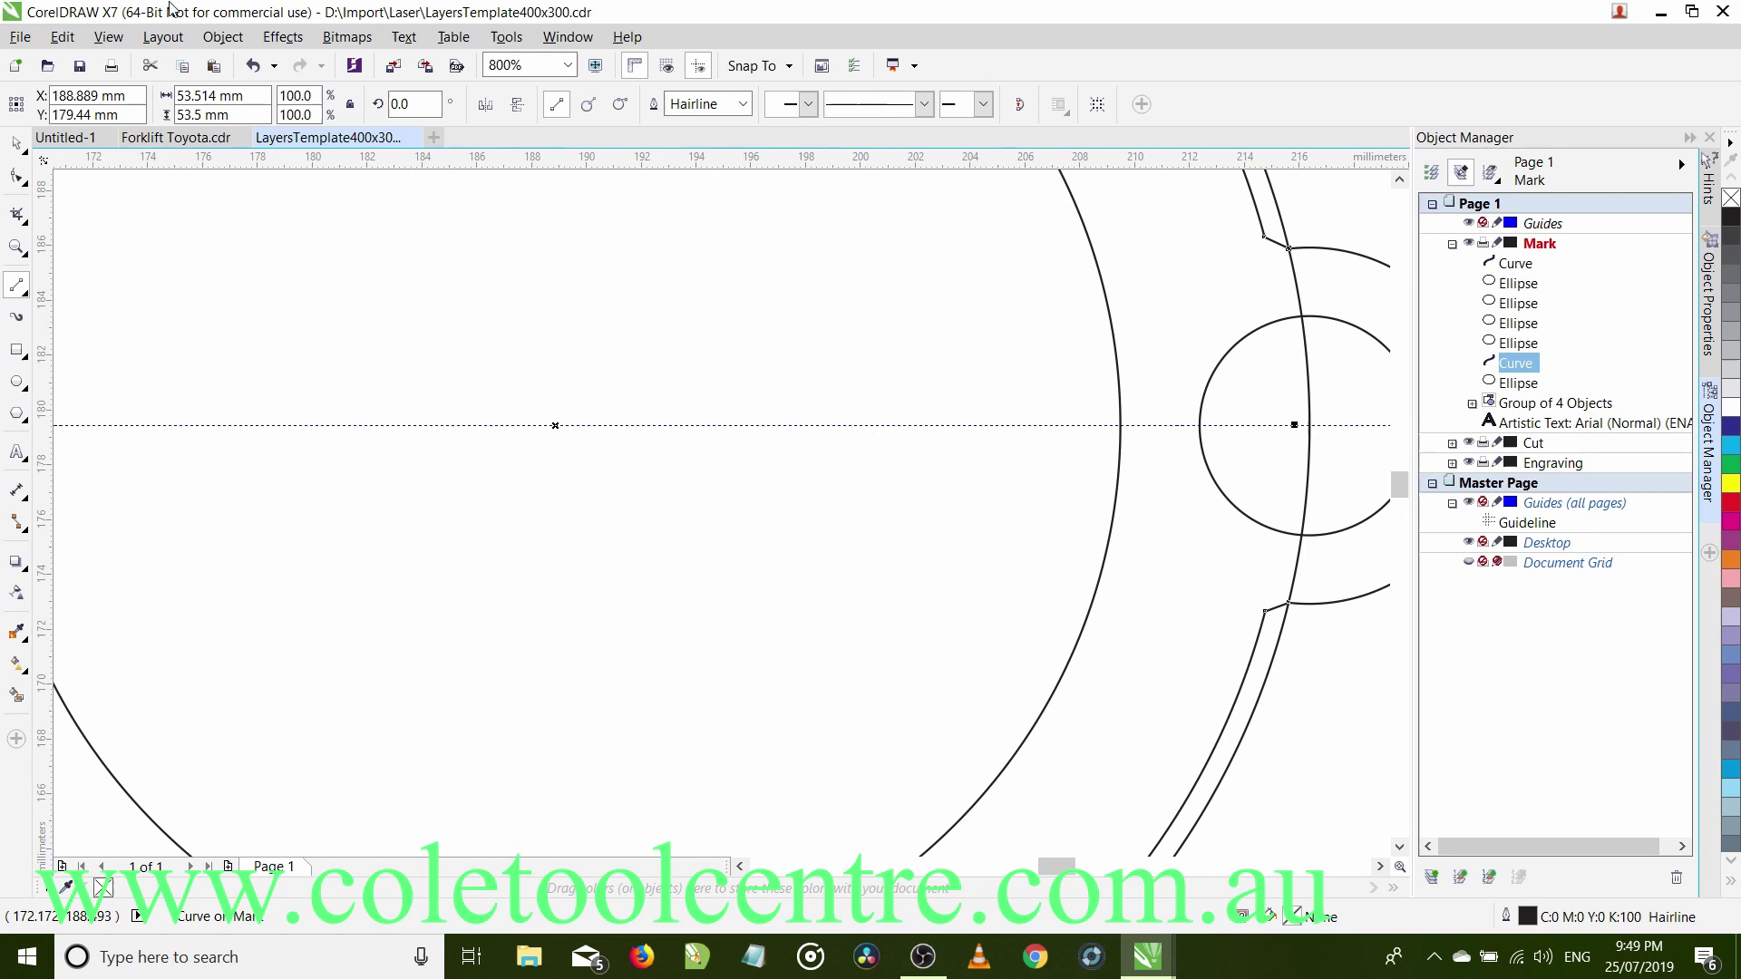
Delete the extra 55 mm ellipse.
{"action": "key", "text": "space"}
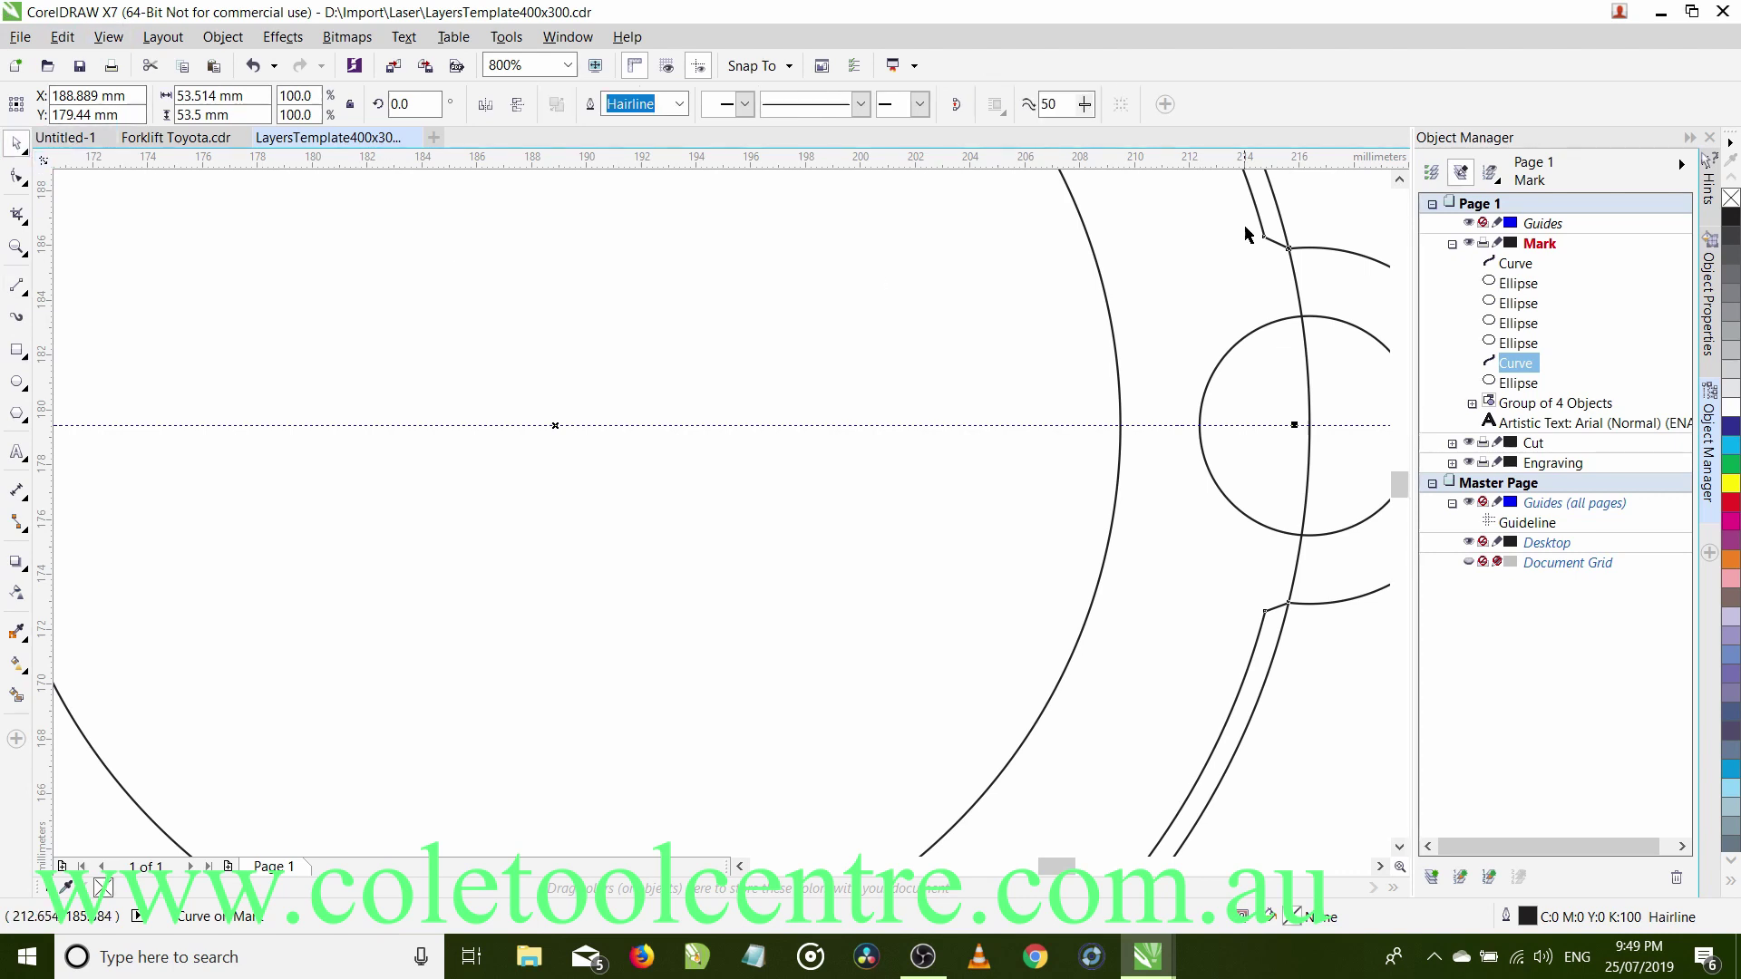
{"action": "left_click", "coordinate": [1279, 222]}
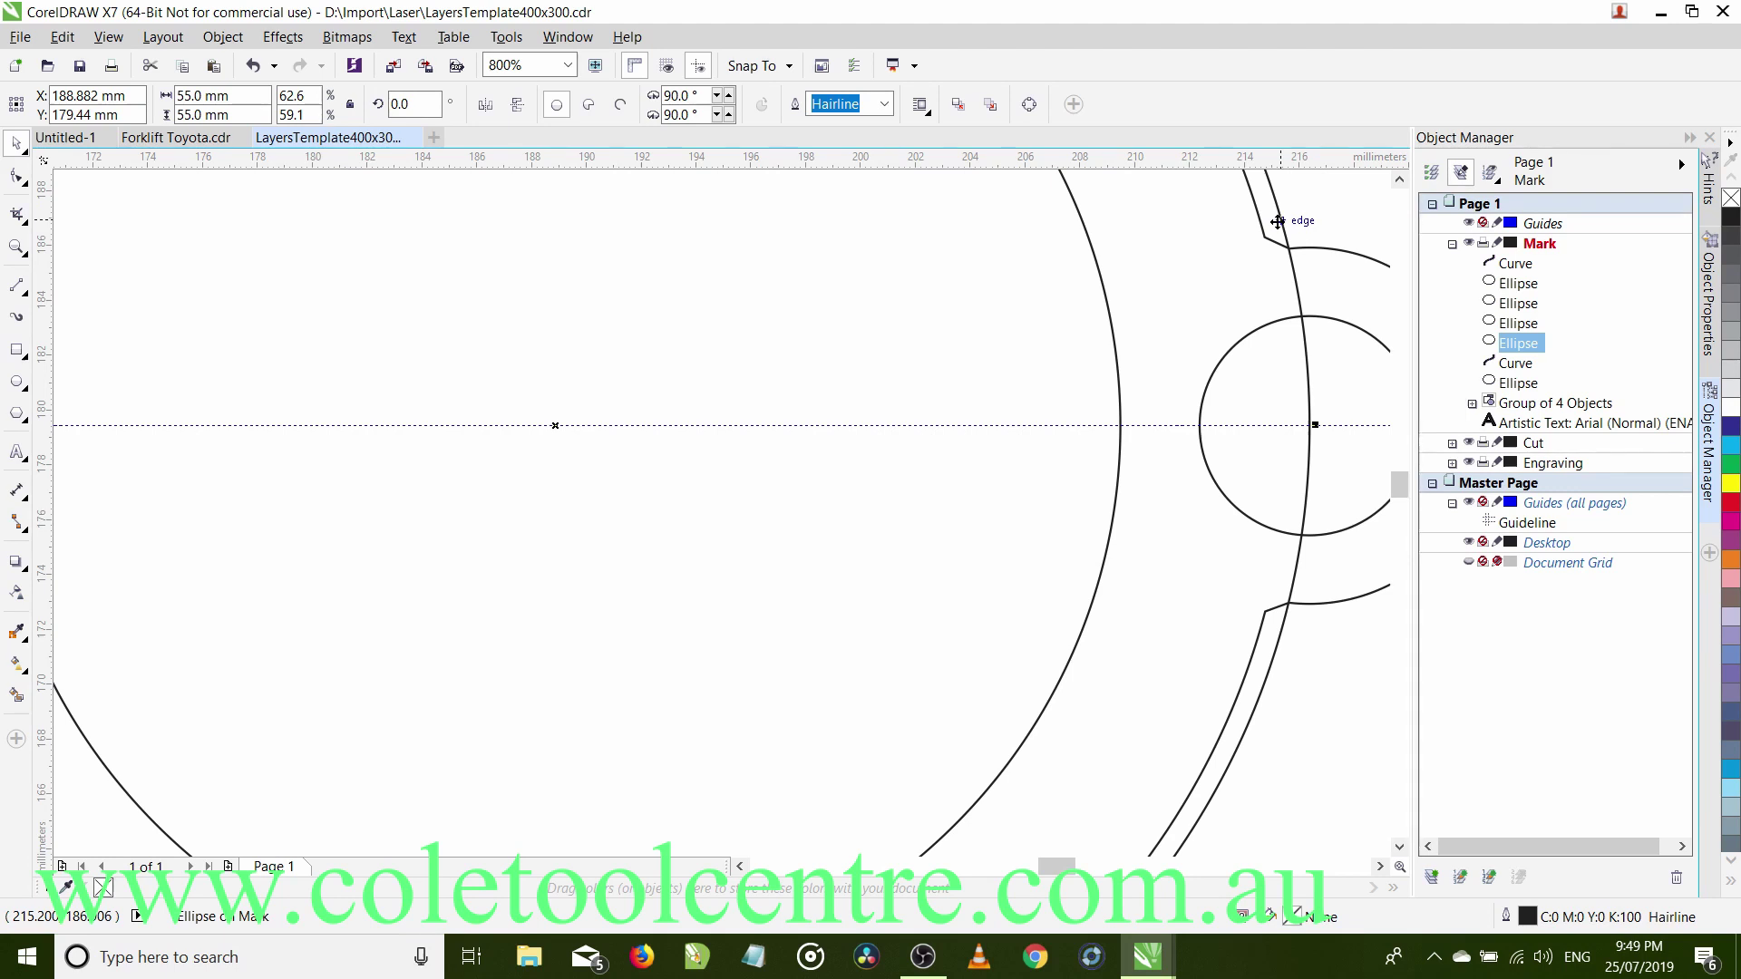
{"action": "key", "text": "Delete"}
{"action": "scroll", "coordinate": [1288, 284], "scroll_direction": "down", "scroll_amount": 3}
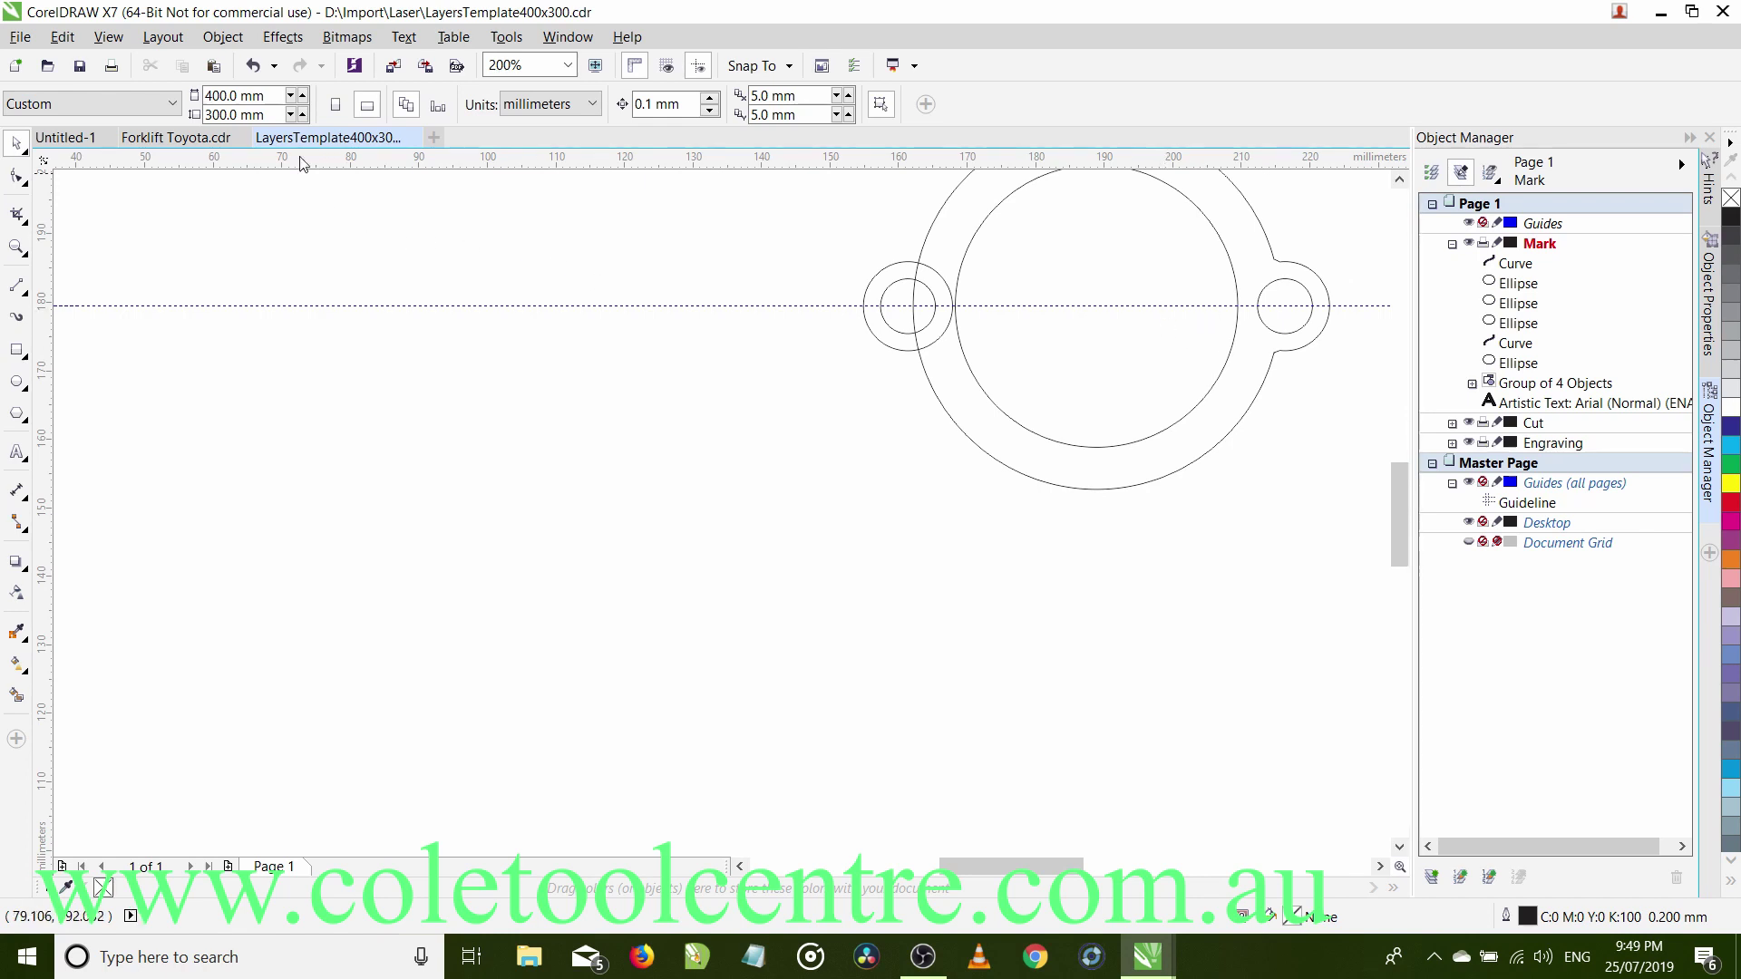
Switch to the Forklift Toyota.cdr document with the diamond and round gasket layout.
{"action": "left_click", "coordinate": [193, 150]}
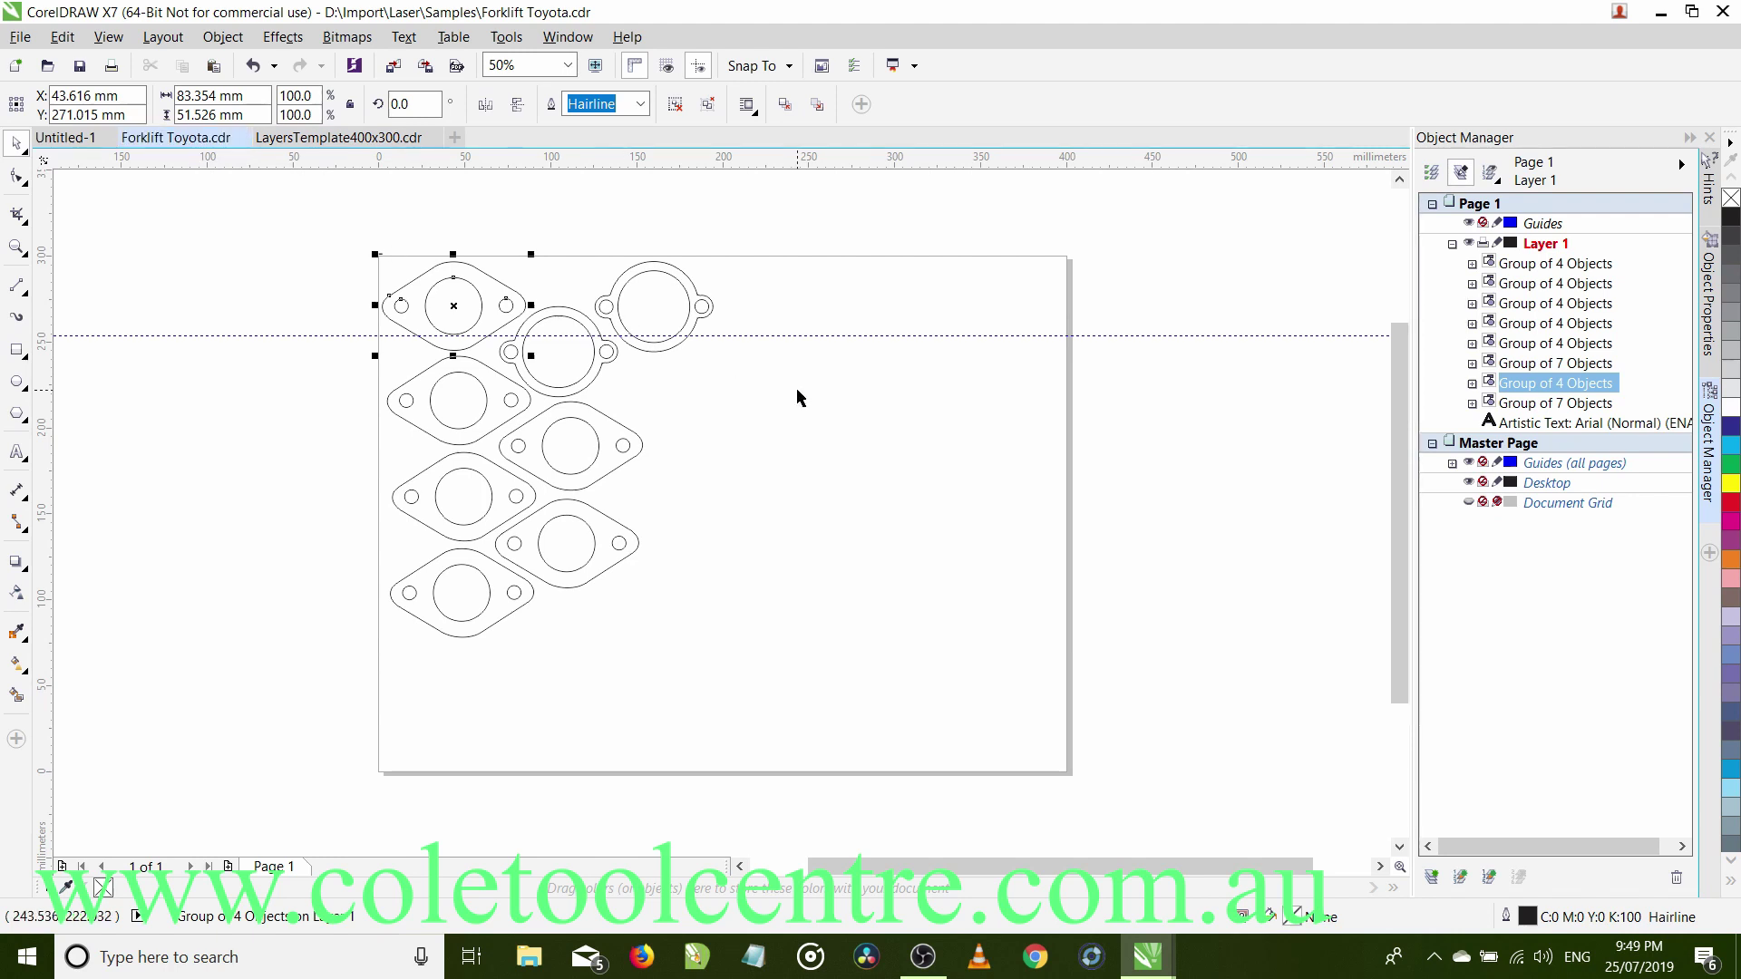